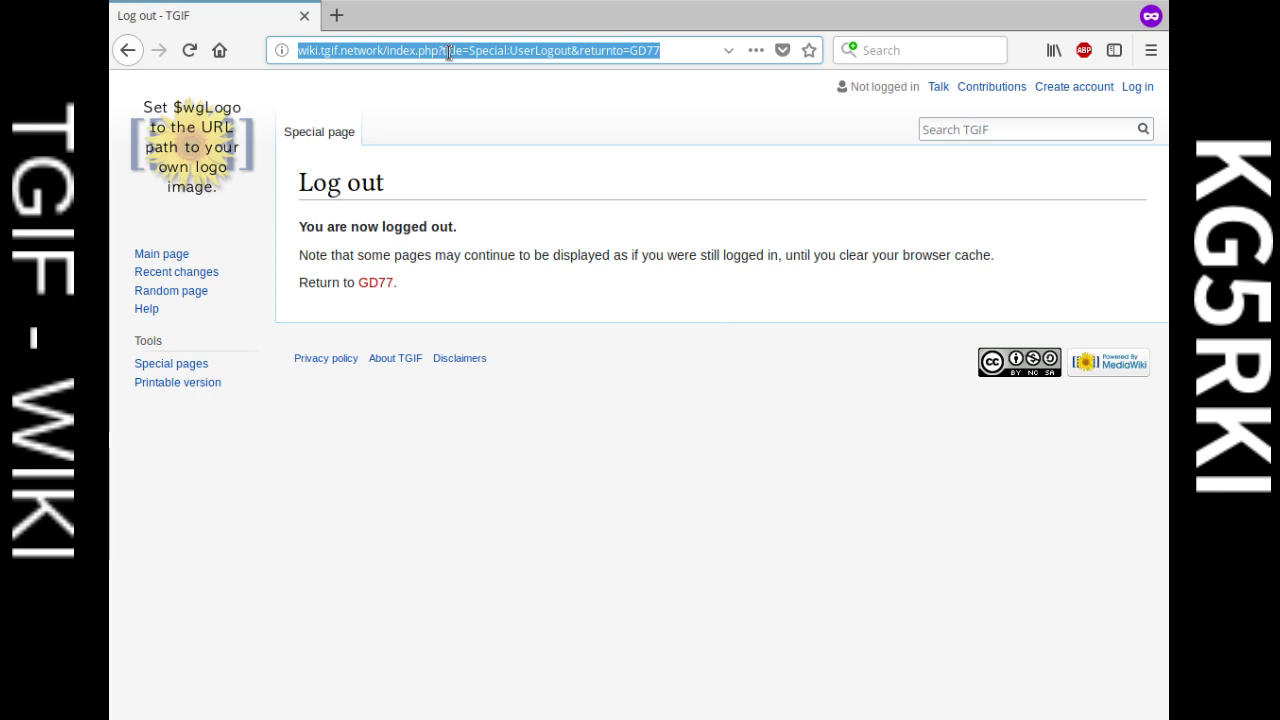
Step: Reload the TGIF wiki Main Page at wiki.tgif.network and bring up the login form
left_click(189, 150)
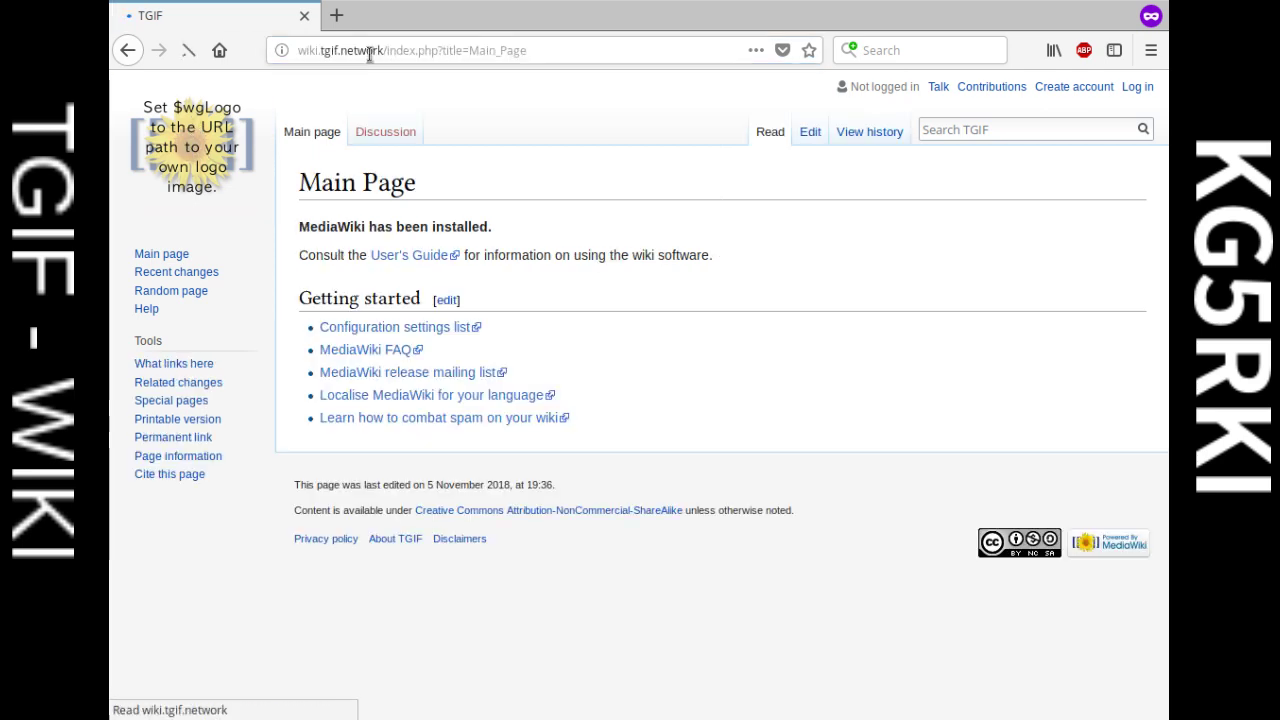
left_click(465, 48)
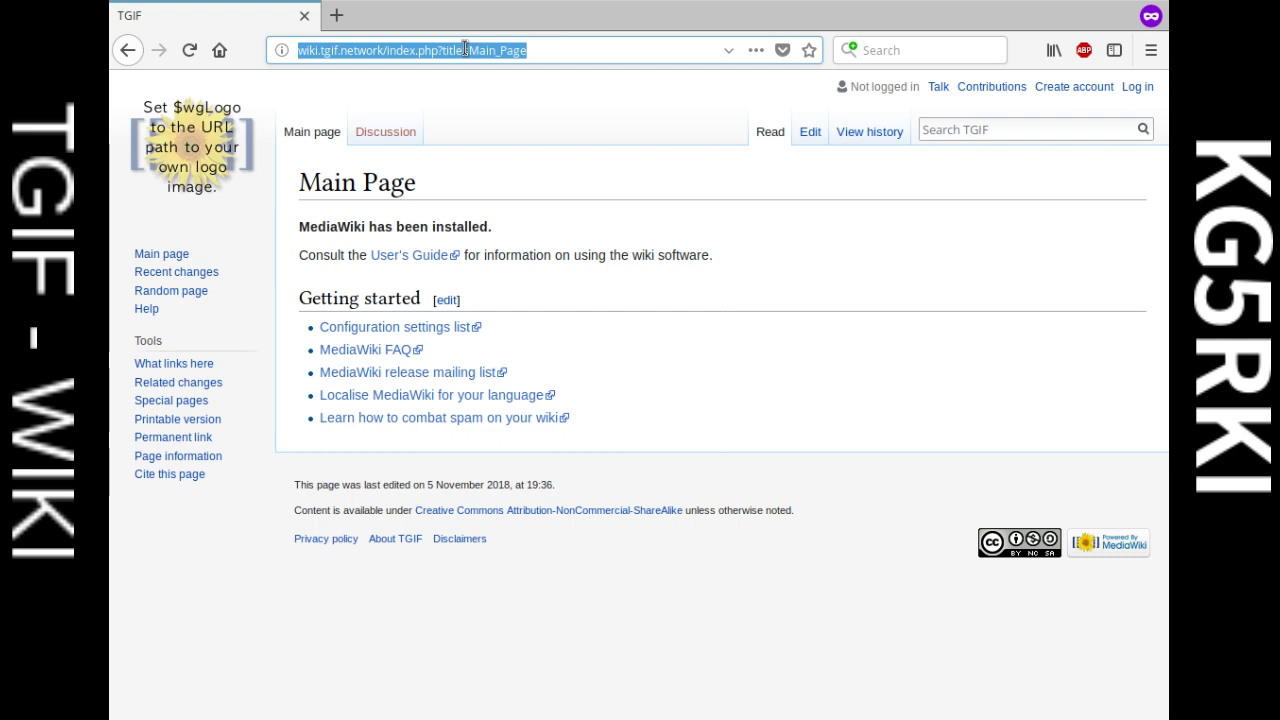
type("wiki")
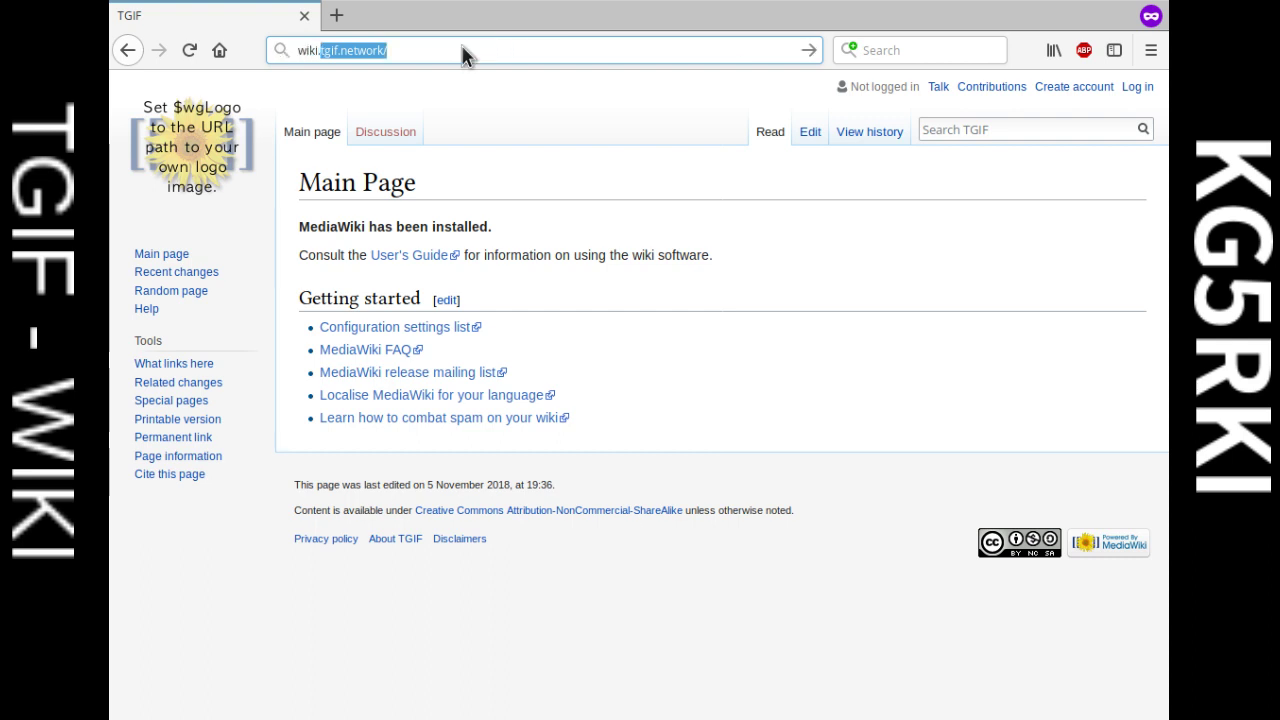
type(".tgif.network")
key("Return")
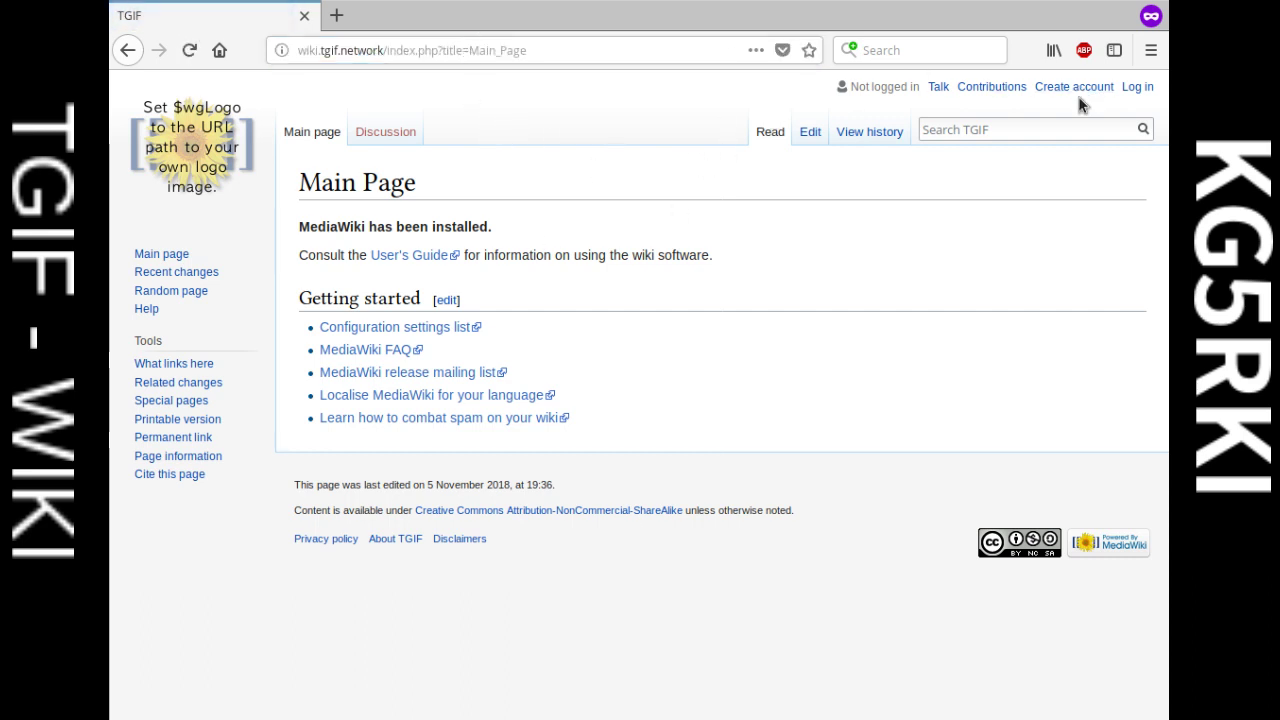
left_click(1137, 88)
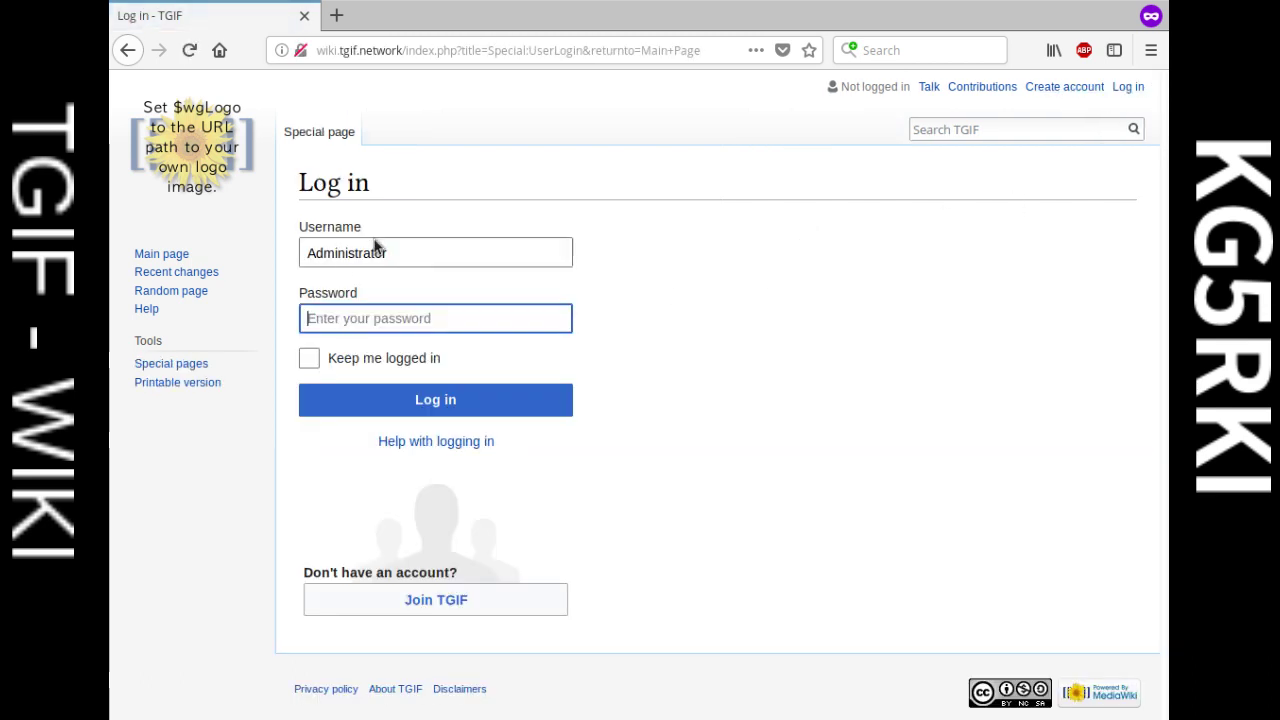
Step: Replace the prefilled username with the other account's username, enter its password and log in
double_click(395, 250)
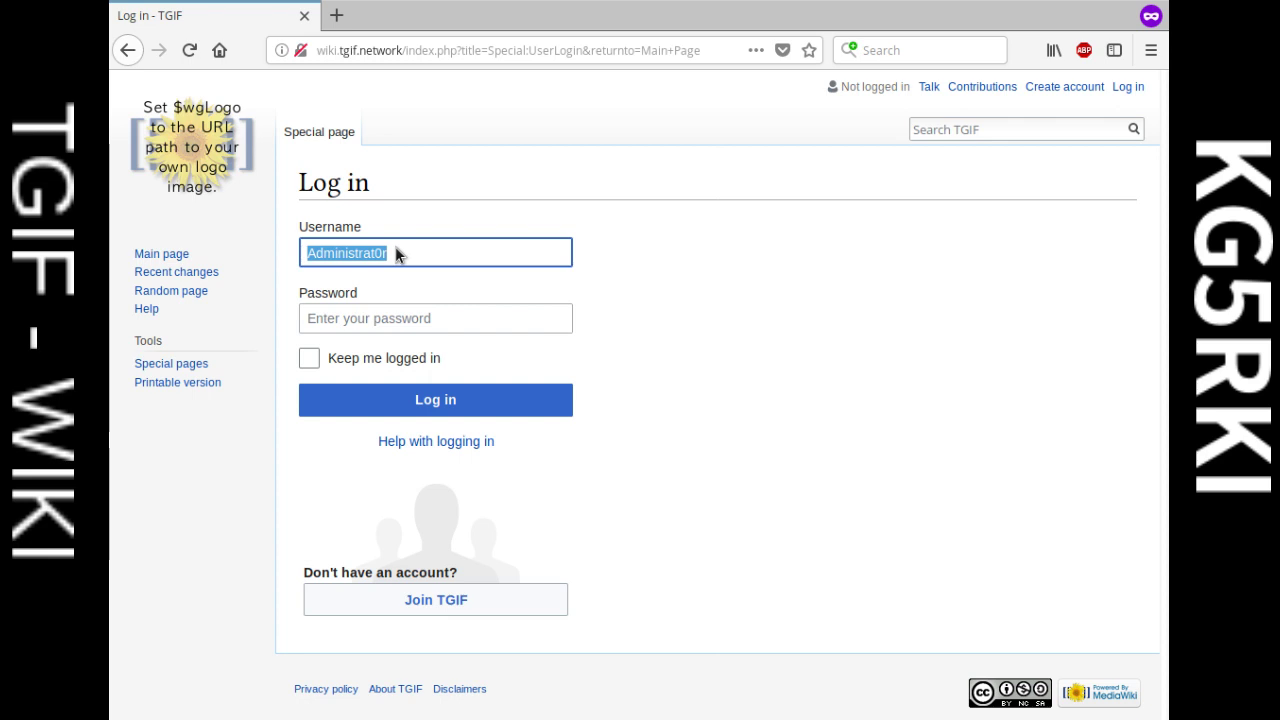
type("KG5")
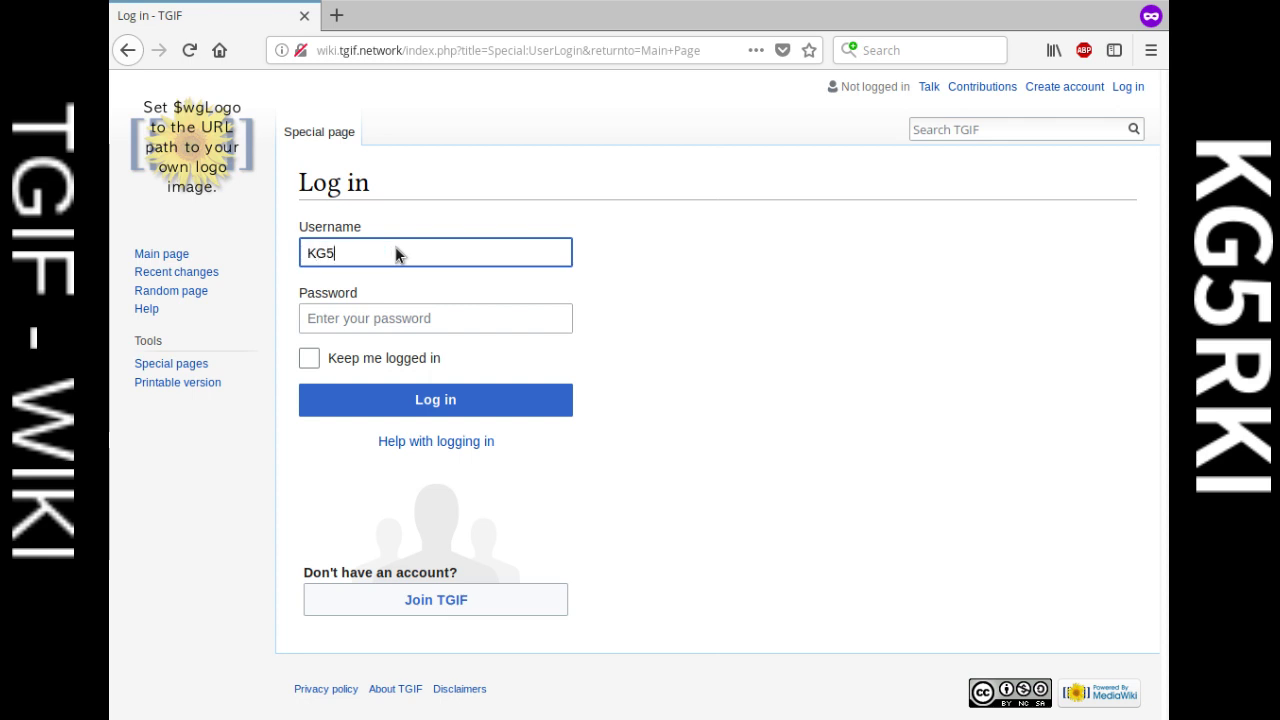
key("BackSpace")
key("BackSpace")
key("BackSpace")
type("Kg5rki")
key("Tab")
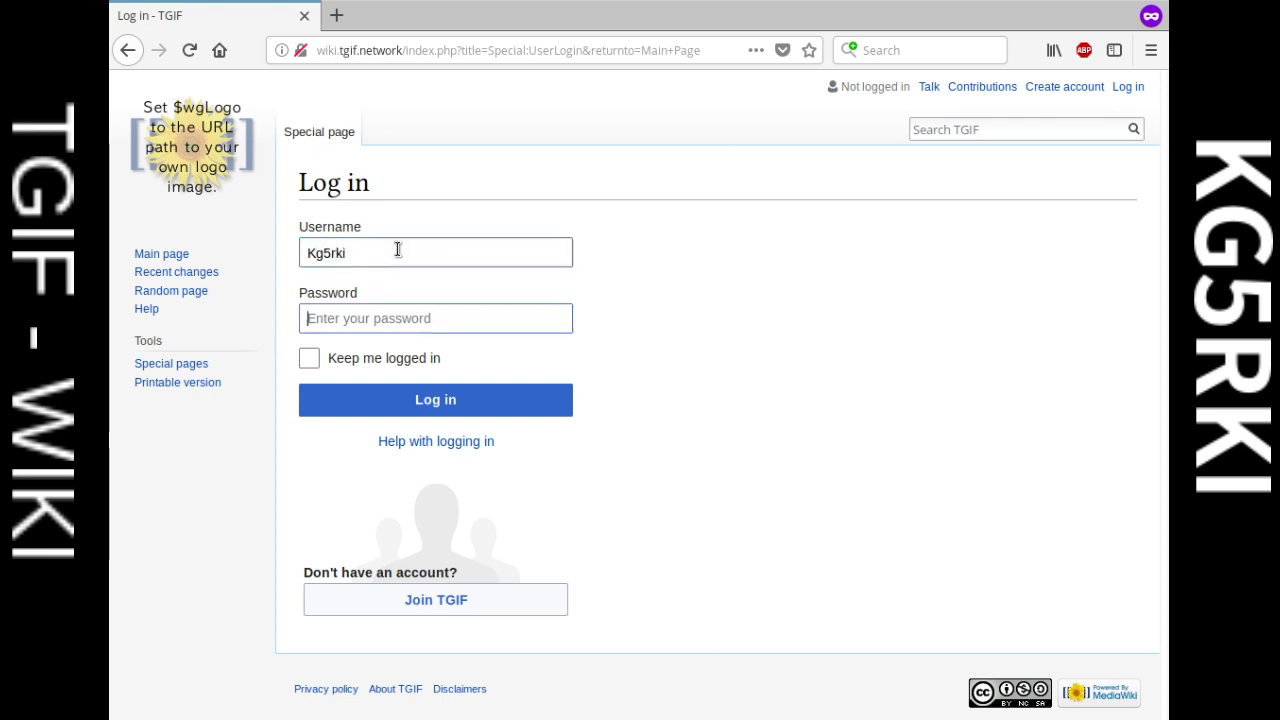
type("•••••••••••••")
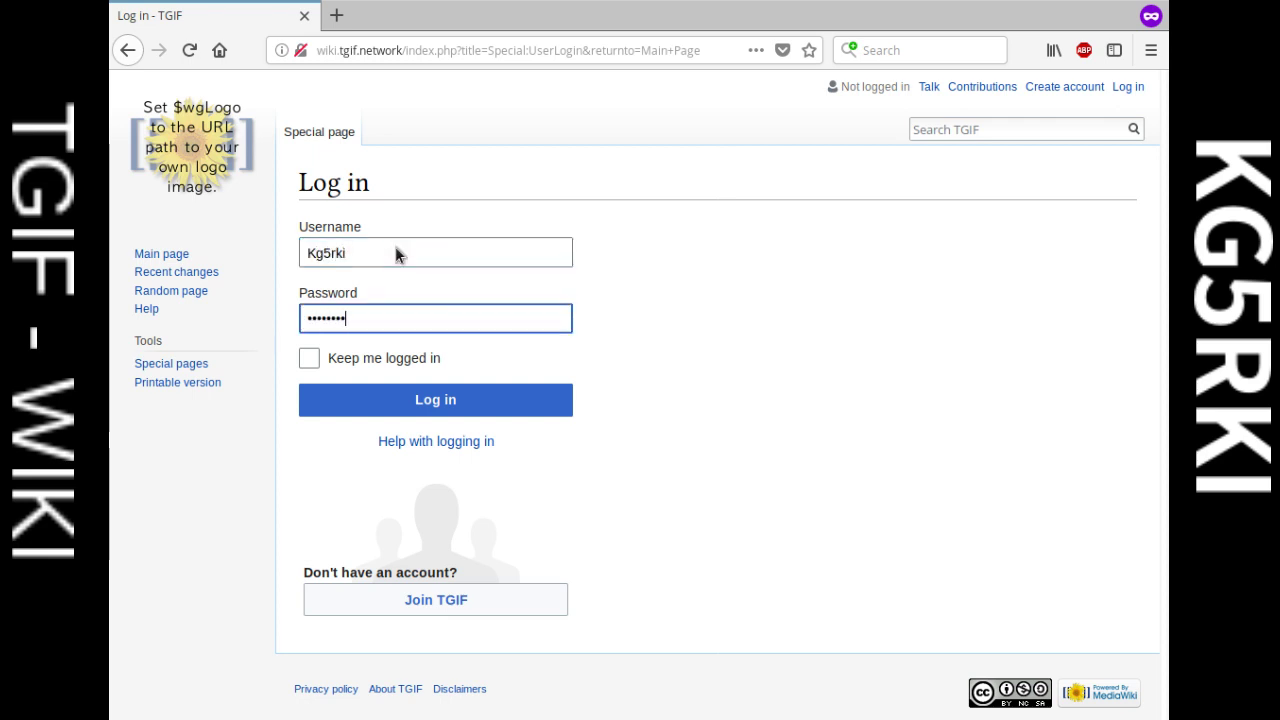
left_click(491, 406)
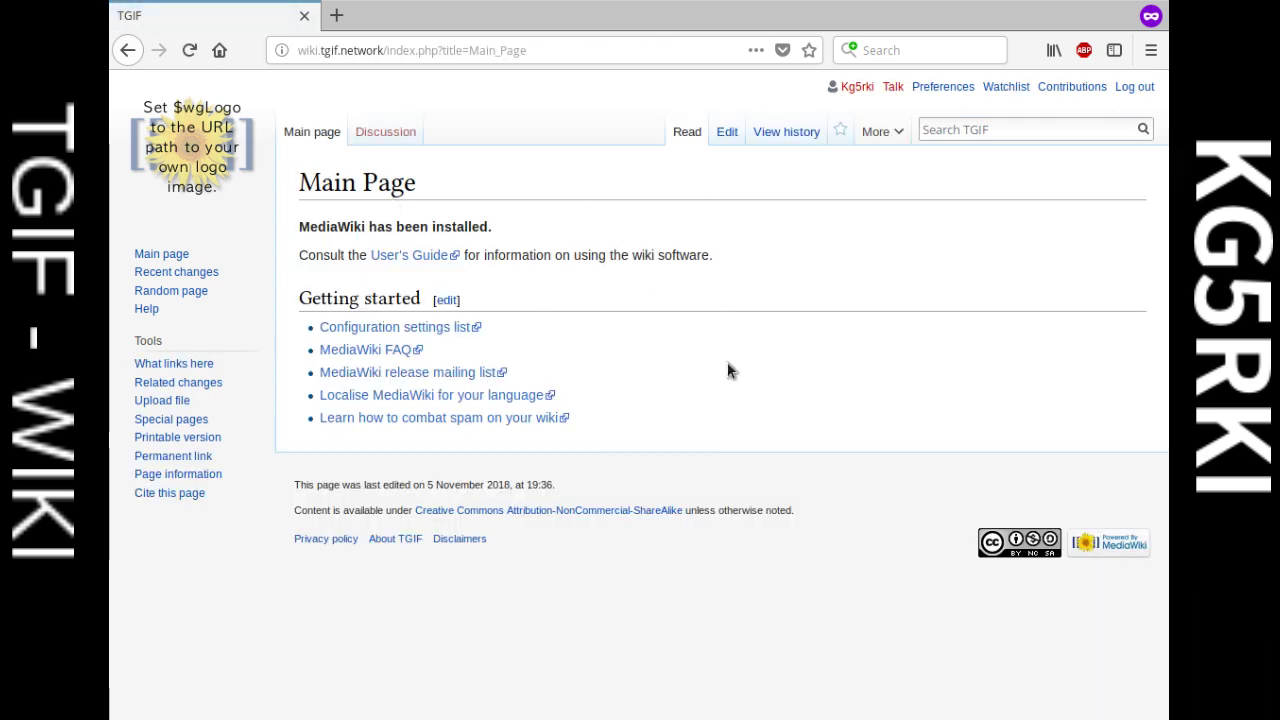
Step: Search the TGIF wiki for 'GD77'
left_click(1022, 128)
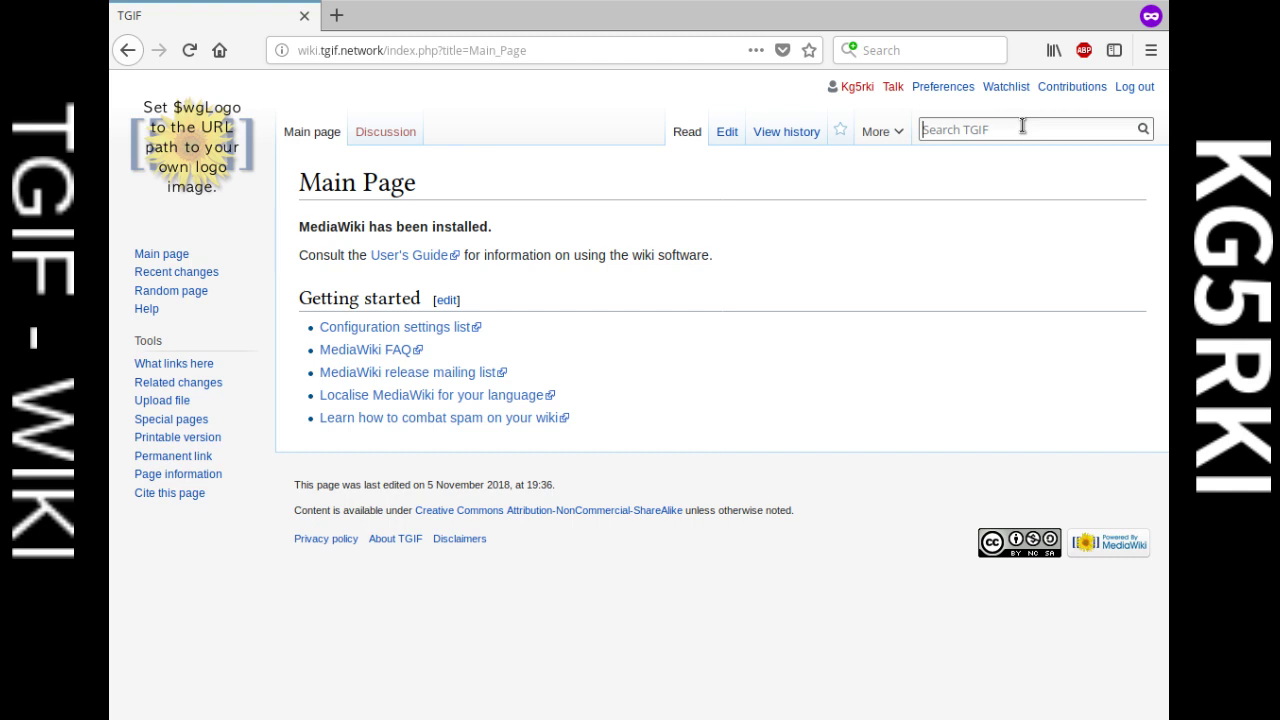
type("GD7")
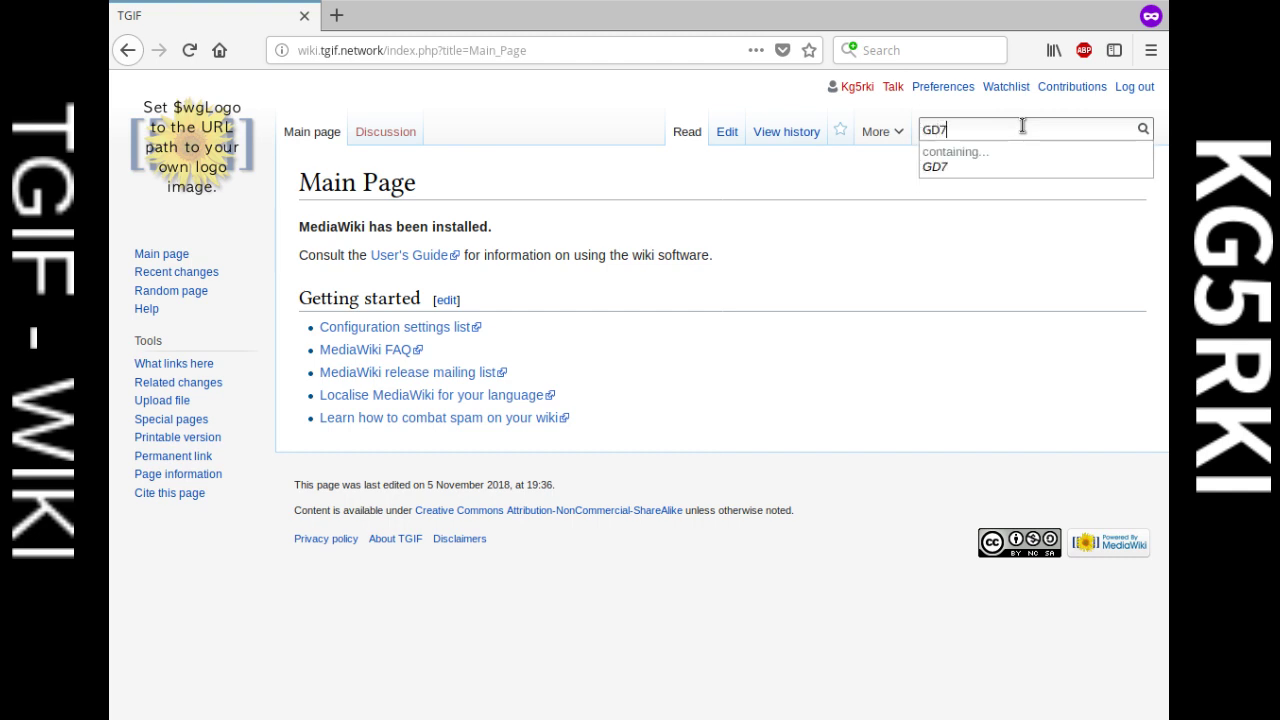
type("7")
key("Return")
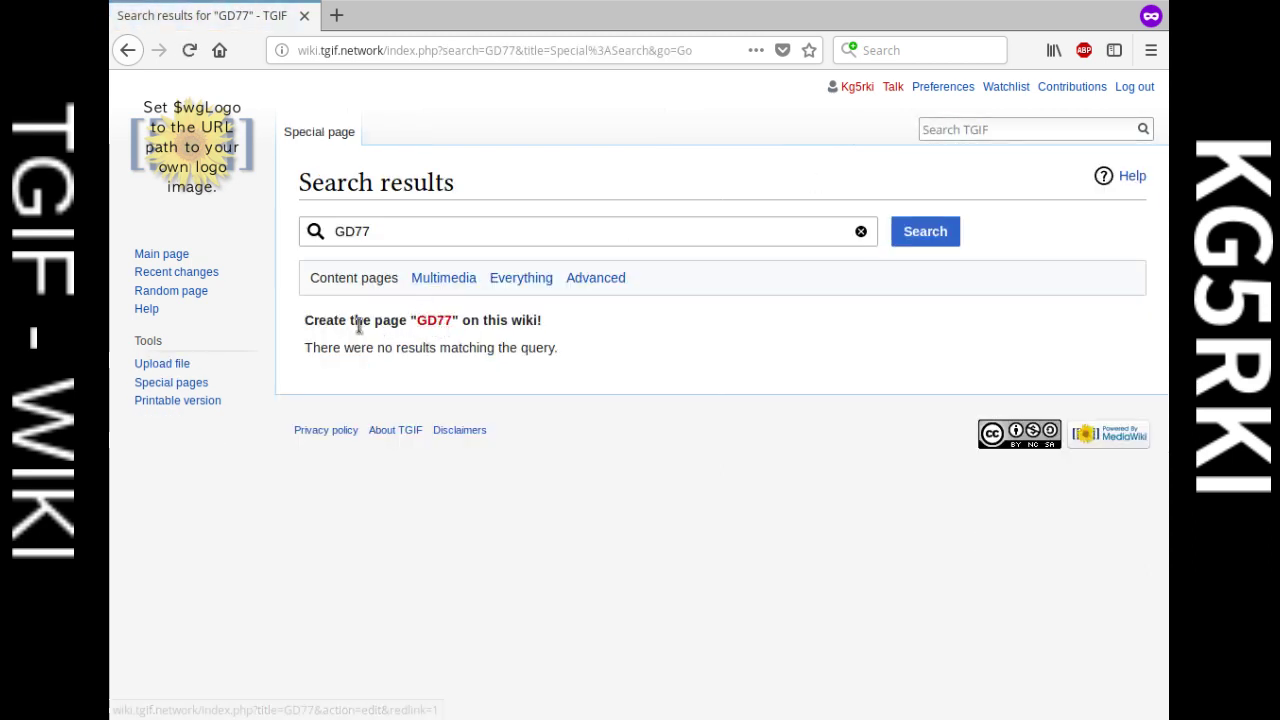
Step: Create the GD77 page and make its GD77 title bold
left_click(435, 322)
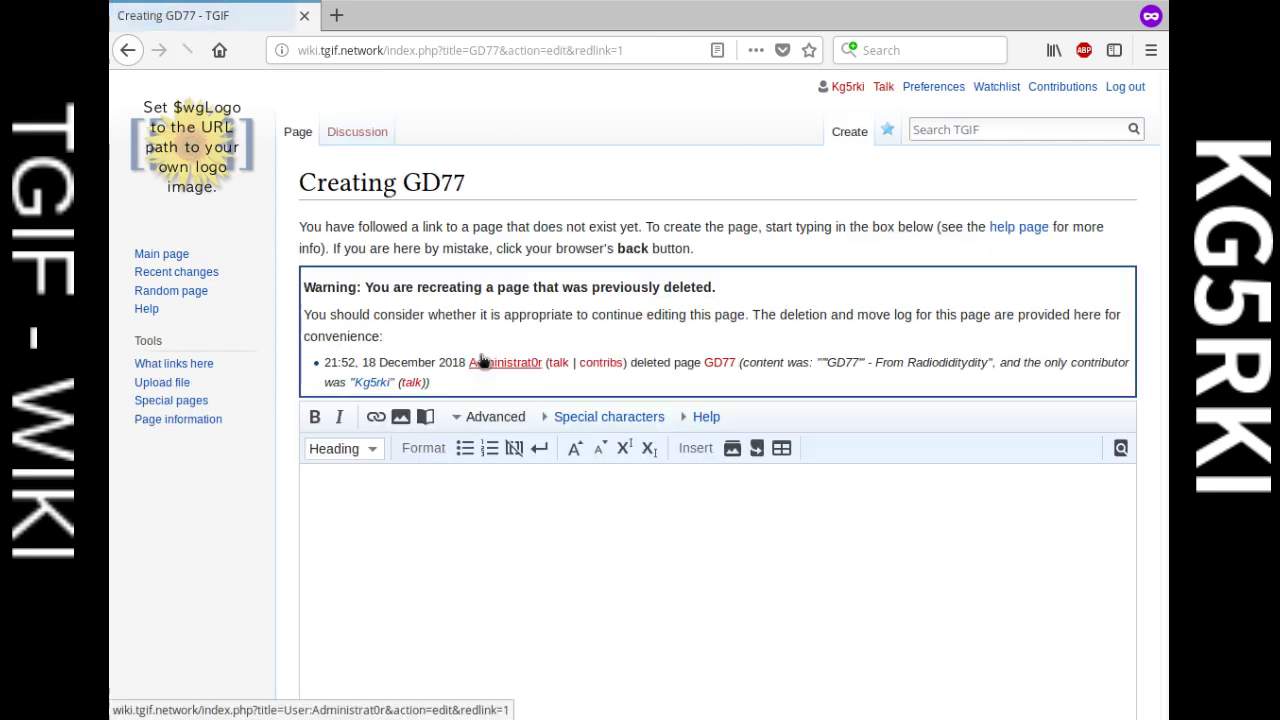
scroll(472, 312, "down", 3)
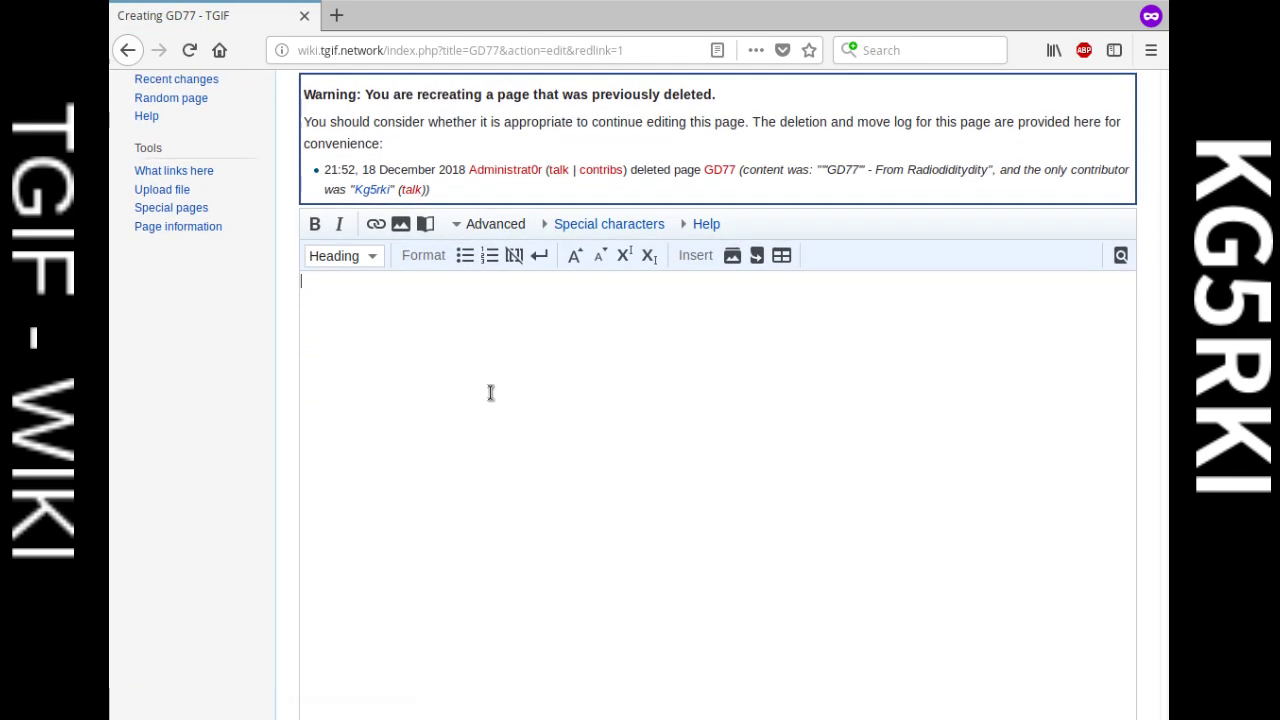
scroll(490, 392, "up", 2)
scroll(571, 449, "down", 1)
scroll(571, 446, "up", 1)
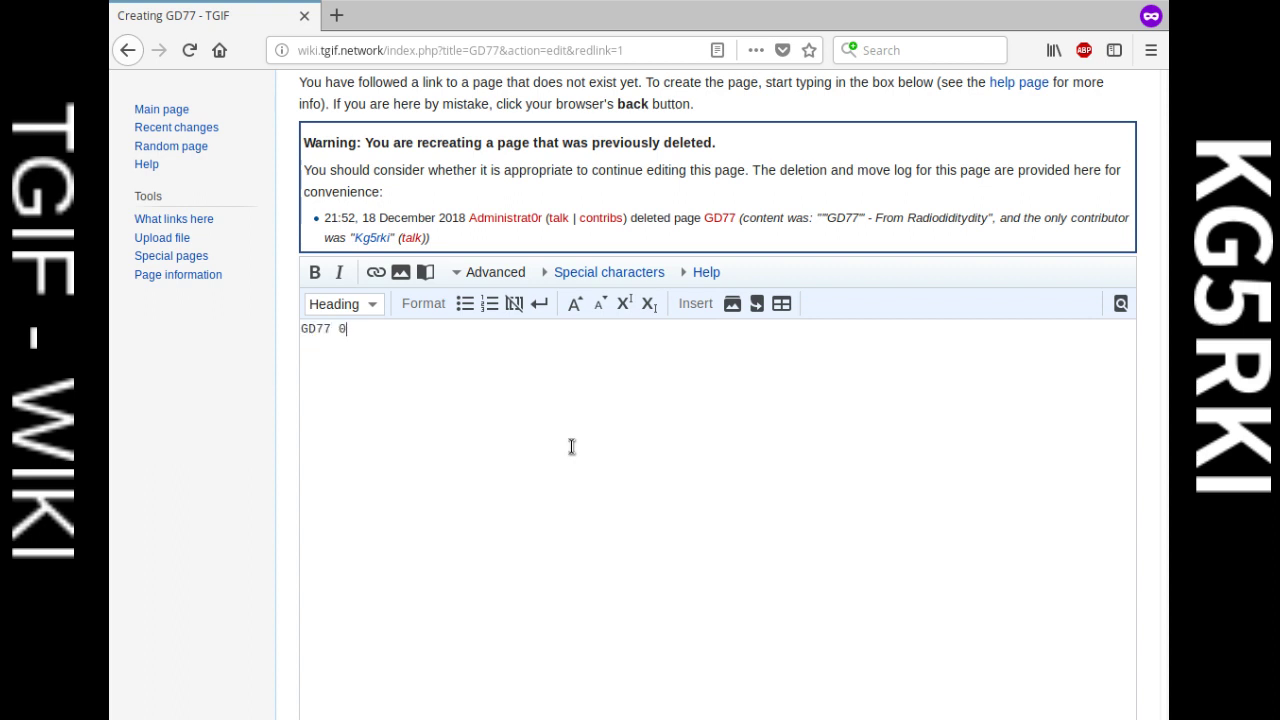
key("BackSpace")
left_click_drag(338, 328, 288, 326)
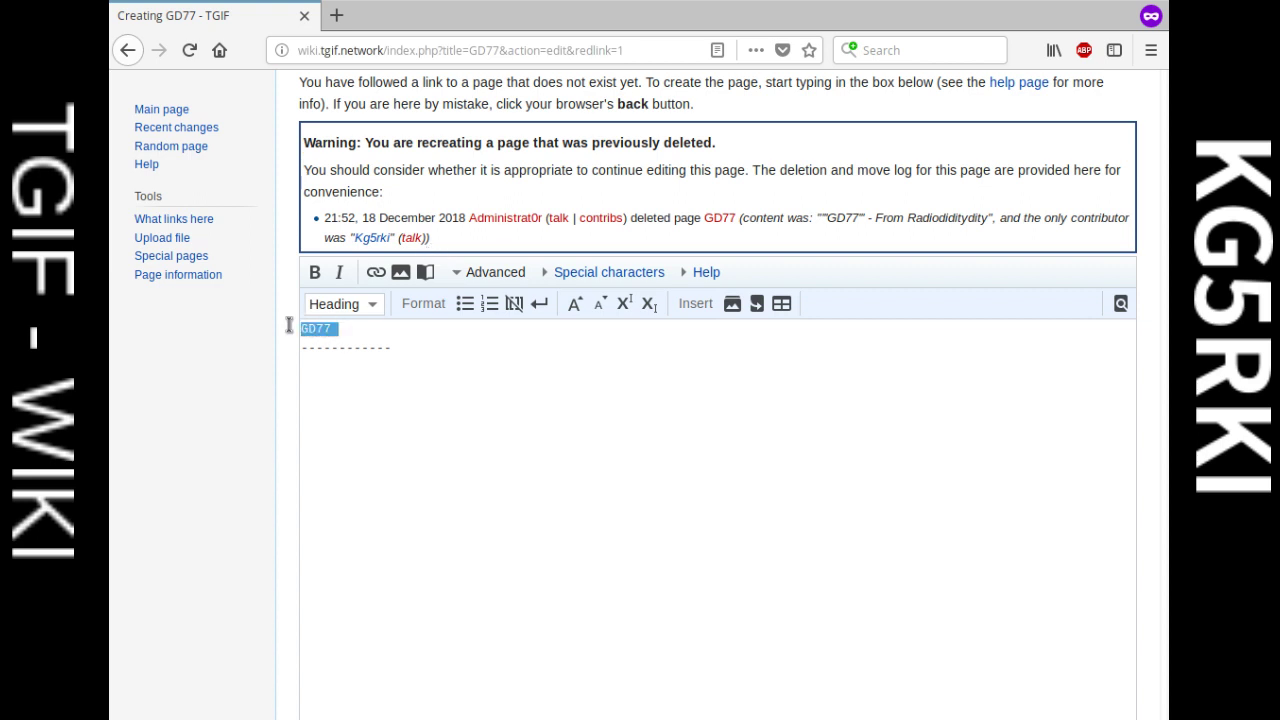
left_click(314, 272)
Step: Add the line 'Manufacturee by Radiodity' below the title
left_click(422, 374)
type("Manufacturee")
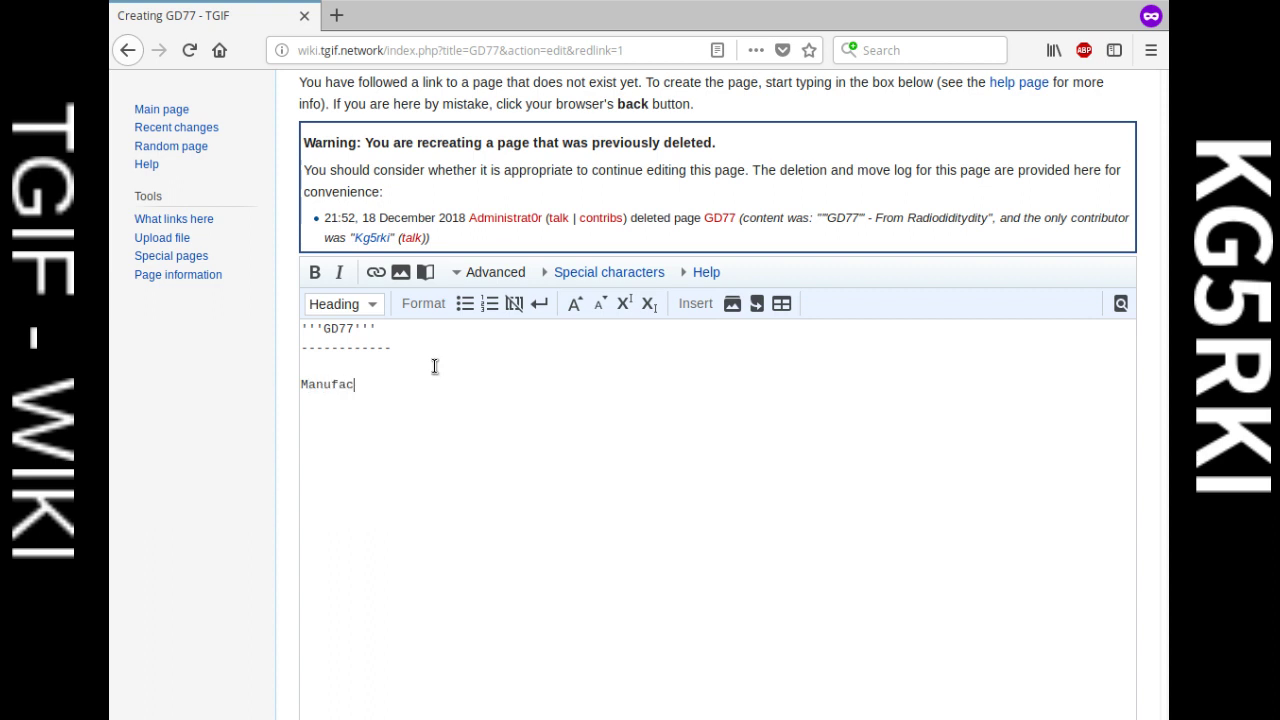
type(" by Radioditydity")
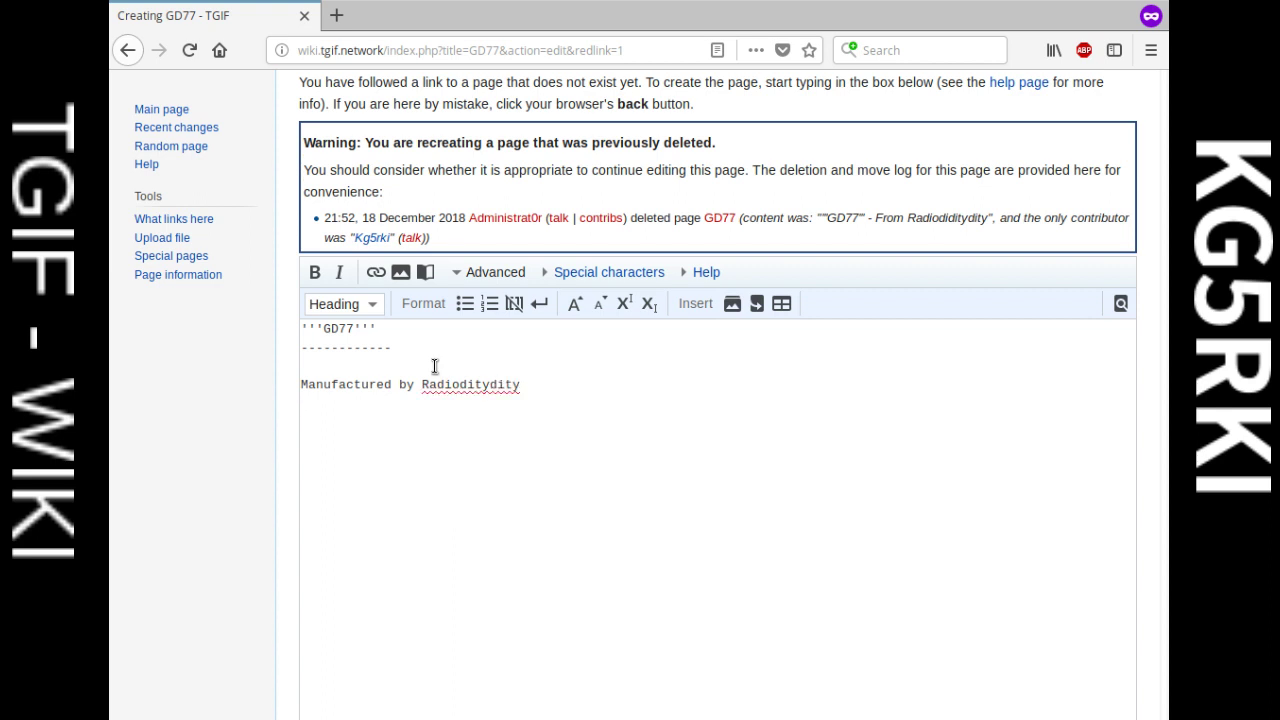
scroll(436, 420, "up", 1)
scroll(474, 412, "down", 2)
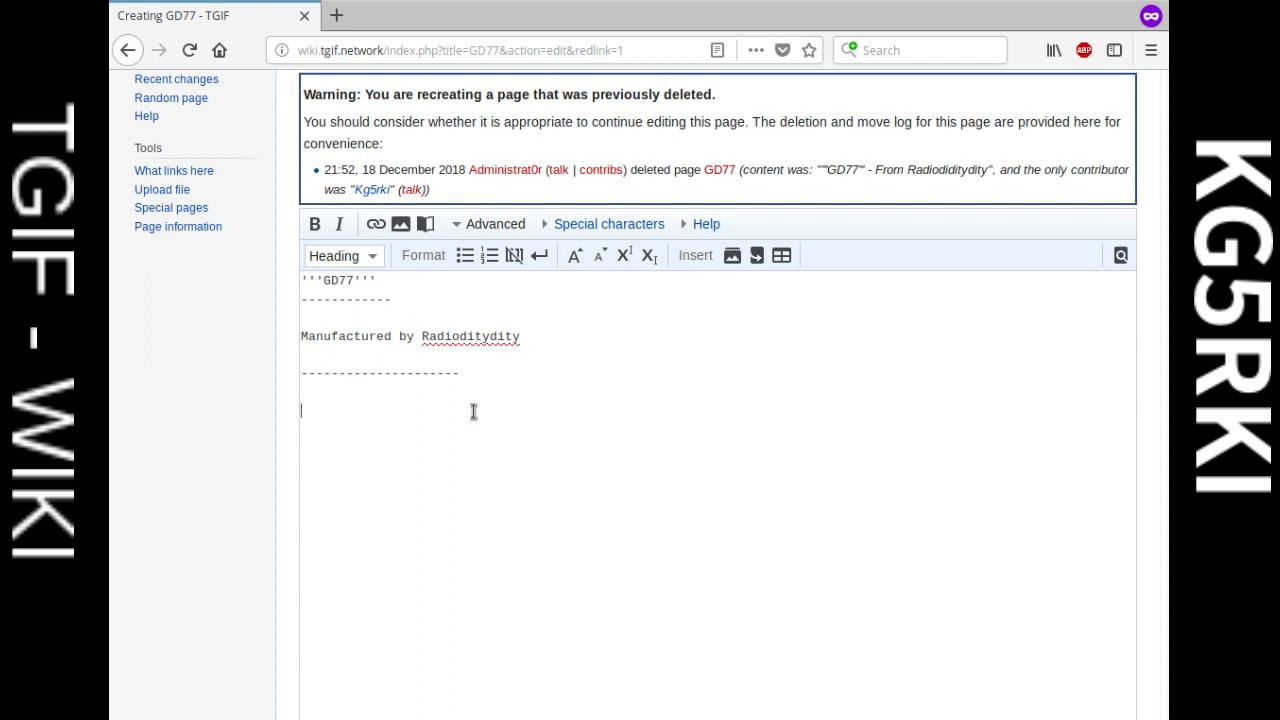
scroll(625, 345, "up", 1)
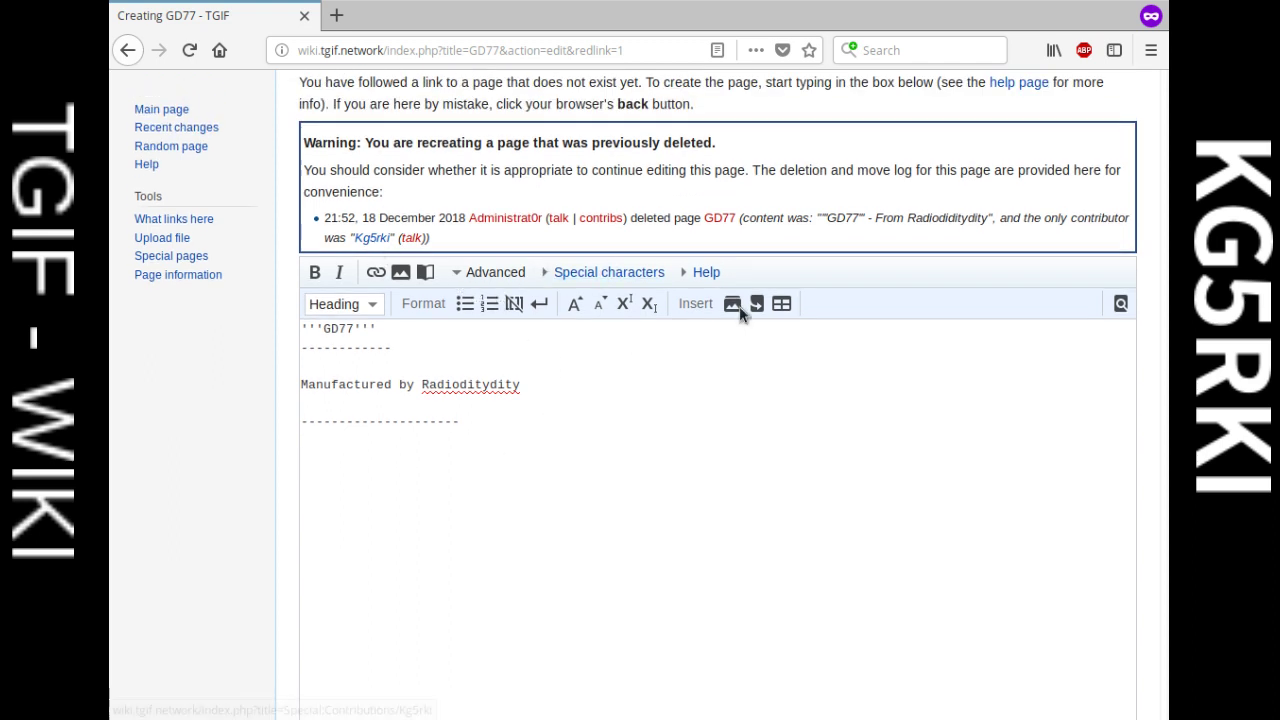
Step: Format the bold GD77 title line as a Level 2 heading from the Advanced toolbar
left_click(488, 272)
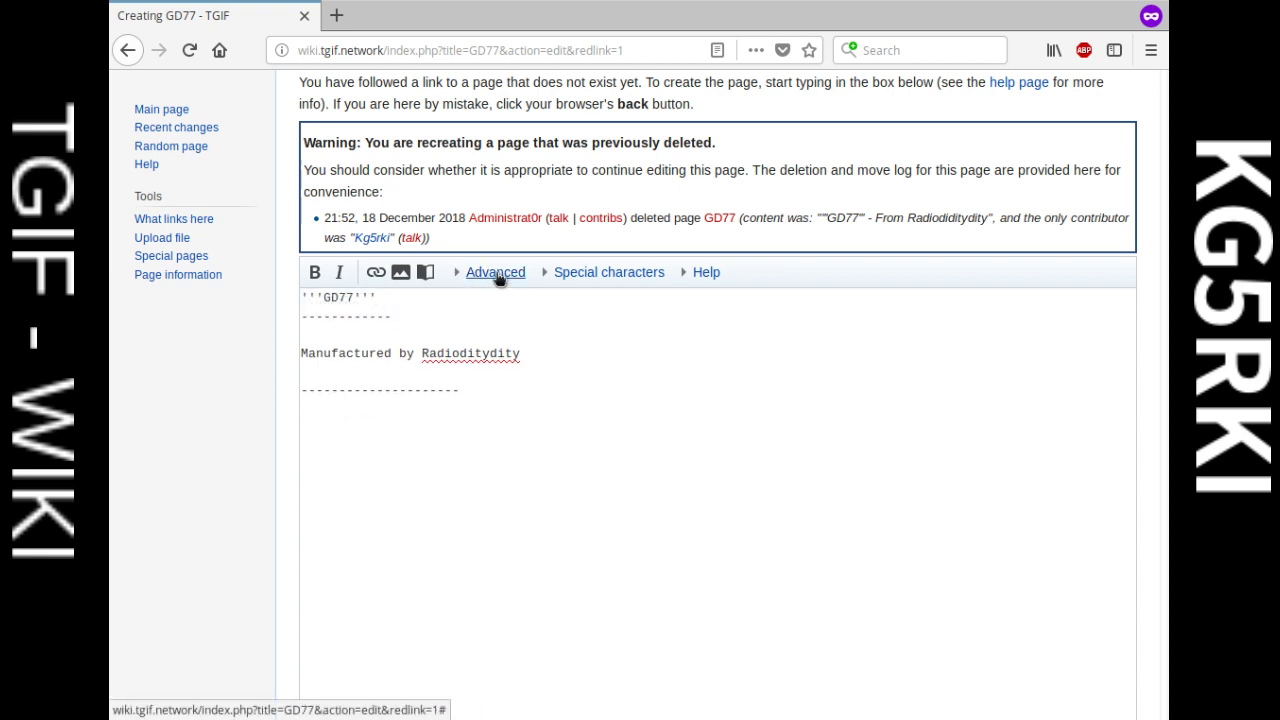
left_click(488, 272)
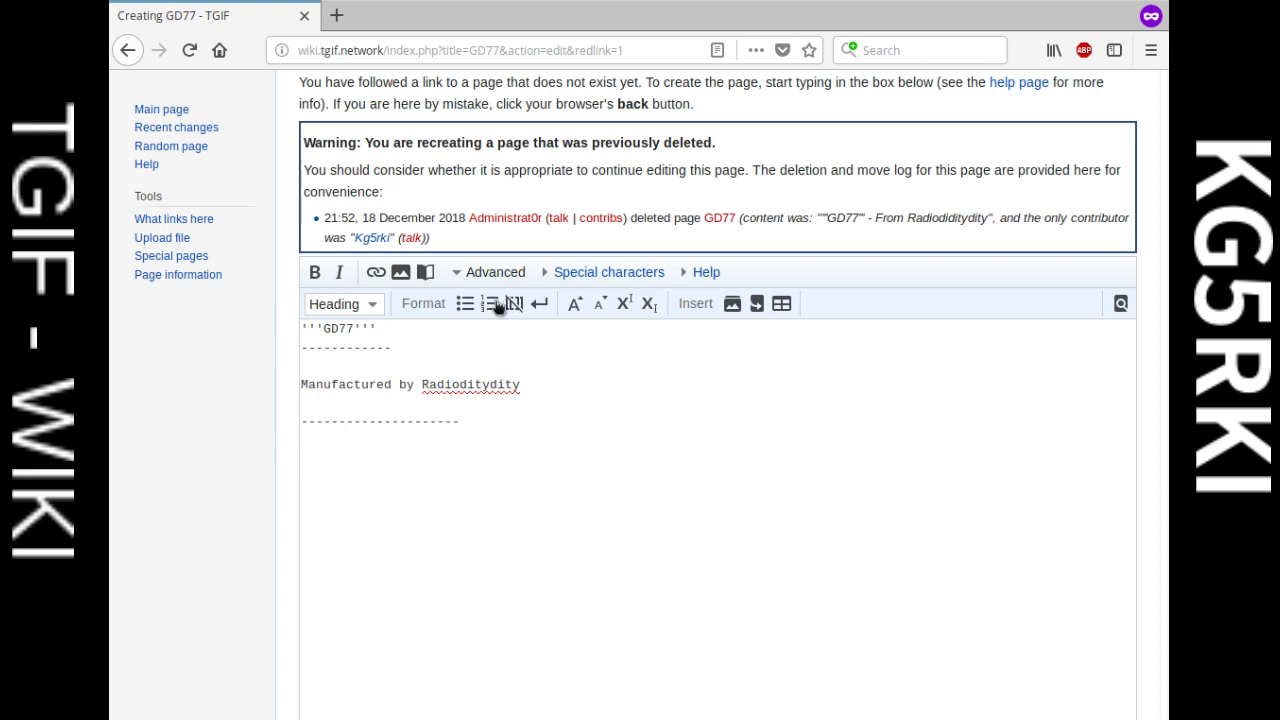
left_click(371, 304)
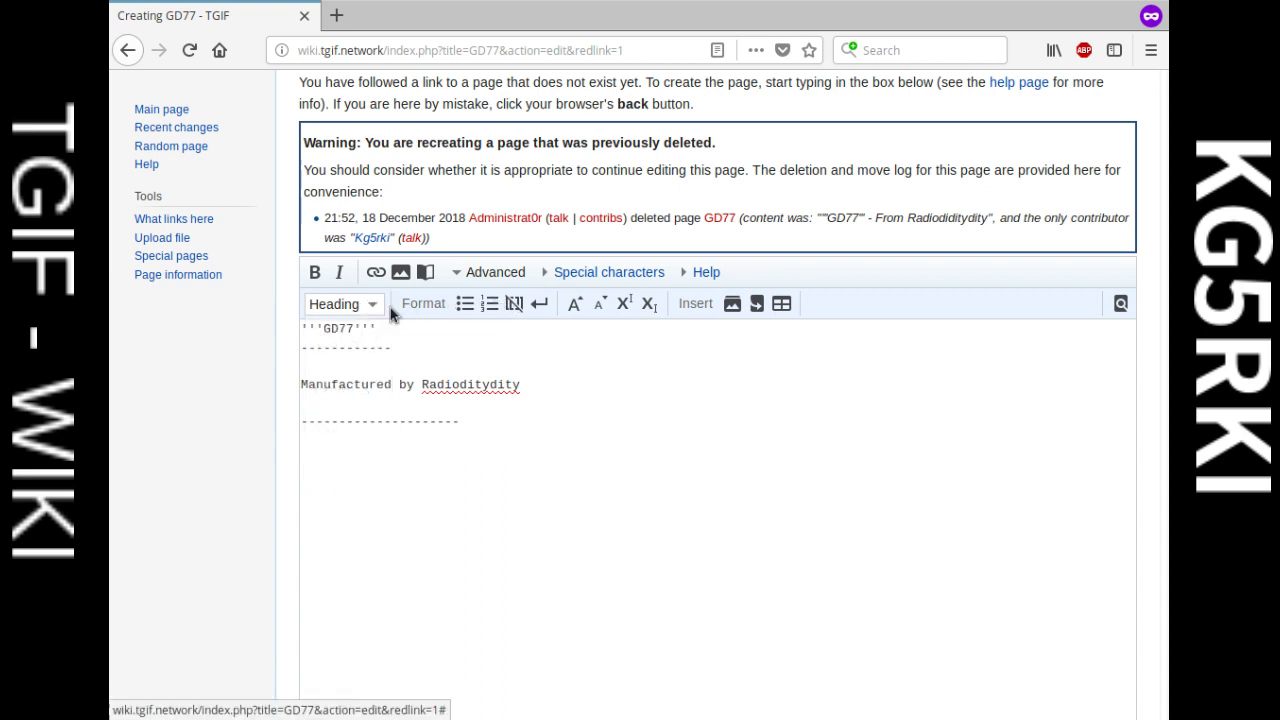
left_click_drag(386, 328, 325, 316)
left_click(345, 305)
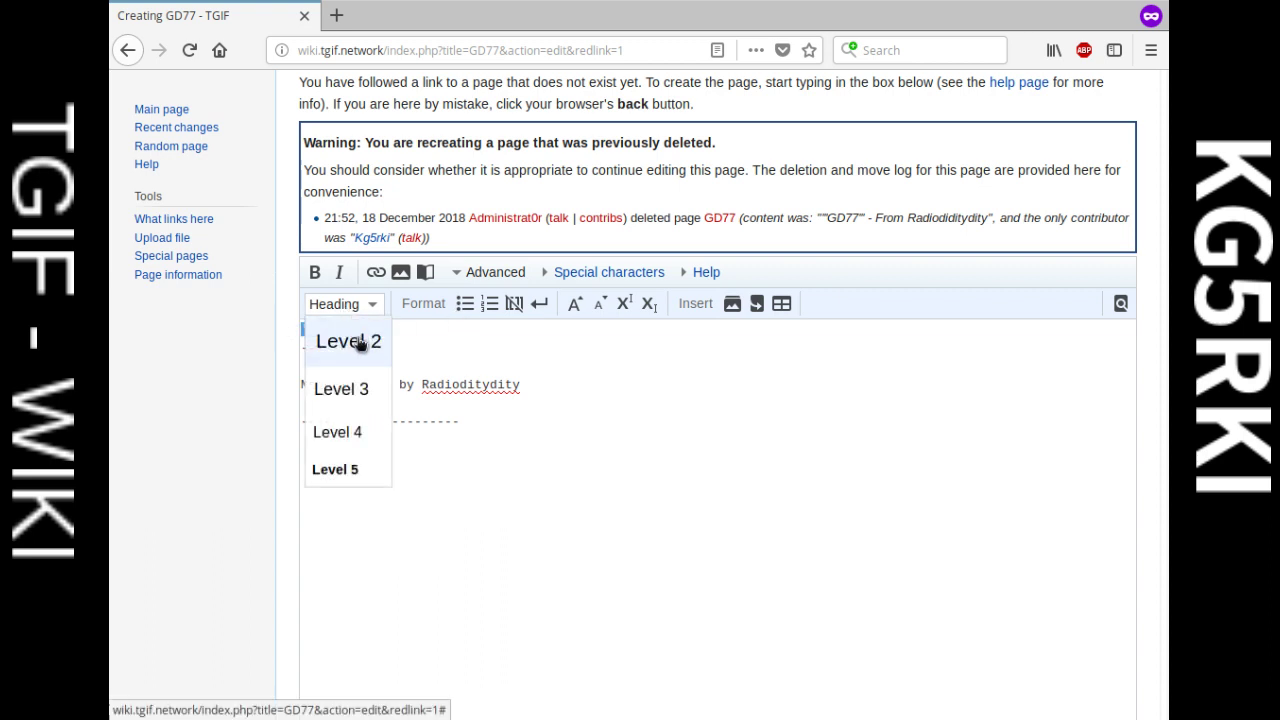
left_click(330, 342)
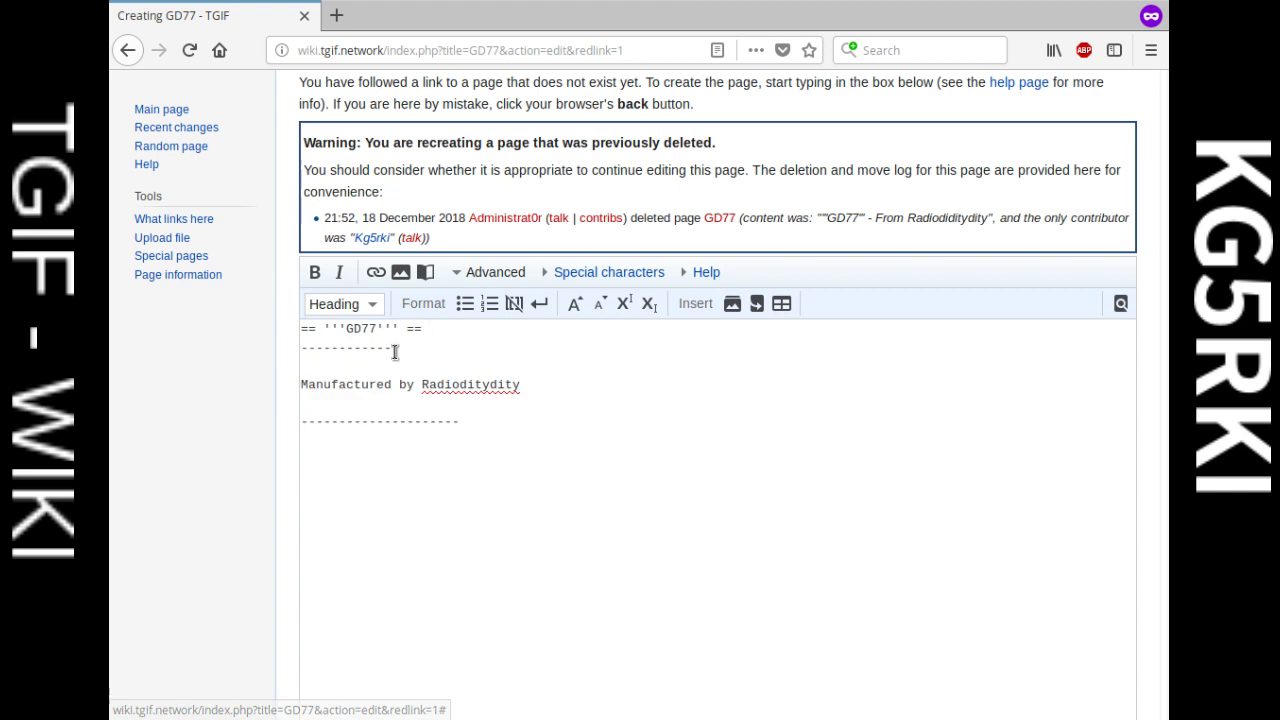
scroll(471, 357, "down", 5)
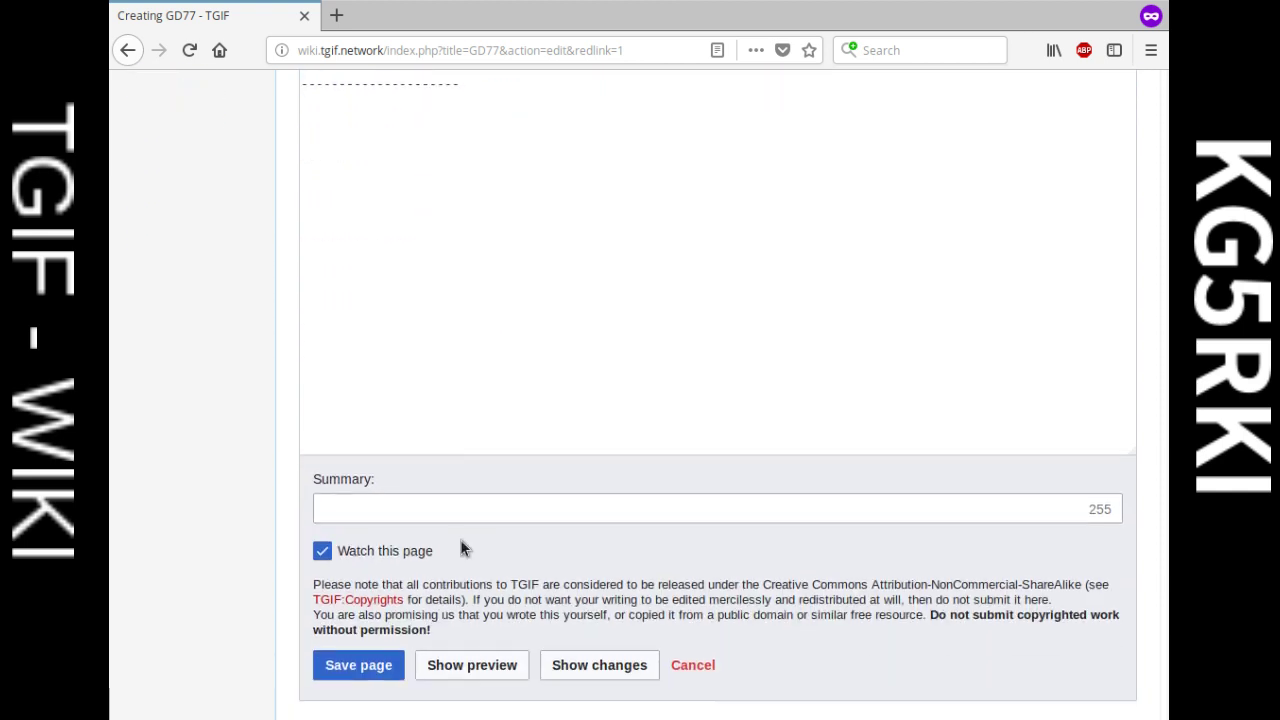
scroll(465, 555, "down", 2)
Step: Preview the draft and type 'Images' on the empty line below the dashes
left_click(497, 571)
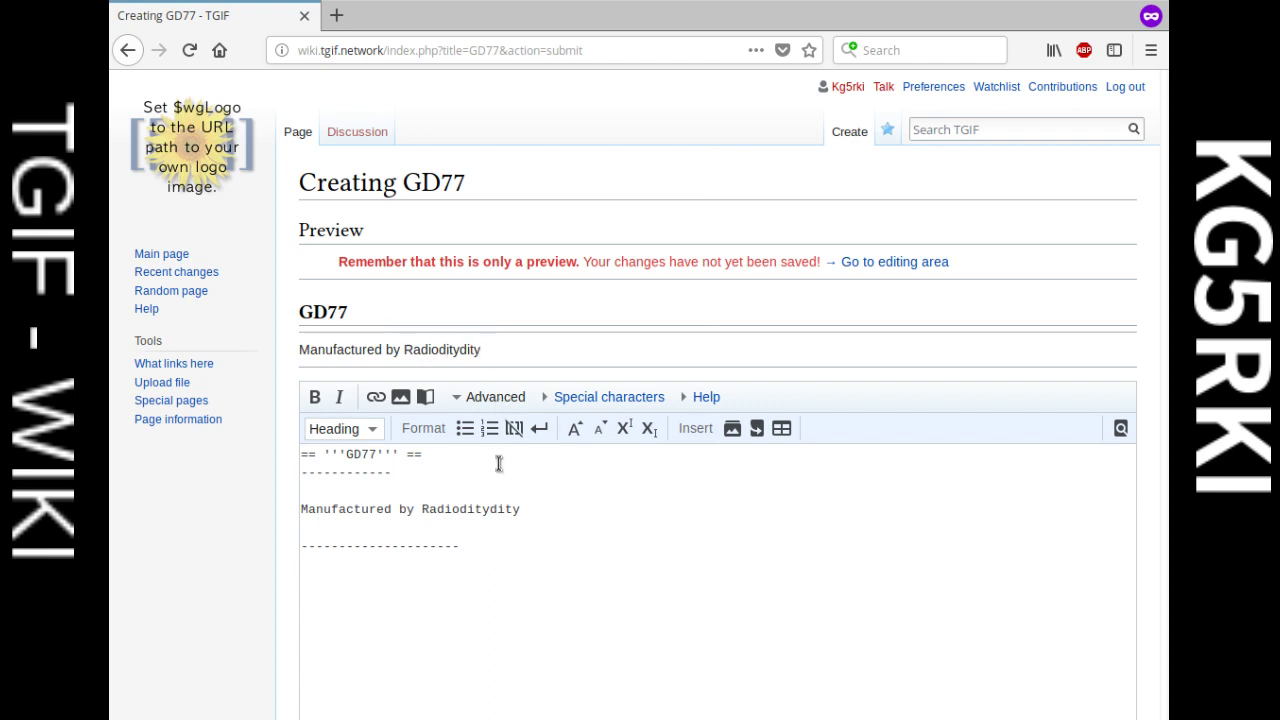
scroll(498, 463, "down", 2)
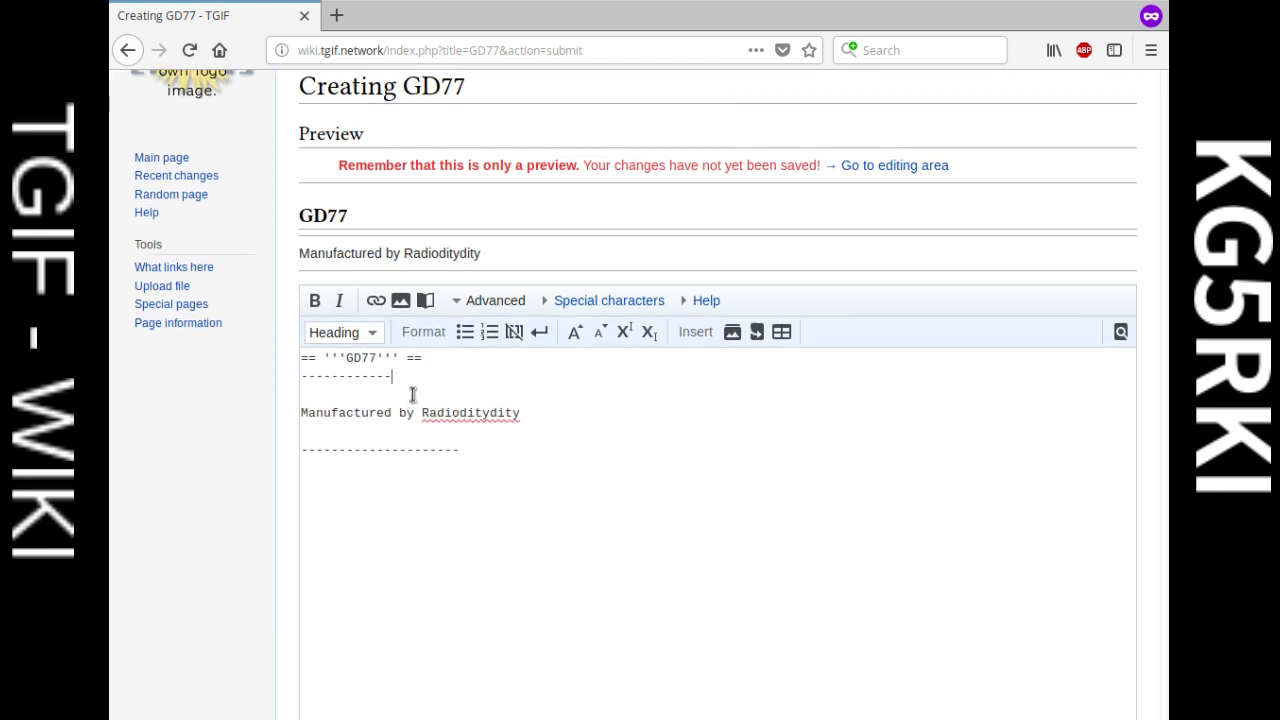
left_click(415, 360)
left_click(500, 430)
left_click(597, 538)
type("Images")
Step: Save the new GD77 page and reopen its section for editing
scroll(594, 525, "down", 3)
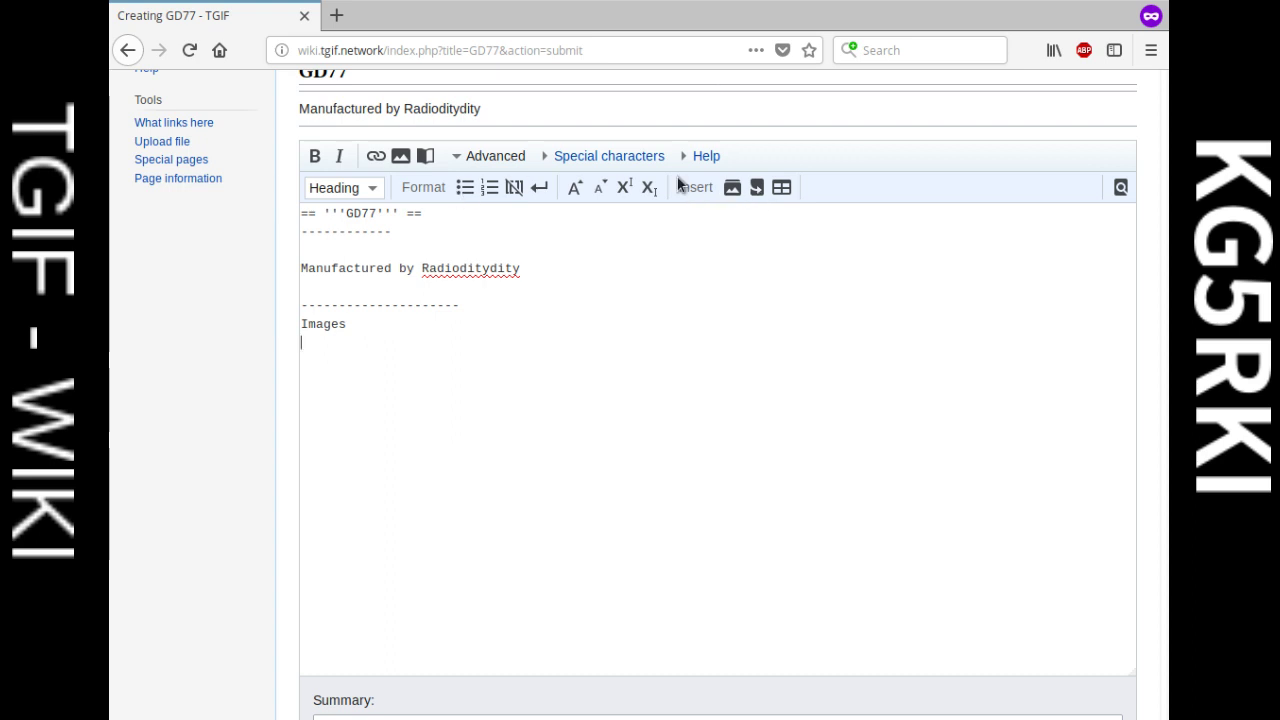
scroll(660, 250, "down", 7)
left_click(376, 529)
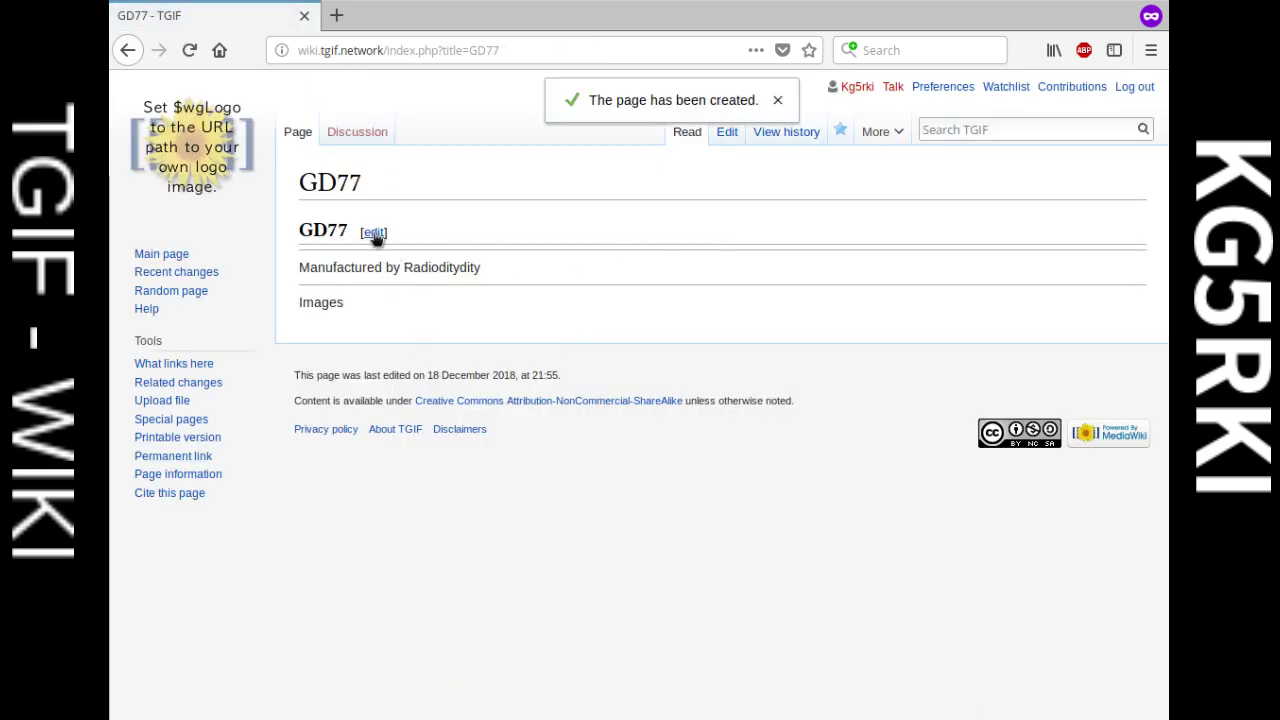
left_click(374, 233)
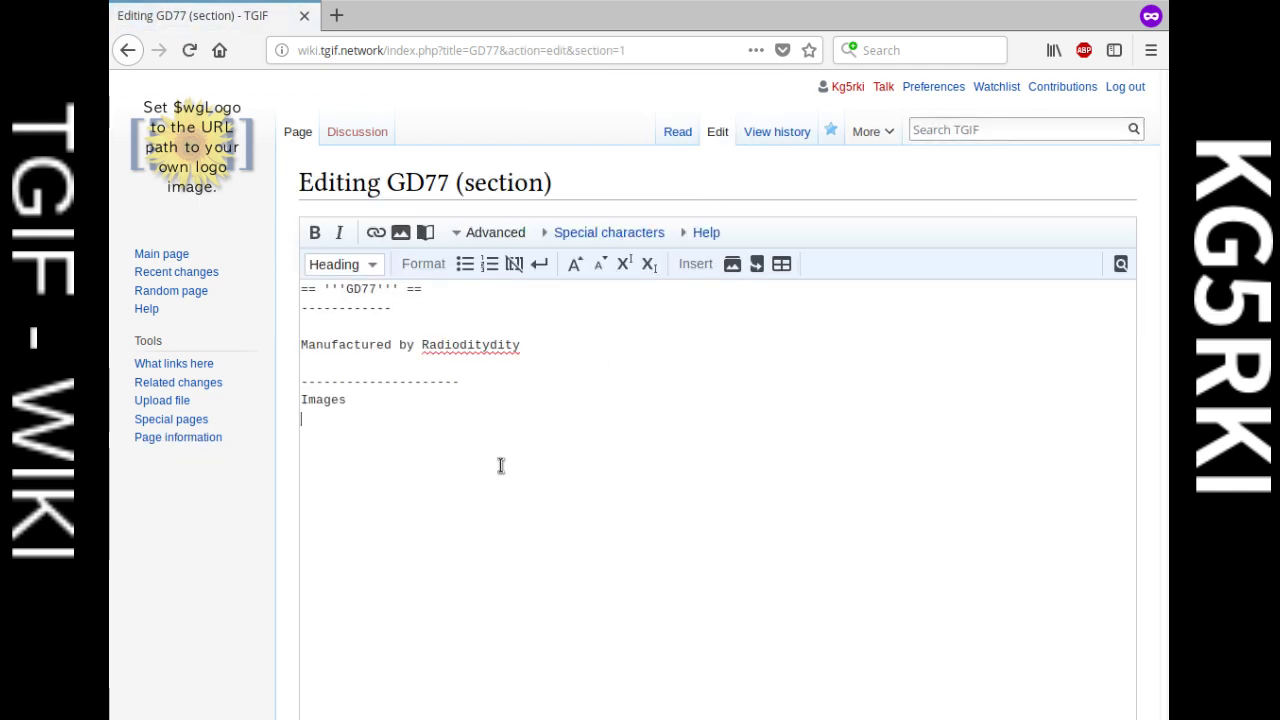
left_click(343, 418)
Step: Load wiki.tgif.network/ in a new private tab and go to its Upload file form
left_click(338, 18)
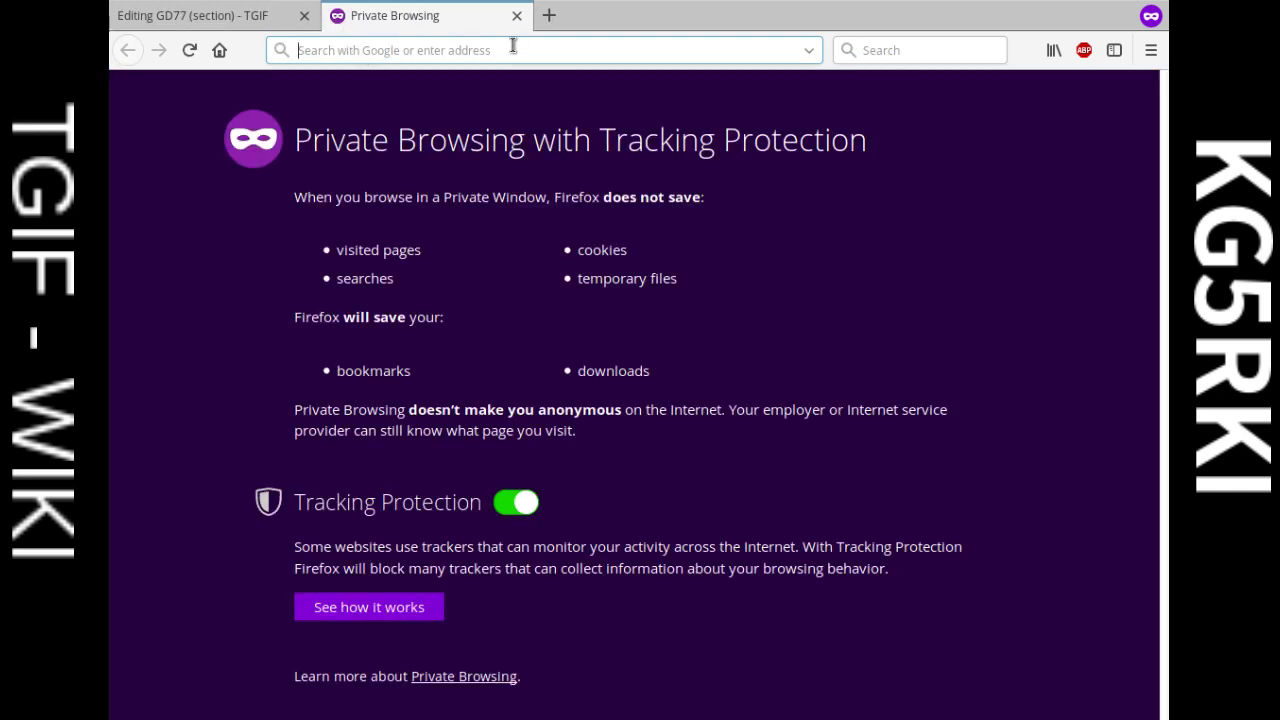
type("tgif.network/")
key("ctrl+a")
type("wiki")
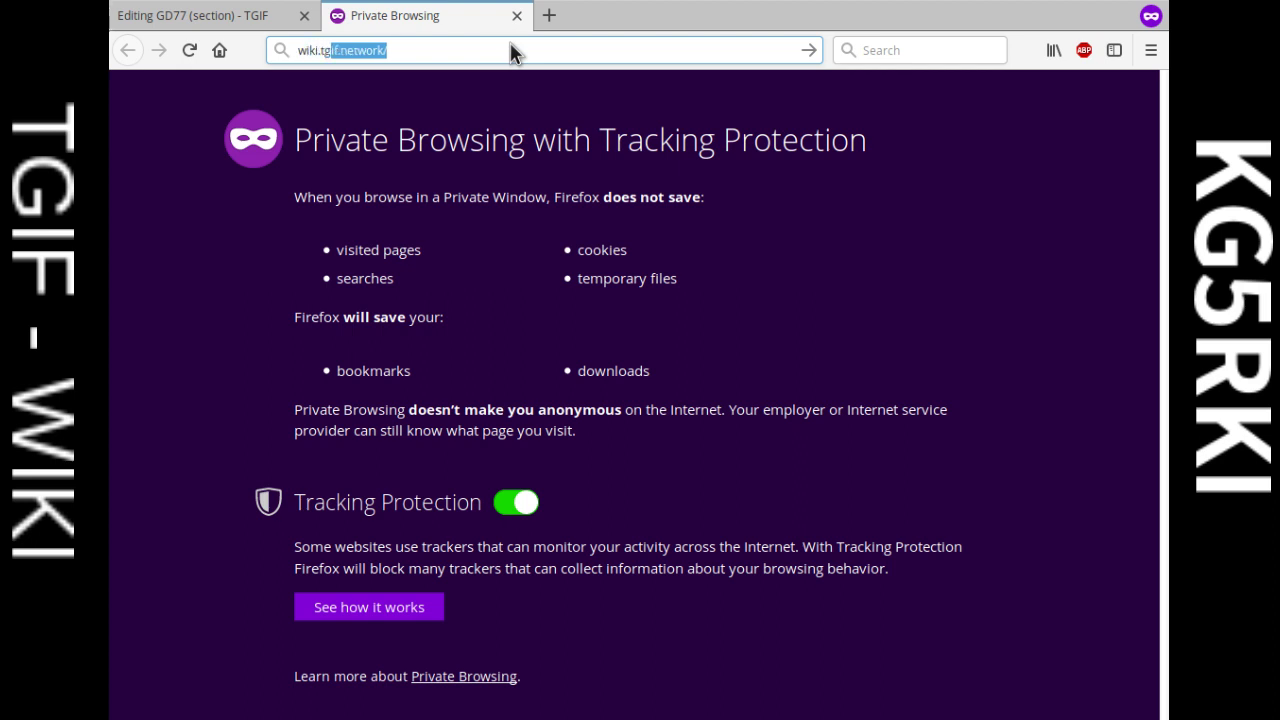
type(".tgif.network/")
key("Return")
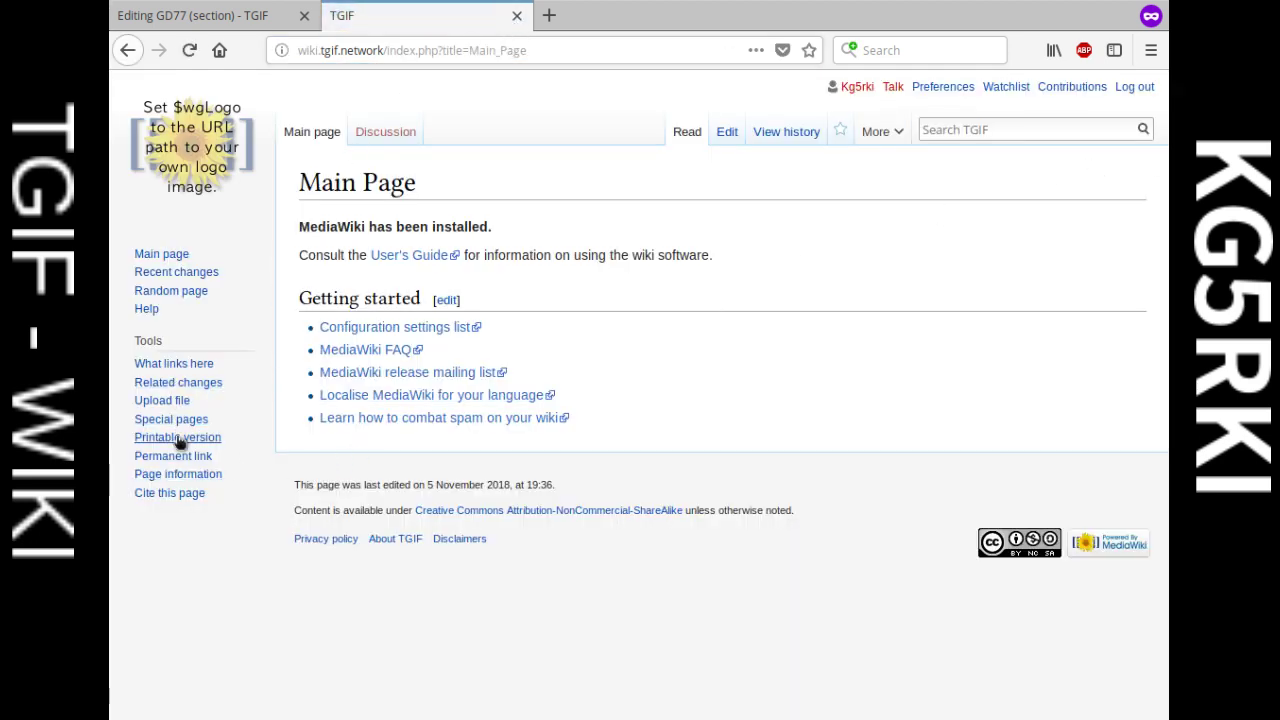
left_click(171, 401)
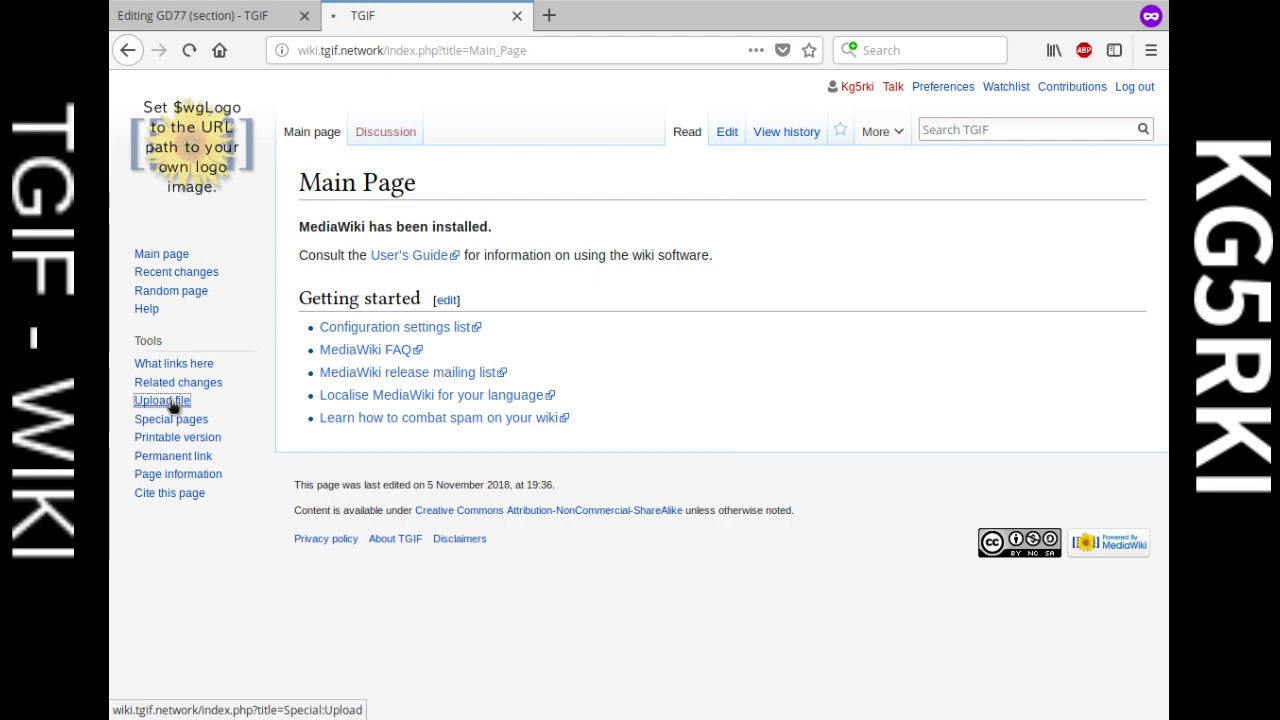
scroll(470, 385, "down", 3)
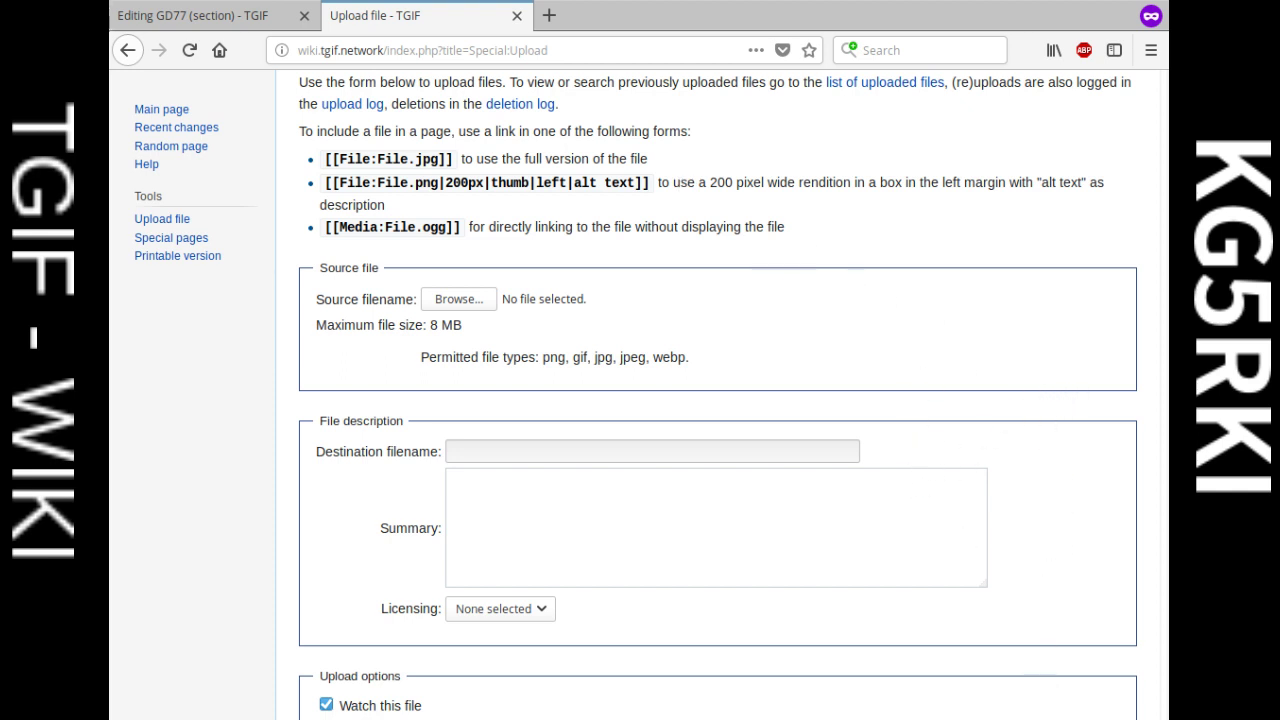
Step: Choose photo 20171215_232848.jpg and rename its destination filename to GD77_top.jpg
left_click(1066, 700)
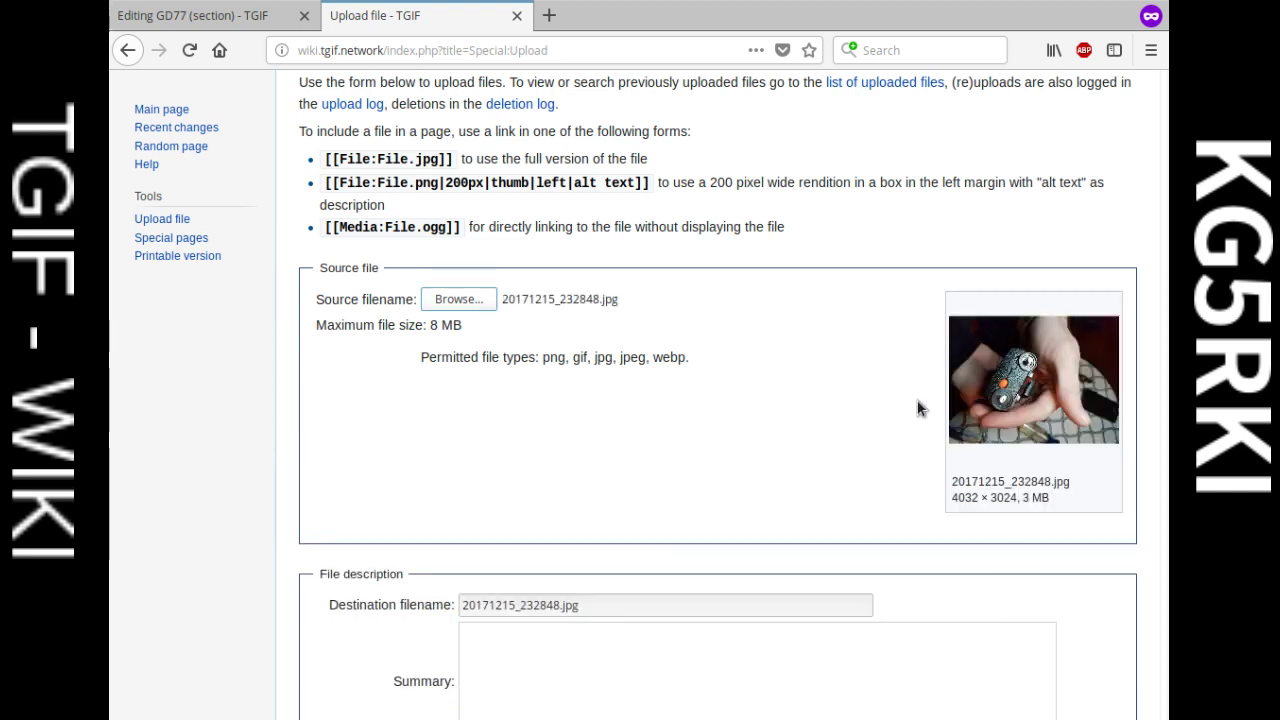
scroll(729, 451, "down", 2)
left_click(590, 508)
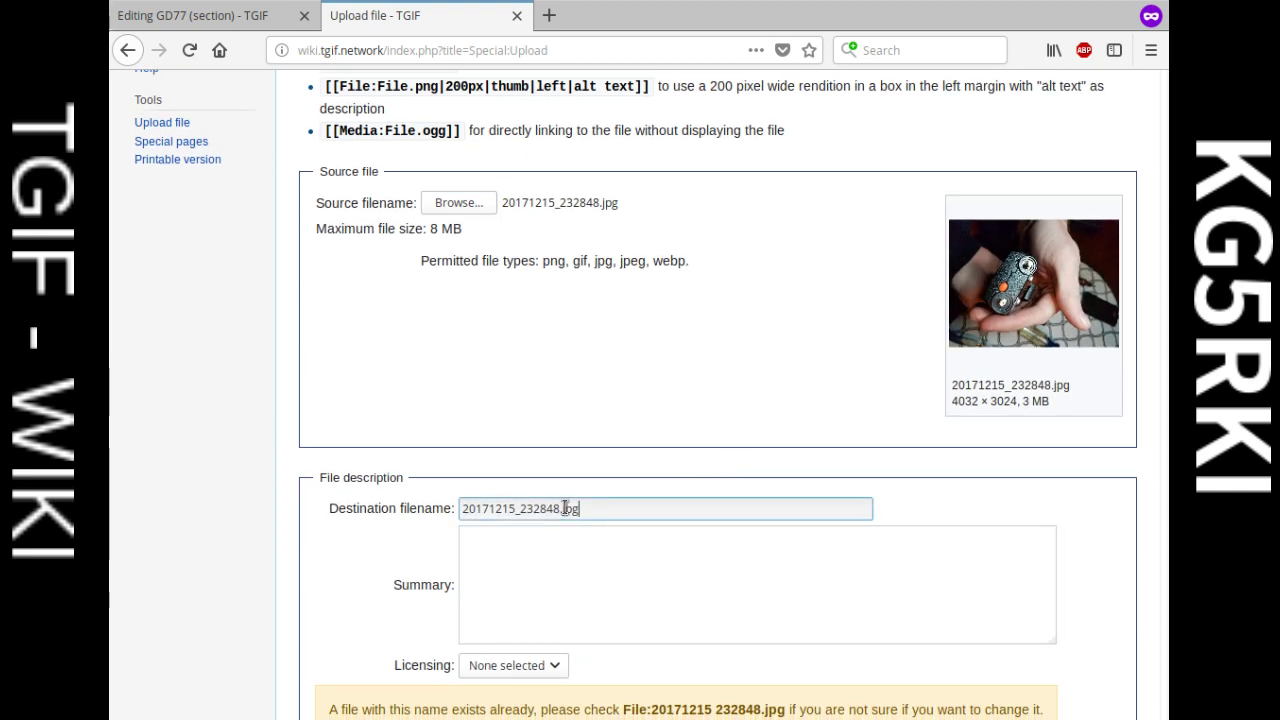
left_click_drag(561, 508, 393, 511)
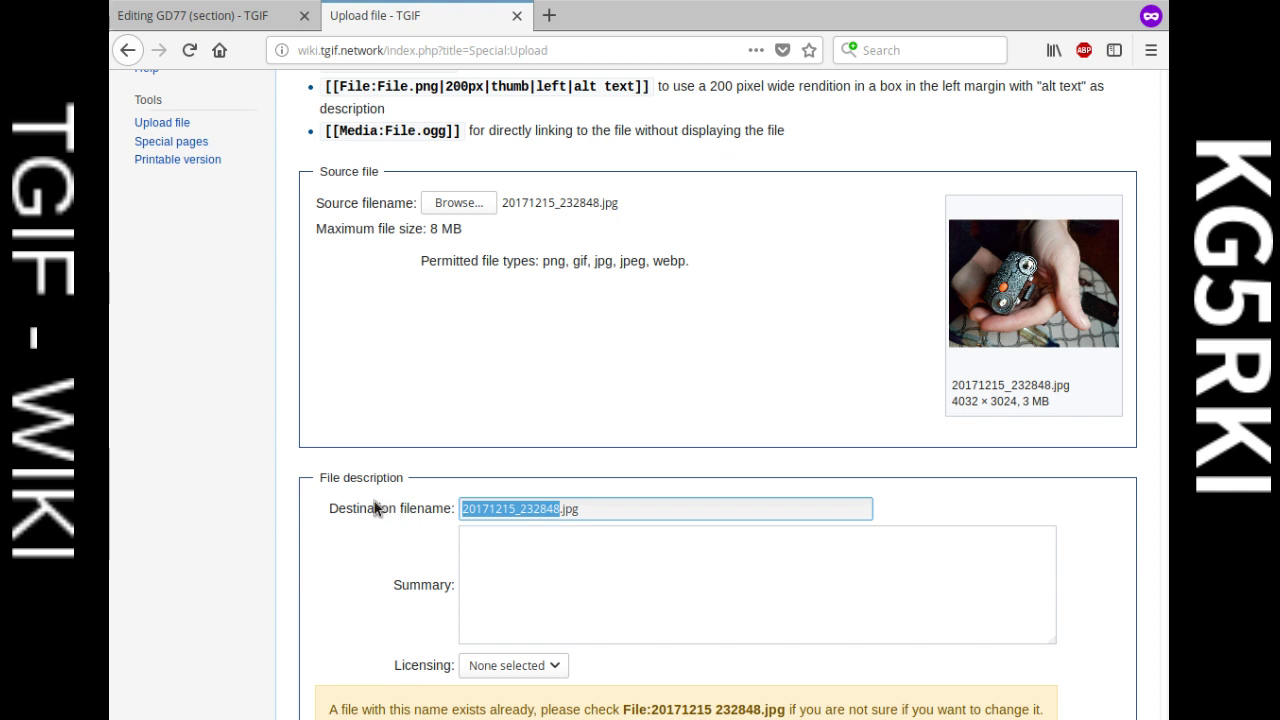
key("BackSpace")
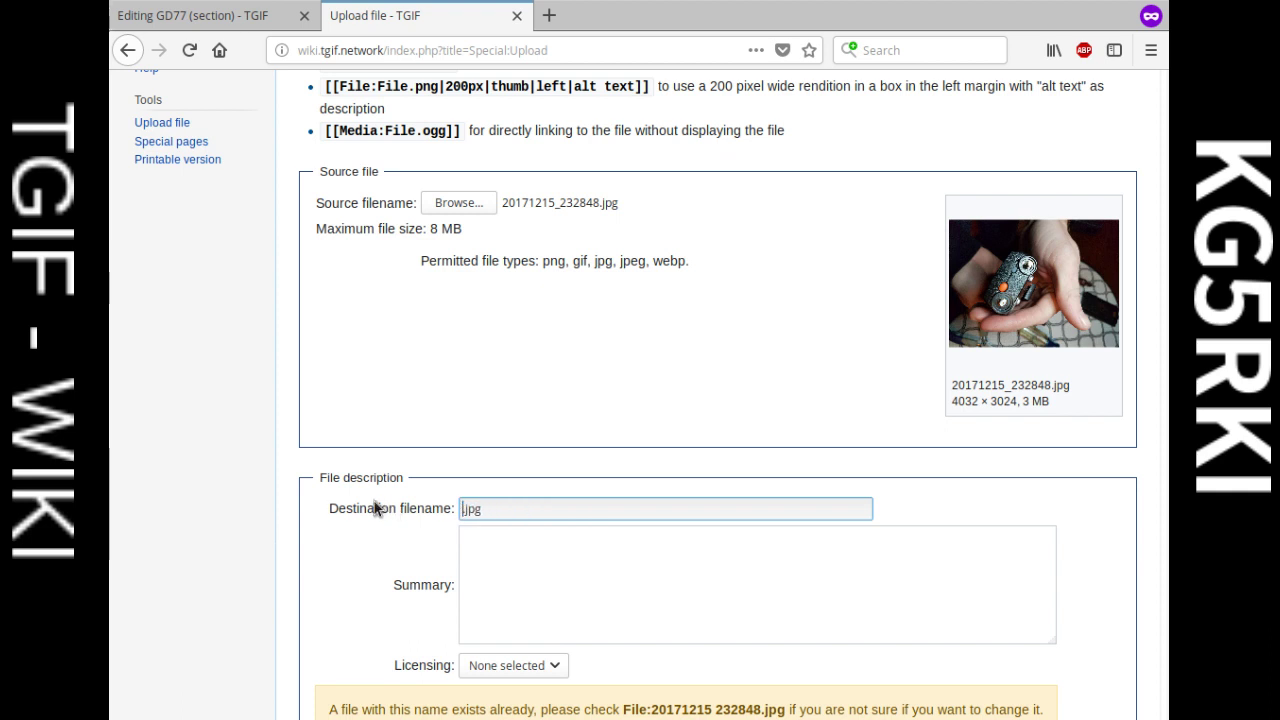
type("GD77_top")
Step: Submit the GD77_top.jpg upload and review the duplicate-file warning
scroll(637, 480, "down", 3)
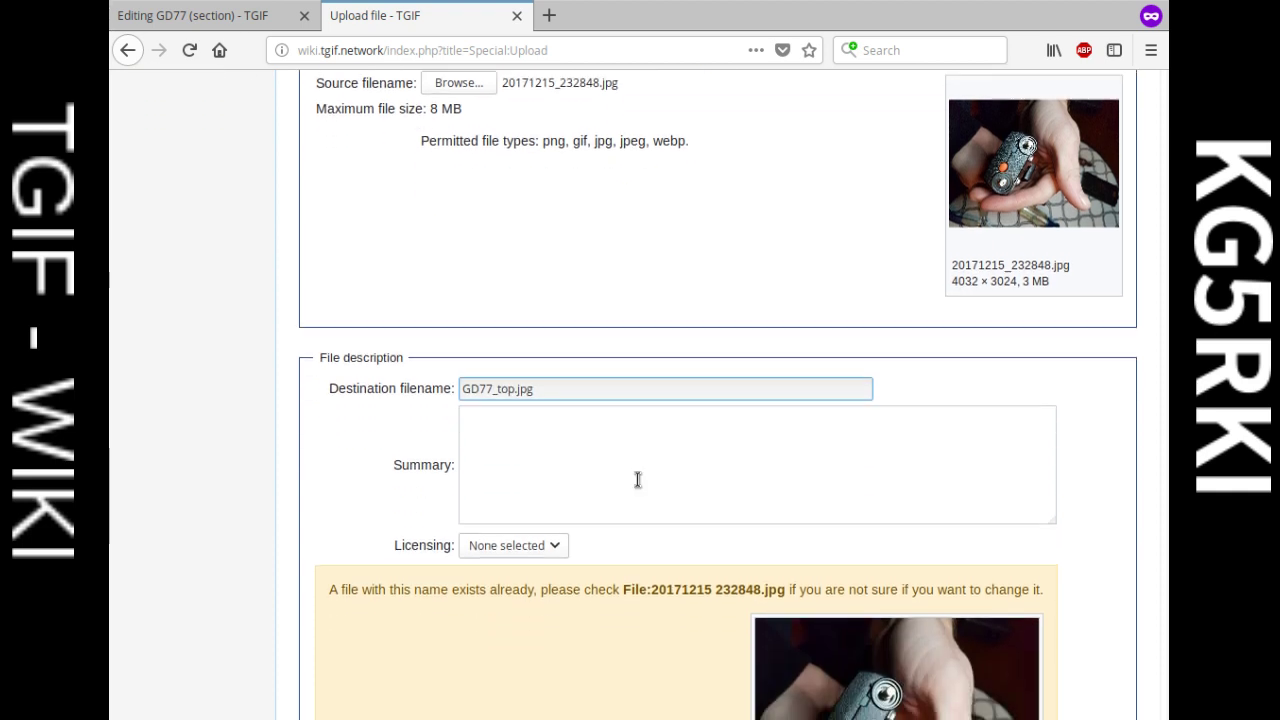
left_click(590, 440)
scroll(560, 450, "down", 2)
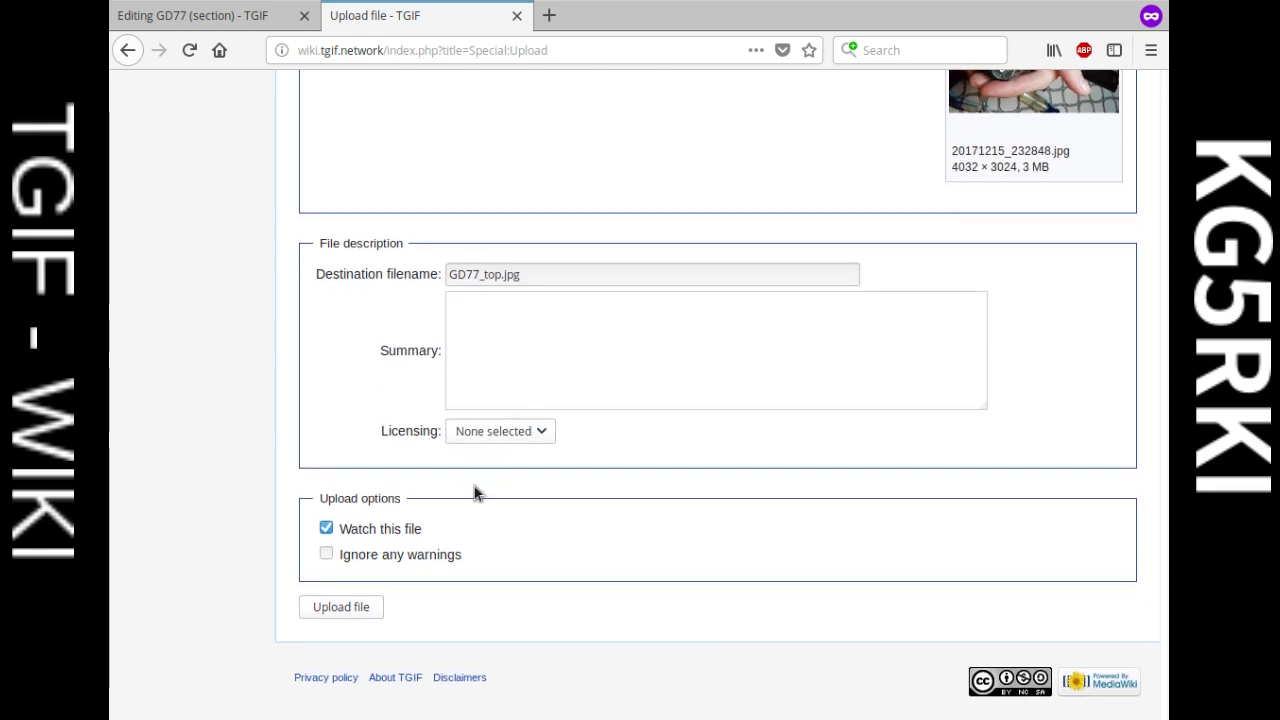
left_click(358, 606)
scroll(605, 445, "up", 6)
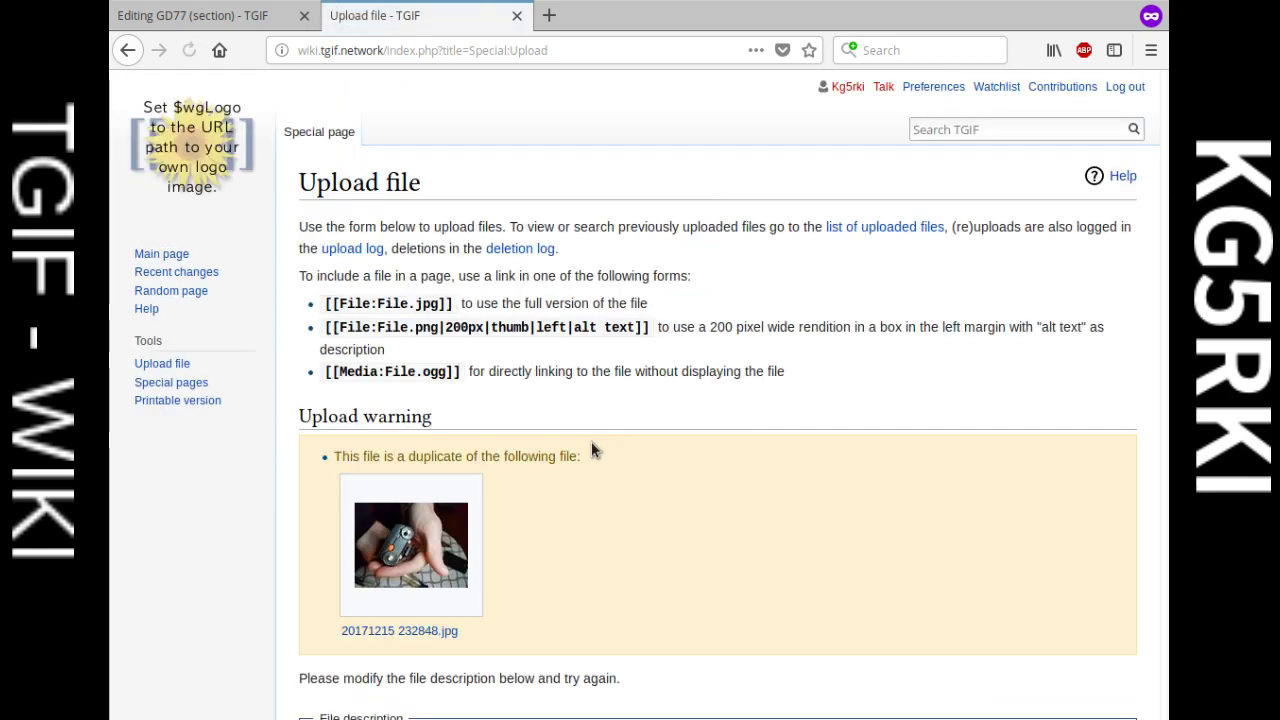
scroll(505, 527, "down", 2)
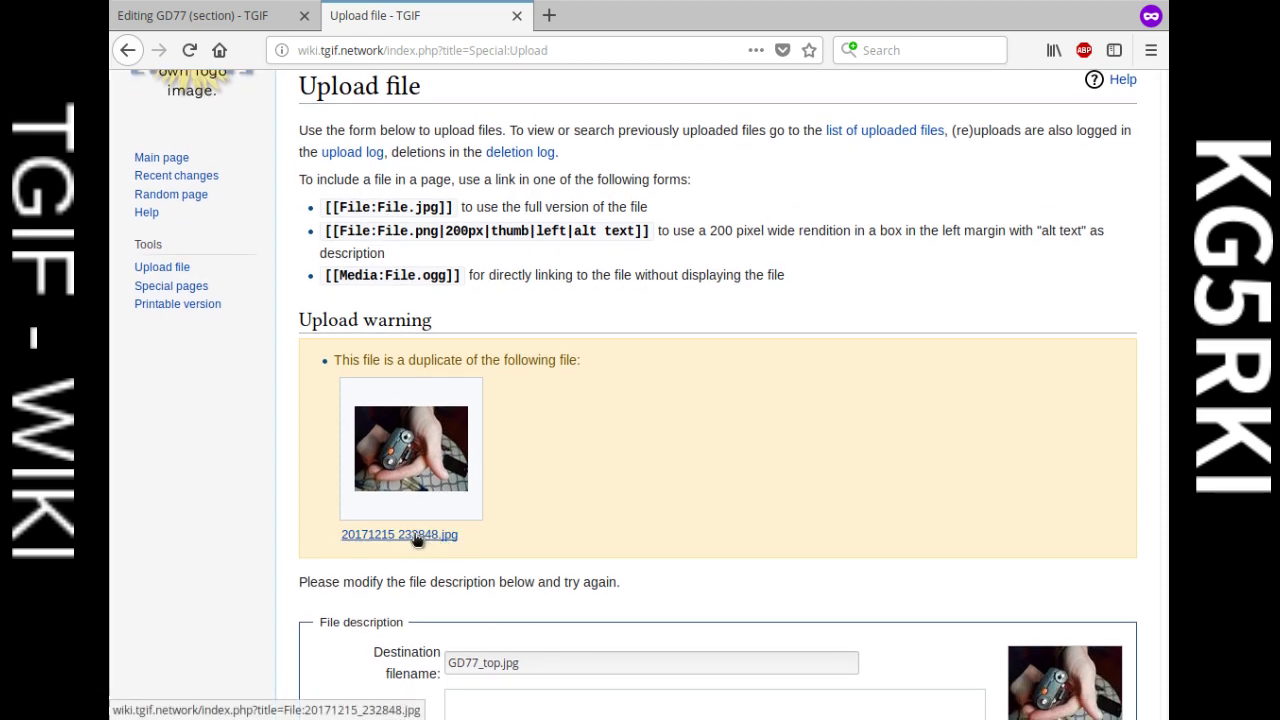
scroll(527, 394, "up", 2)
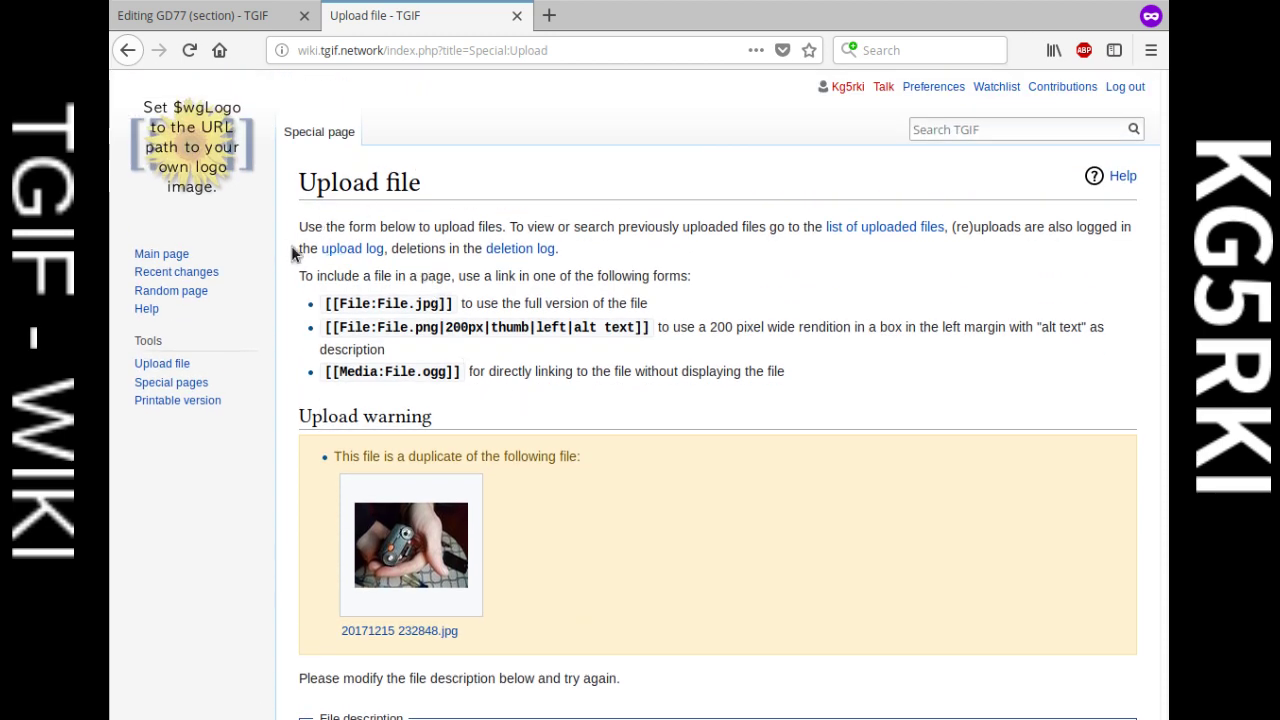
Step: Upload photo 20171215_232854.jpg under the destination name GD77_back_battery.jpg
left_click(168, 363)
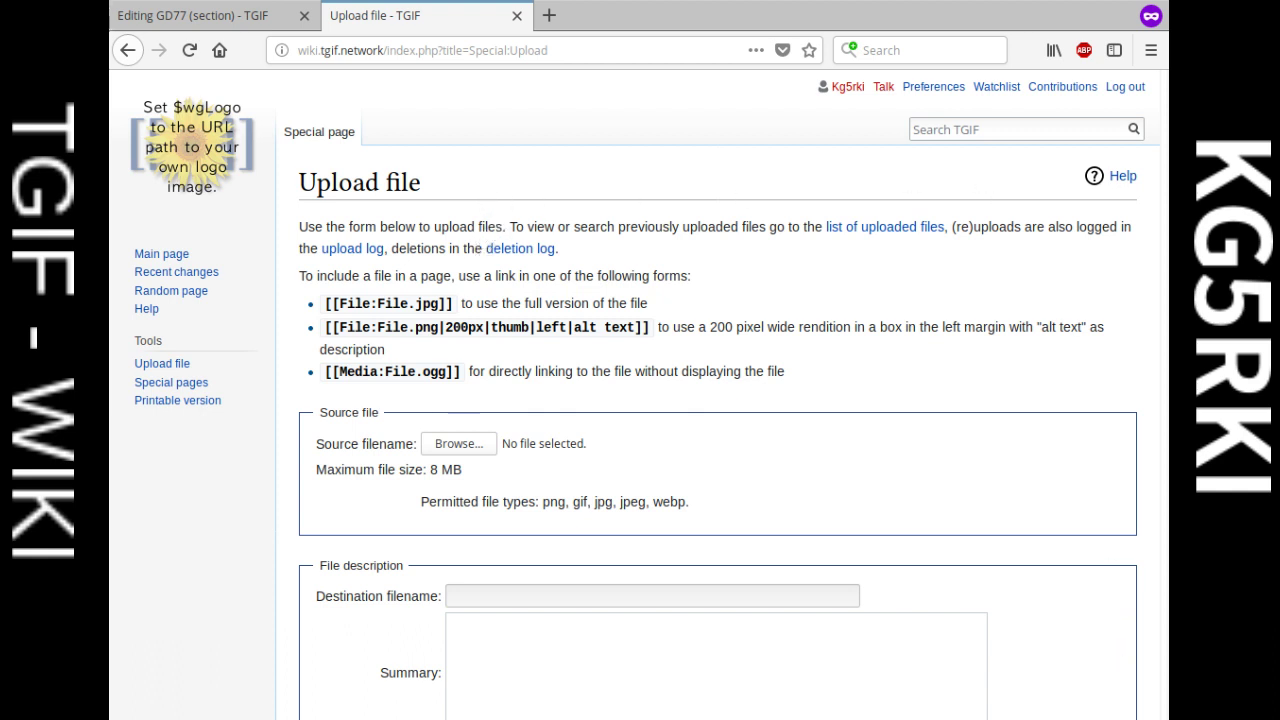
scroll(926, 560, "down", 1)
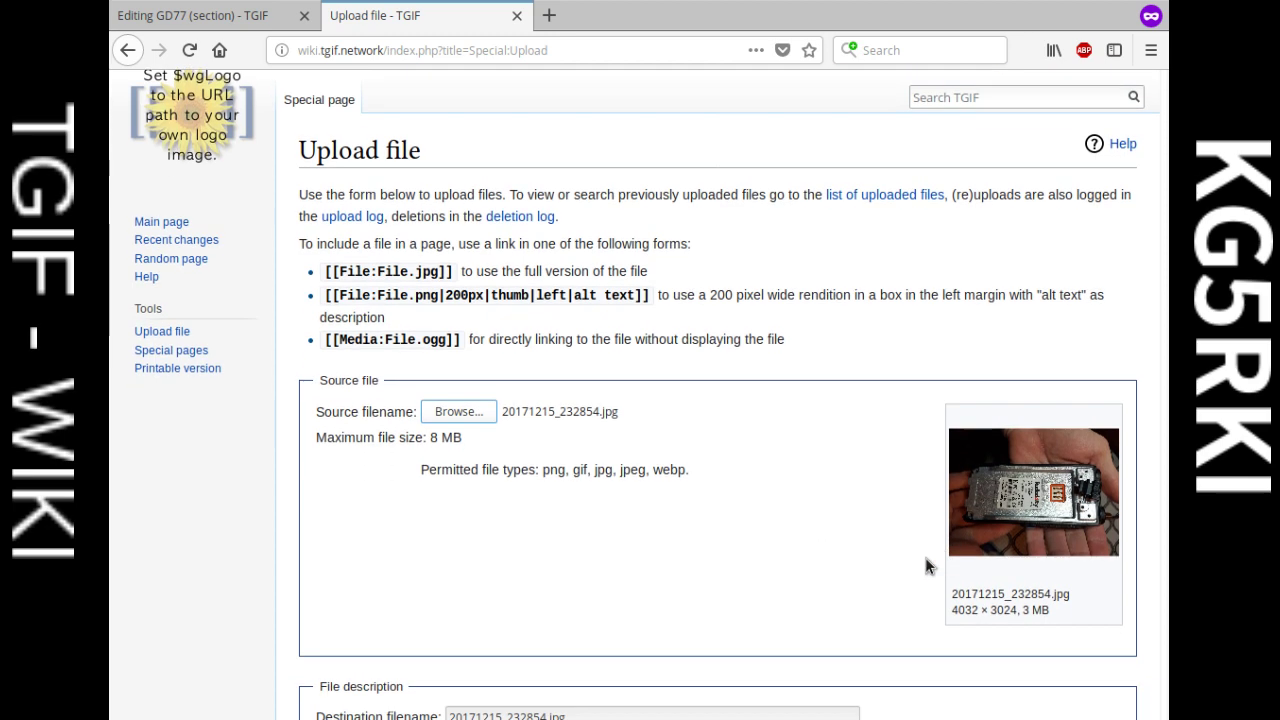
scroll(520, 450, "down", 3)
left_click(584, 557)
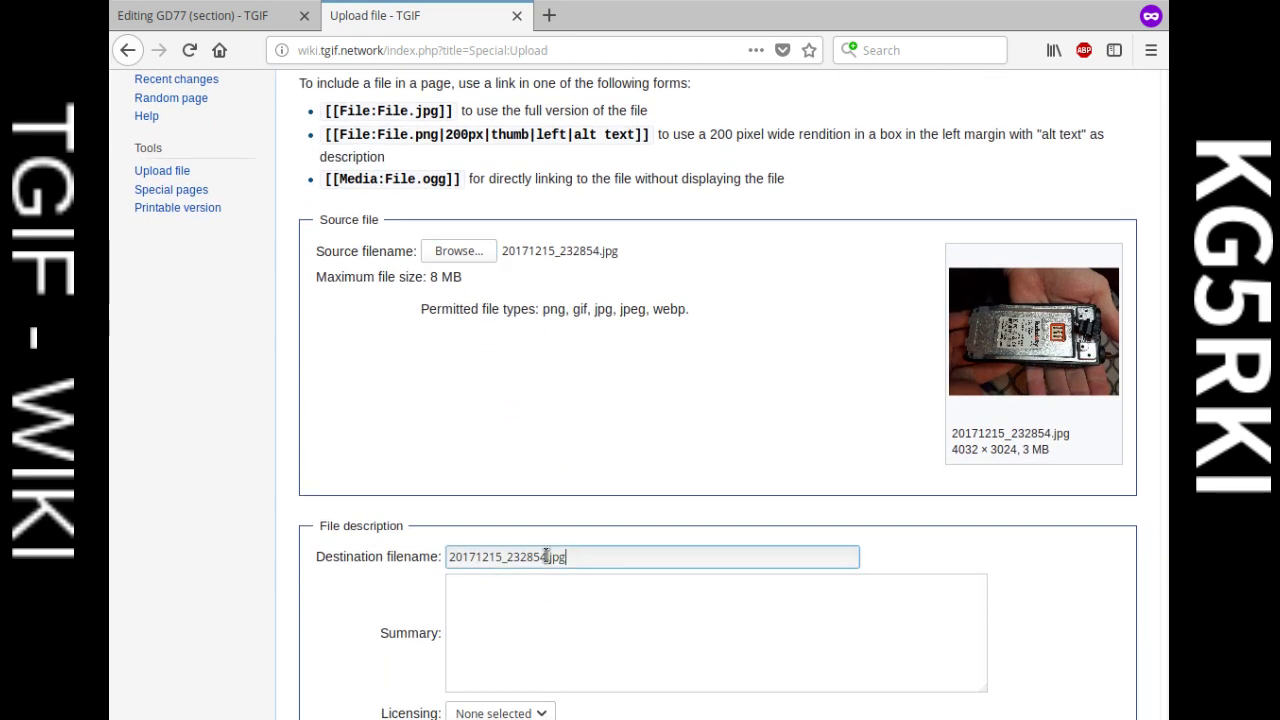
left_click_drag(546, 556, 447, 557)
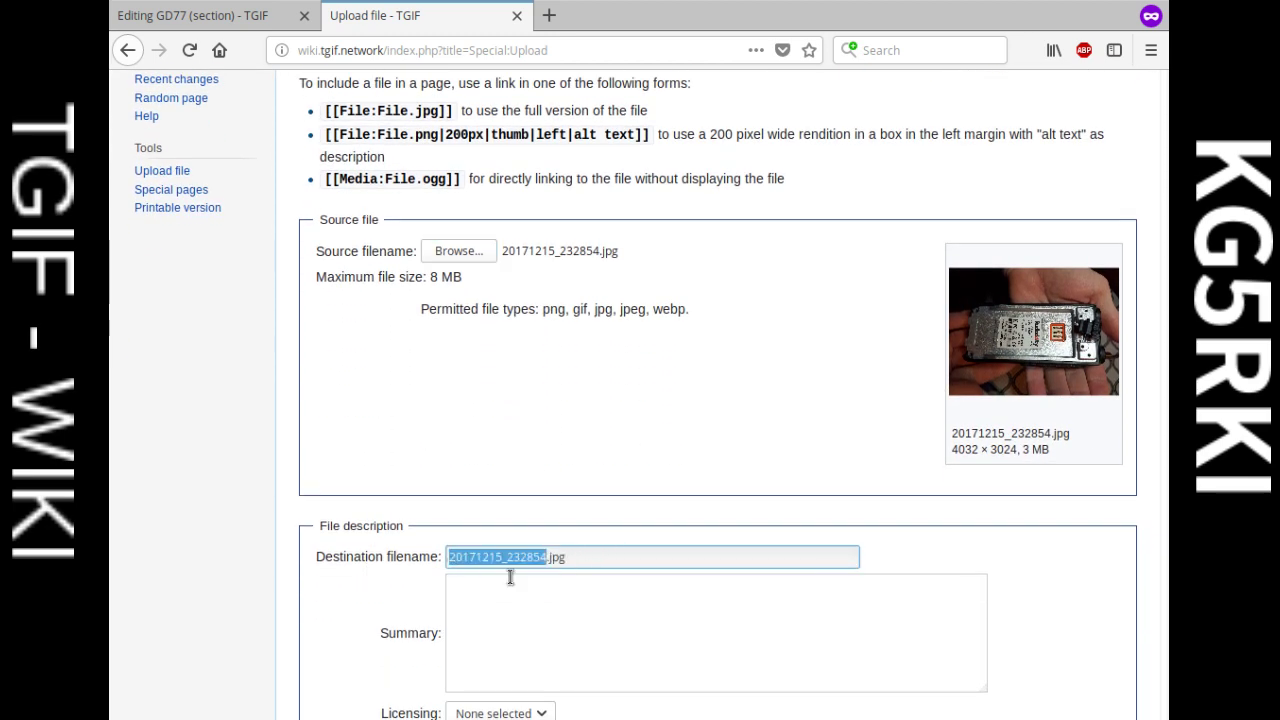
type("GD77_")
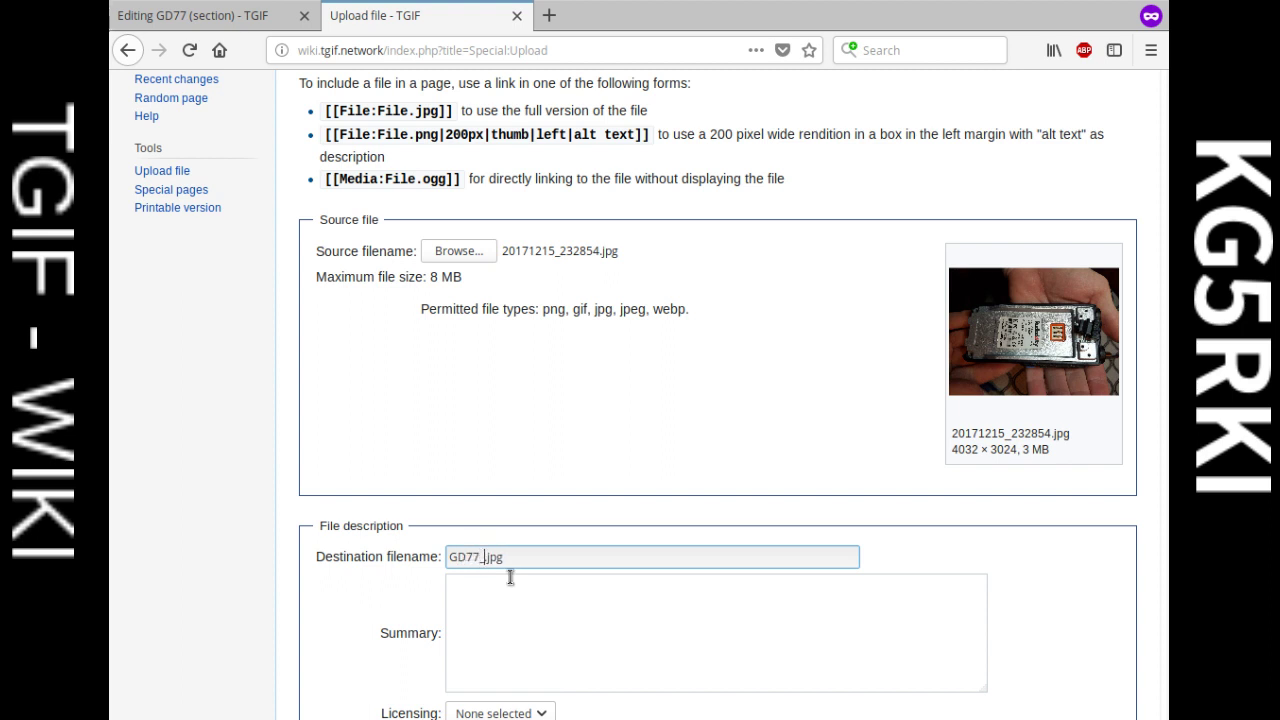
type("back_battery")
scroll(511, 529, "down", 5)
left_click(341, 607)
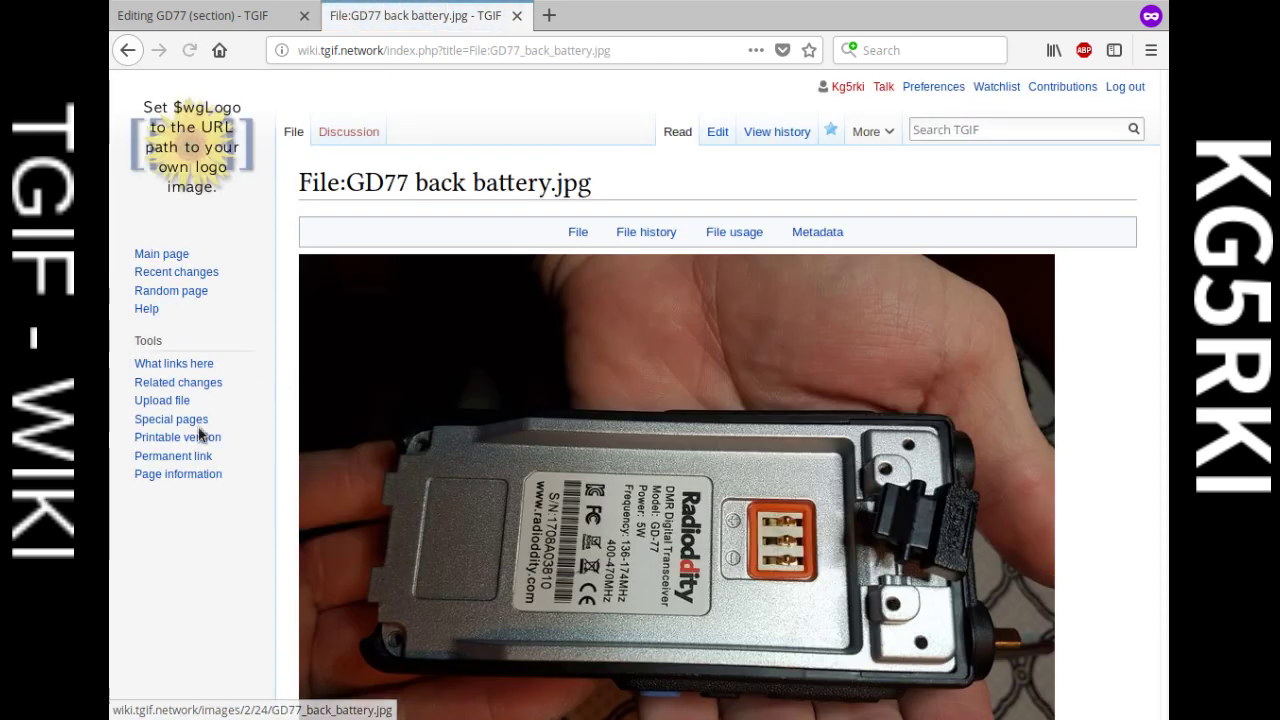
left_click(168, 402)
Step: Rename the chosen photo's destination to GD77_half_open.jpg, upload it, and open a fresh upload form
scroll(463, 410, "down", 2)
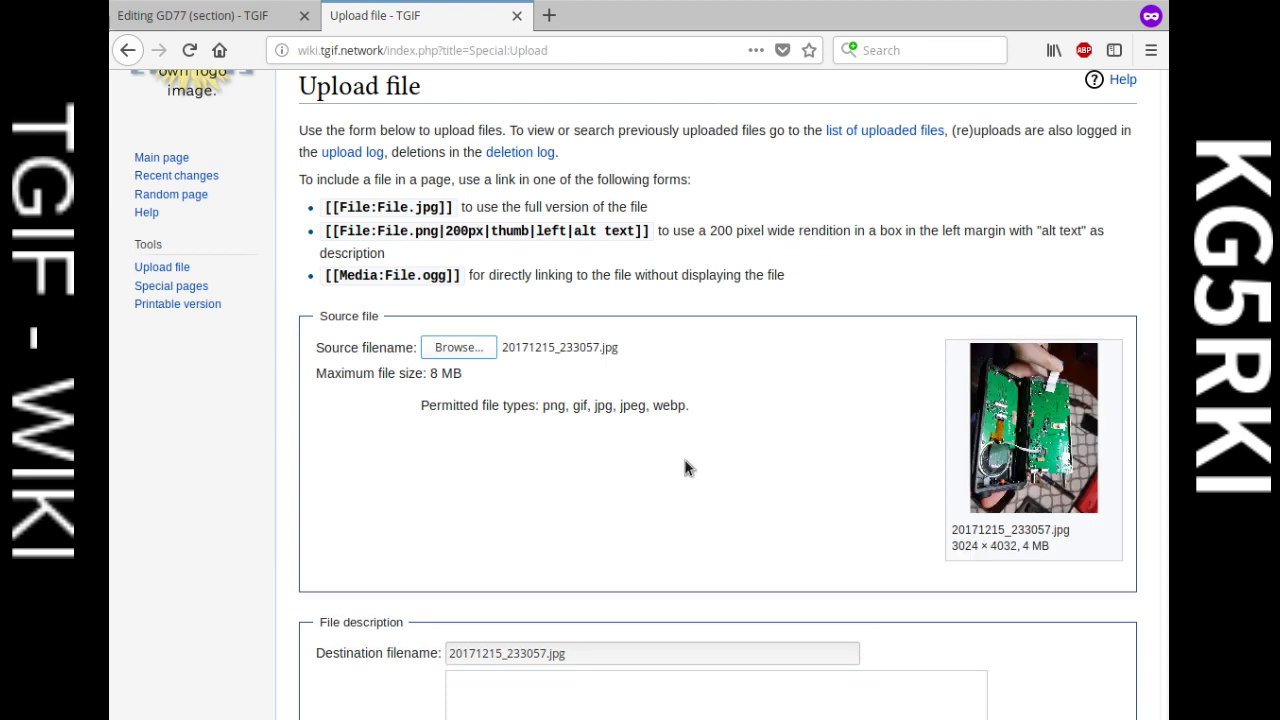
scroll(686, 468, "down", 2)
left_click_drag(540, 556, 416, 560)
key("BackSpace")
type("GD")
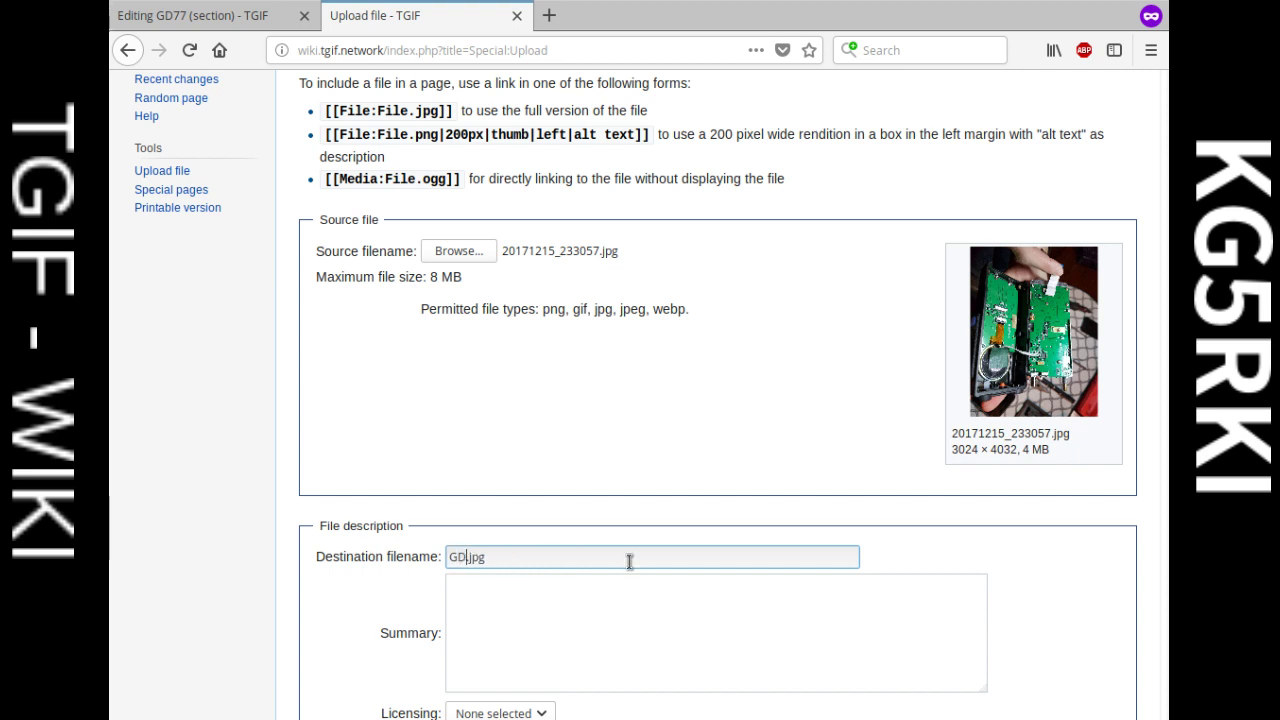
type("77")
type("_")
type("o")
type("alf_open")
scroll(600, 550, "down", 4)
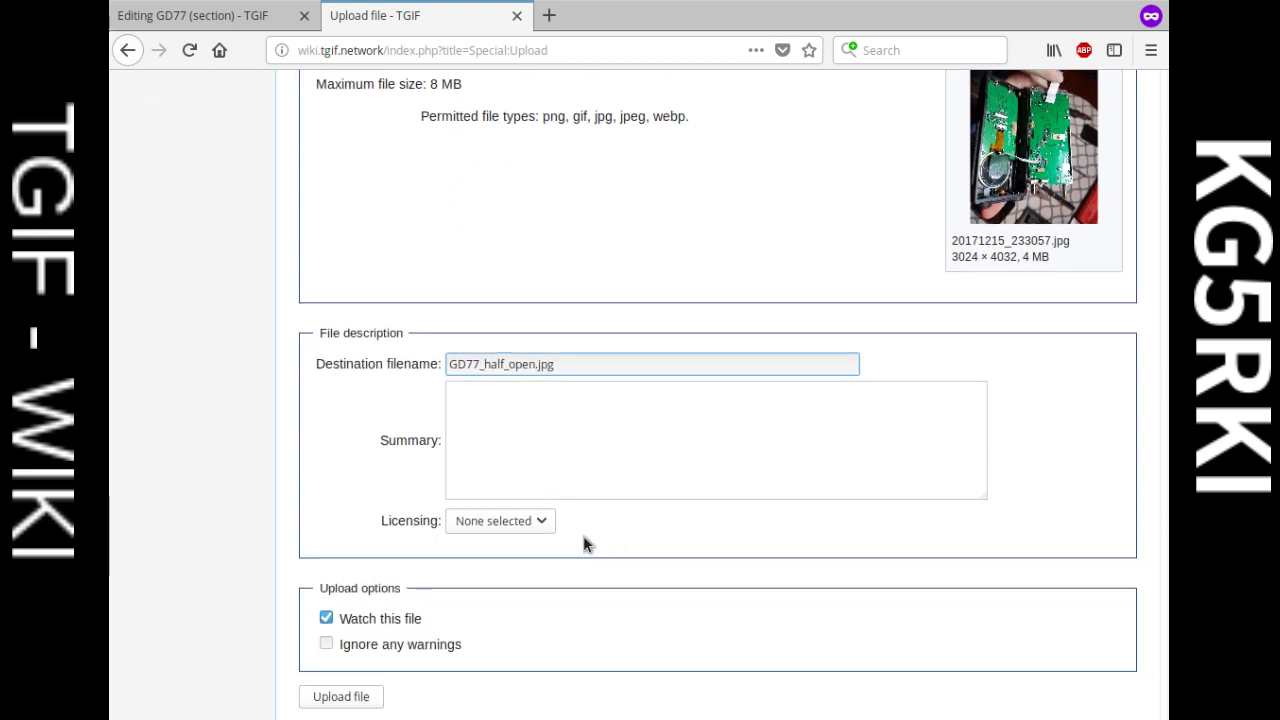
left_click(362, 694)
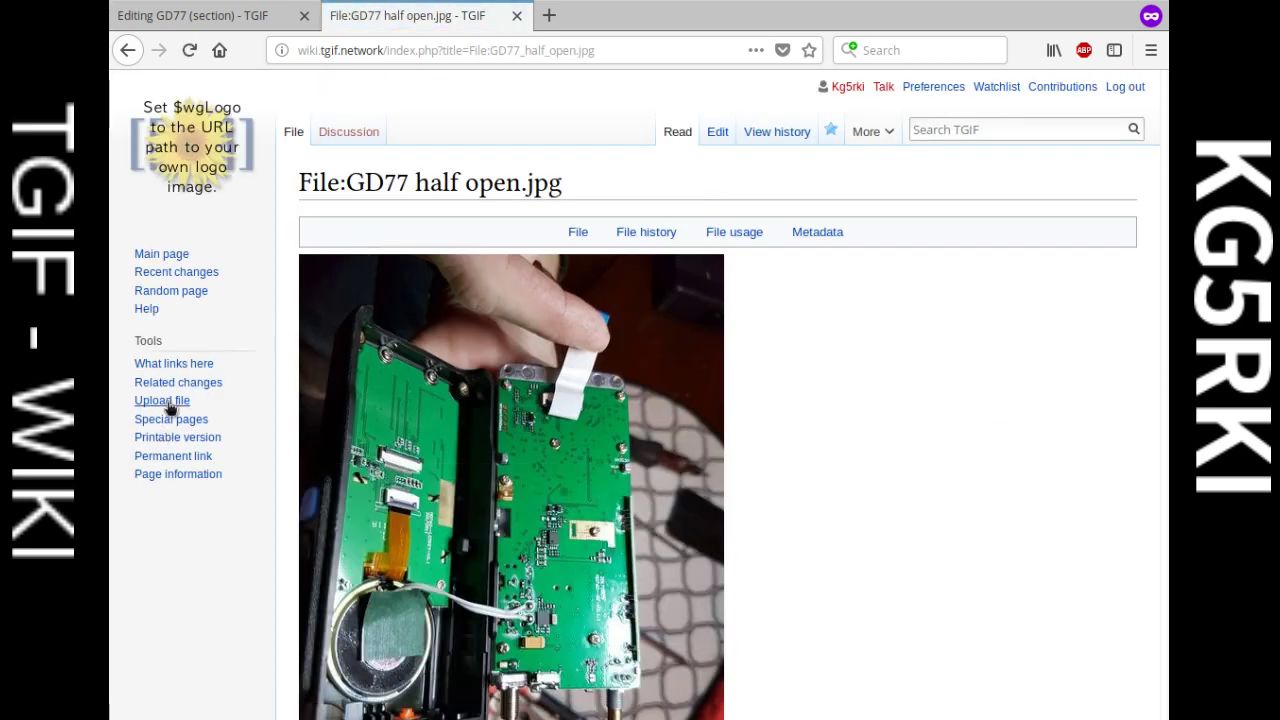
left_click(168, 401)
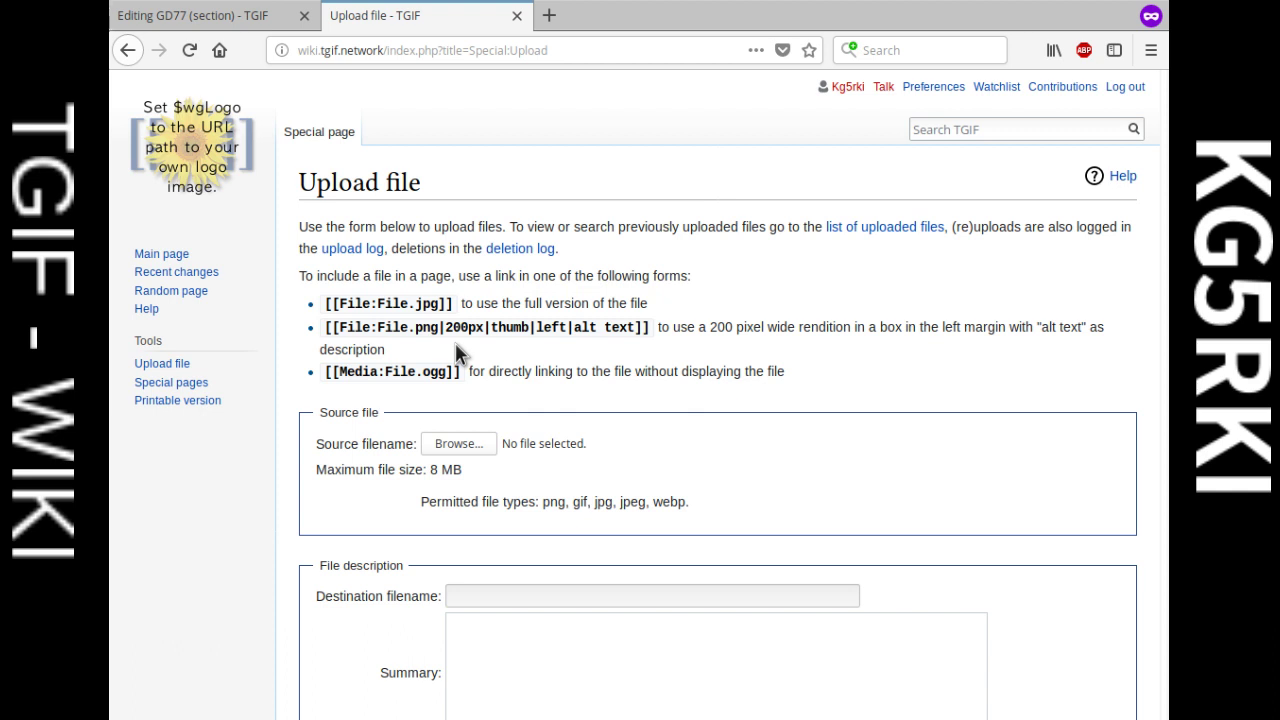
Step: Upload the green circuit-board photo 20171215_233247.jpg as GD77_pcb_model.jpg
left_click(1088, 716)
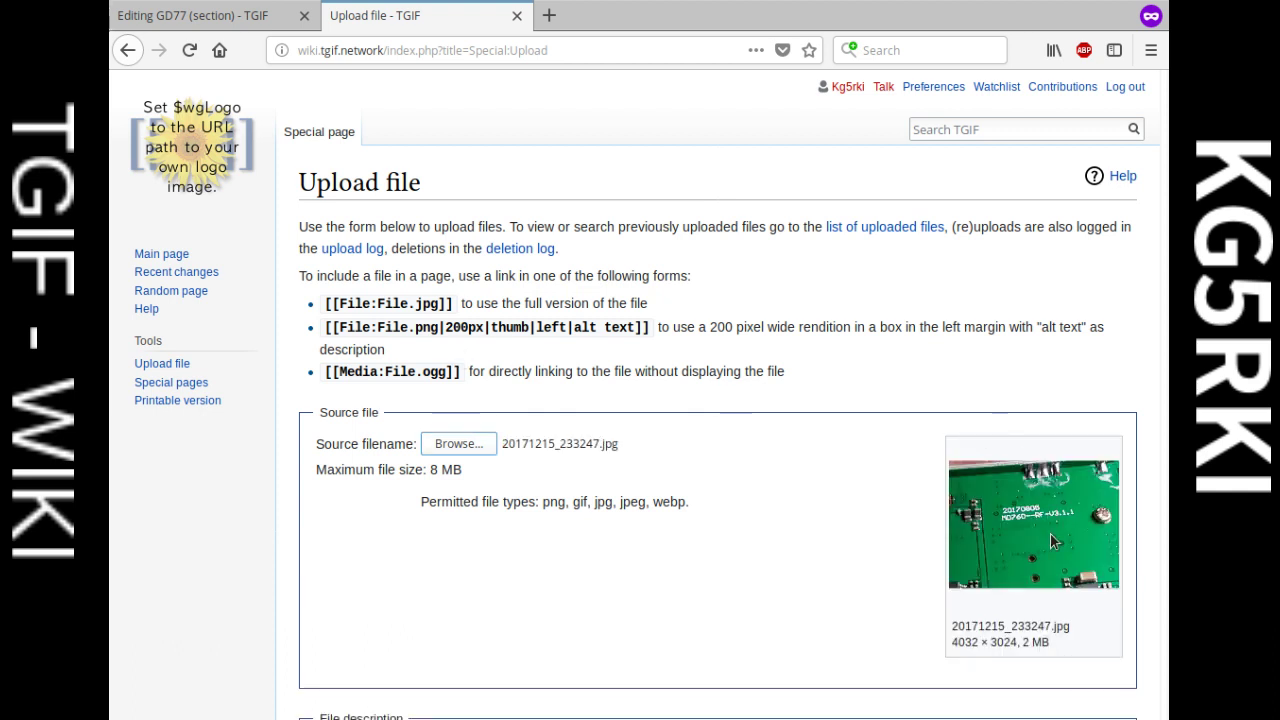
scroll(1010, 540, "down", 6)
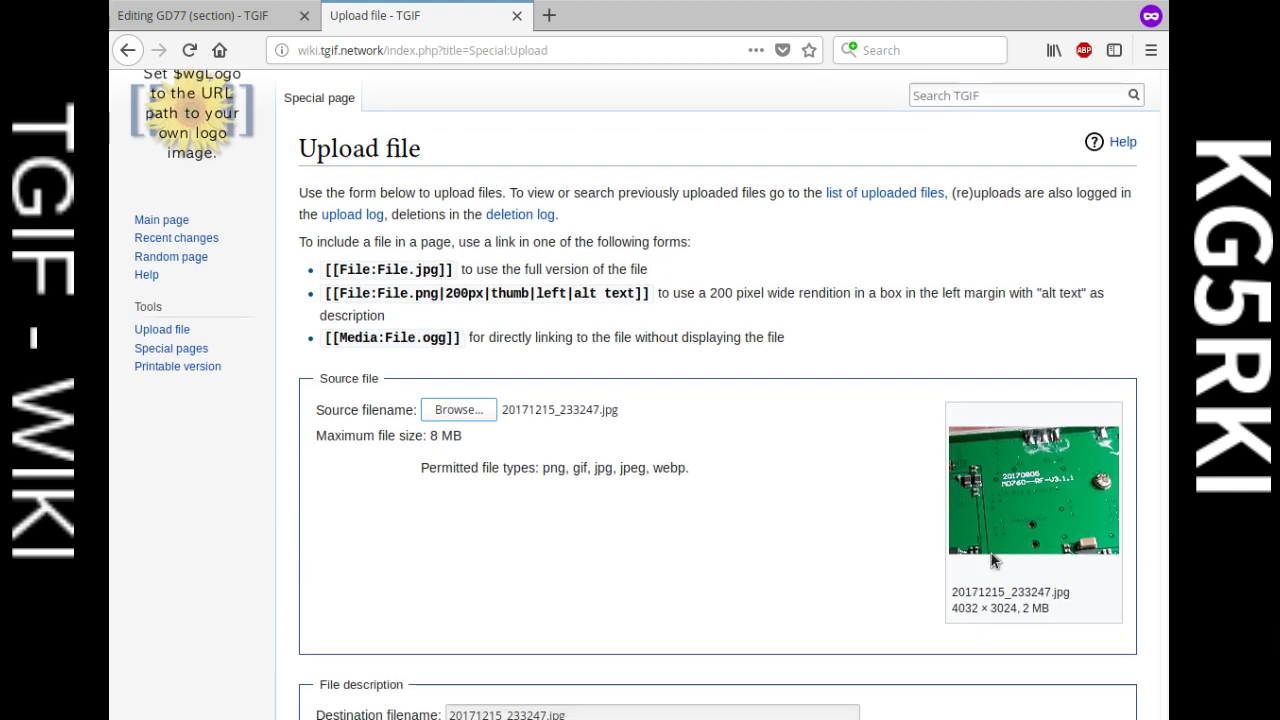
left_click_drag(548, 413, 380, 414)
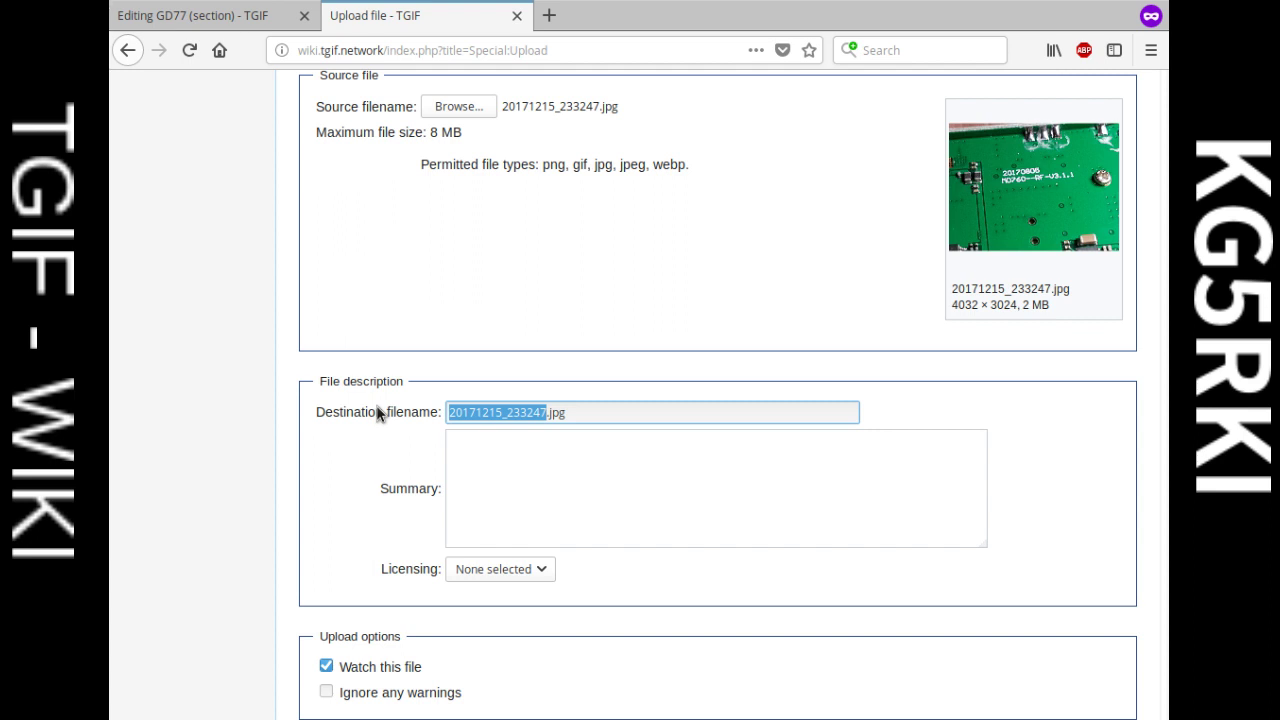
type("GD")
type("77_pcb")
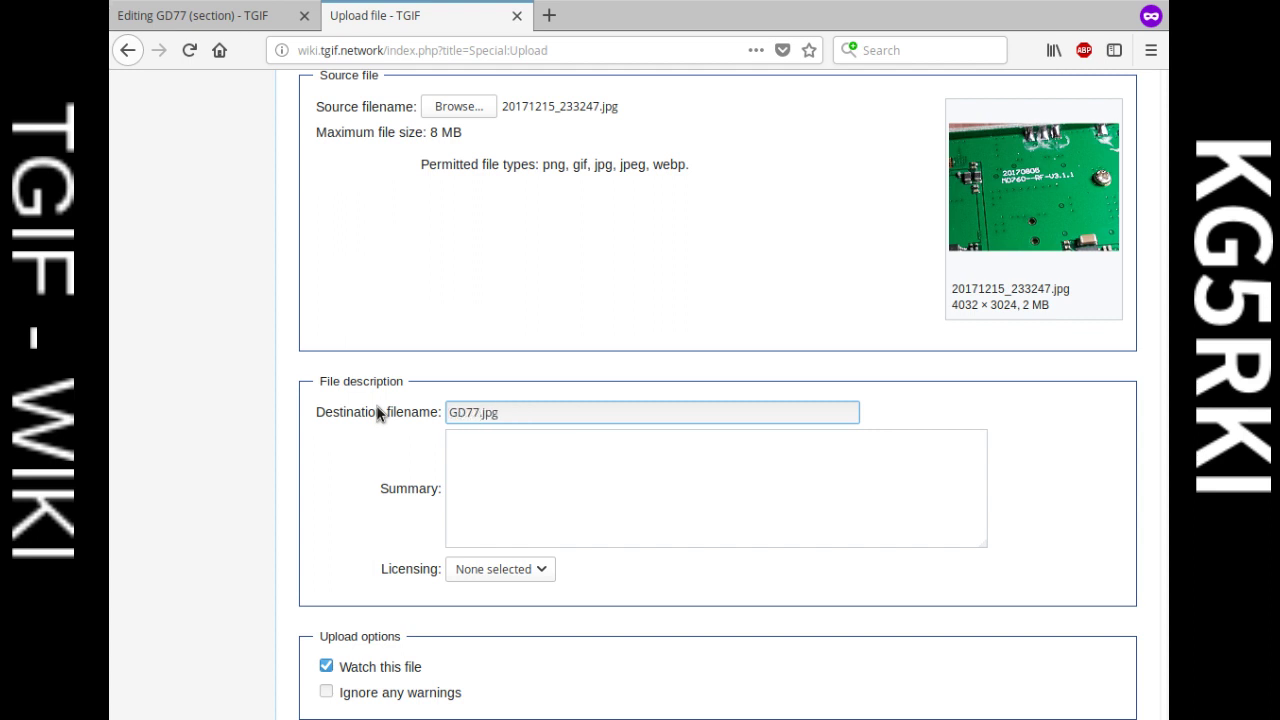
type("_model")
scroll(466, 463, "down", 3)
left_click(341, 607)
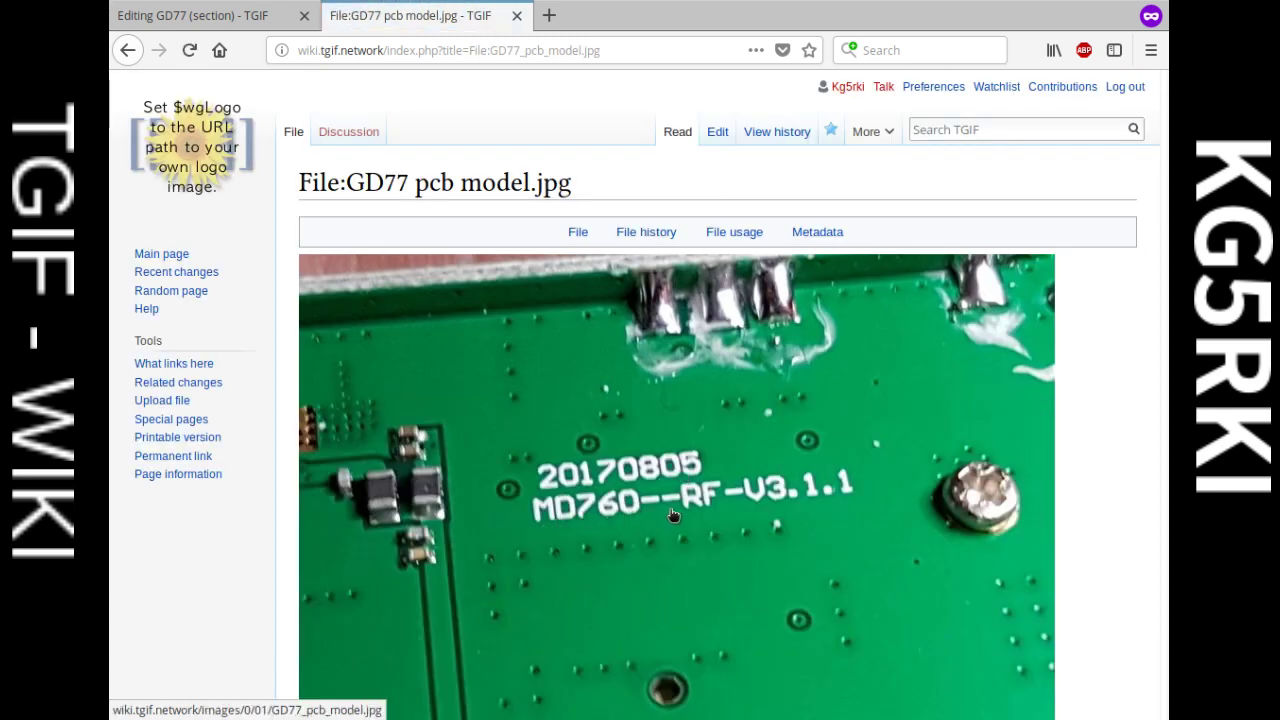
Step: Review the uploaded GD77_pcb_model.jpg file page, then return to the Upload file form
scroll(676, 522, "down", 2)
scroll(676, 522, "down", 1)
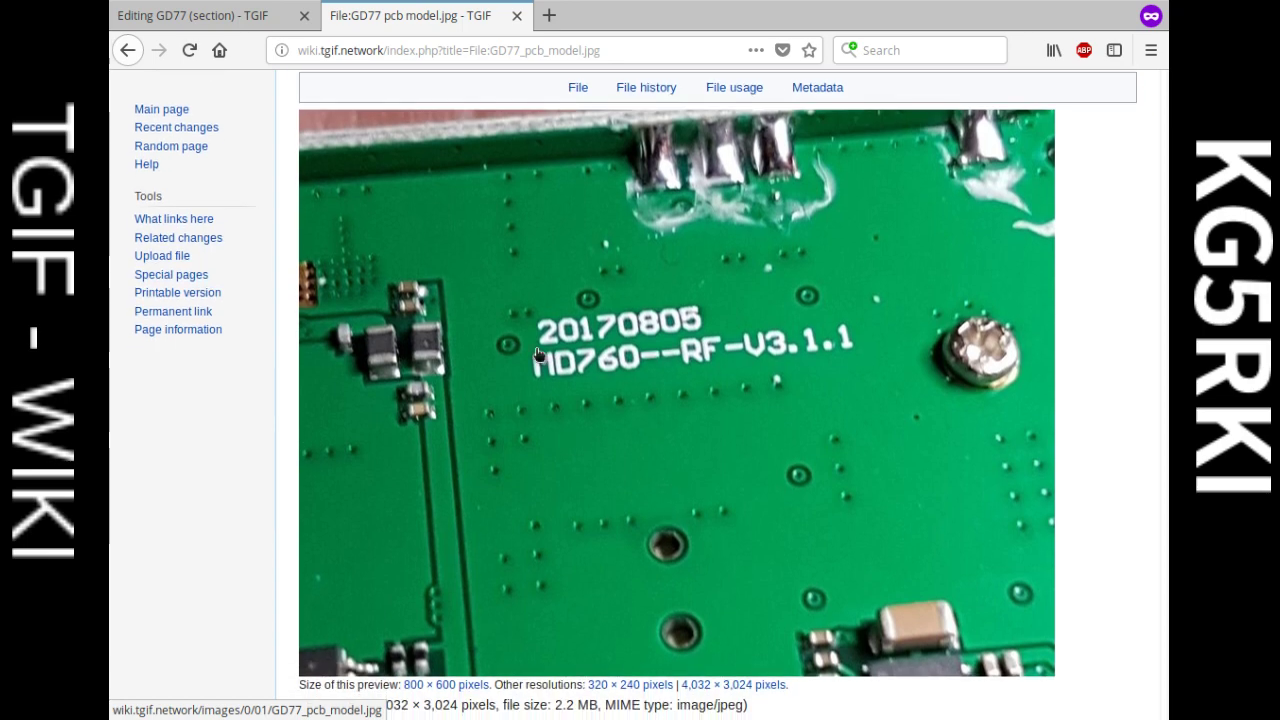
scroll(600, 362, "down", 1)
scroll(600, 362, "up", 2)
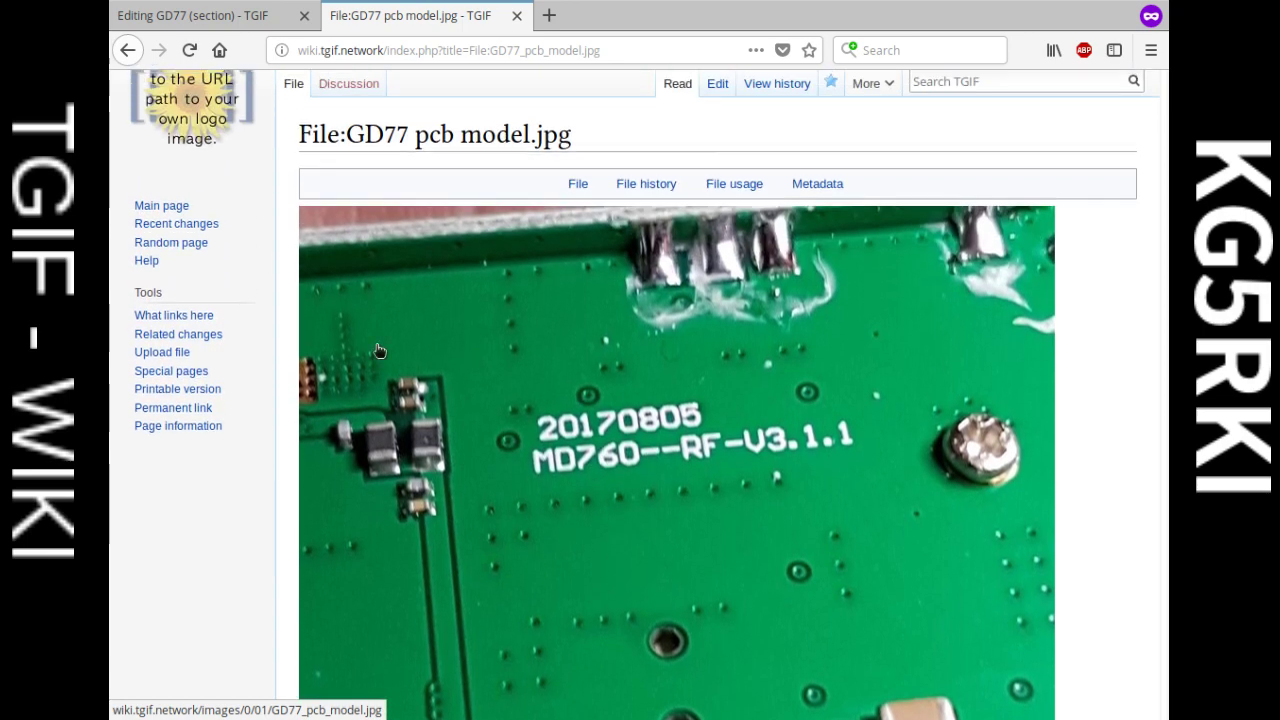
scroll(157, 294, "up", 2)
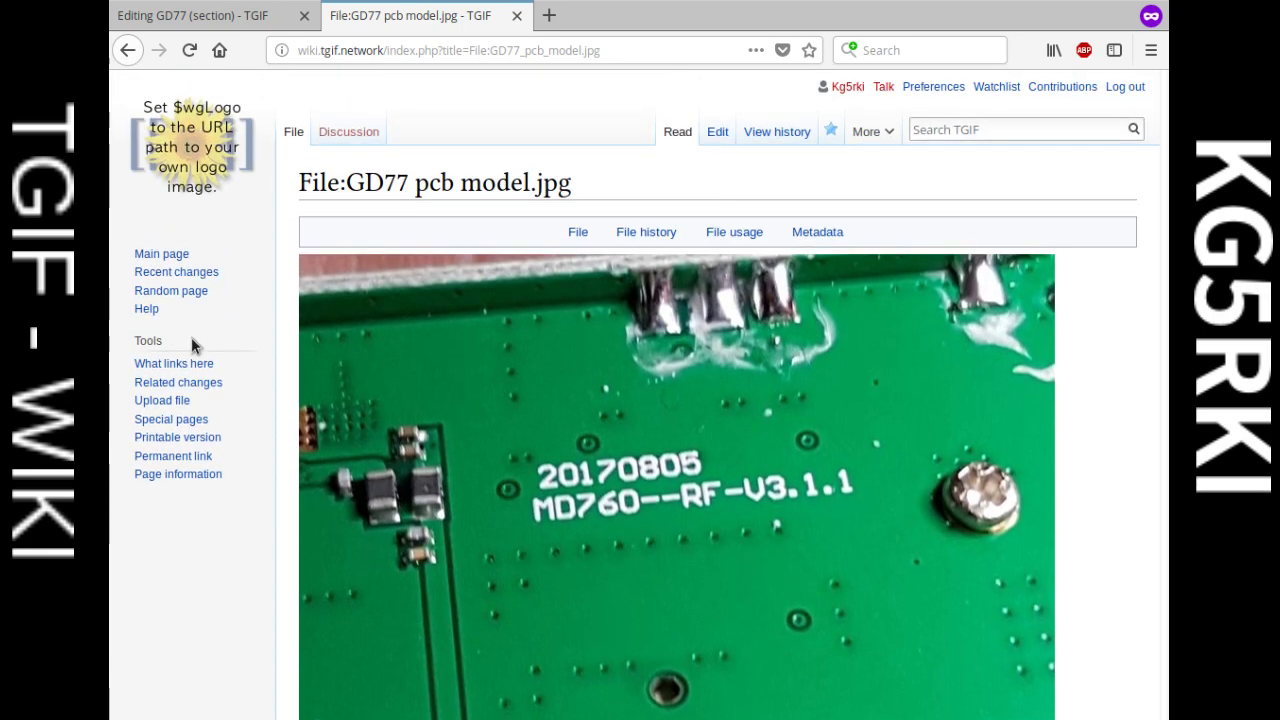
left_click(160, 400)
Step: Rename photo 20171215_233337.jpg's destination filename to GD77_i2c.jpg and upload it
scroll(531, 437, "down", 2)
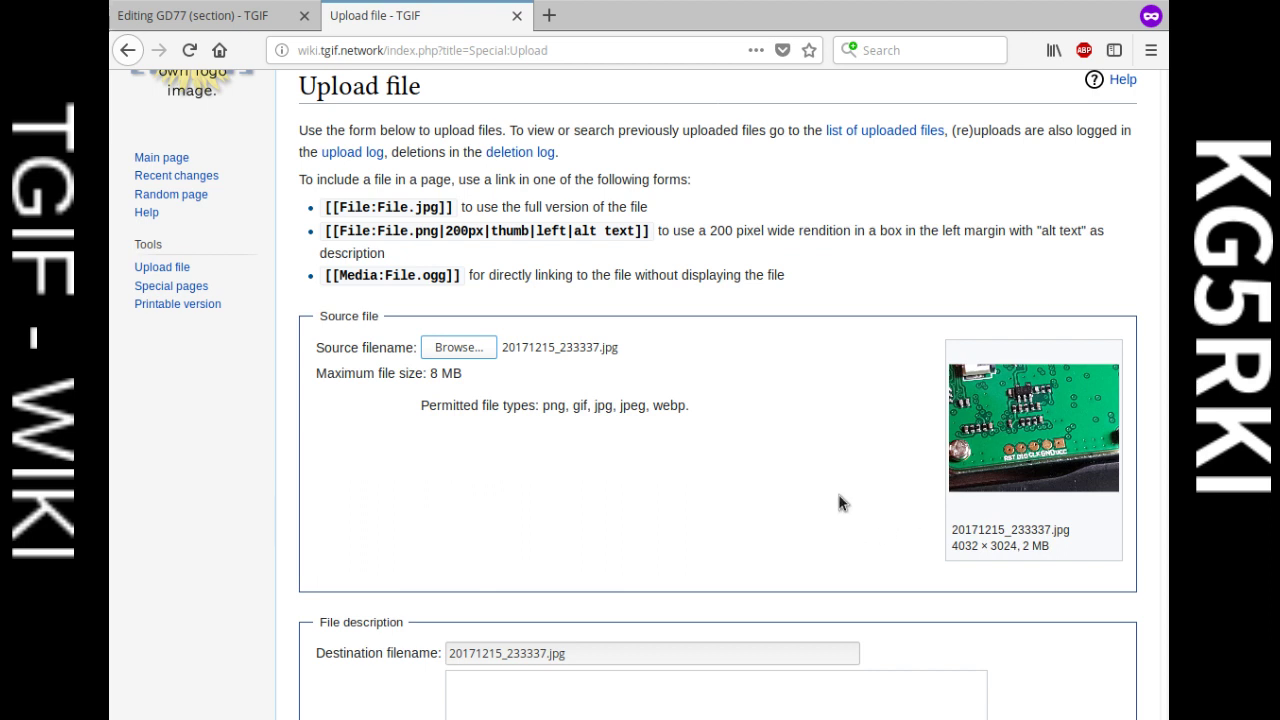
scroll(760, 480, "down", 3)
left_click(578, 508)
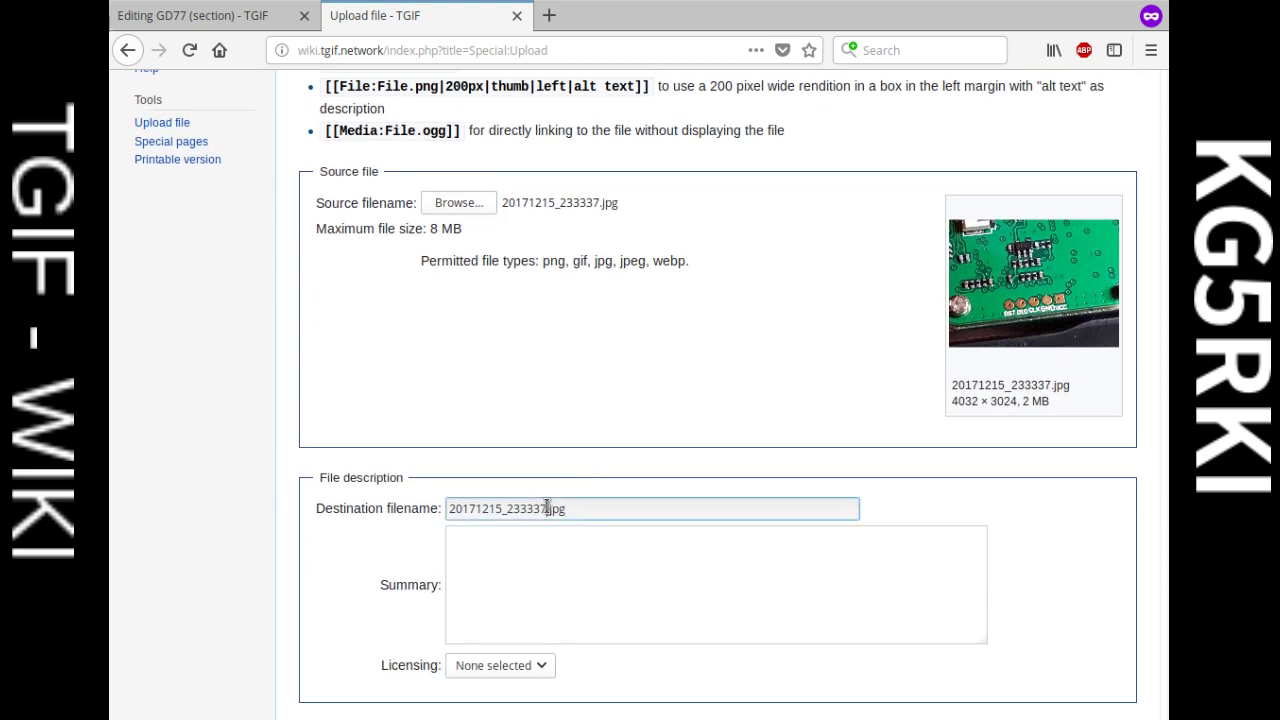
left_click_drag(547, 508, 342, 513)
type("G77_i2c")
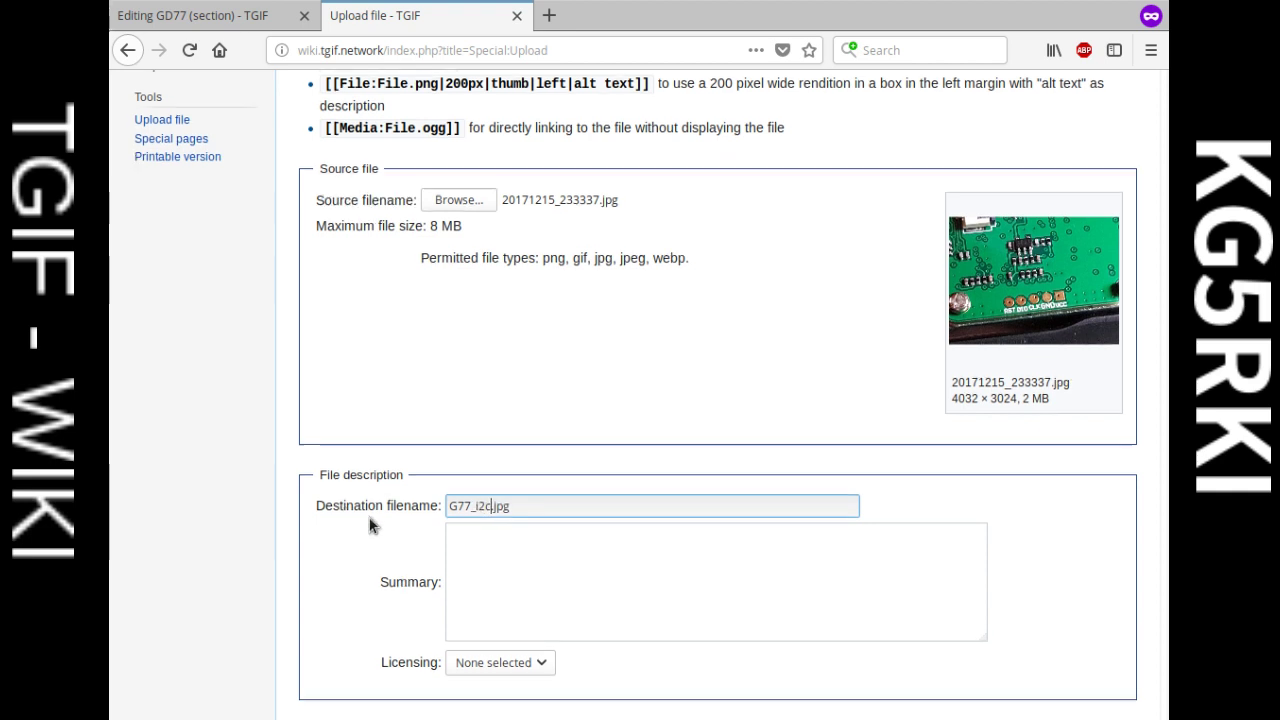
scroll(372, 517, "down", 3)
type("D")
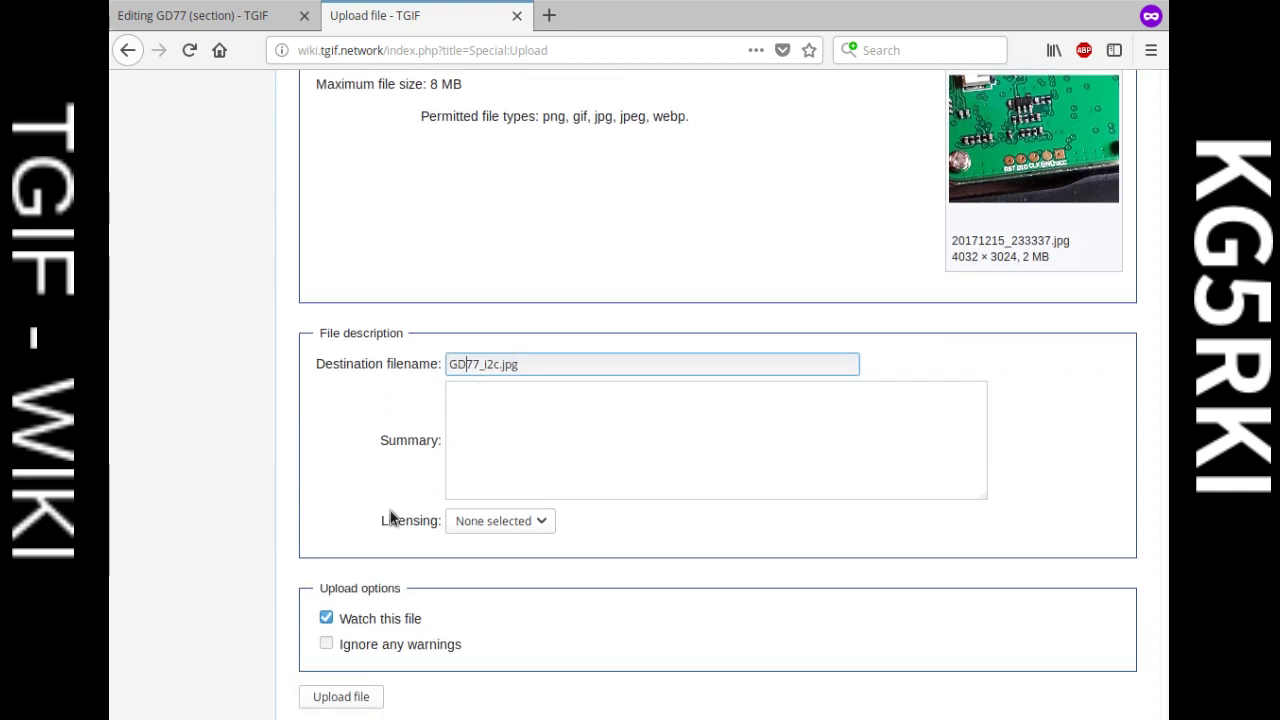
left_click(355, 692)
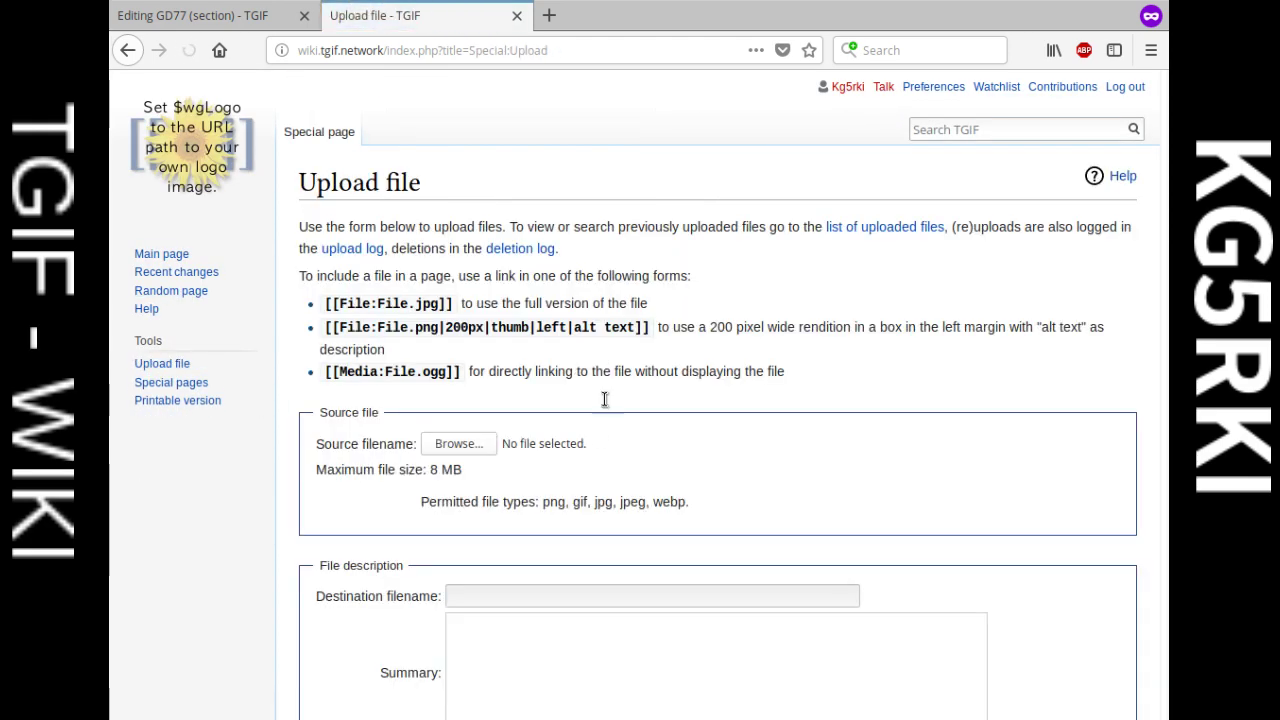
Step: Upload the chip close-up 20171215_234504.jpg with destination filename GD77_mcu1.jpg
scroll(603, 400, "down", 3)
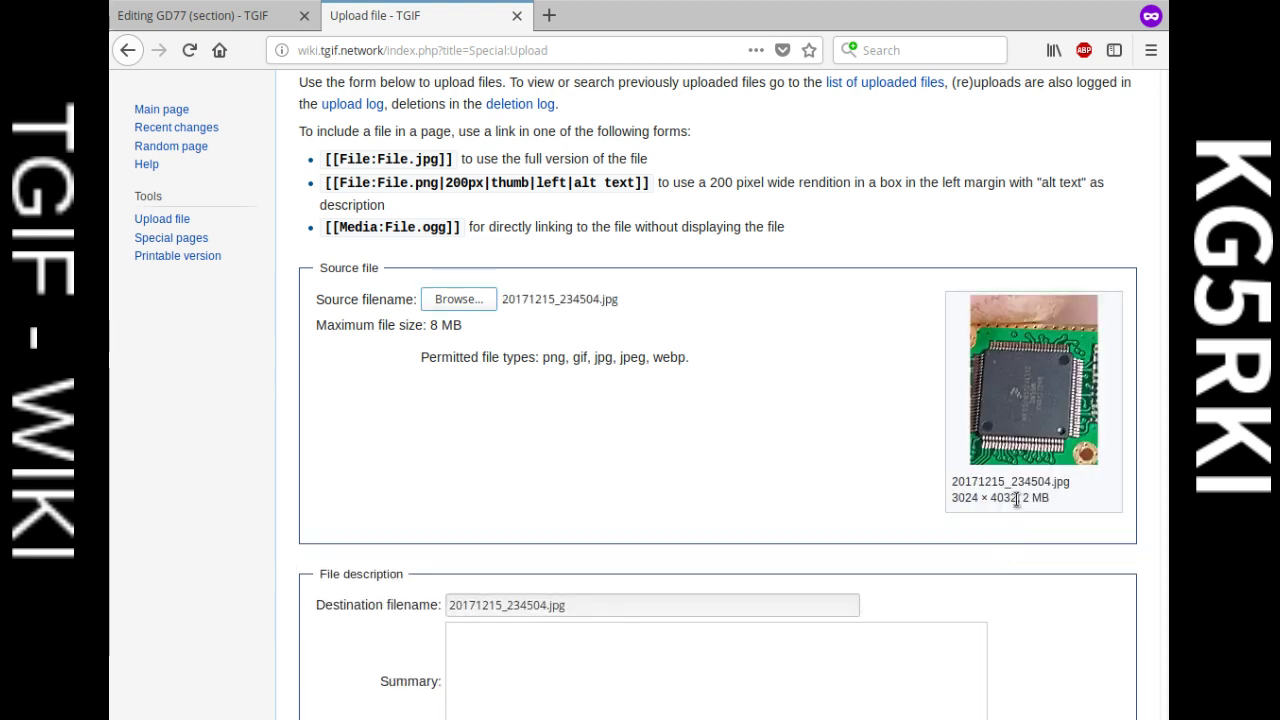
scroll(849, 511, "down", 4)
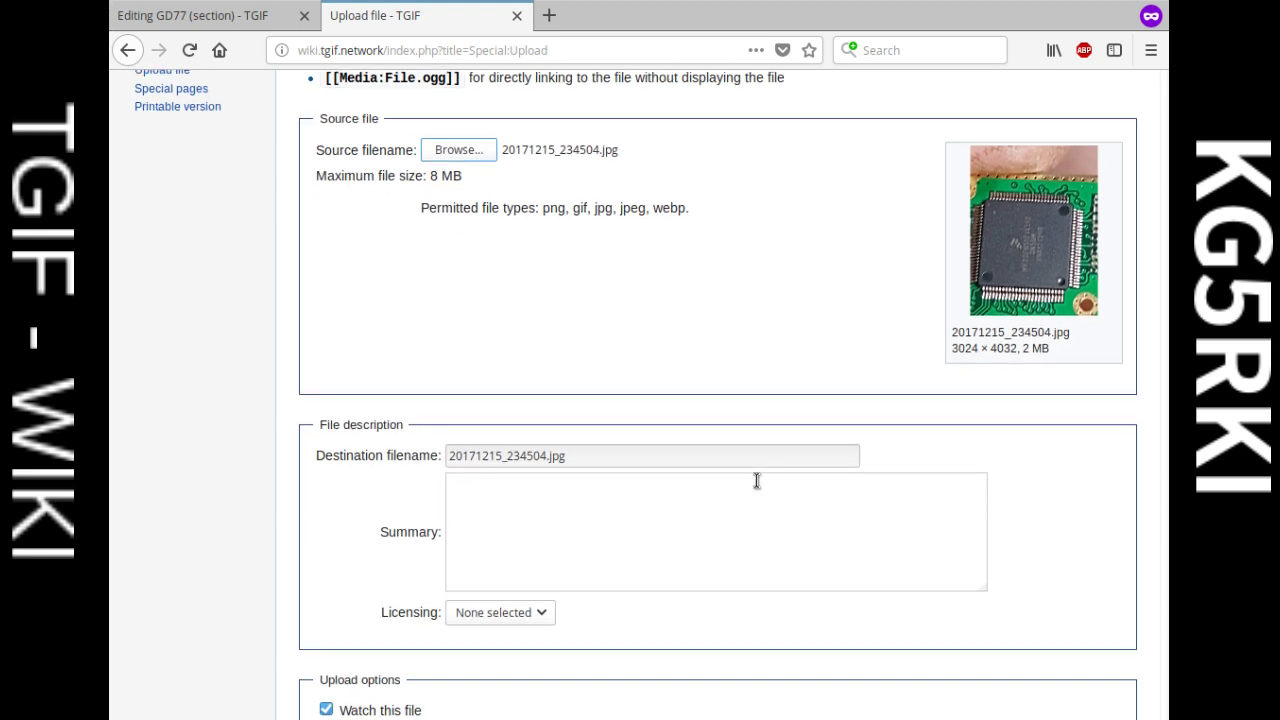
left_click(545, 412)
left_click_drag(545, 414, 412, 404)
type("GD7")
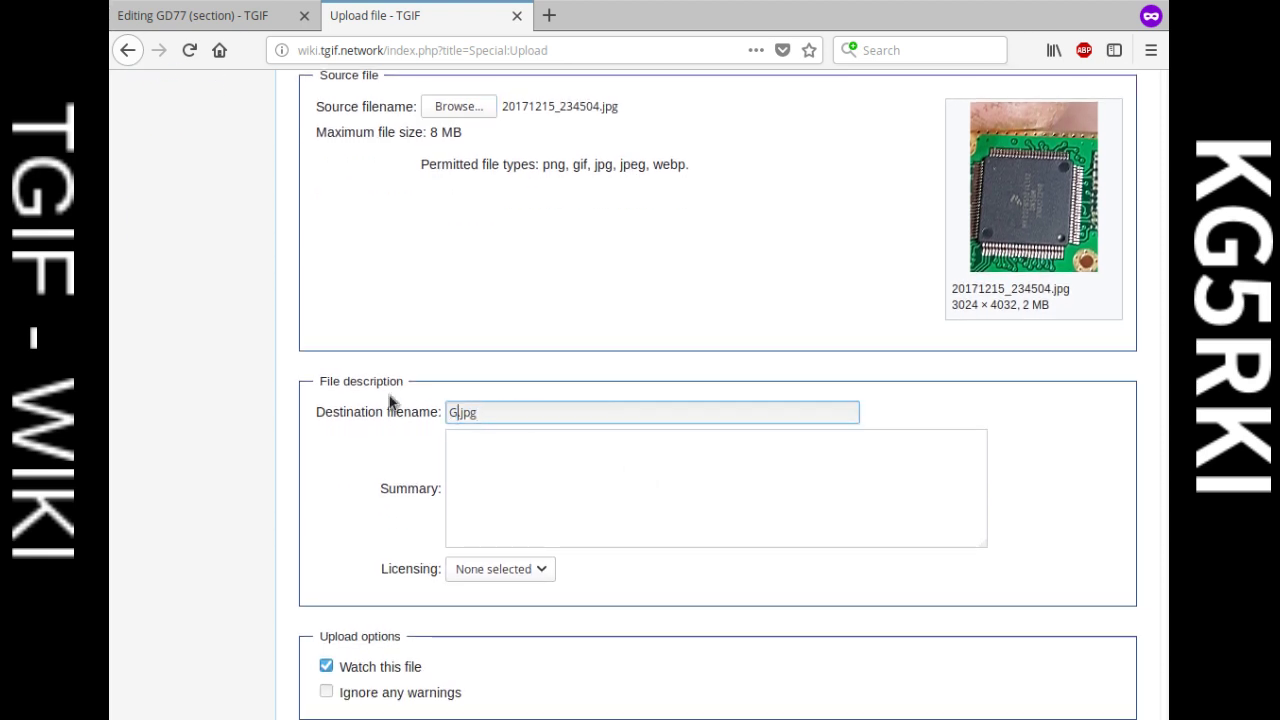
type("_")
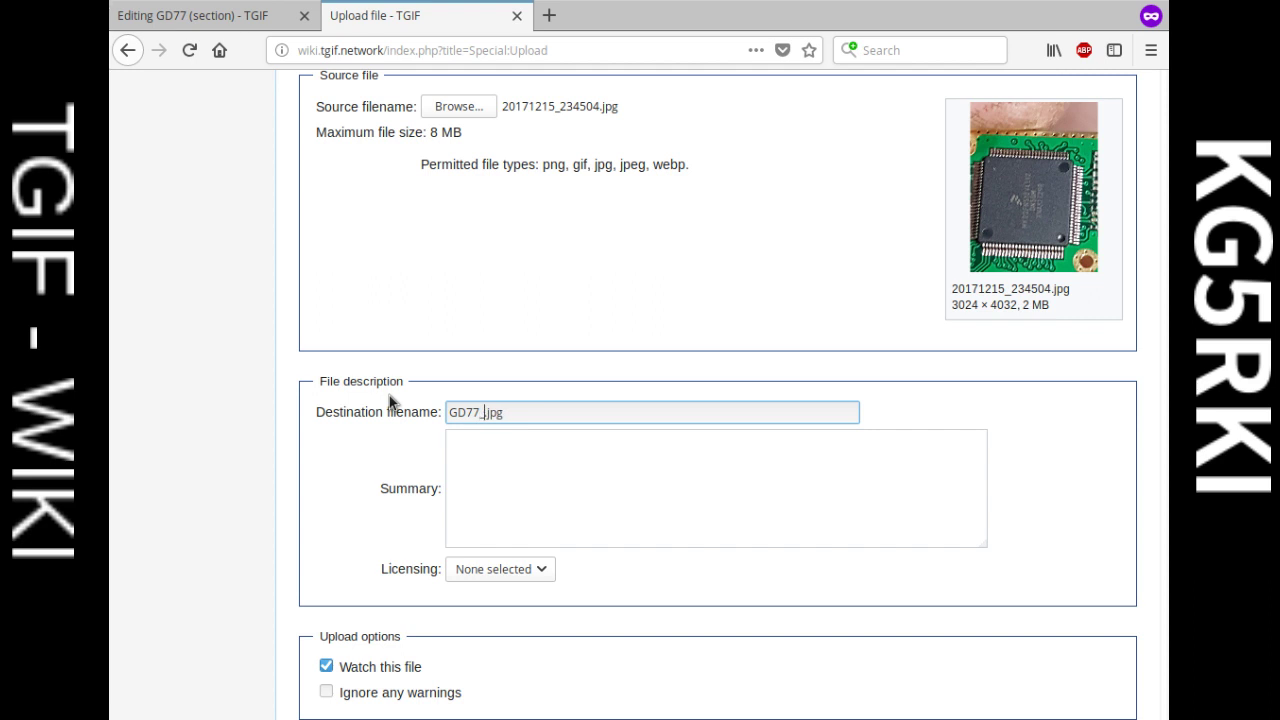
type("mcu1")
scroll(491, 314, "down", 1)
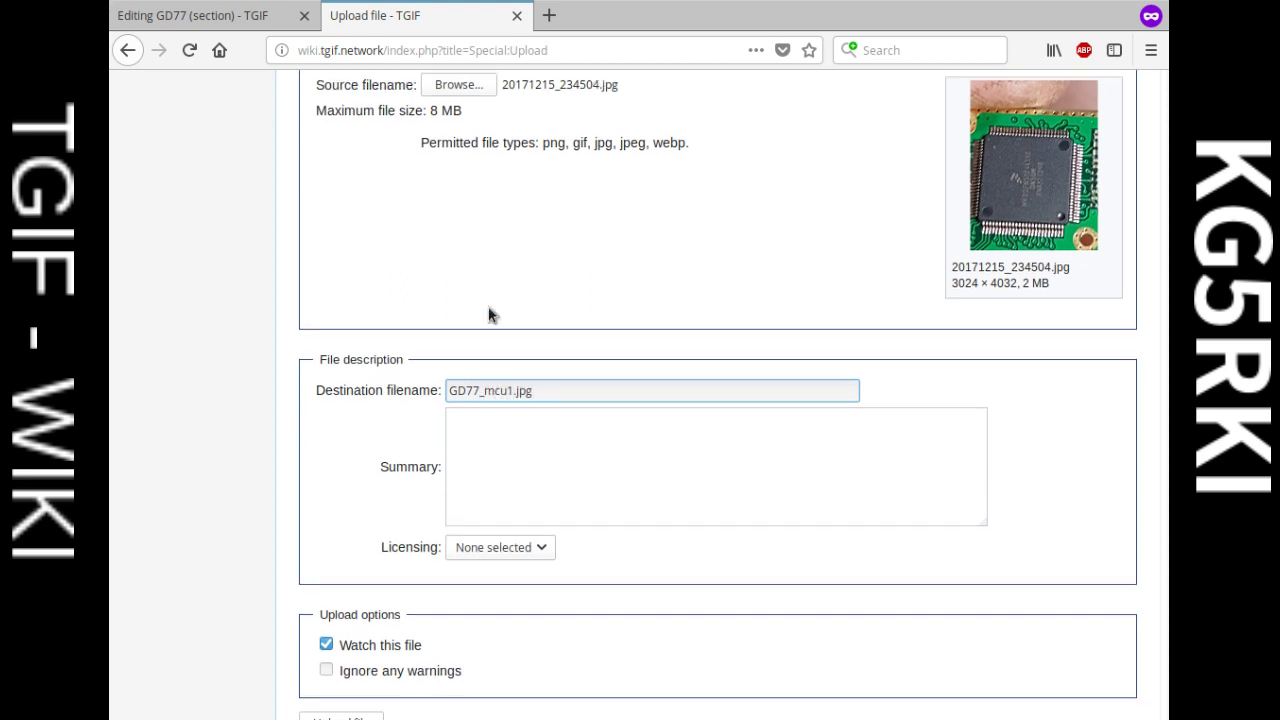
scroll(1060, 266, "down", 2)
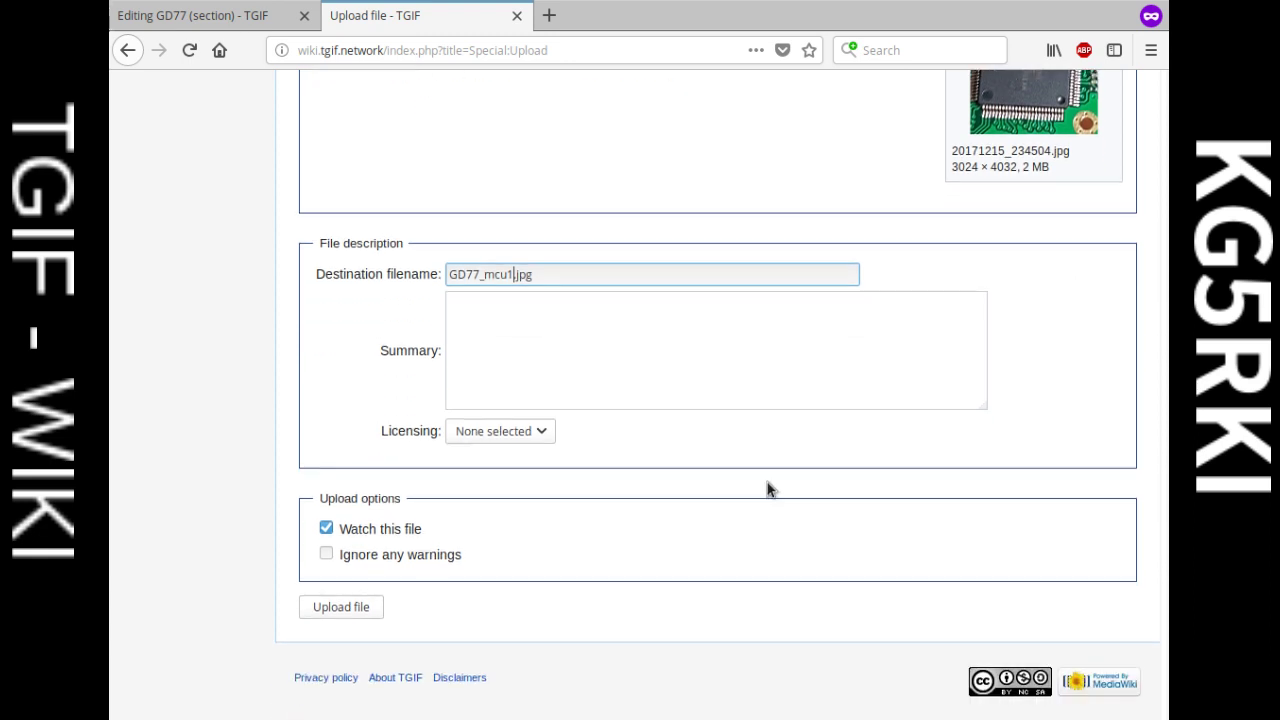
left_click(372, 605)
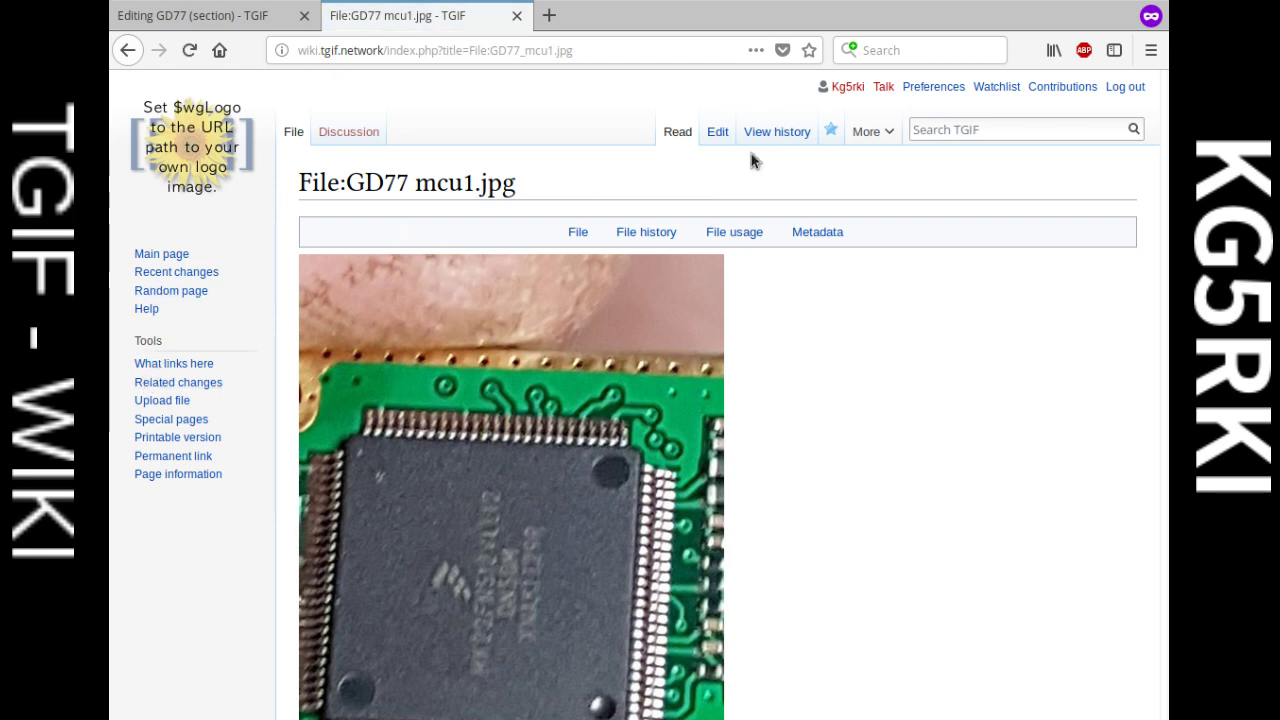
Step: Check the Upload log for the new GD77 photos, then return to the GD77 section editor
left_click(846, 88)
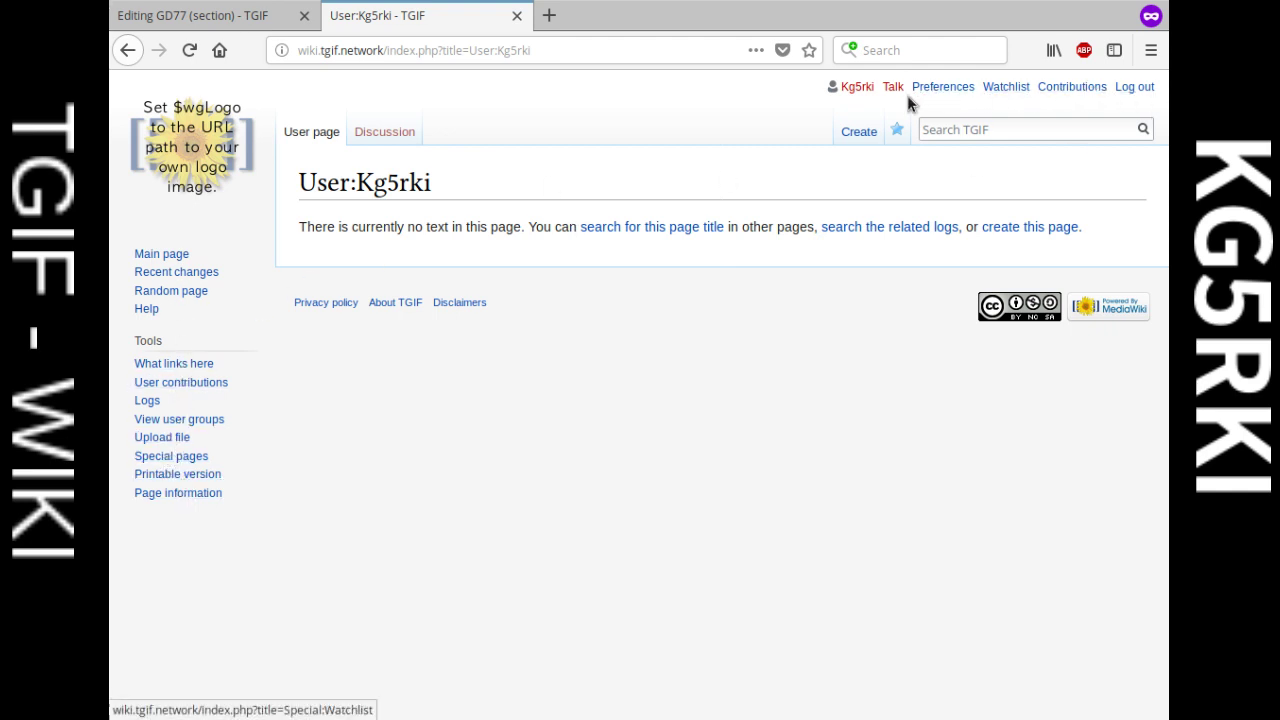
left_click(1007, 89)
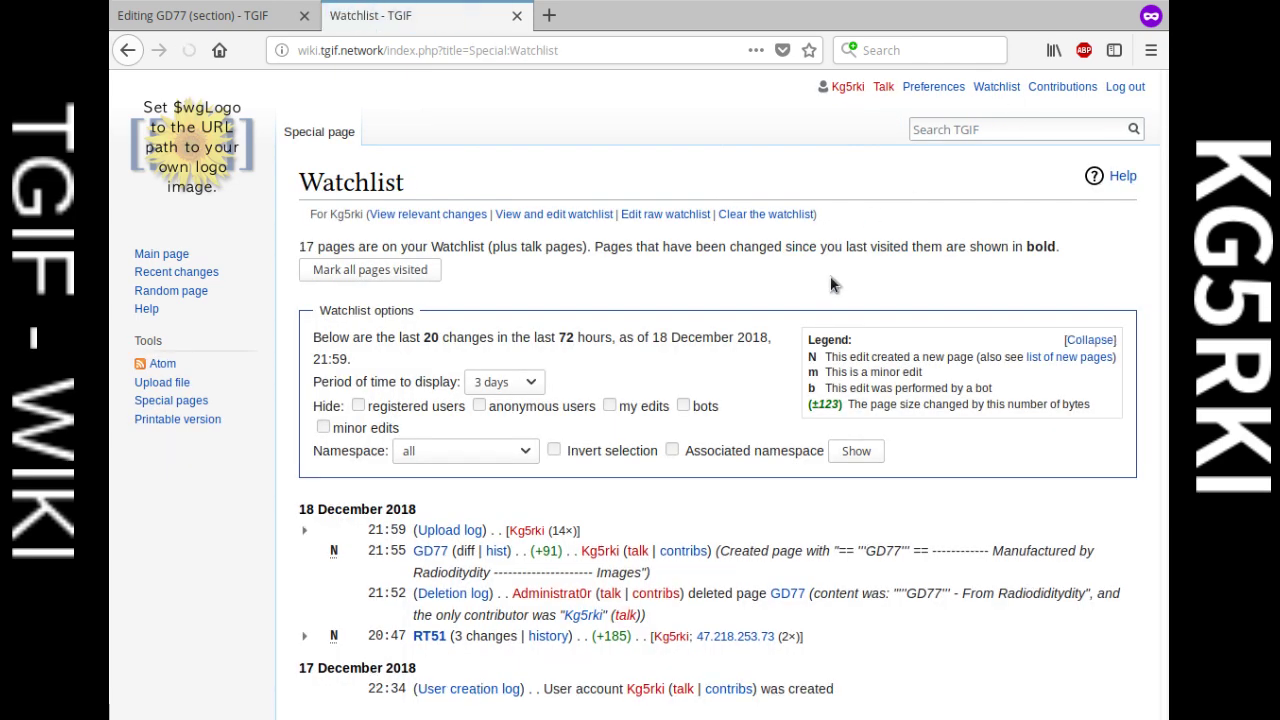
scroll(900, 280, "down", 2)
left_click(450, 450)
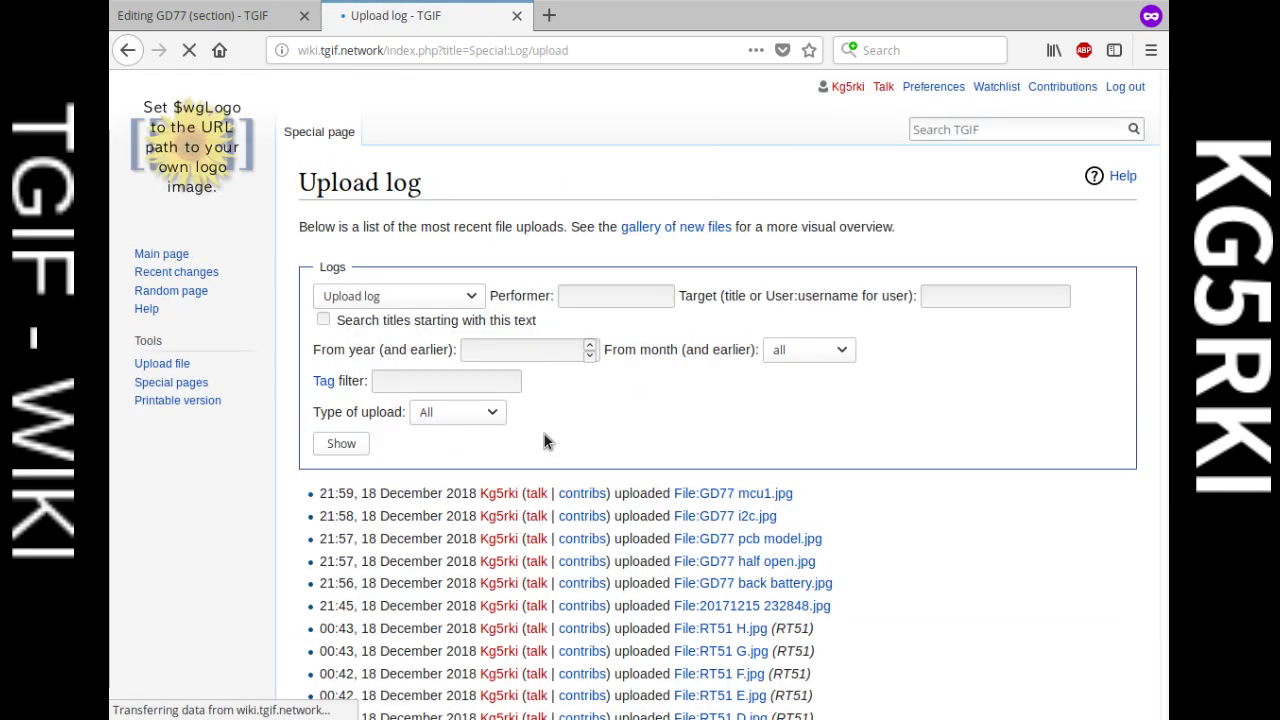
scroll(583, 443, "down", 3)
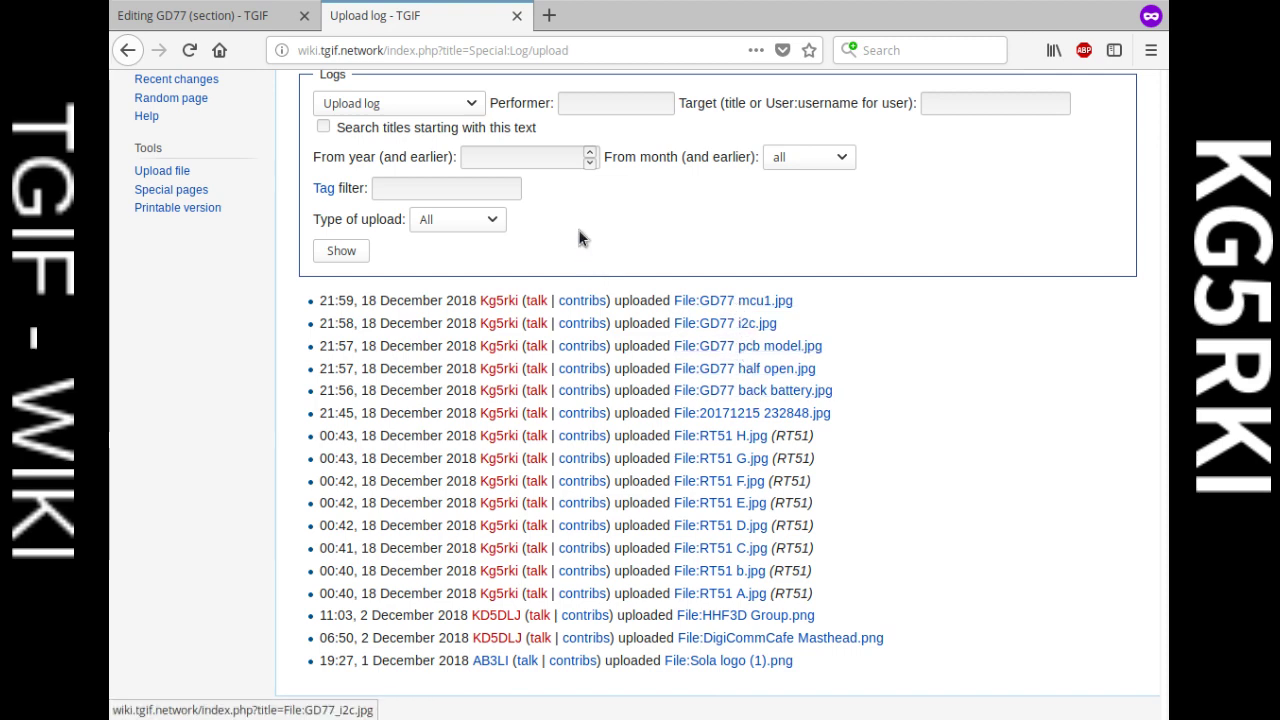
left_click(190, 15)
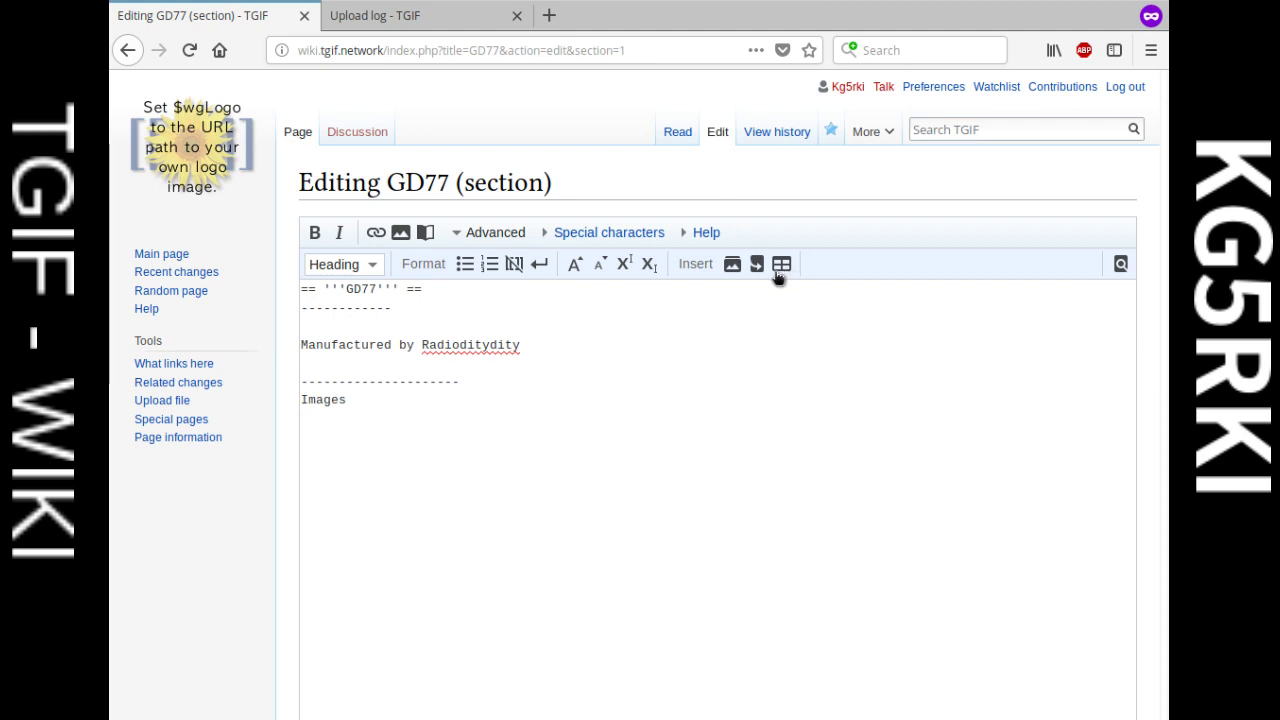
Step: Insert a gallery block with two Example.jpg placeholder lines under Images
left_click(732, 264)
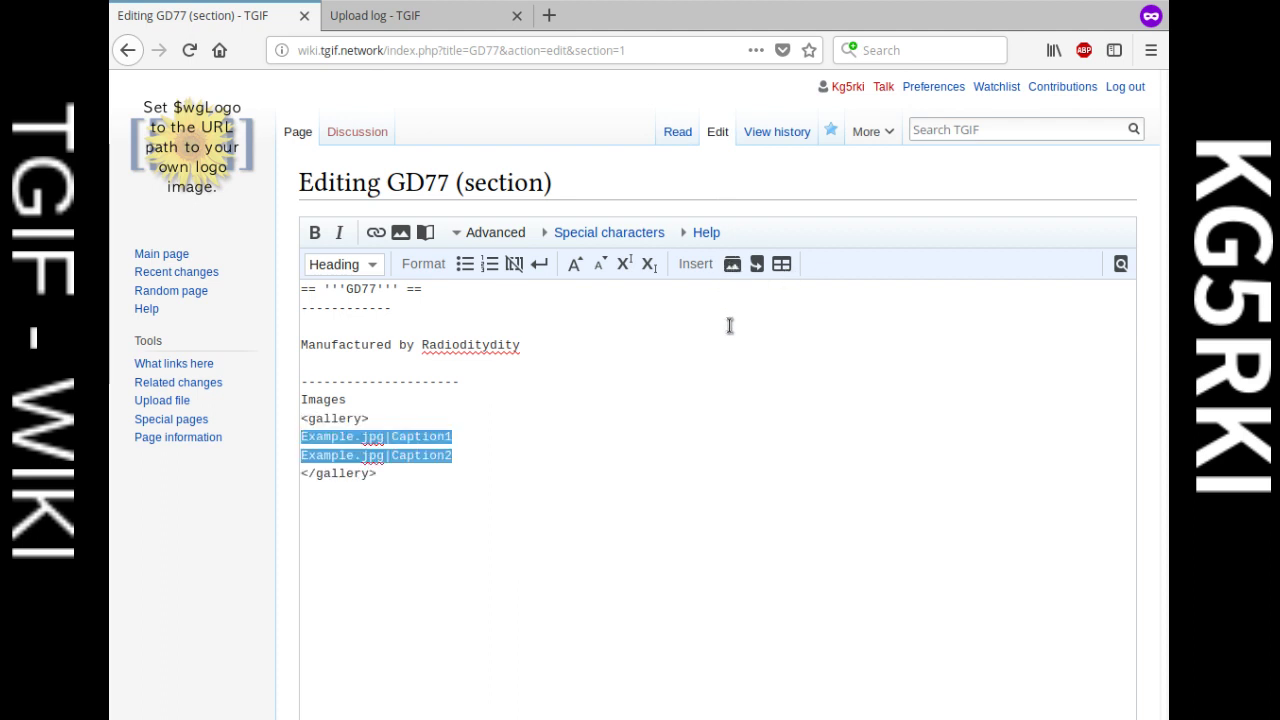
left_click(483, 472)
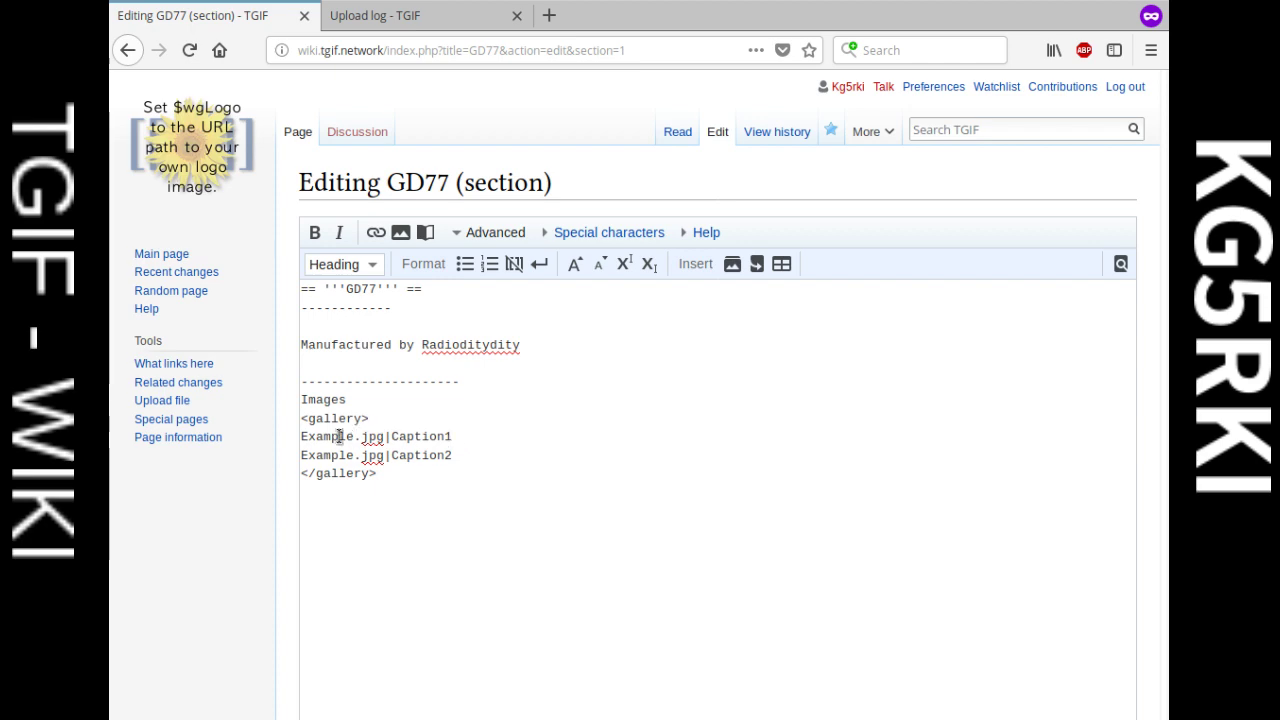
left_click(428, 18)
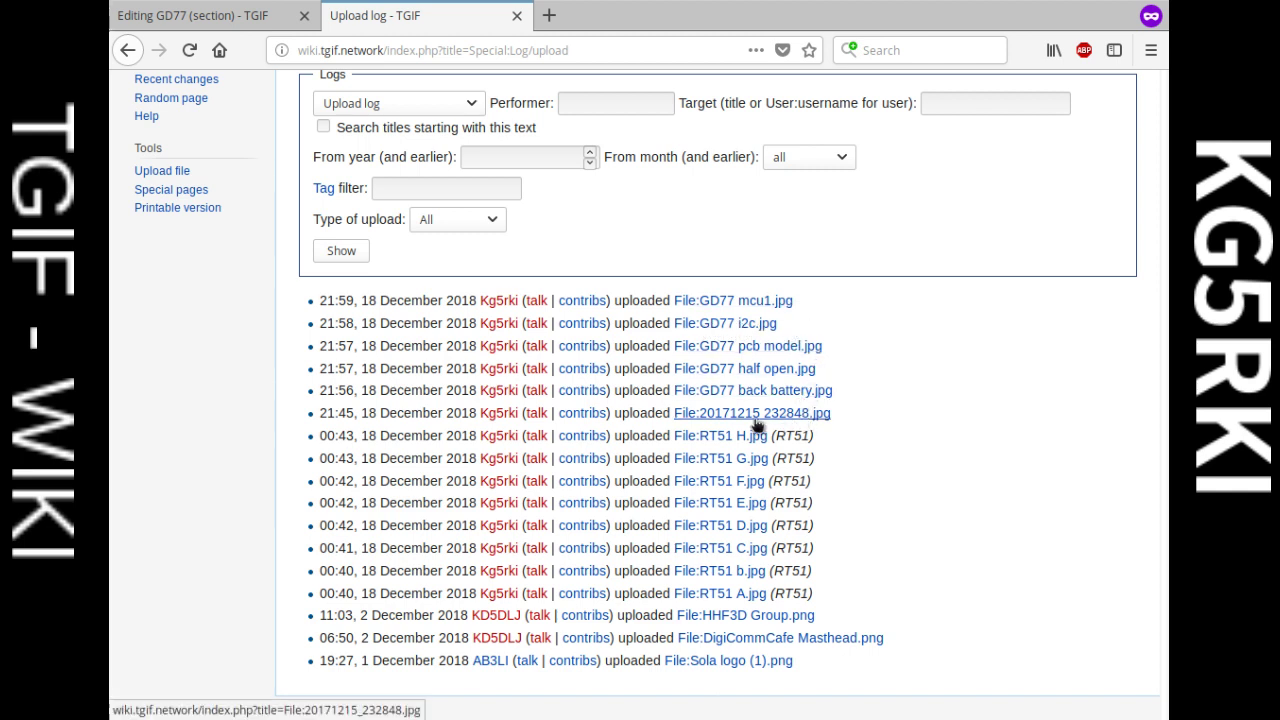
Step: Replace the first Example.jpg placeholder with GD77 back battery.jpg, captioned Back Battery
left_click_drag(834, 391, 700, 401)
key("ctrl+c")
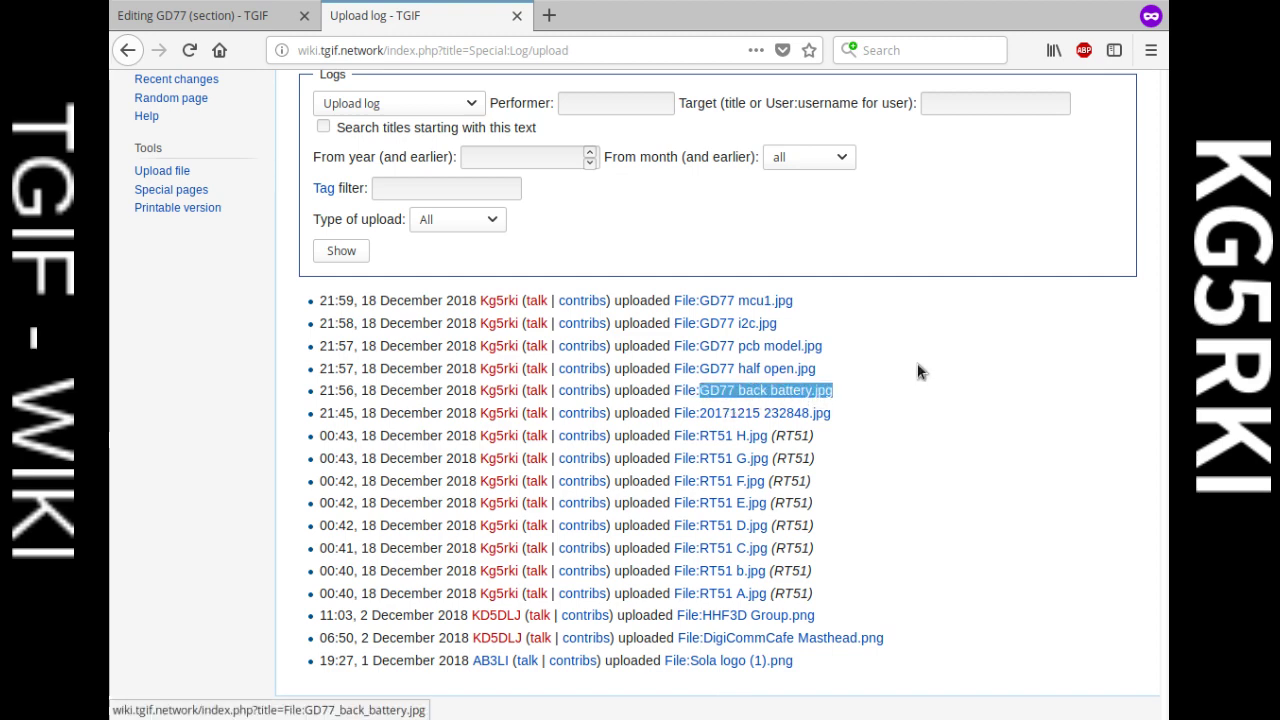
left_click(264, 22)
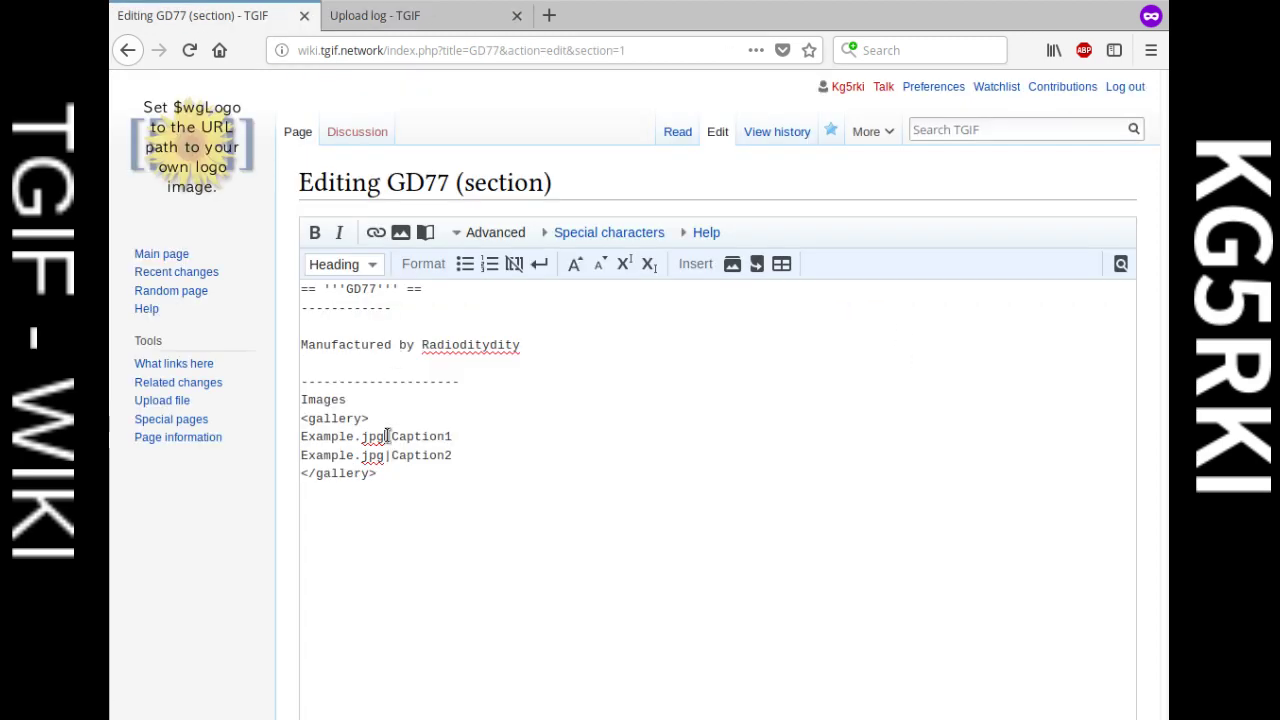
left_click_drag(384, 436, 298, 436)
key("ctrl+v")
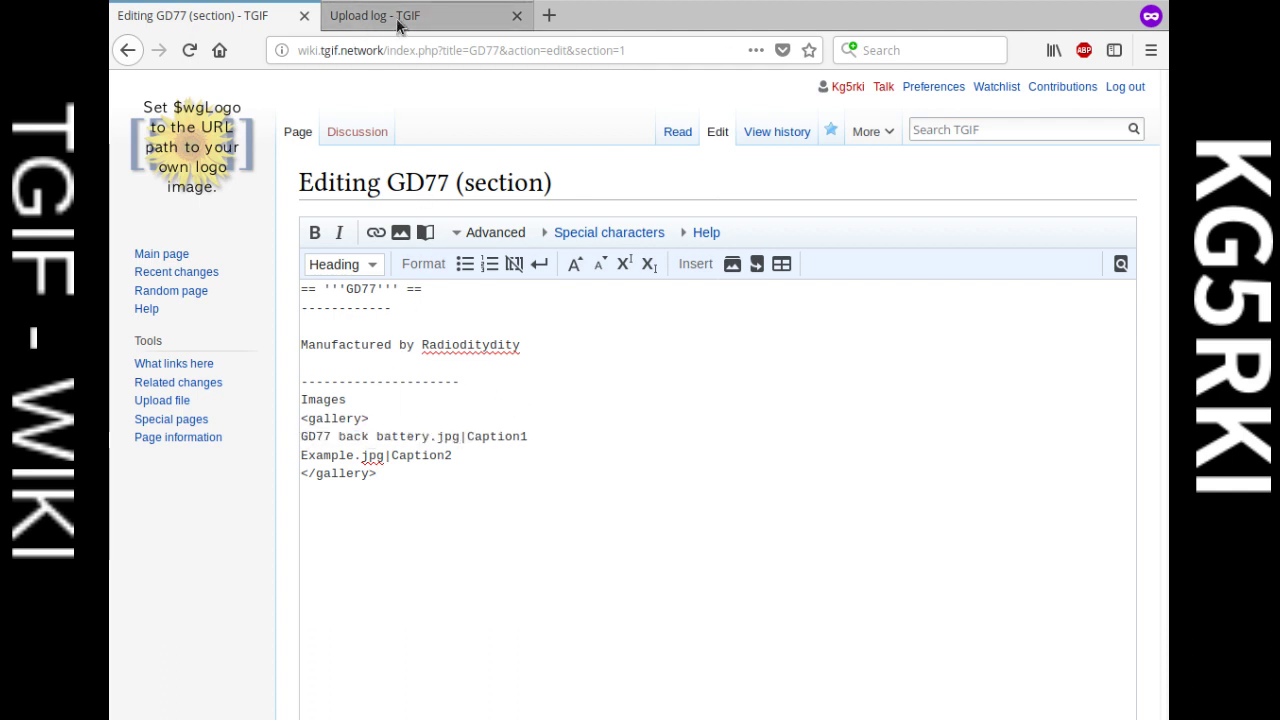
scroll(577, 440, "down", 5)
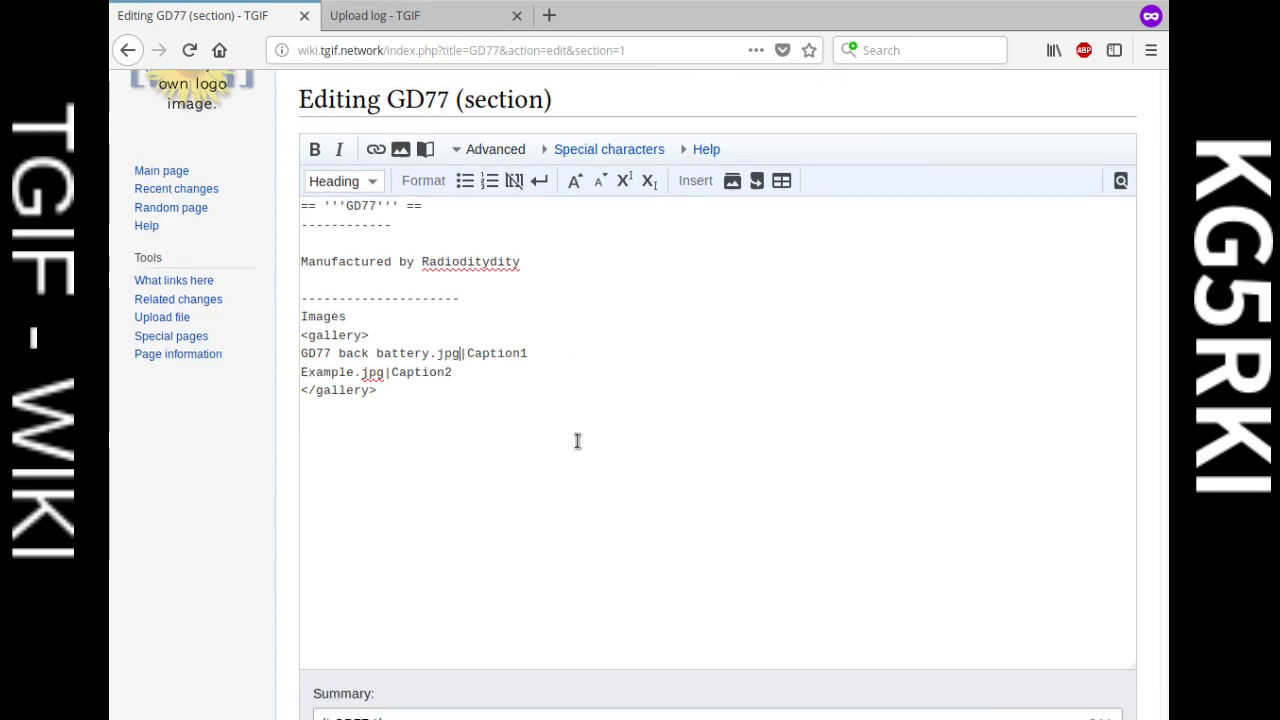
left_click(505, 565)
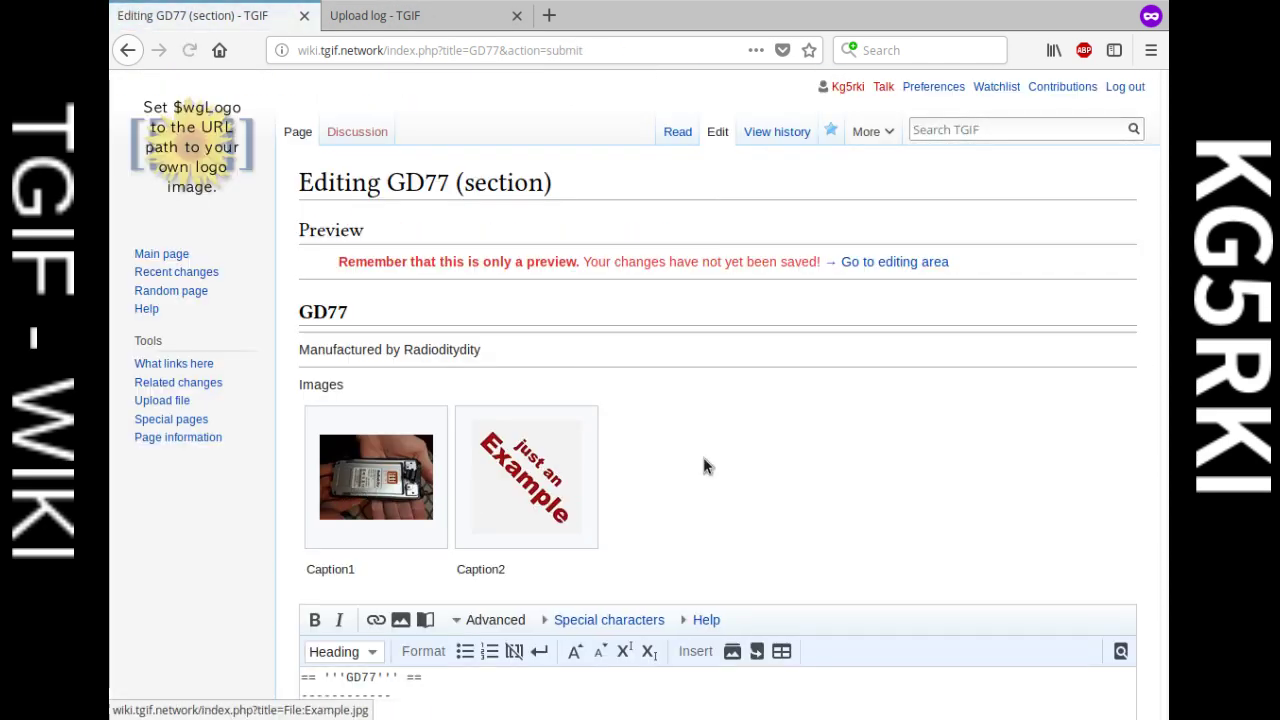
scroll(703, 460, "down", 8)
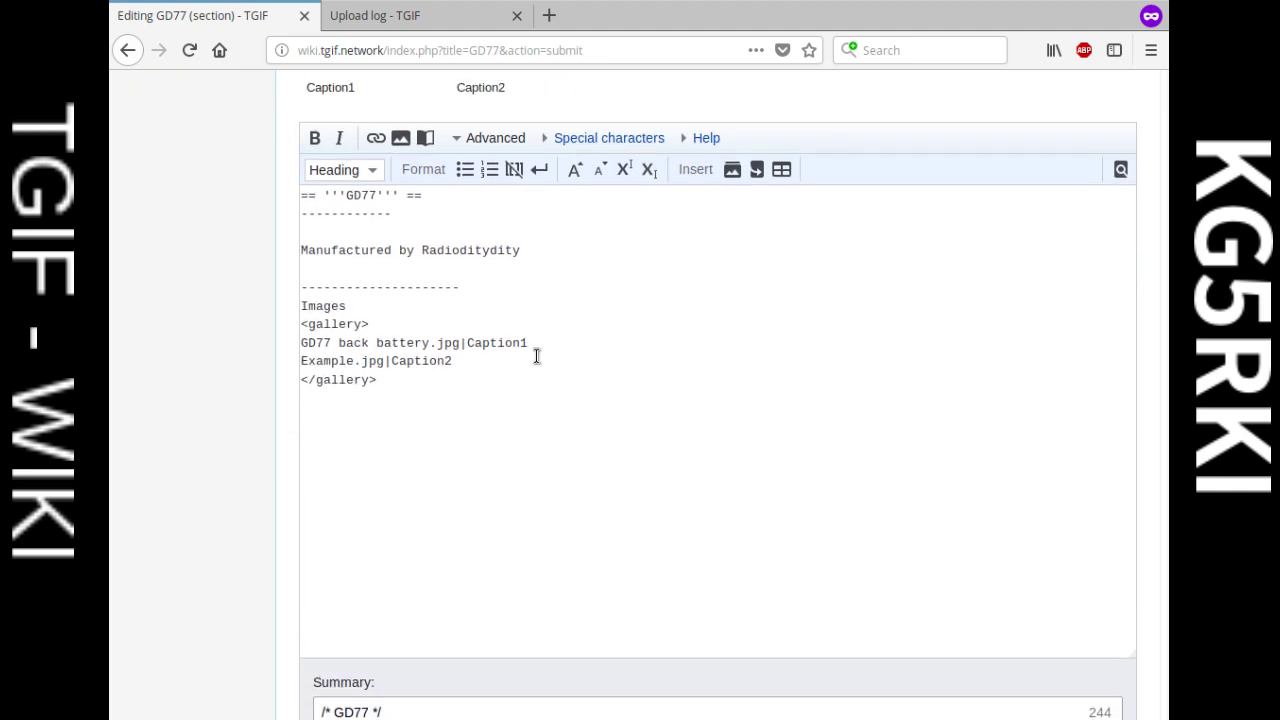
left_click(534, 348)
key("shift+Left")
key("shift+Left")
key("shift+Left")
key("shift+Left")
key("shift+Left")
key("shift+Left")
key("shift+Left")
key("shift+Left")
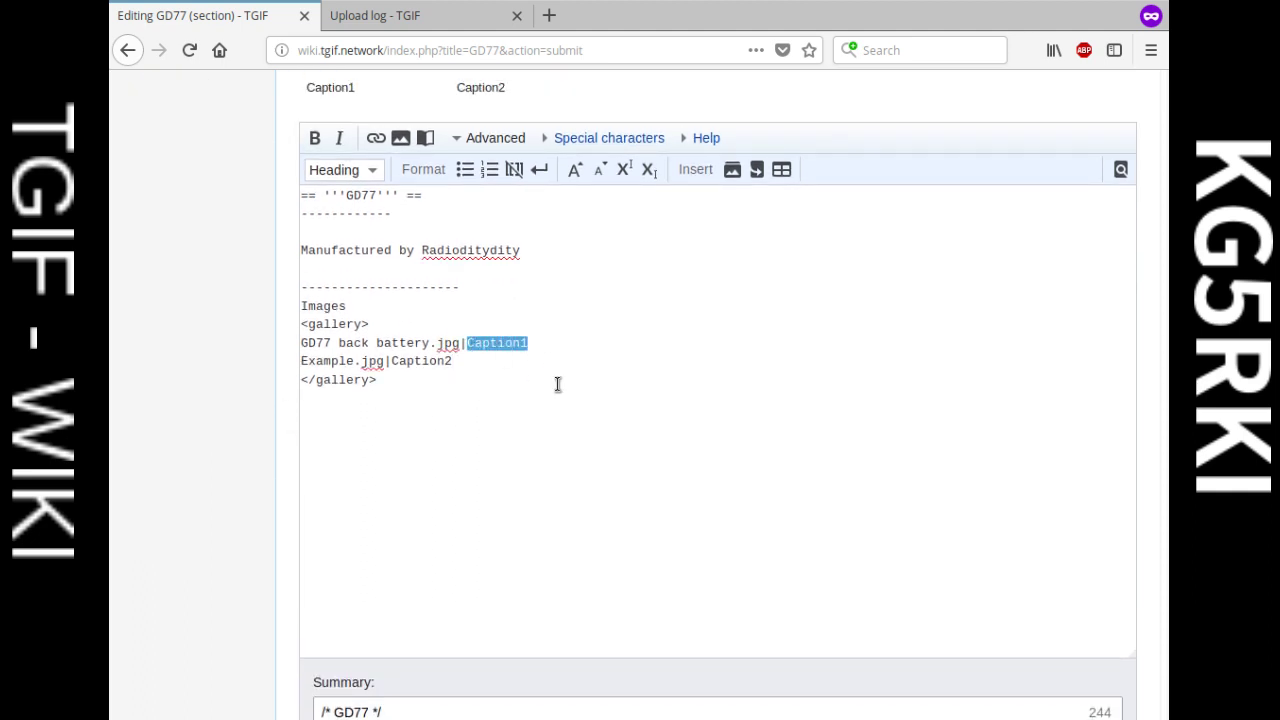
type("D")
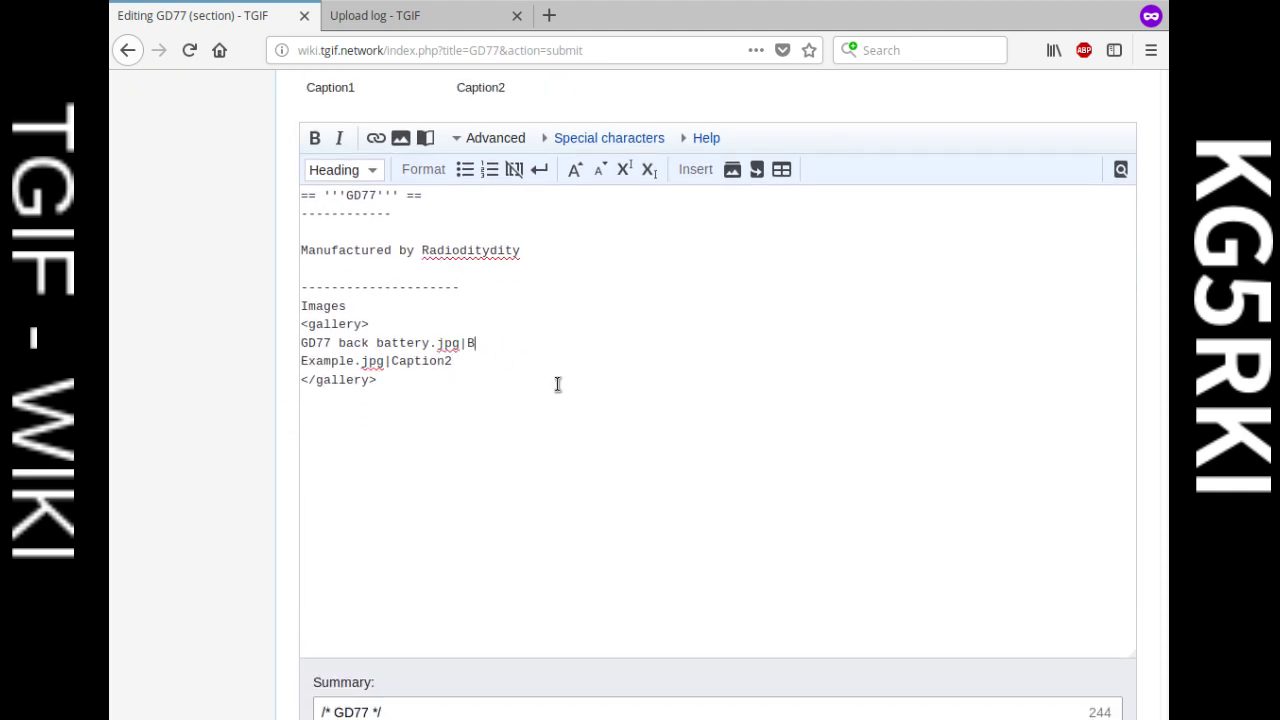
type("ack Battery")
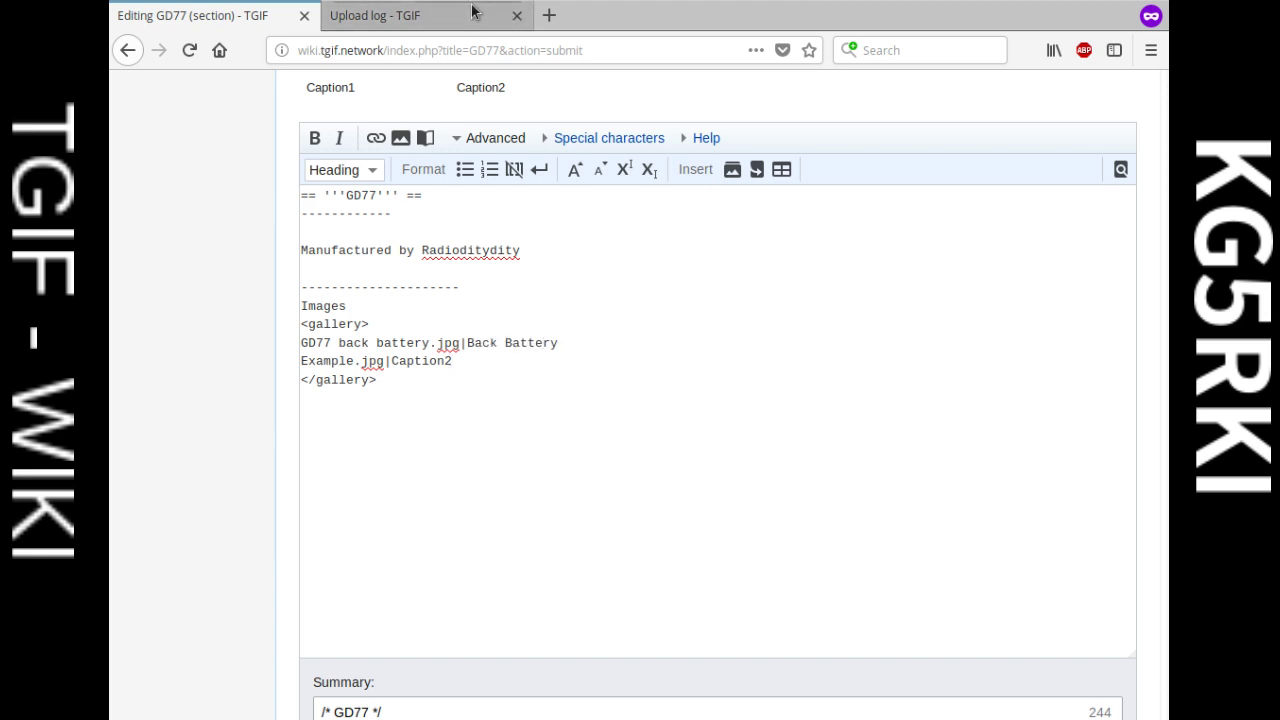
Step: Put GD77 half open.jpg on the second gallery line with caption Half Open
left_click(375, 15)
left_click_drag(818, 369, 699, 369)
key("ctrl+c")
left_click(225, 17)
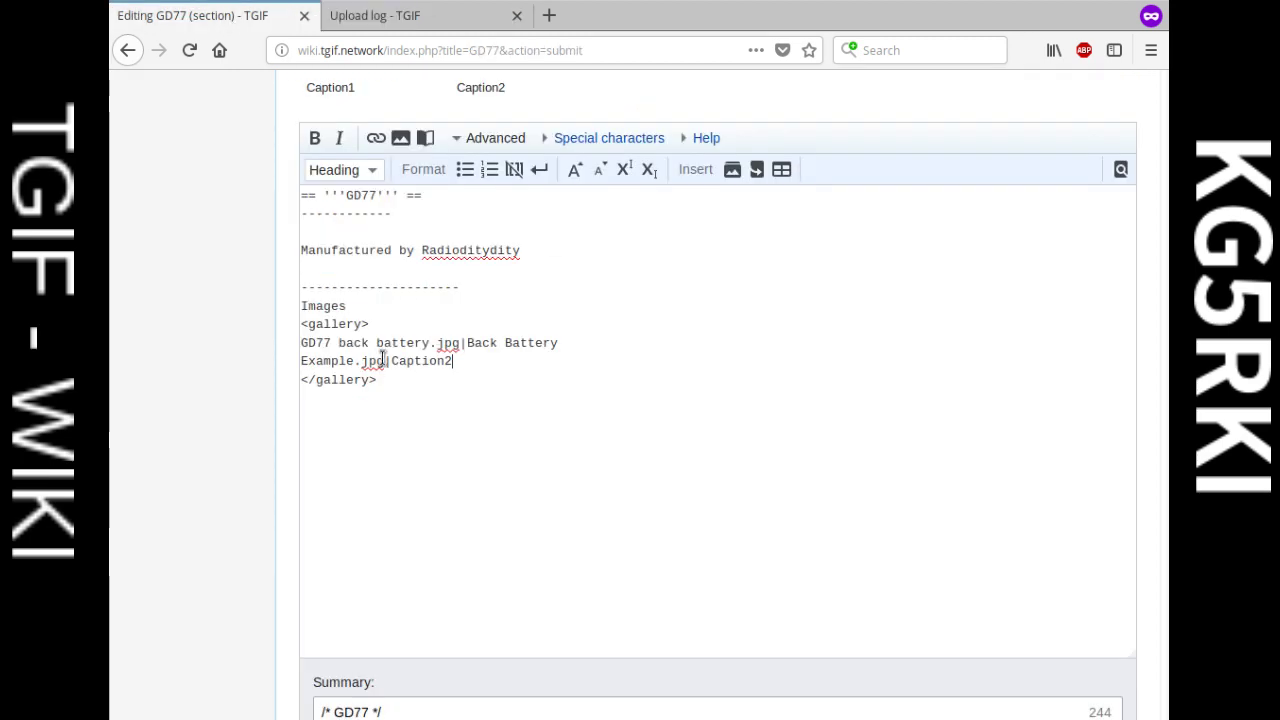
left_click_drag(384, 361, 307, 361)
key("ctrl+v")
left_click_drag(506, 361, 447, 364)
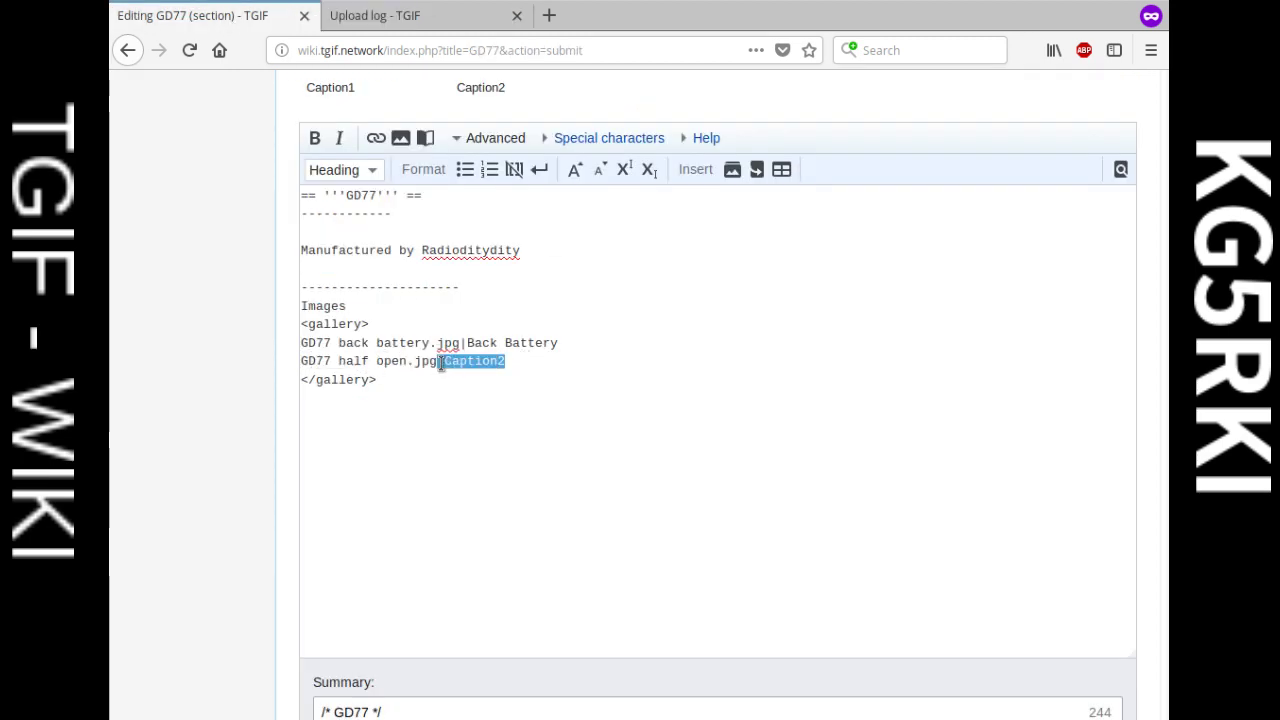
type("Ha")
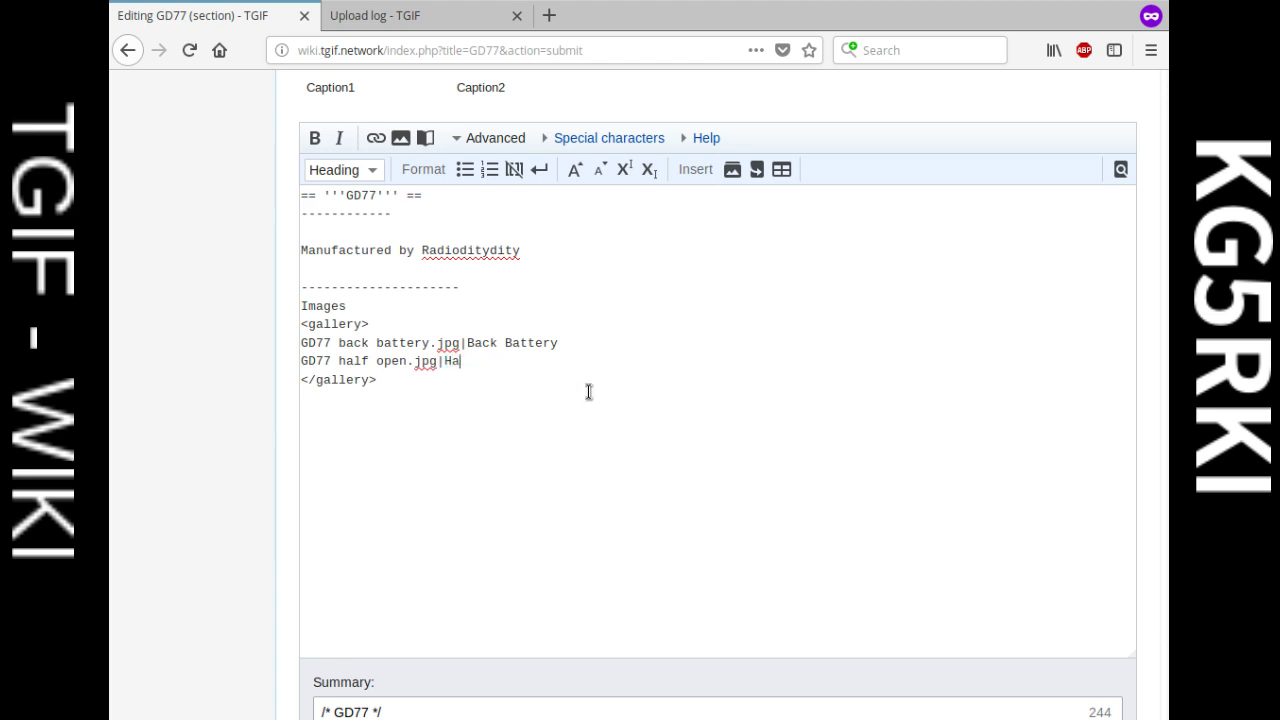
type("lf Open")
key("Return")
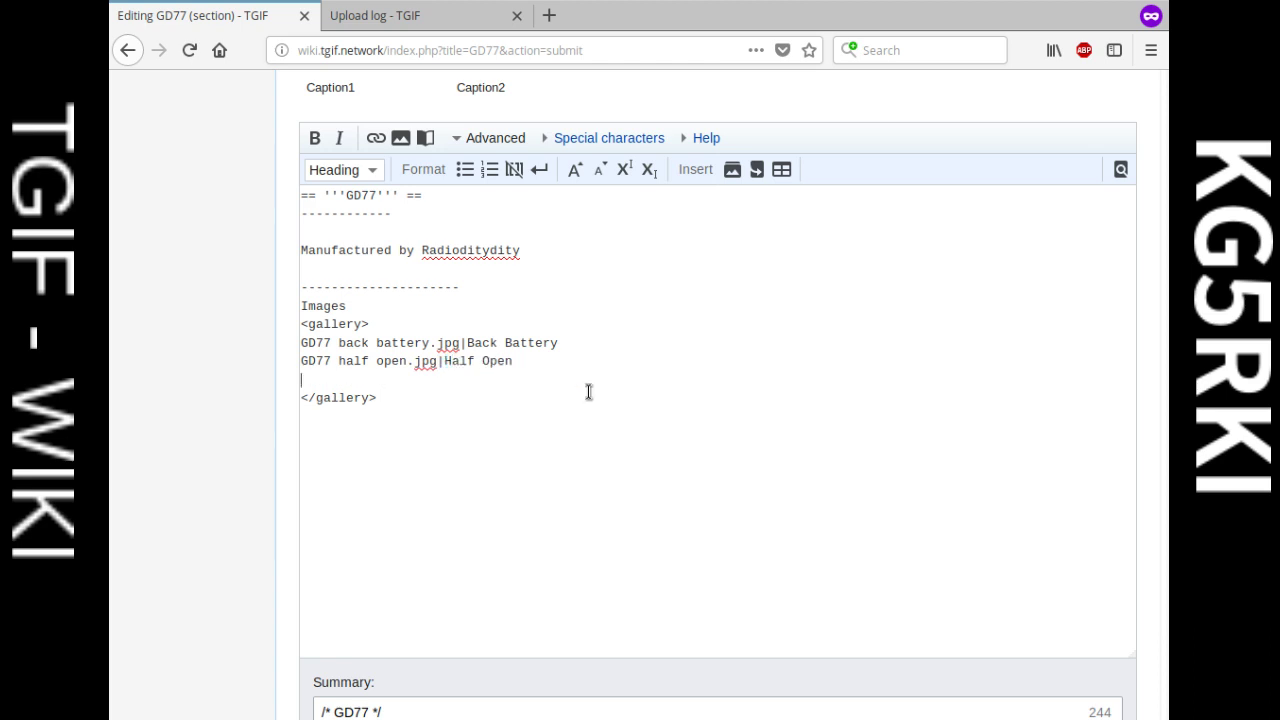
Step: Add GD77 pcb model.jpg as the third gallery line
left_click(410, 20)
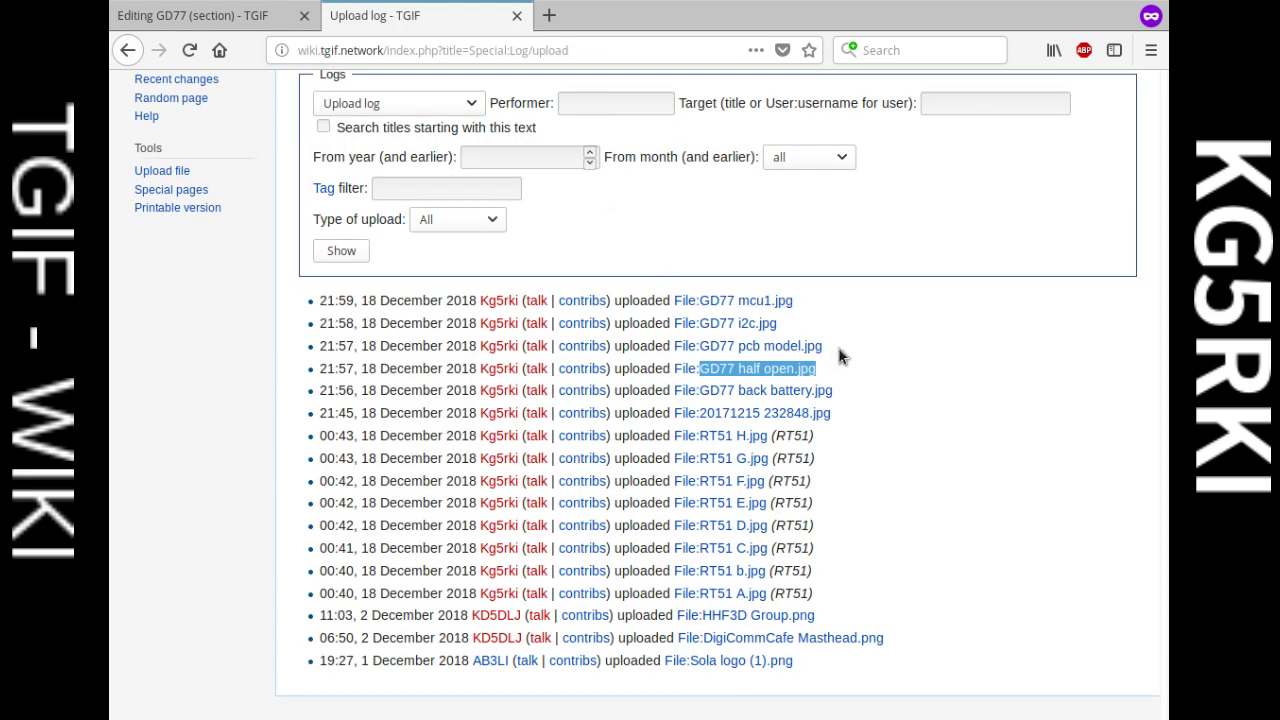
left_click_drag(824, 346, 700, 350)
key("ctrl+c")
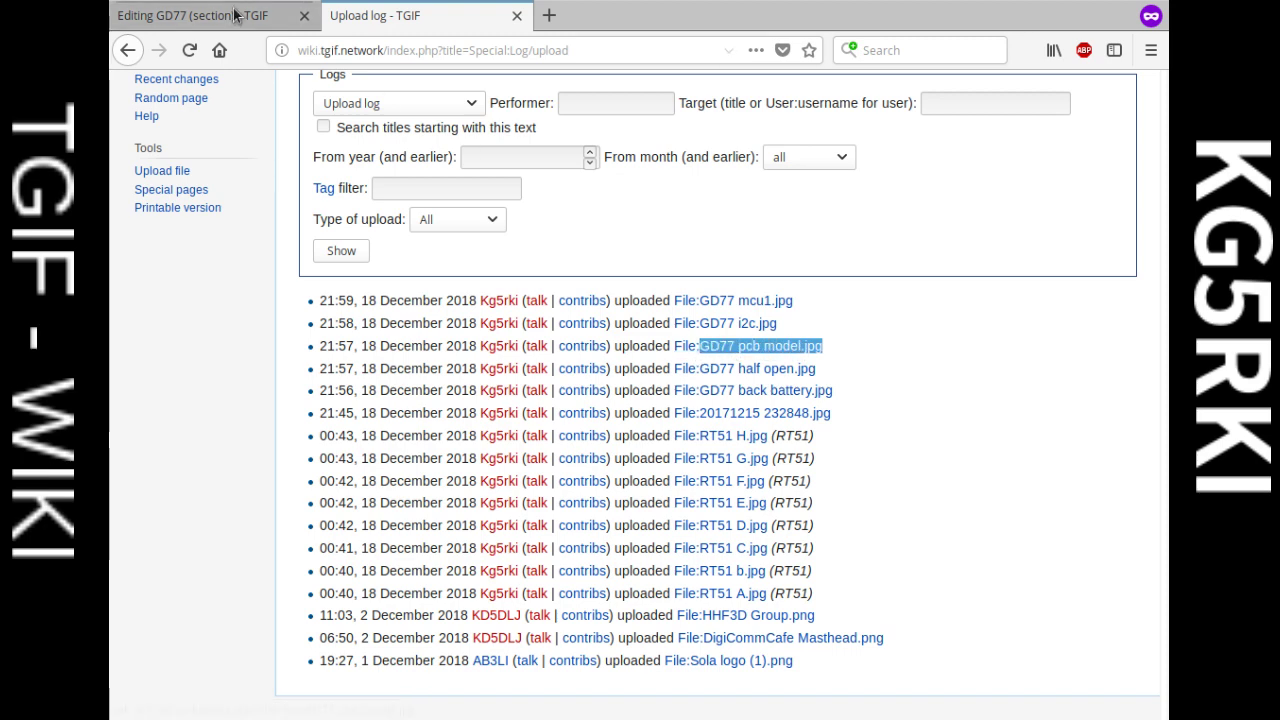
left_click(192, 15)
key("ctrl+v")
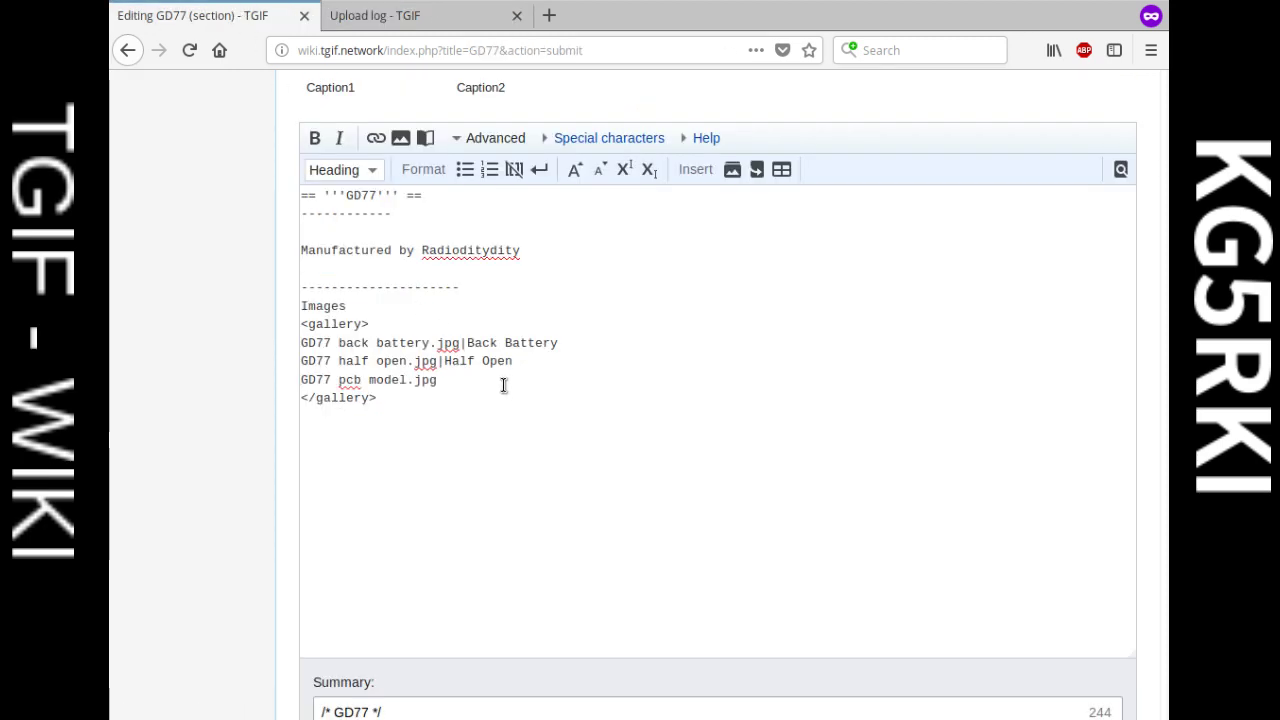
key("Return")
Step: Add GD77 i2c.jpg as the fourth gallery line
left_click(437, 18)
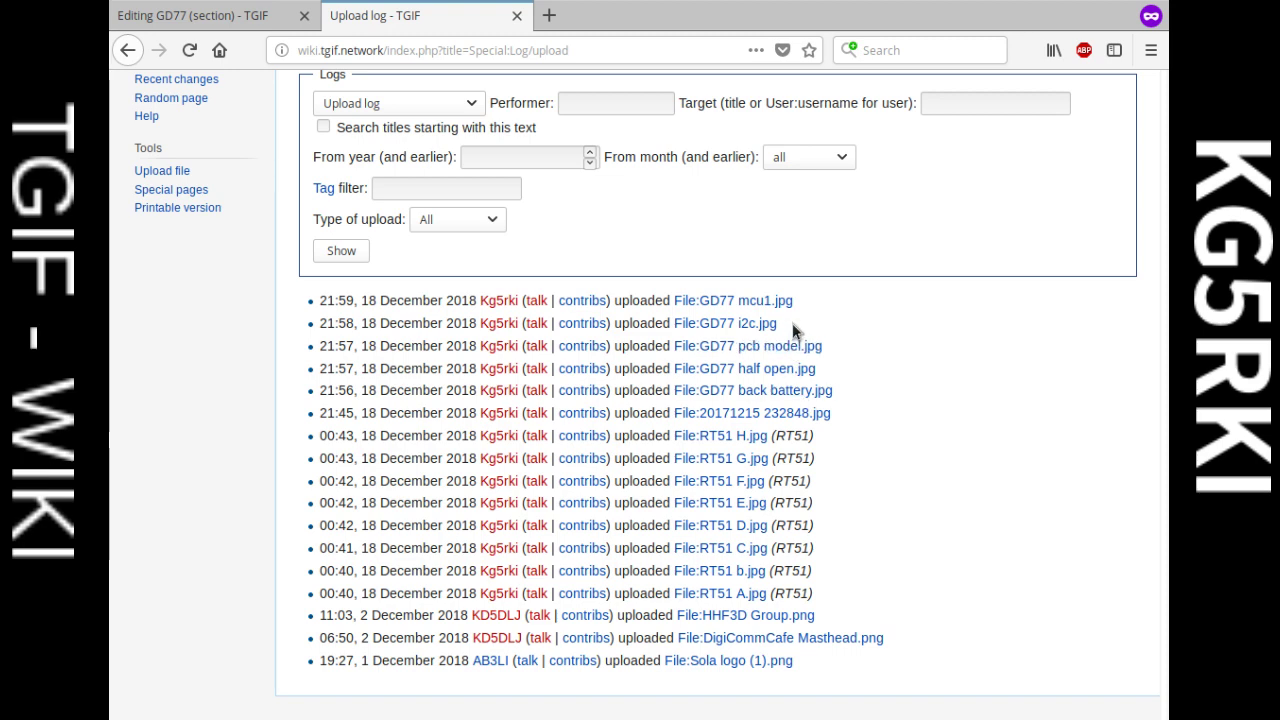
left_click_drag(790, 323, 699, 324)
key("ctrl+c")
left_click(192, 15)
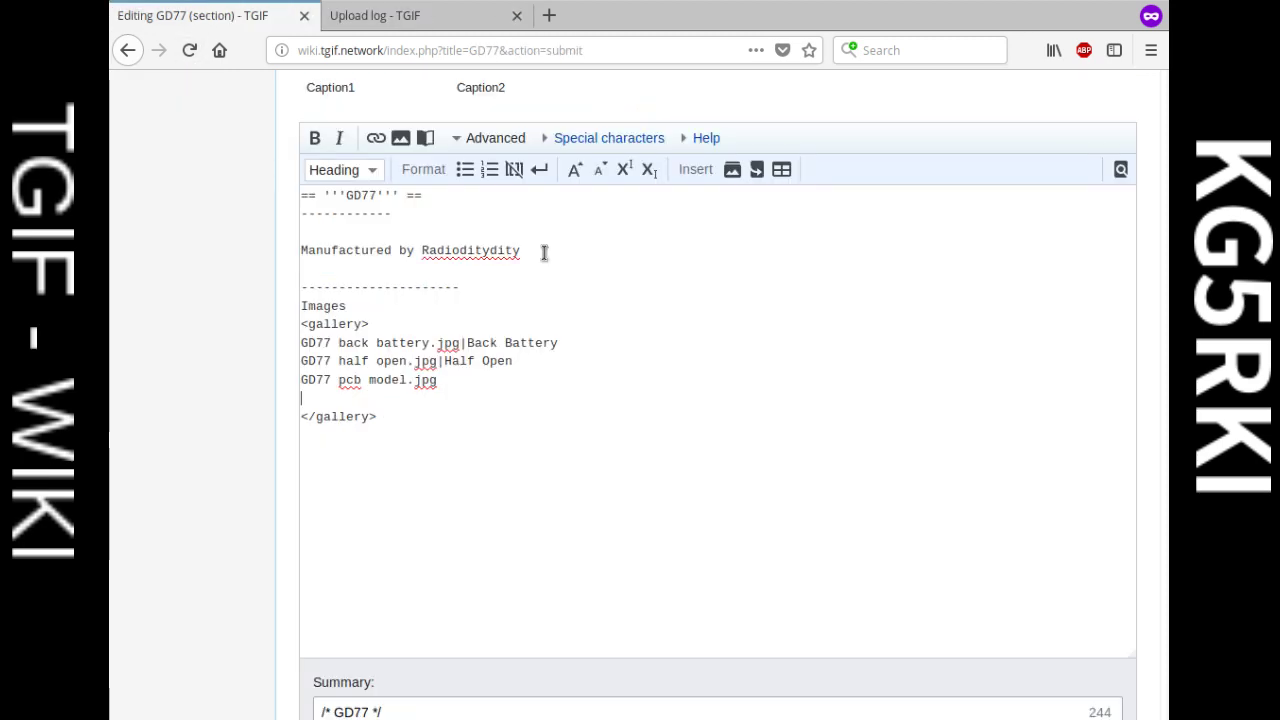
key("ctrl+v")
key("Return")
Step: Add GD77 mcu1.jpg as the fifth gallery line
left_click(418, 20)
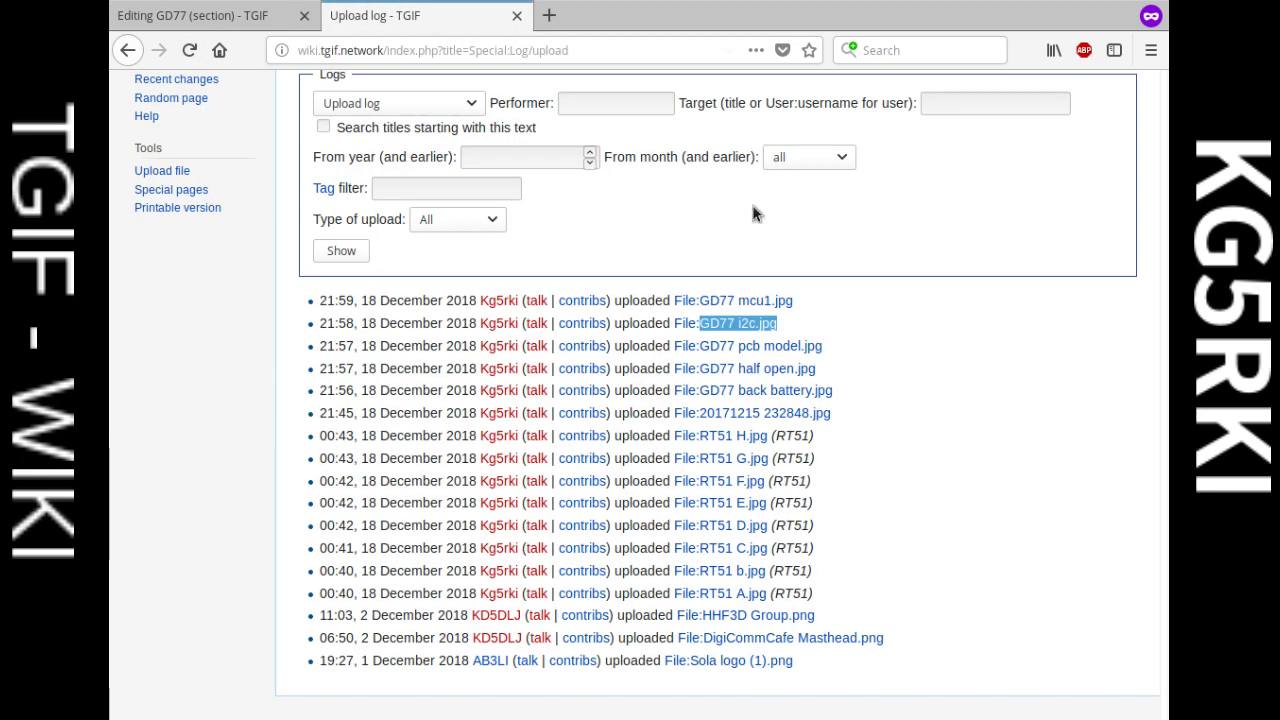
left_click_drag(841, 302, 705, 310)
key("ctrl+c")
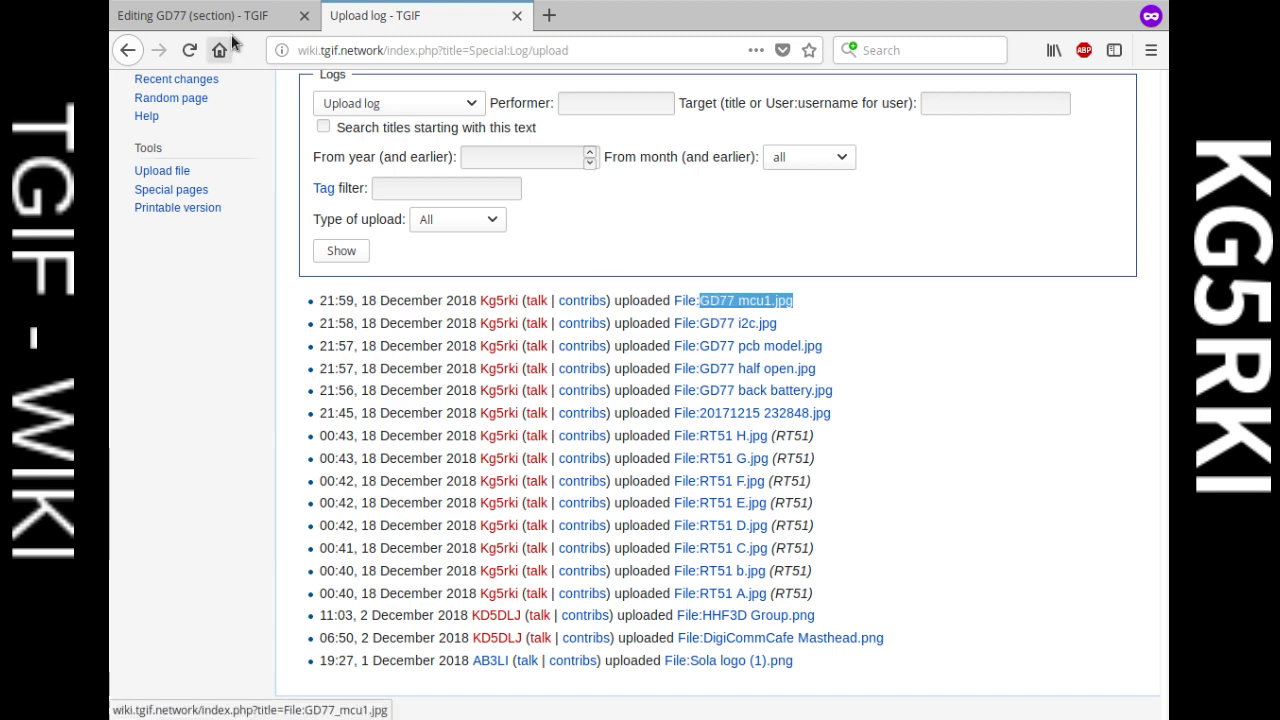
left_click(225, 17)
key("ctrl+v")
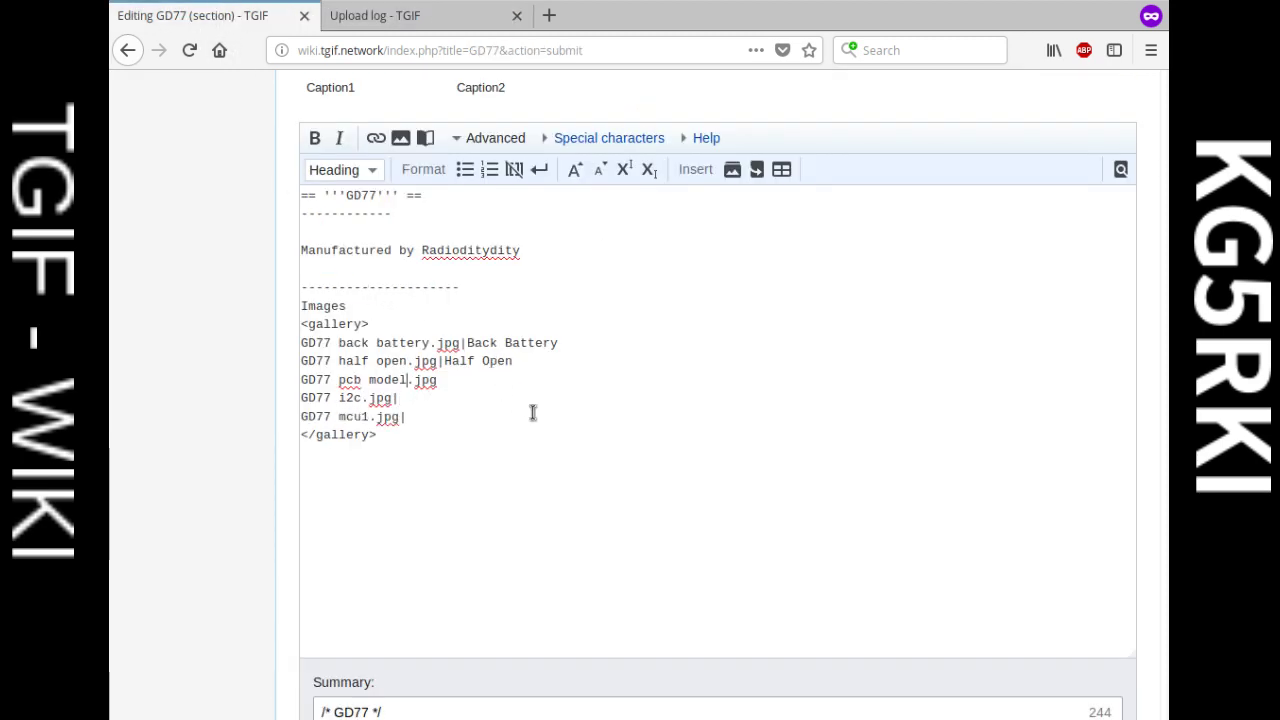
key("Right")
key("Right")
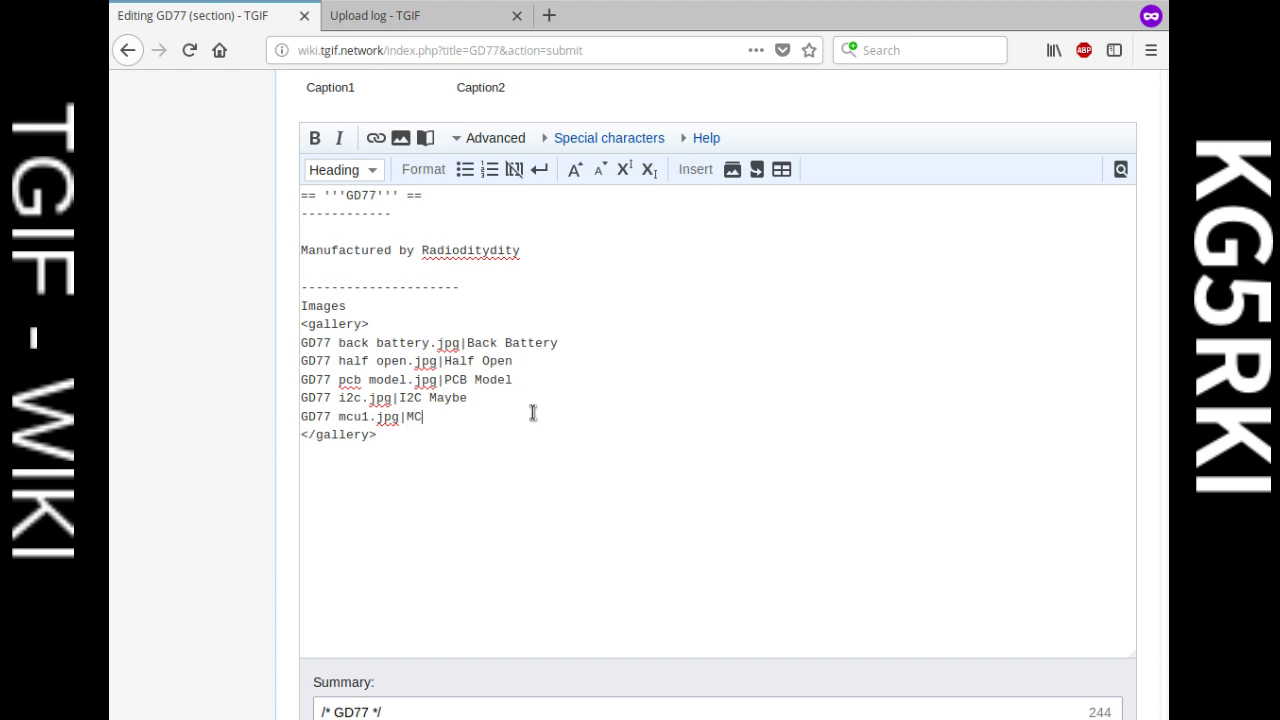
Step: Caption the last three photos PCB Model, I2C Maybe and MCU1, with a dashed line after </gallery>
left_click(476, 460)
scroll(475, 460, "down", 5)
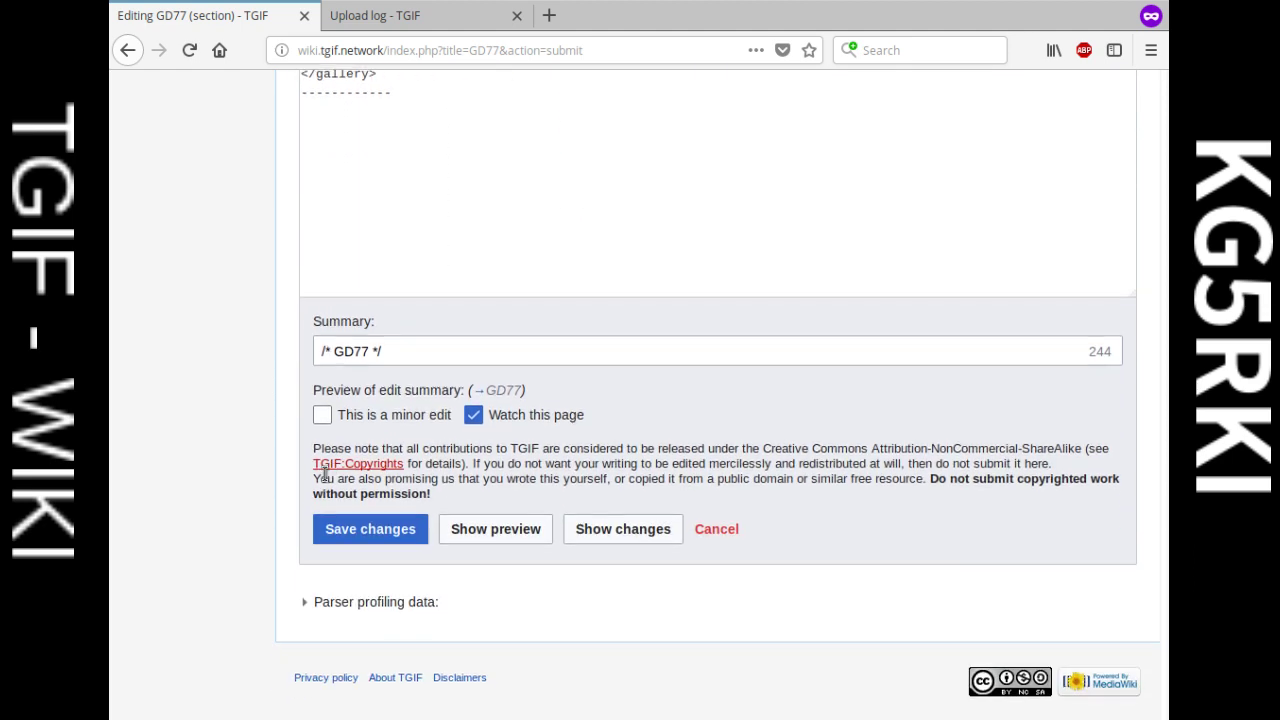
Step: Save the GD77 section with its captioned gallery, reopen it for editing, and focus the search box
left_click(382, 533)
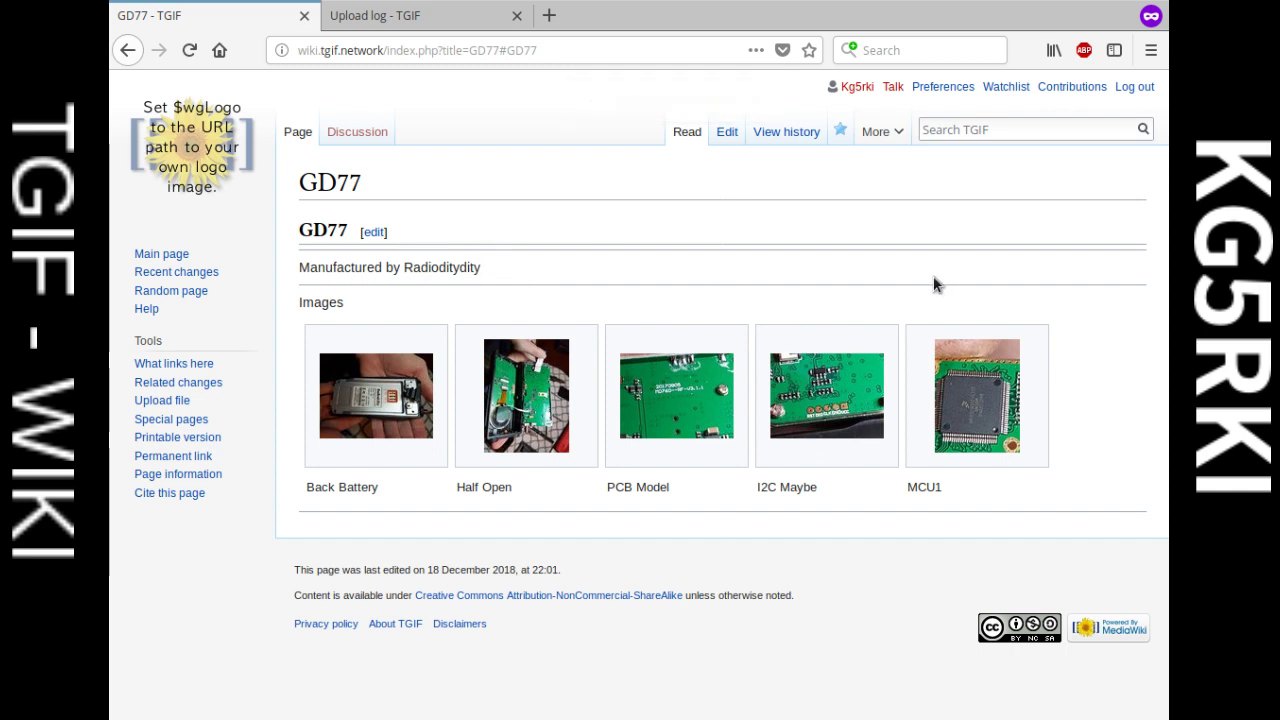
left_click(375, 234)
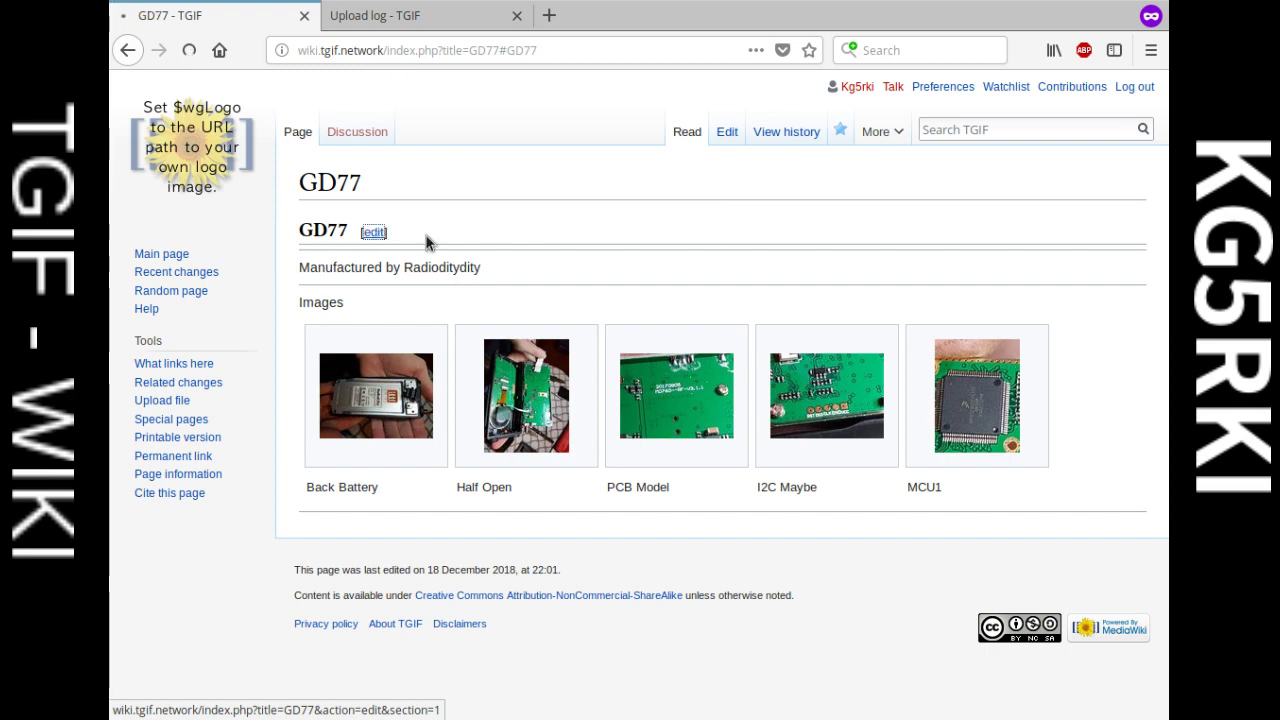
scroll(591, 470, "down", 2)
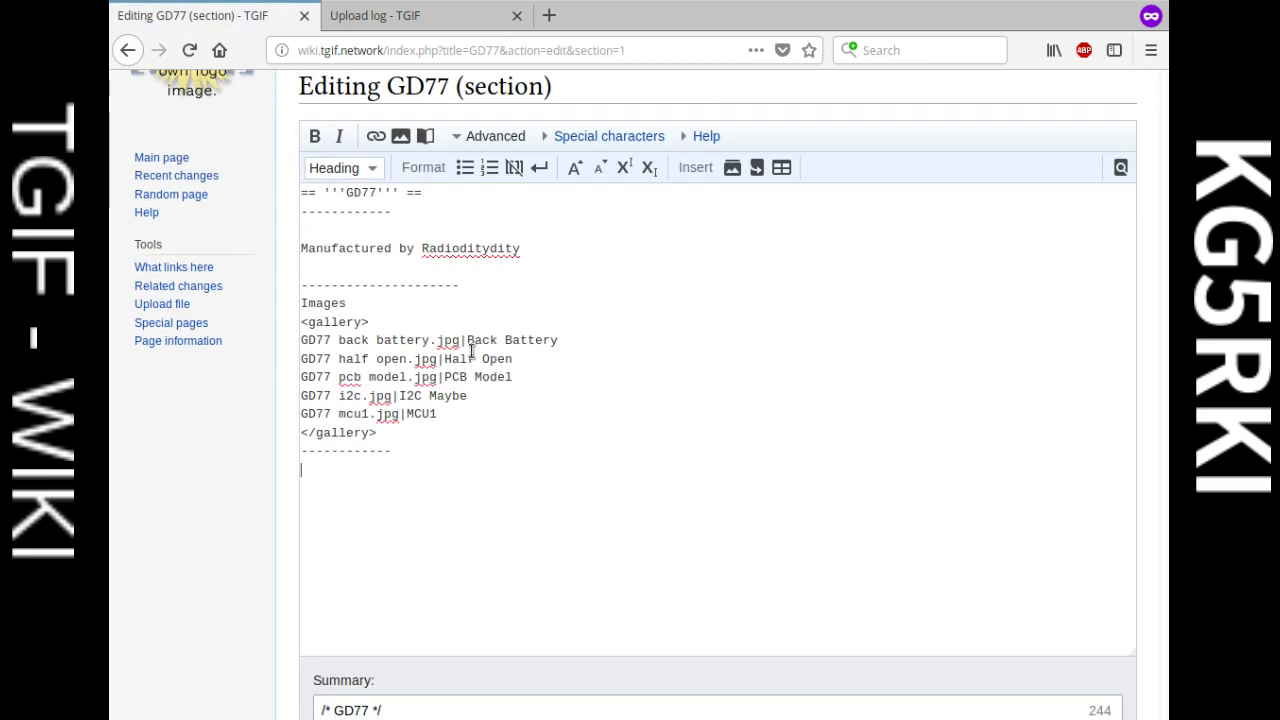
left_click(514, 472)
scroll(470, 430, "up", 1)
scroll(520, 392, "down", 1)
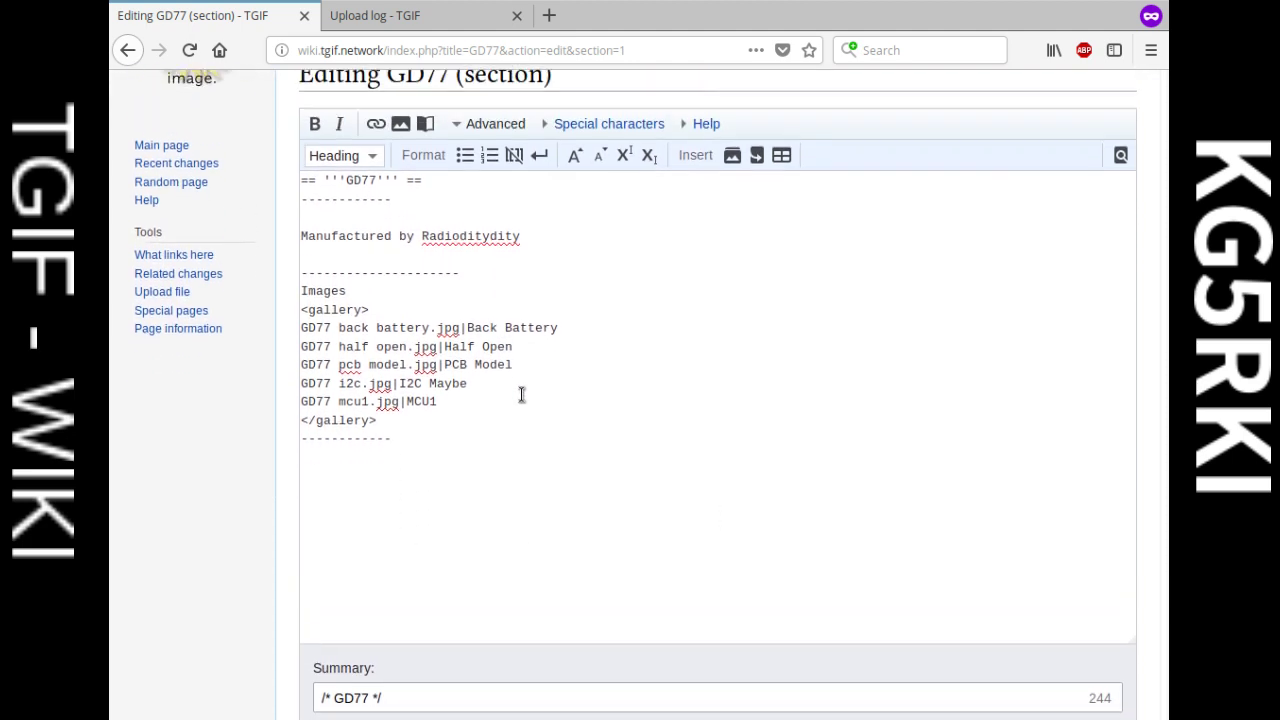
scroll(520, 394, "up", 2)
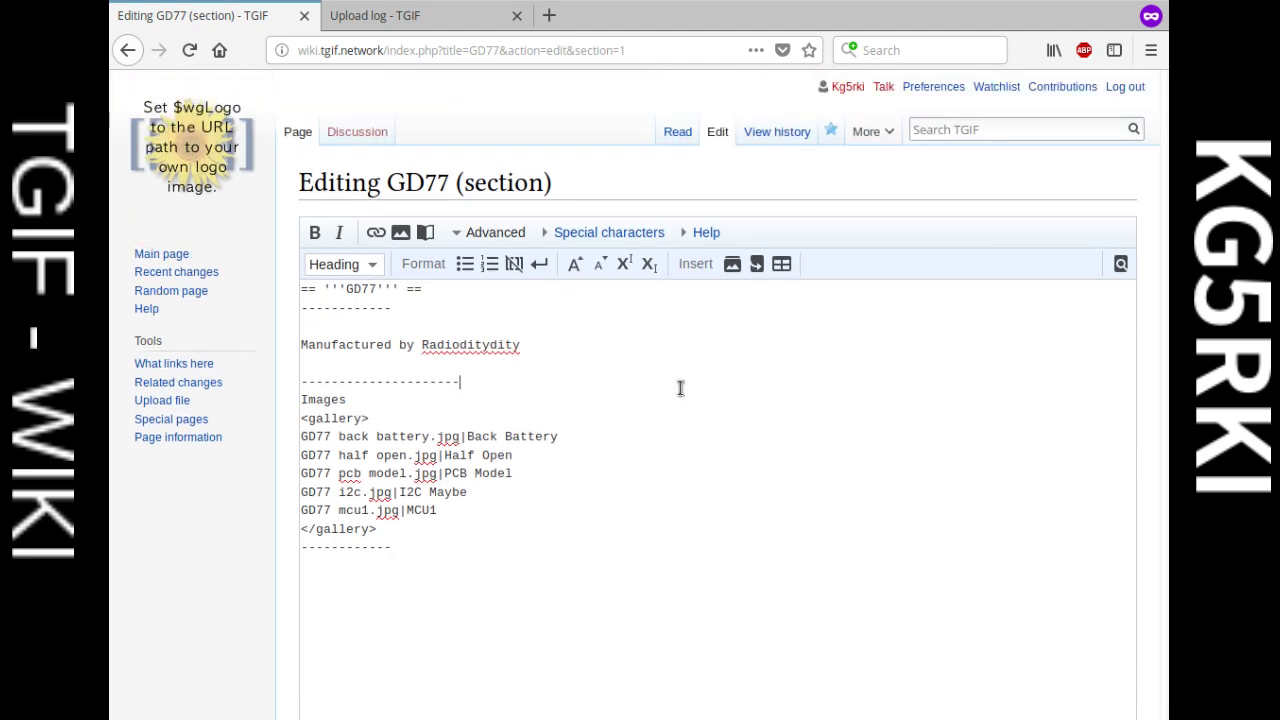
left_click(646, 360)
left_click(966, 127)
left_click(975, 127)
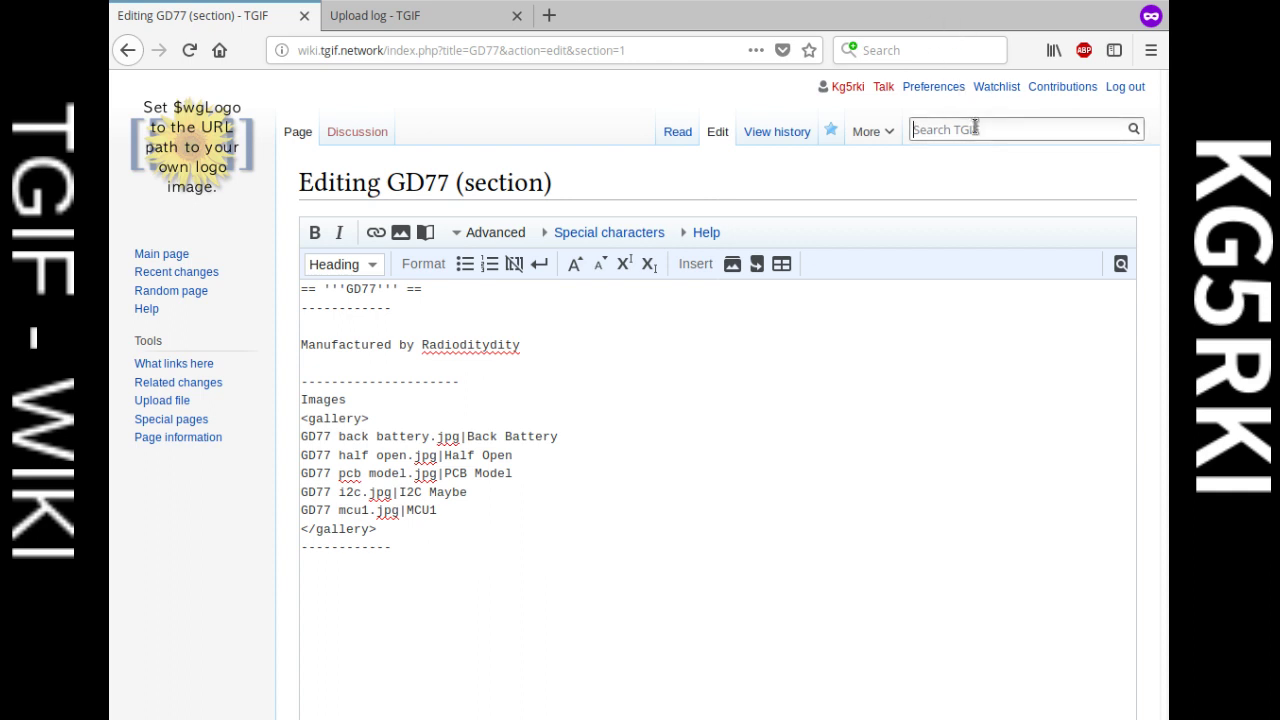
Step: Search the wiki for MMDVM_Protocol
type("DM")
key("BackSpace")
key("BackSpace")
type("MMDVM_Prot")
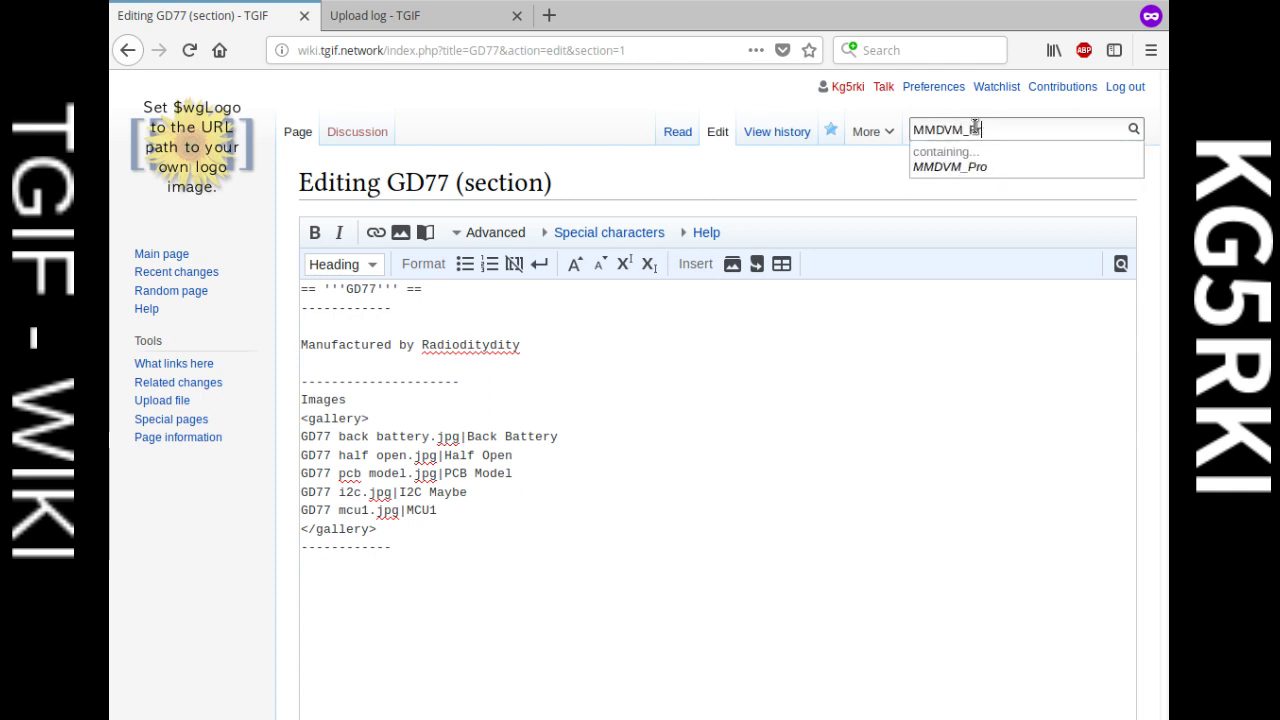
key("BackSpace")
key("BackSpace")
key("BackSpace")
type("ocol")
key("Return")
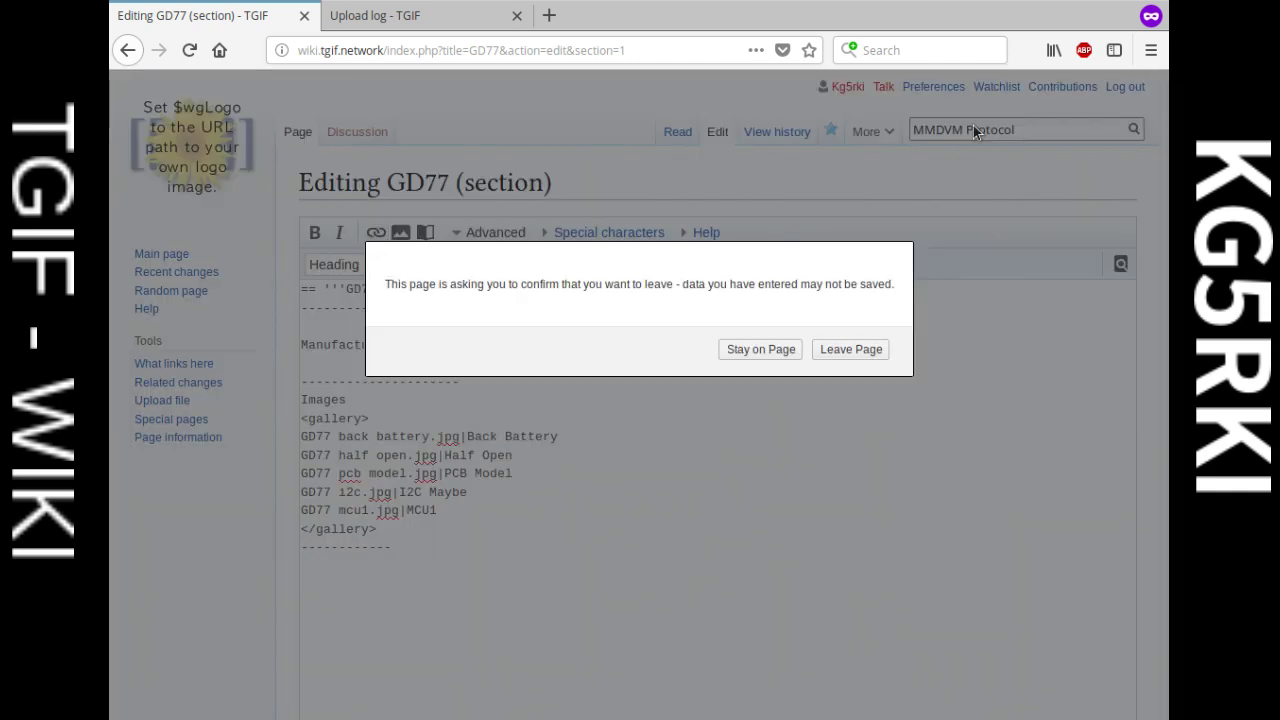
Step: Discard the unsaved GD77 edit and start creating the missing MMDVM Protocol page
left_click(761, 349)
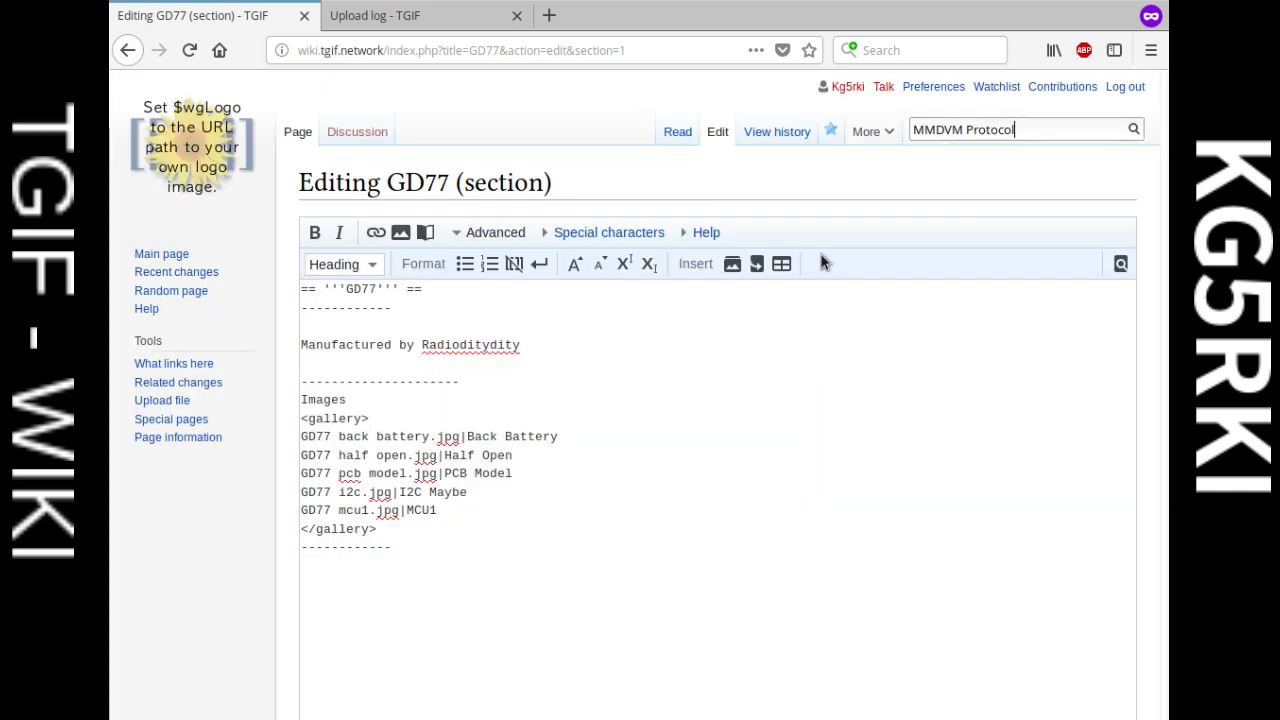
left_click(1133, 129)
left_click(848, 352)
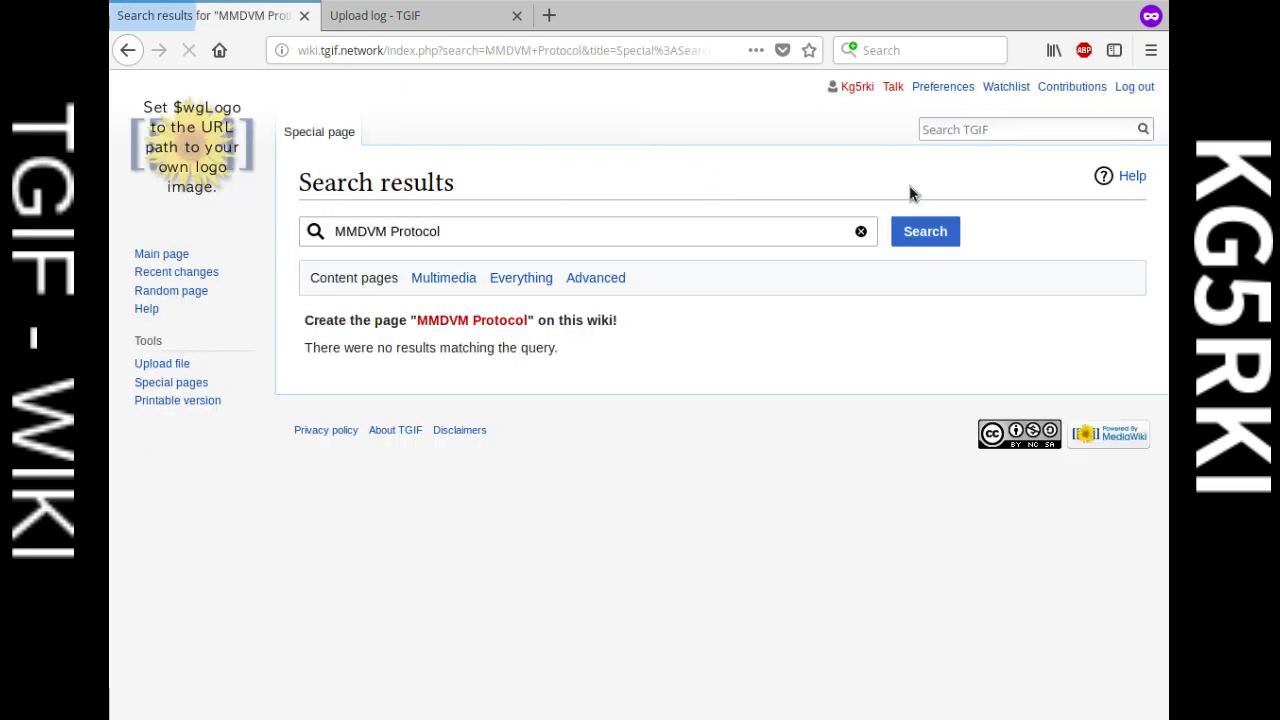
left_click(490, 321)
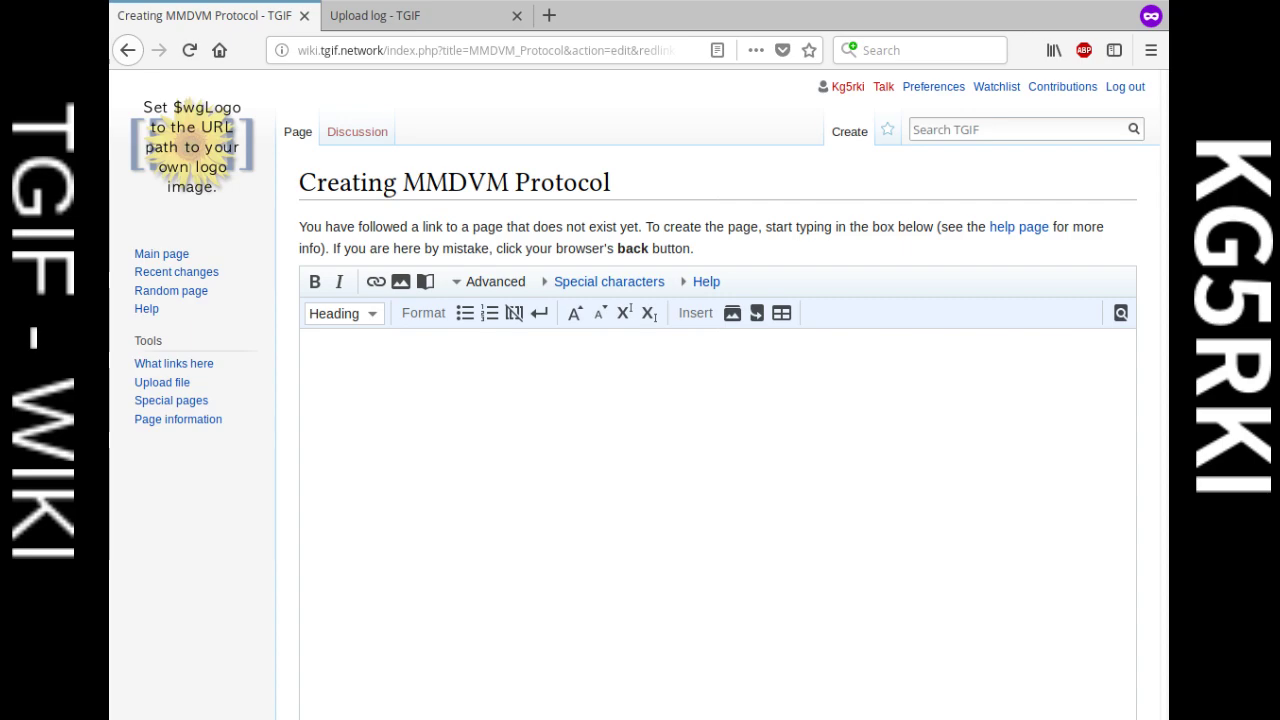
Step: Paste the DMRD log notes into the new page's edit box
key("ctrl+v")
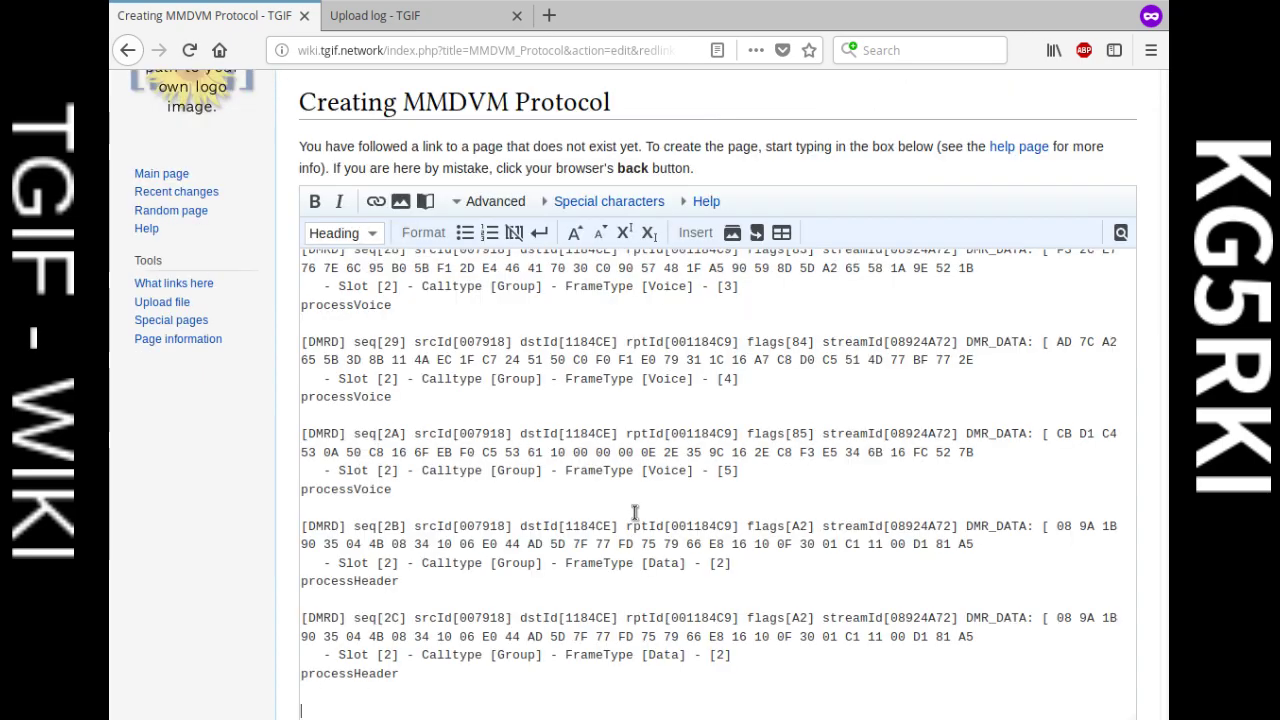
scroll(640, 515, "down", 3)
scroll(648, 521, "up", 15)
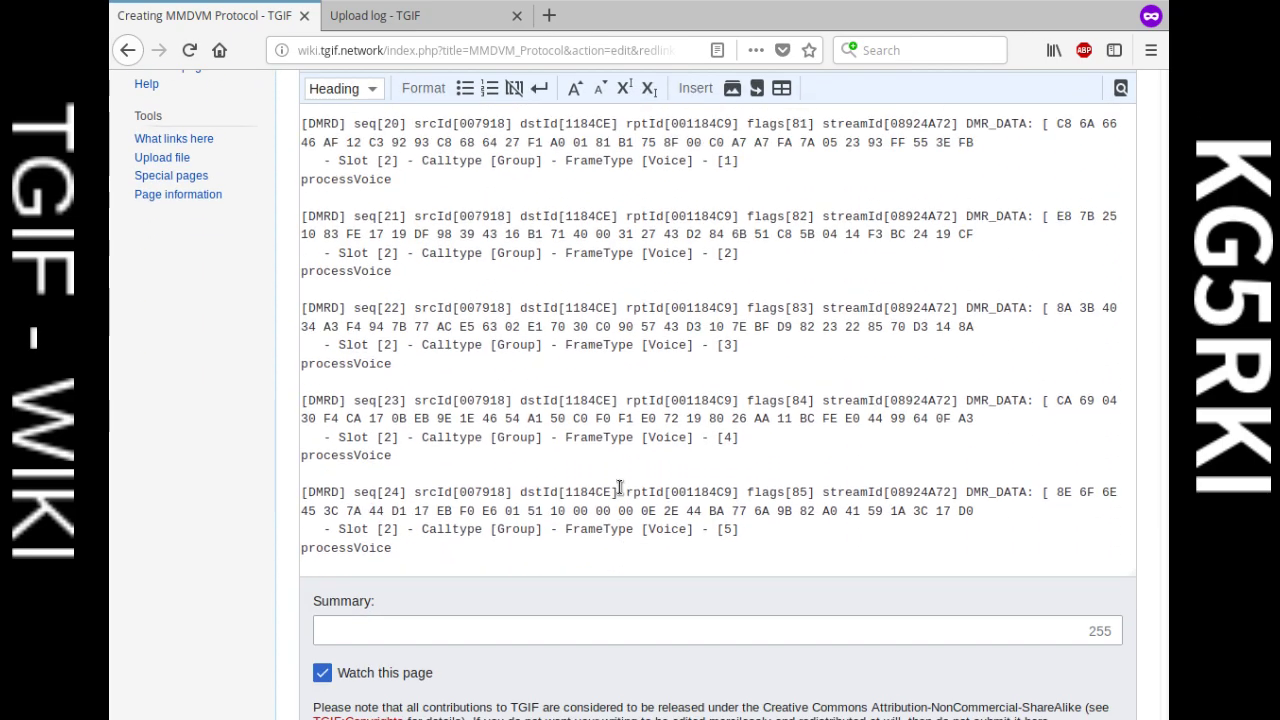
scroll(617, 481, "up", 15)
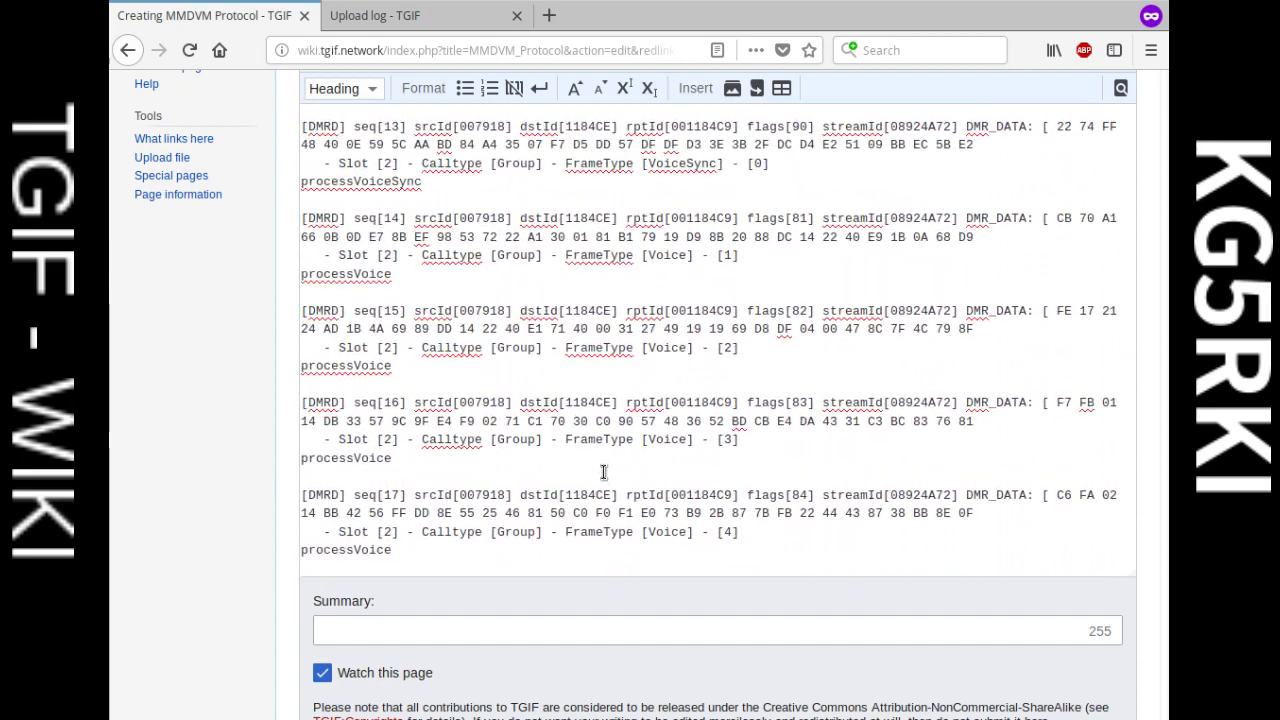
scroll(589, 464, "up", 15)
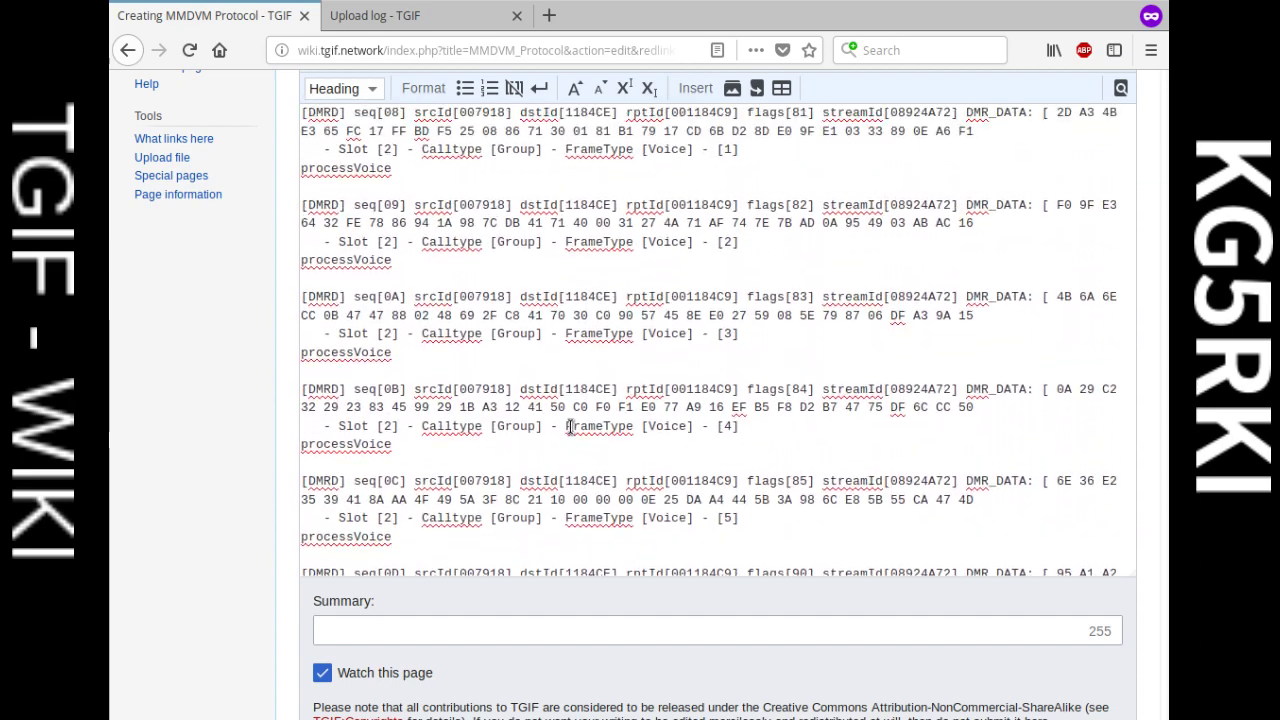
scroll(551, 380, "up", 15)
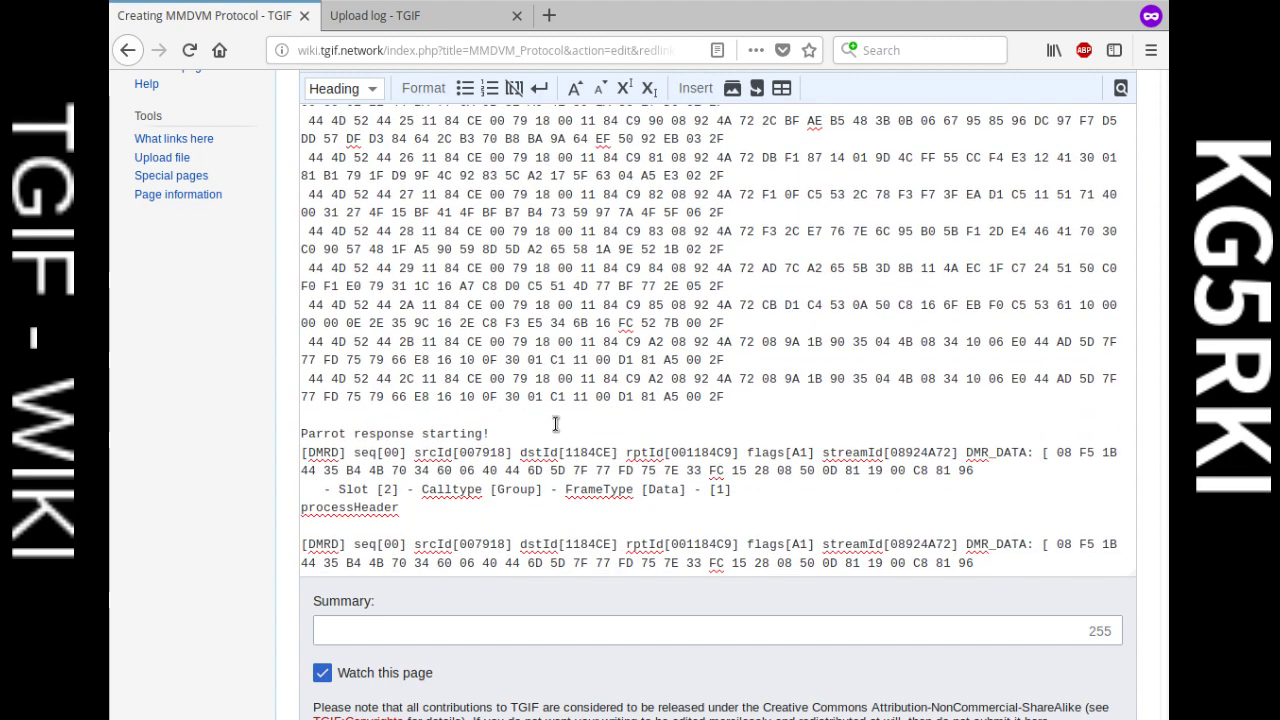
Step: Add dashed separator lines above 'Parrot response starting!' and below the TERMINATOR lines
key("Return")
key("Return")
key("Up")
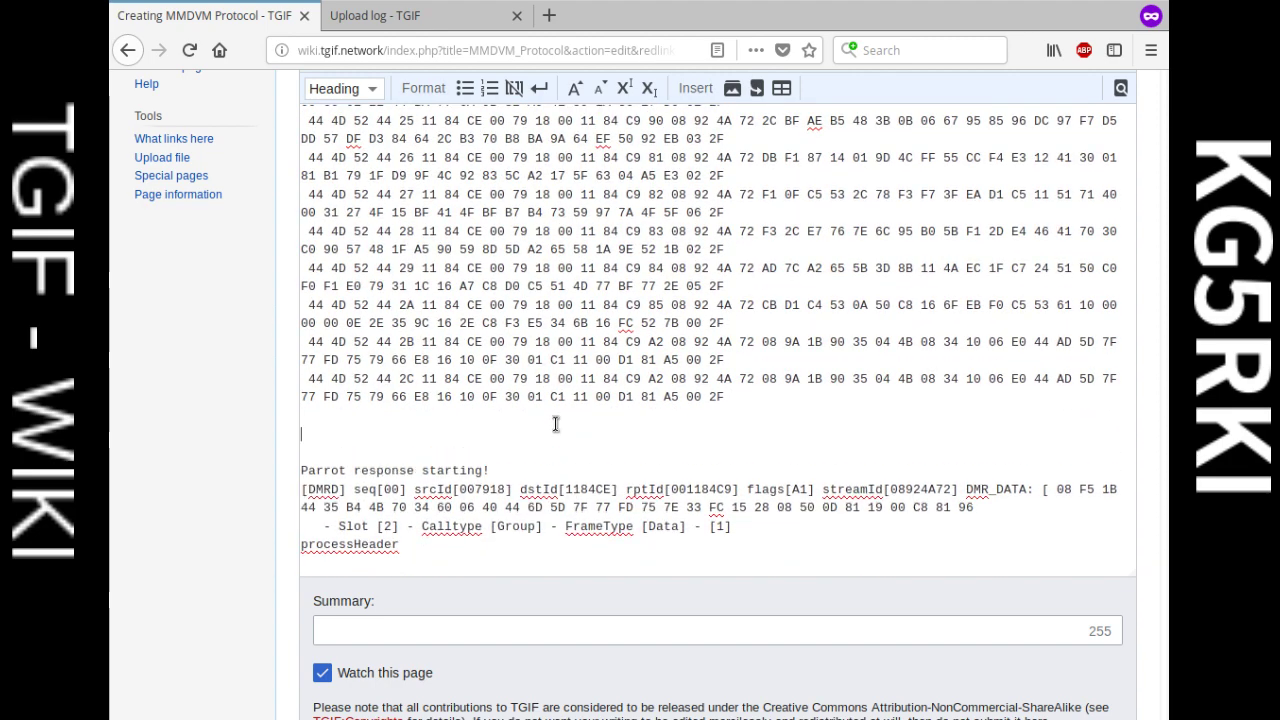
type("-----------")
scroll(560, 421, "up", 18)
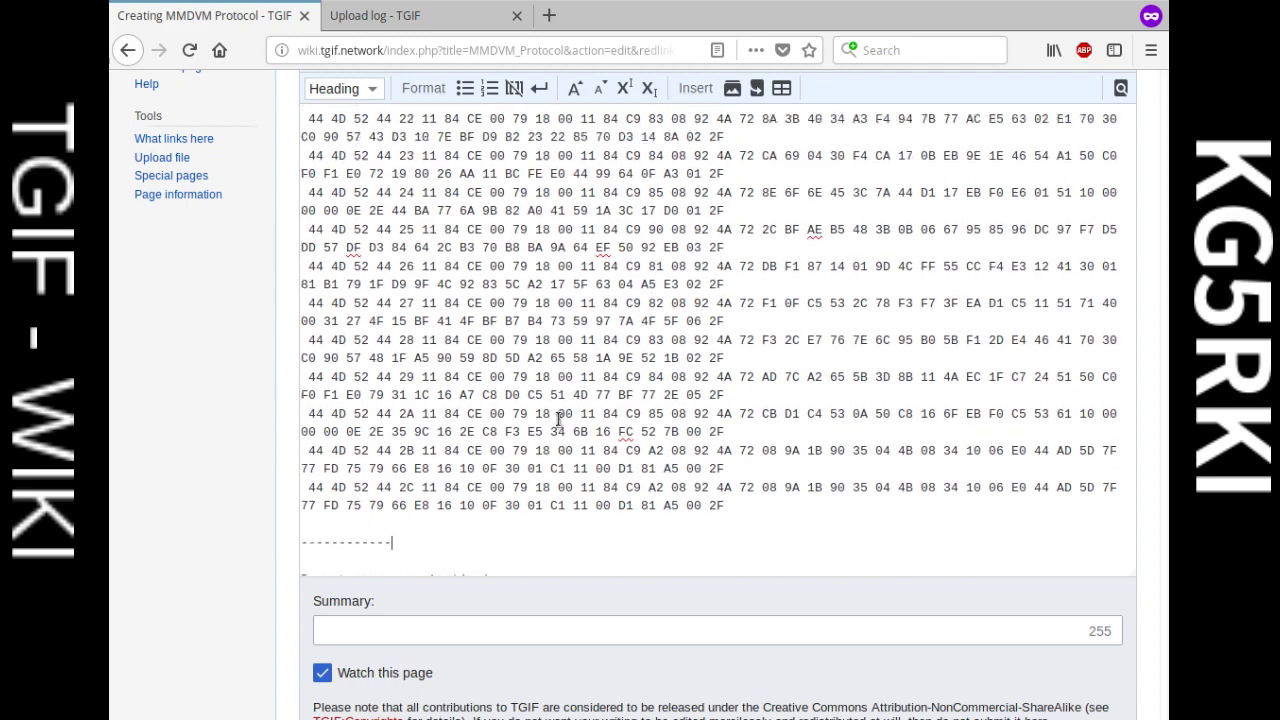
scroll(576, 428, "up", 10)
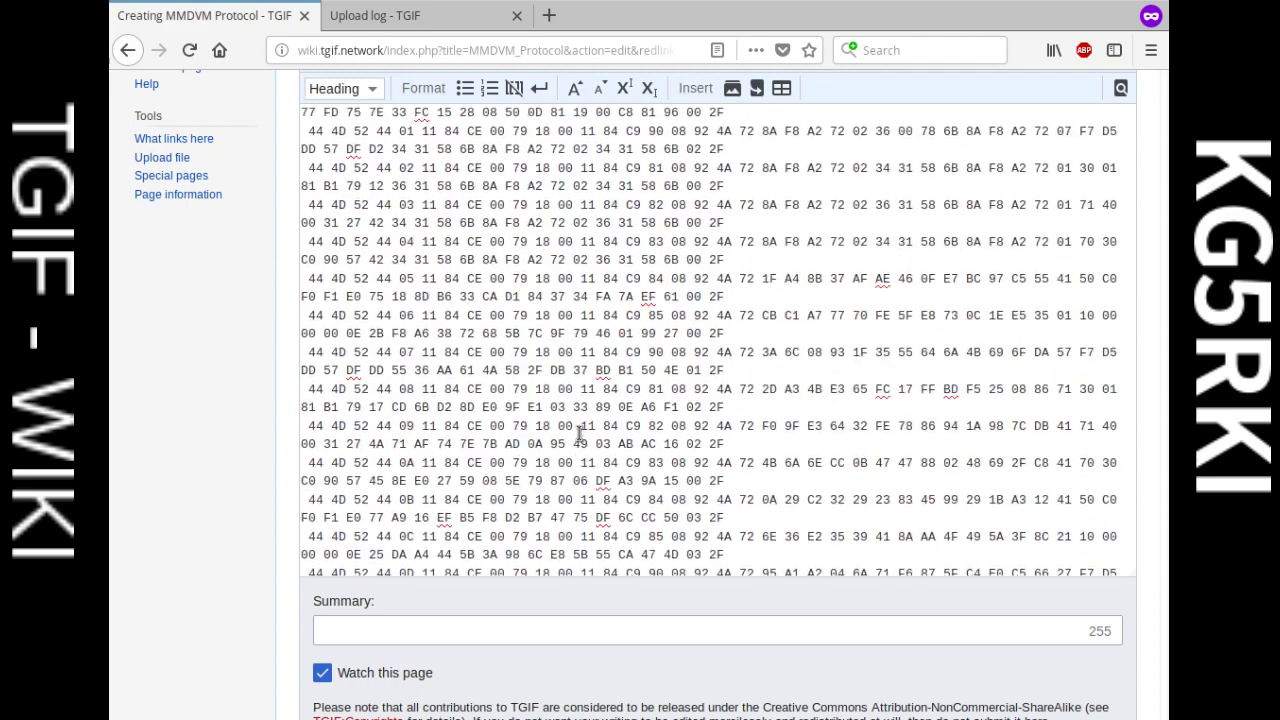
key("Return")
type("-")
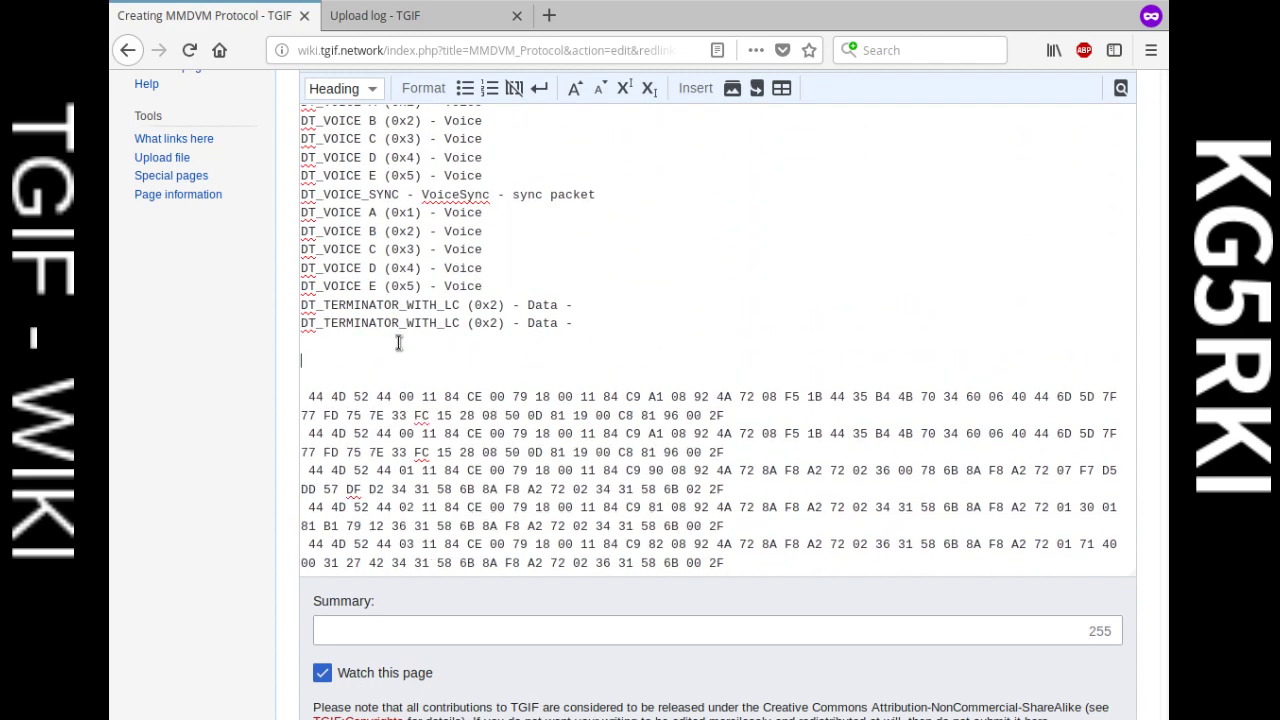
type("--------")
Step: Insert two blank lines and a dashed separator above DT_VOICE_LC_HEADER
scroll(430, 355, "up", 5)
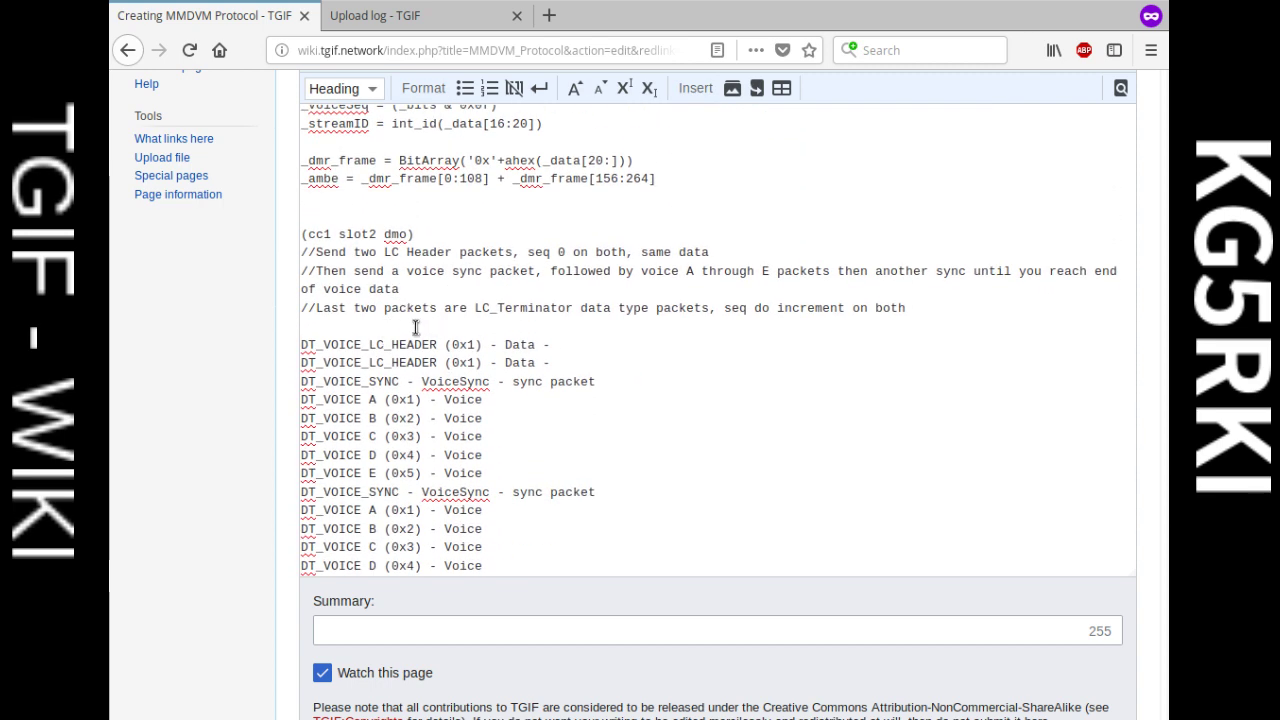
left_click(426, 329)
scroll(568, 317, "down", 2)
scroll(566, 319, "up", 3)
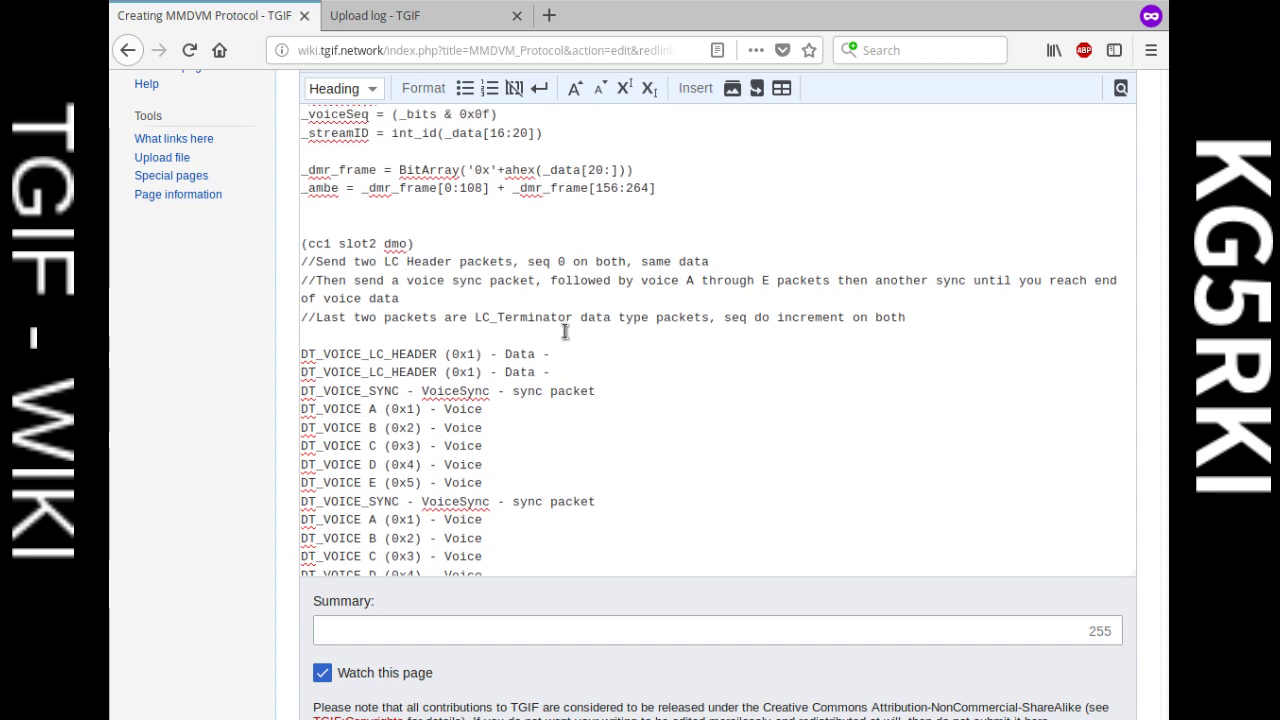
key("Return")
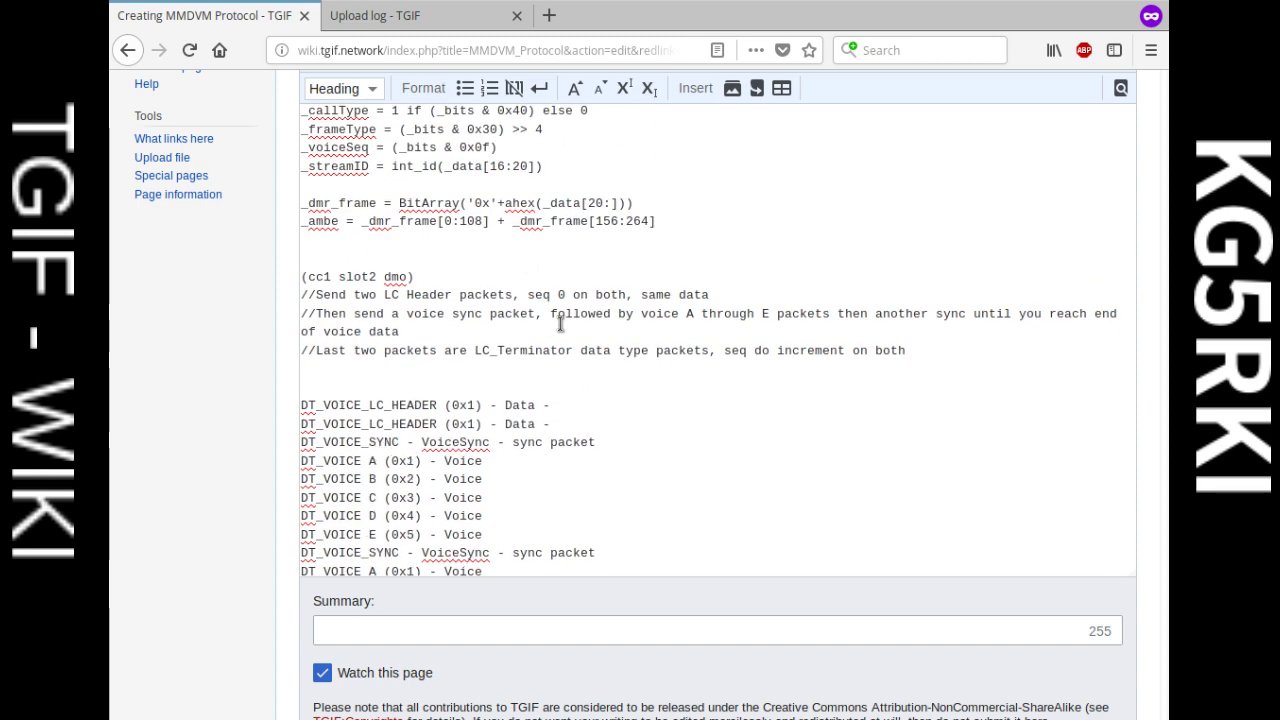
key("Return")
type("------------")
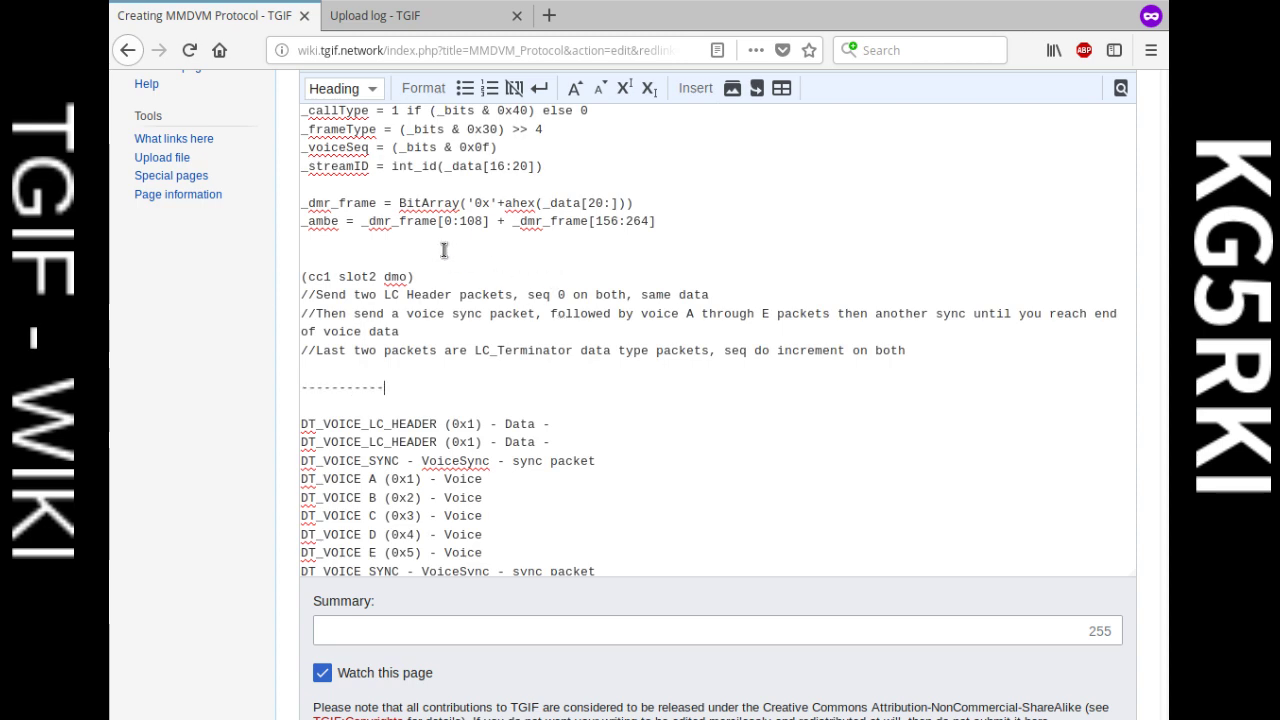
Step: Add another line of dashes further up in the notes
scroll(550, 330, "up", 4)
scroll(540, 341, "up", 2)
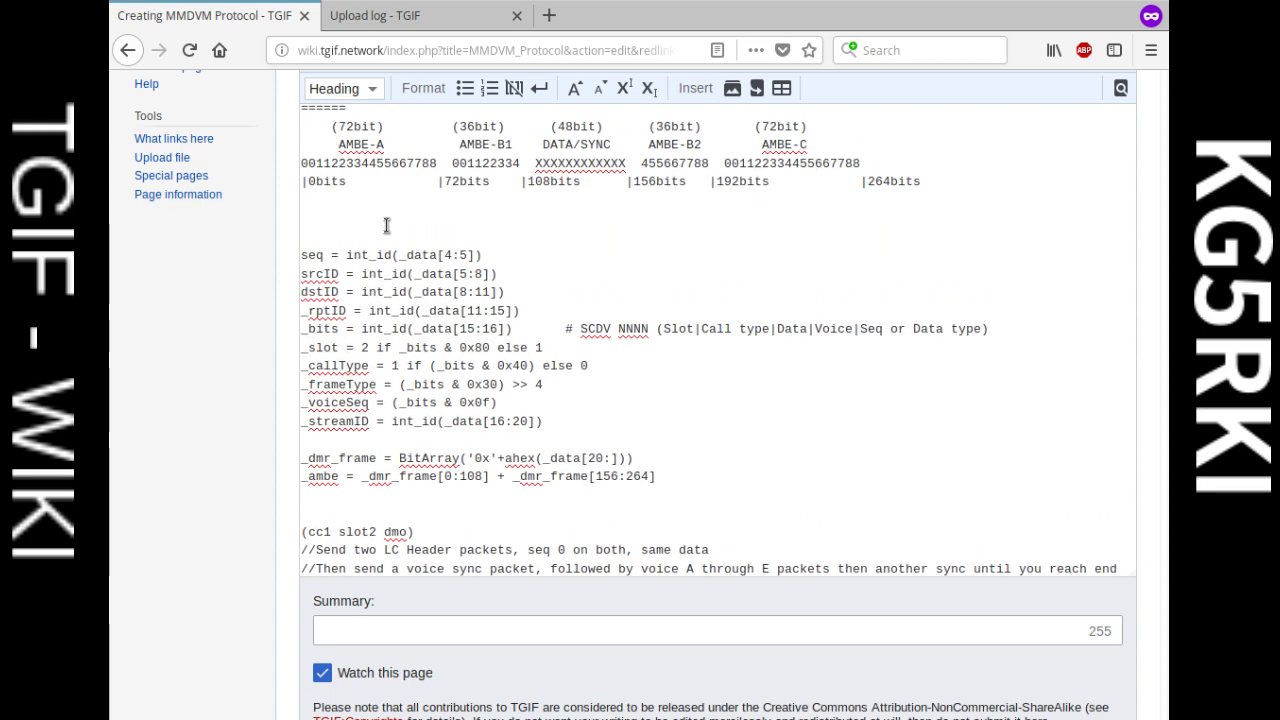
scroll(452, 280, "down", 1)
scroll(470, 270, "up", 2)
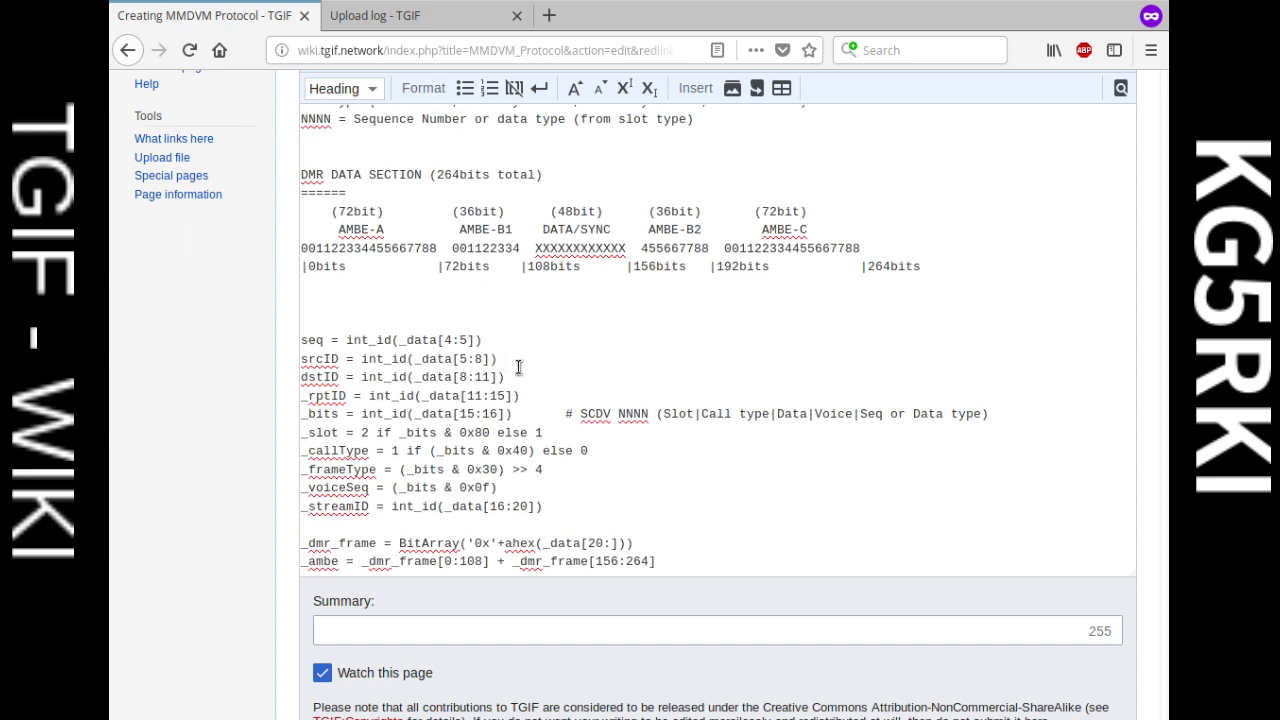
type("--------")
Step: Insert a blank line and a dashed separator above DMRD Network Packet Structure
scroll(490, 390, "down", 3)
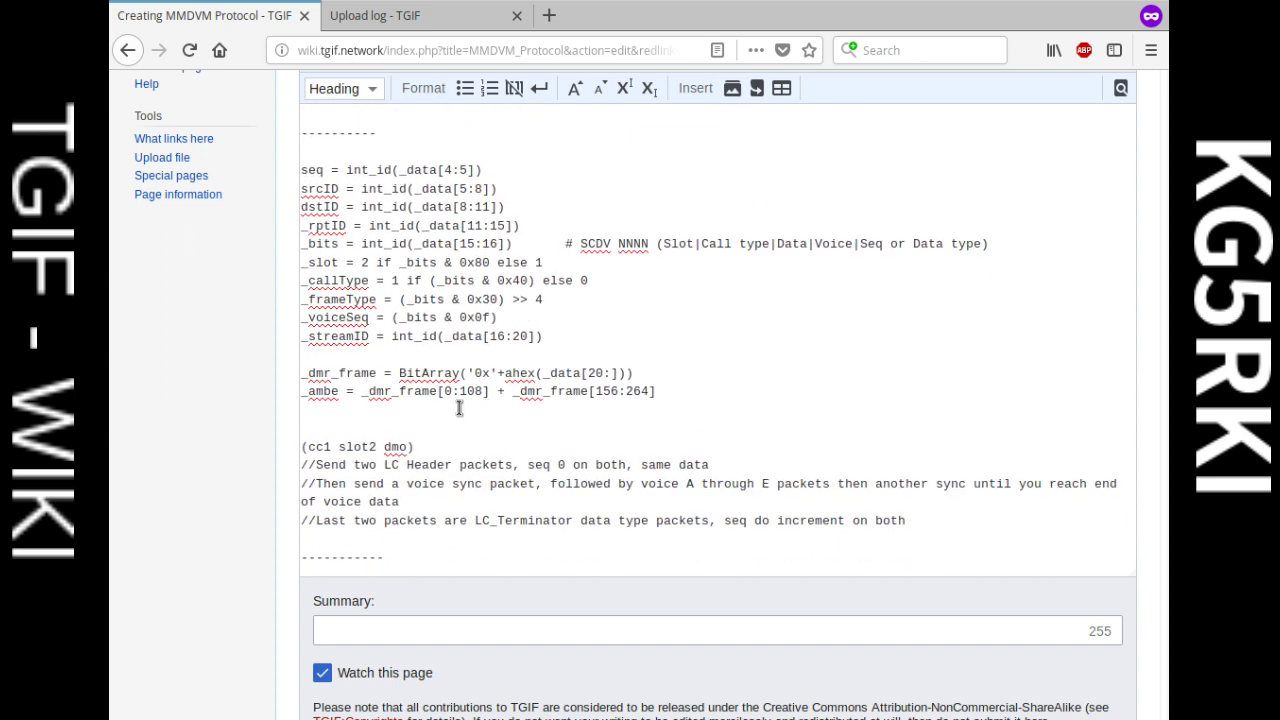
scroll(431, 418, "up", 2)
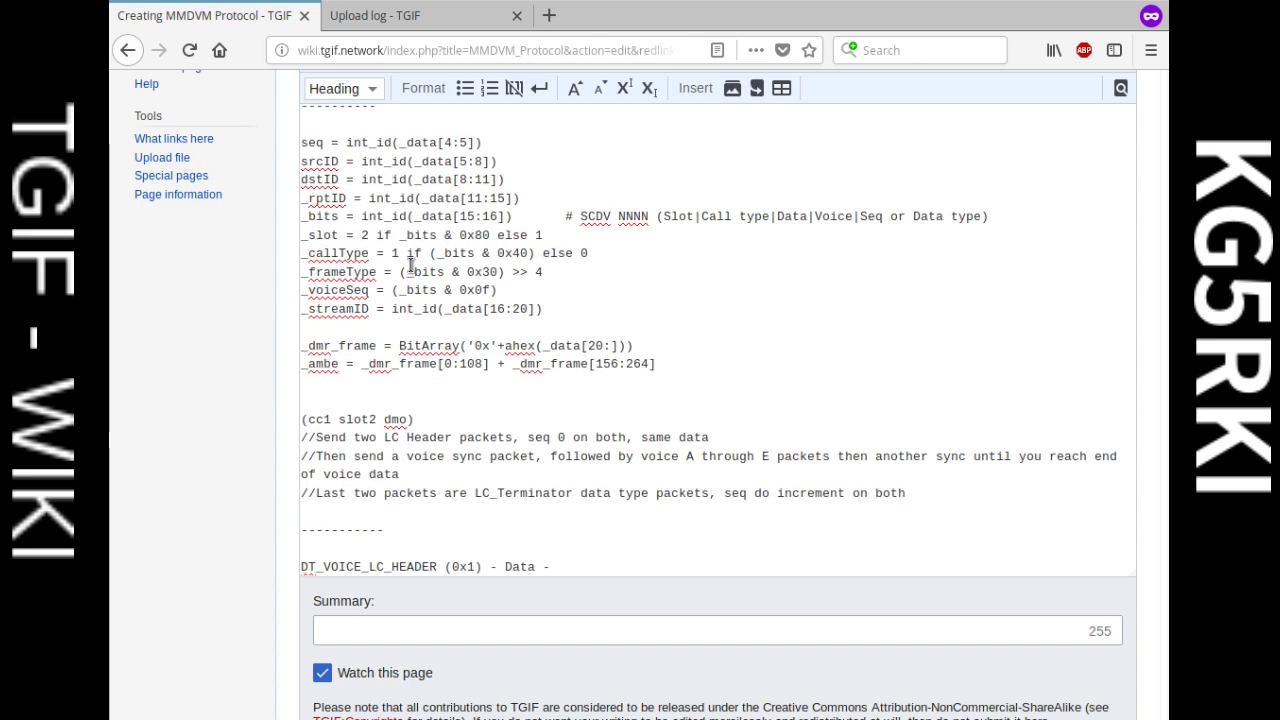
scroll(443, 305, "up", 5)
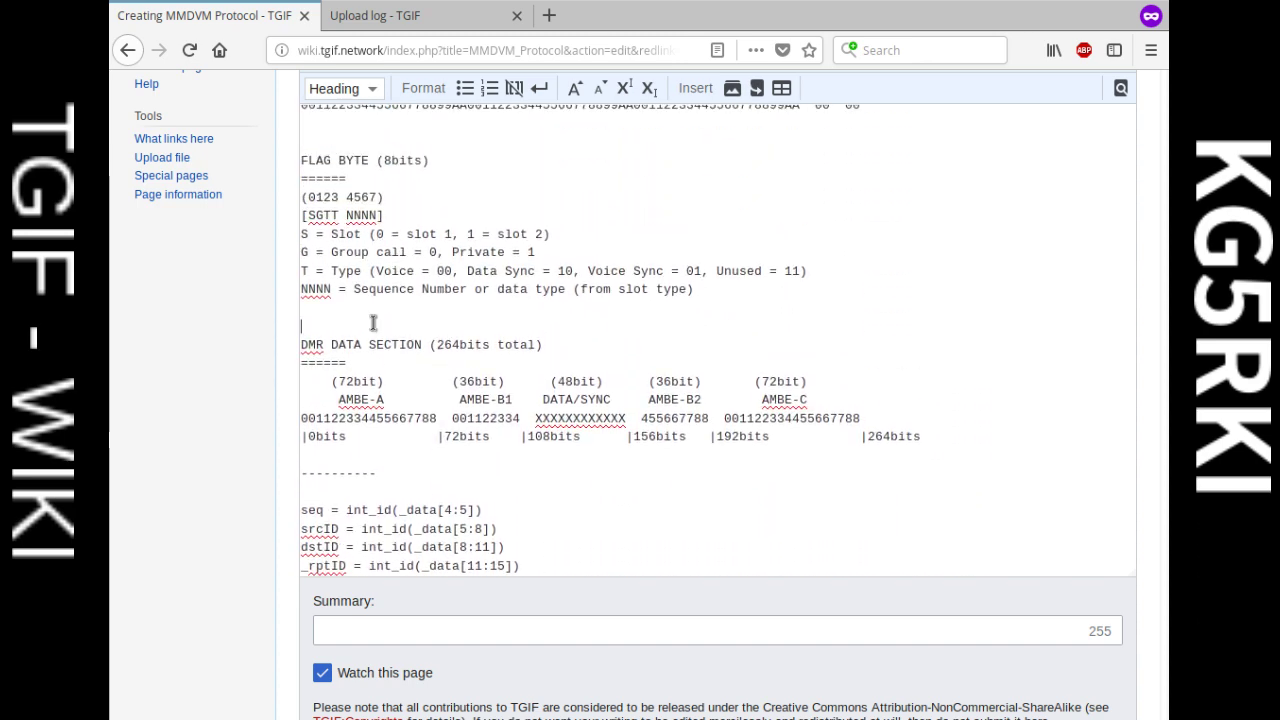
scroll(370, 320, "up", 2)
scroll(368, 318, "up", 9)
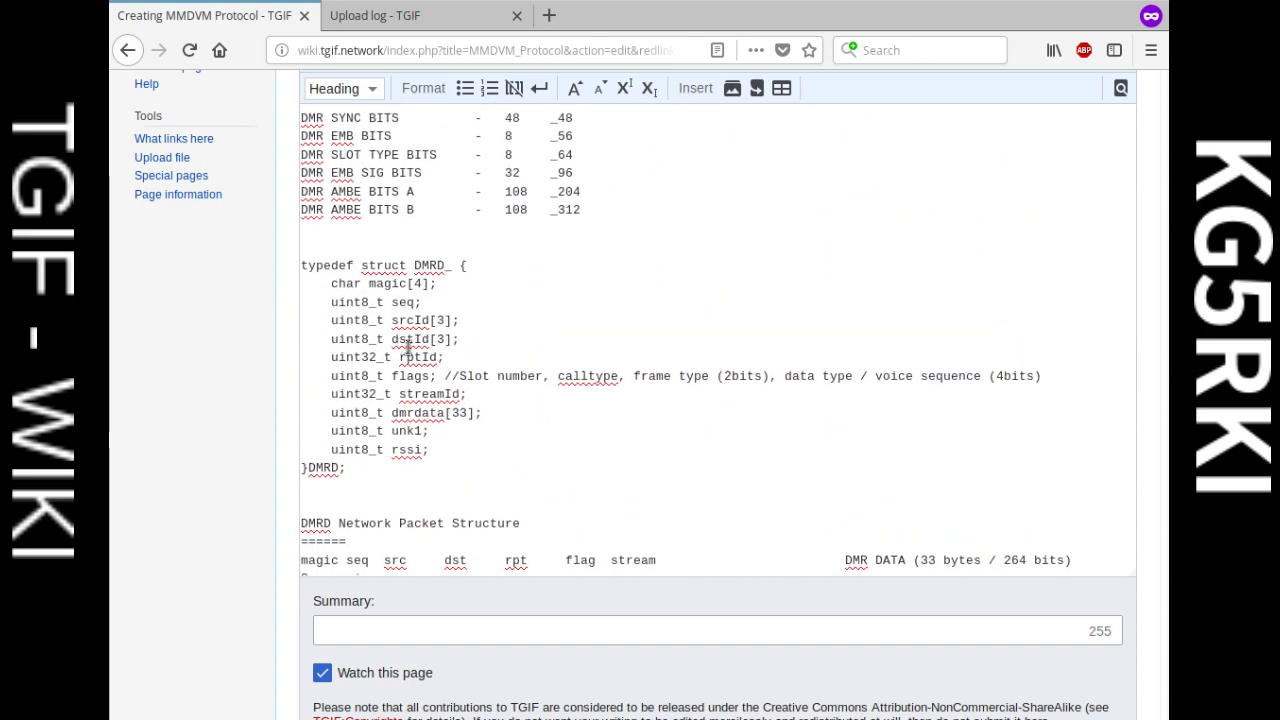
scroll(392, 296, "down", 6)
scroll(392, 296, "down", 1)
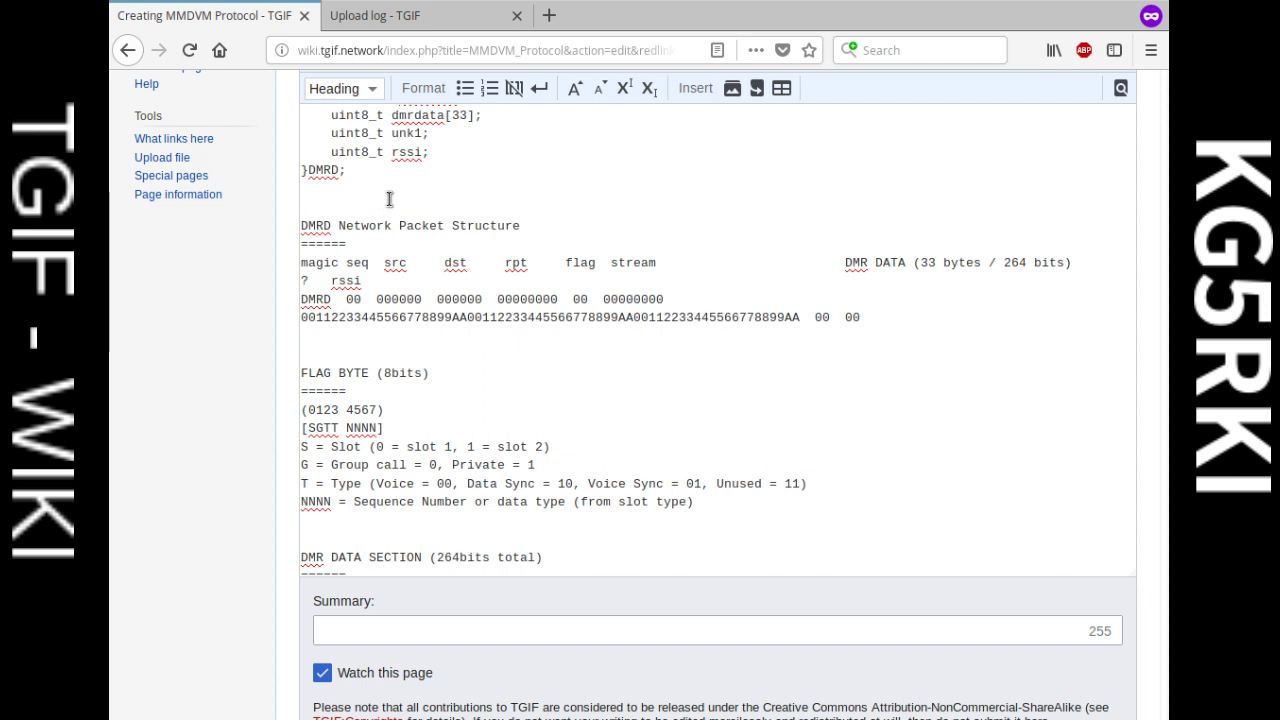
left_click(401, 200)
key("Return")
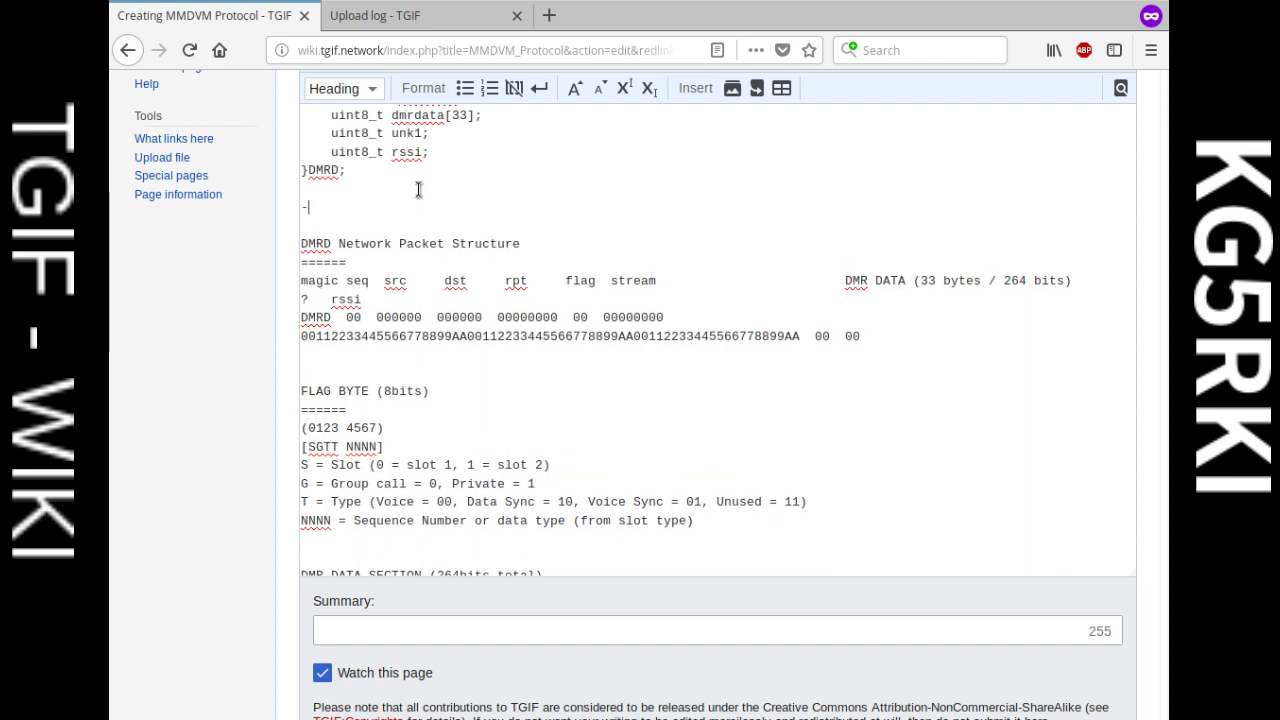
type("--------")
Step: Add dashes near the EMB+TYPE line, trim the extras, and make room for a title at the top
scroll(428, 360, "down", 3)
scroll(427, 368, "down", 3)
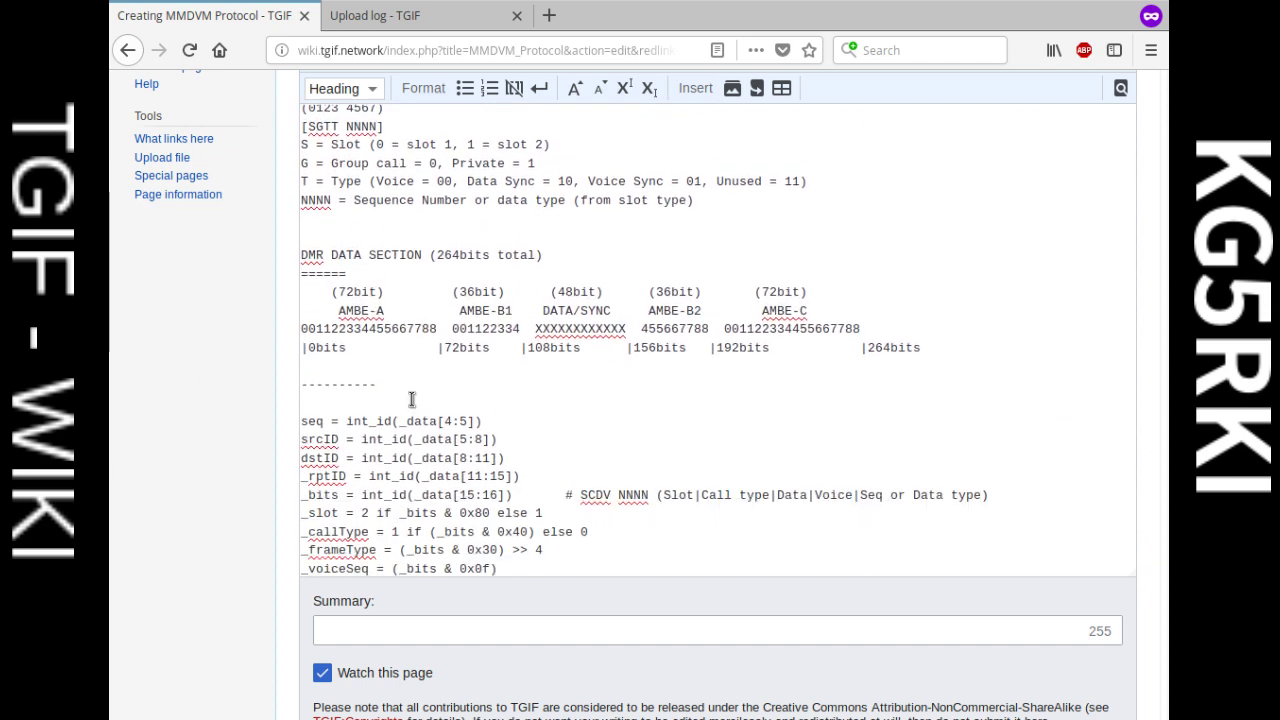
scroll(500, 356, "up", 9)
scroll(483, 352, "up", 10)
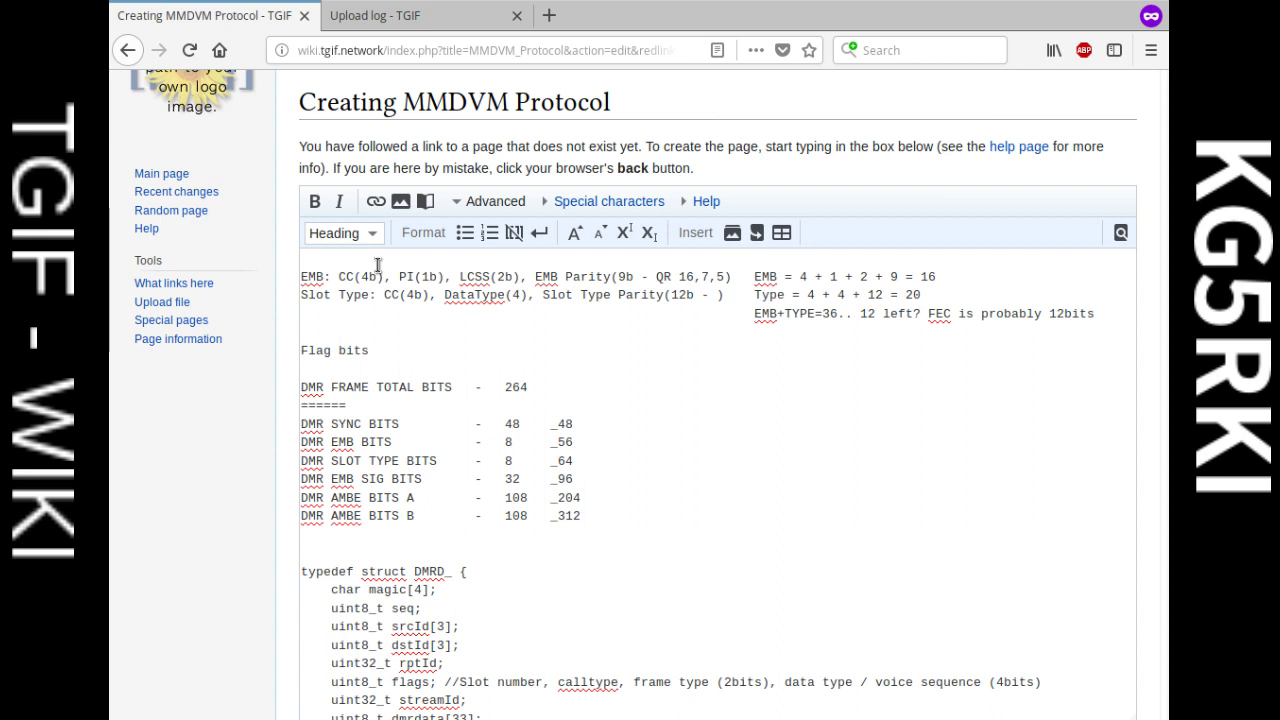
type("------")
key("BackSpace")
key("BackSpace")
key("BackSpace")
key("BackSpace")
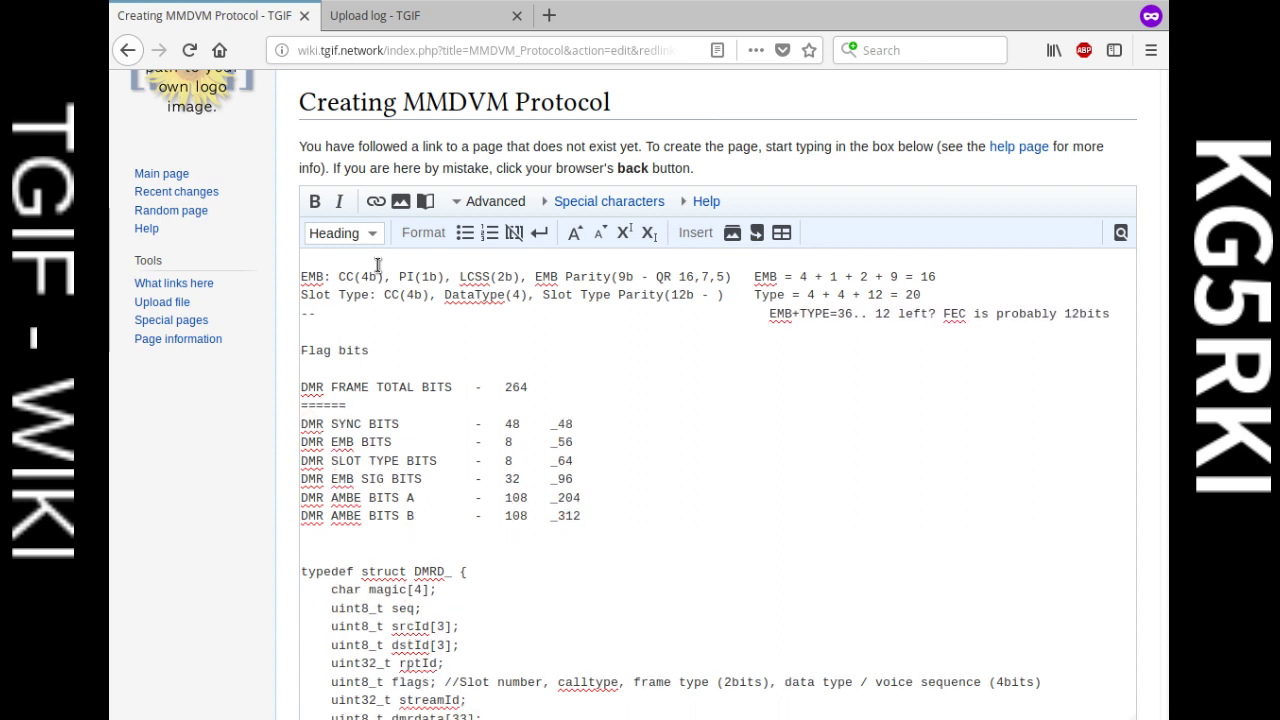
key("BackSpace")
key("BackSpace")
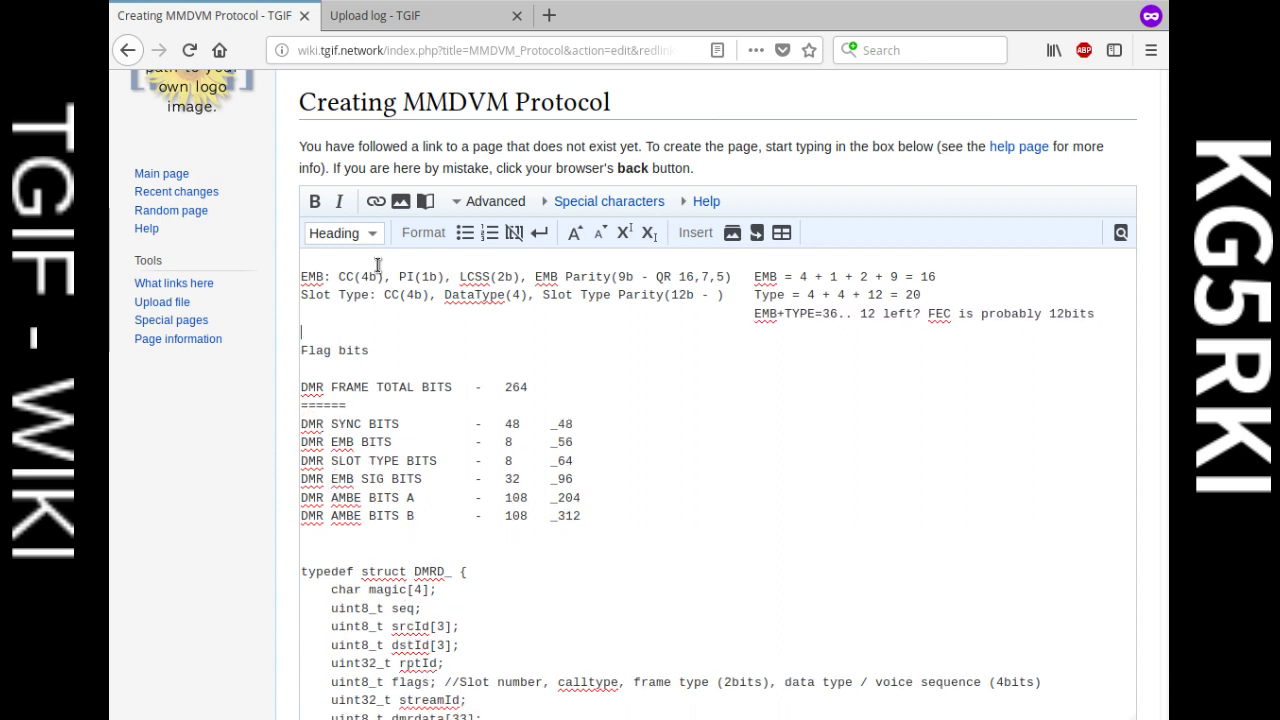
key("Return")
key("Return")
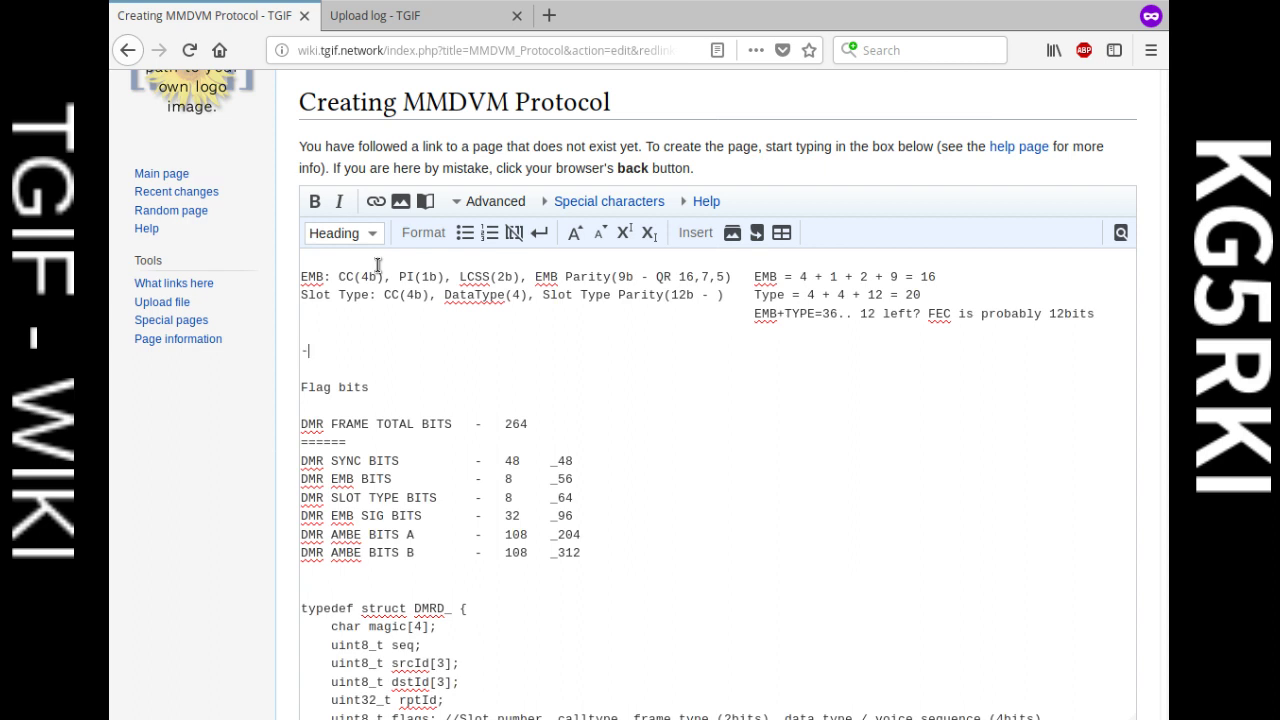
key("BackSpace")
key("BackSpace")
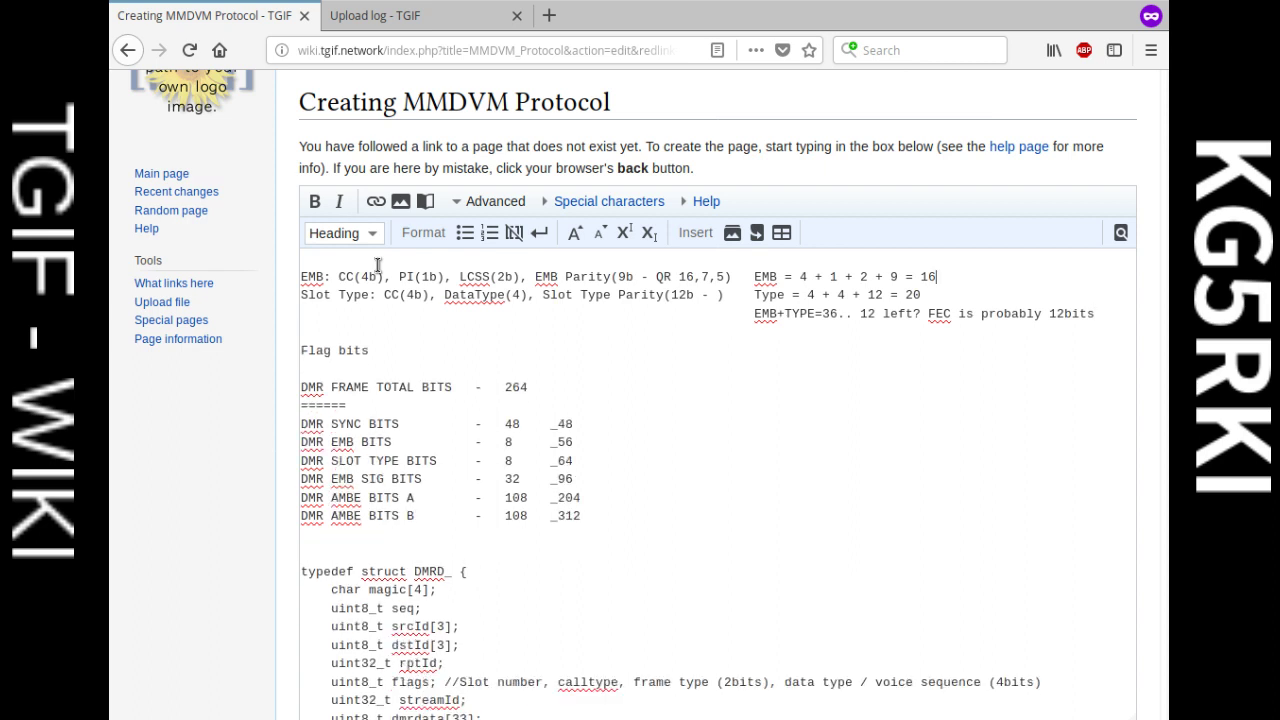
key("Return")
key("Return")
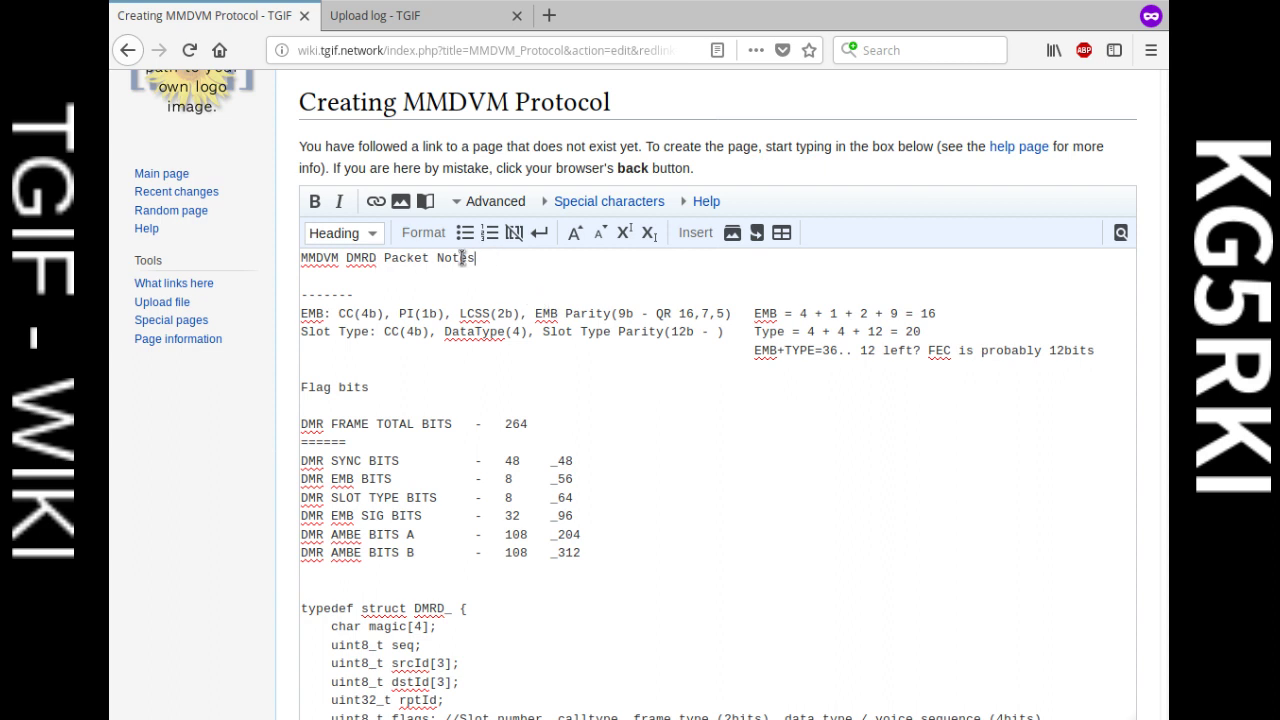
Step: Format 'MMDVM DMRD Packet Notes' as a level 2 heading and save the page
left_click_drag(476, 258, 283, 258)
left_click(353, 247)
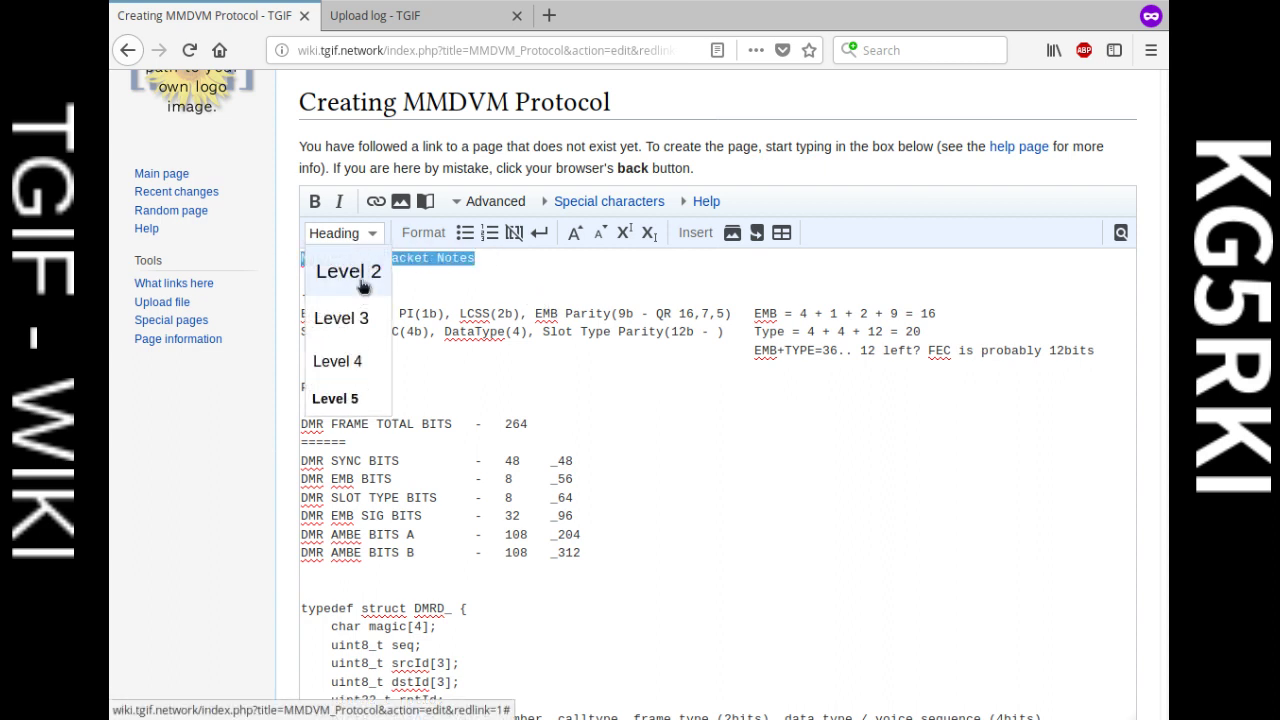
left_click(358, 278)
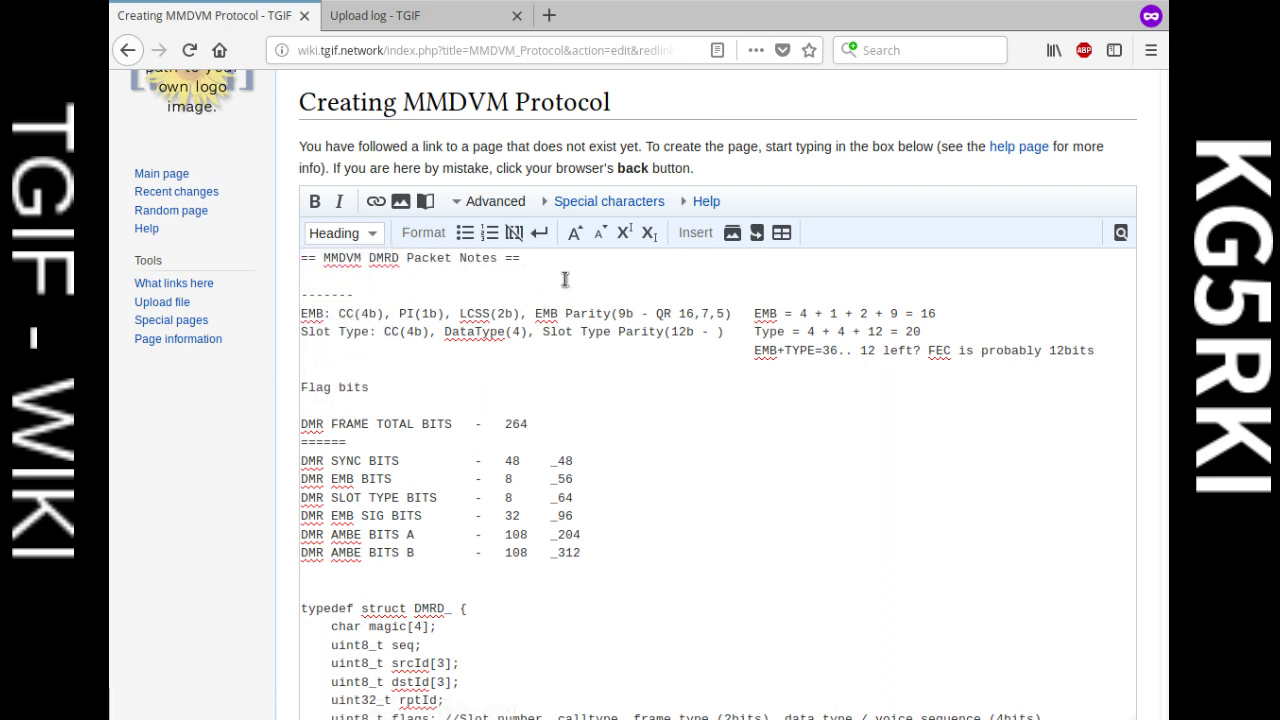
scroll(420, 400, "down", 3)
scroll(220, 410, "down", 5)
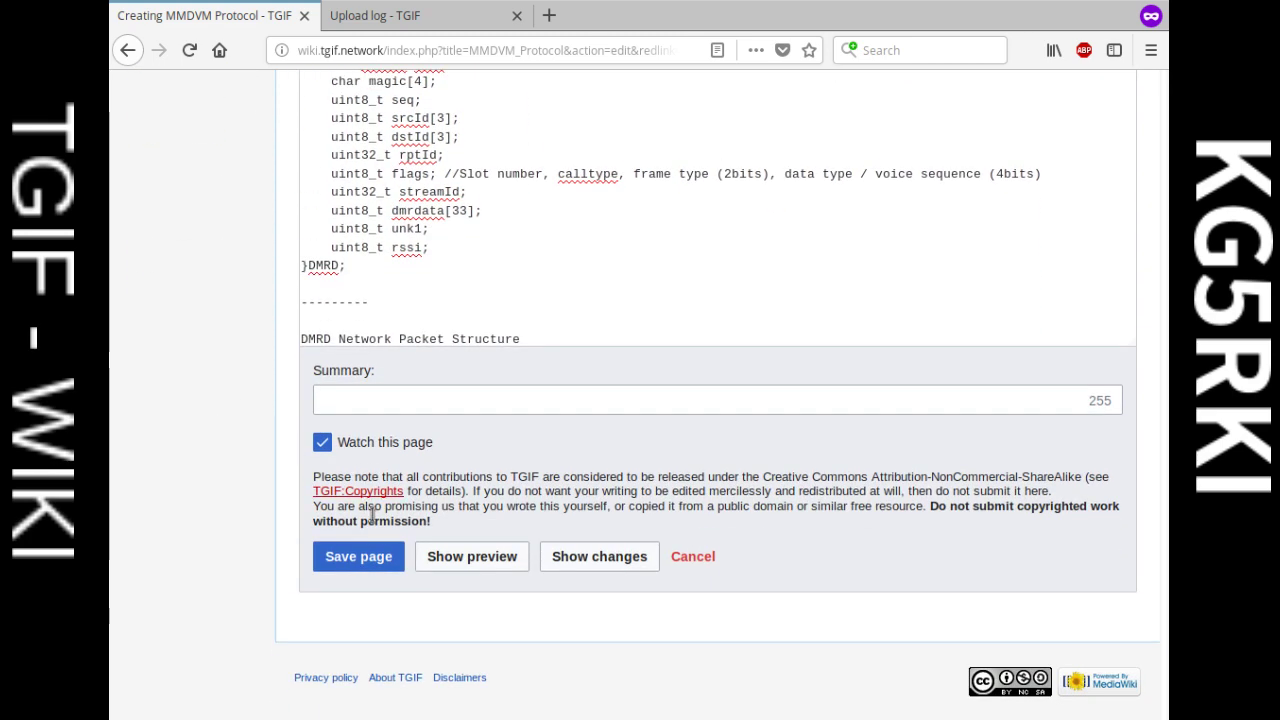
left_click(360, 558)
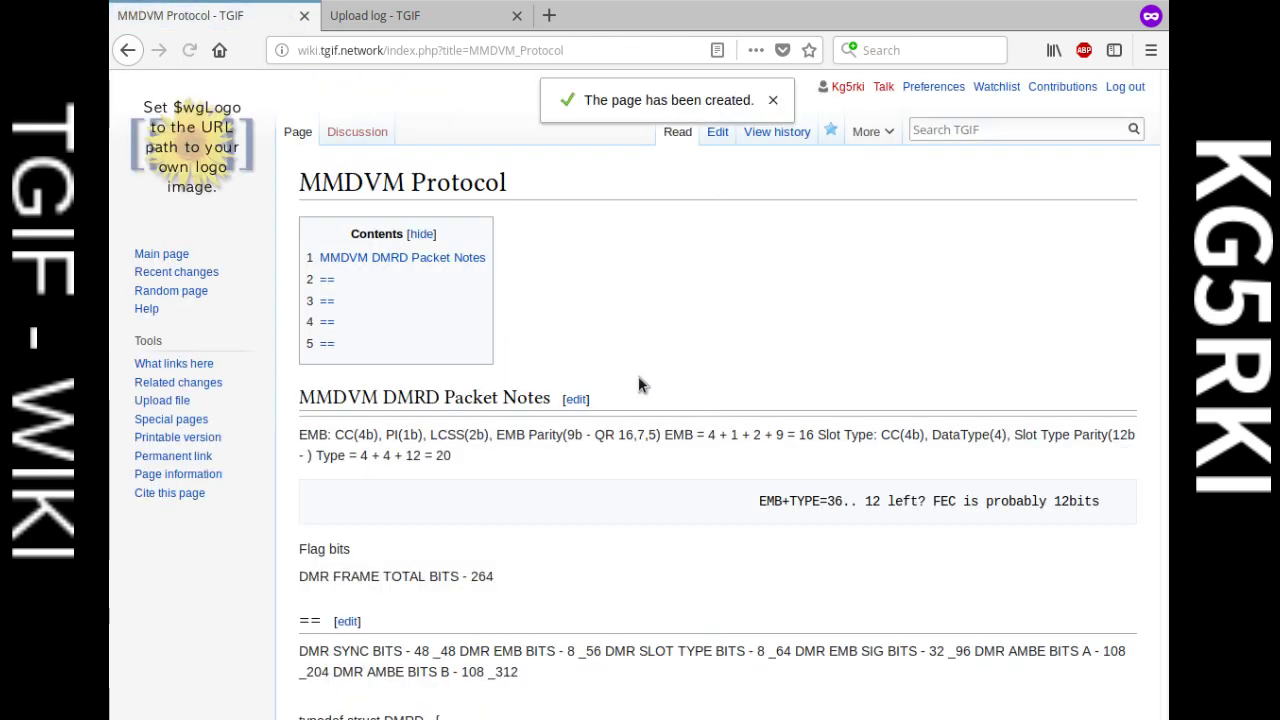
Step: Scroll through the saved MMDVM Protocol page to review the rendered DMRD notes
scroll(782, 421, "down", 3)
scroll(572, 319, "down", 5)
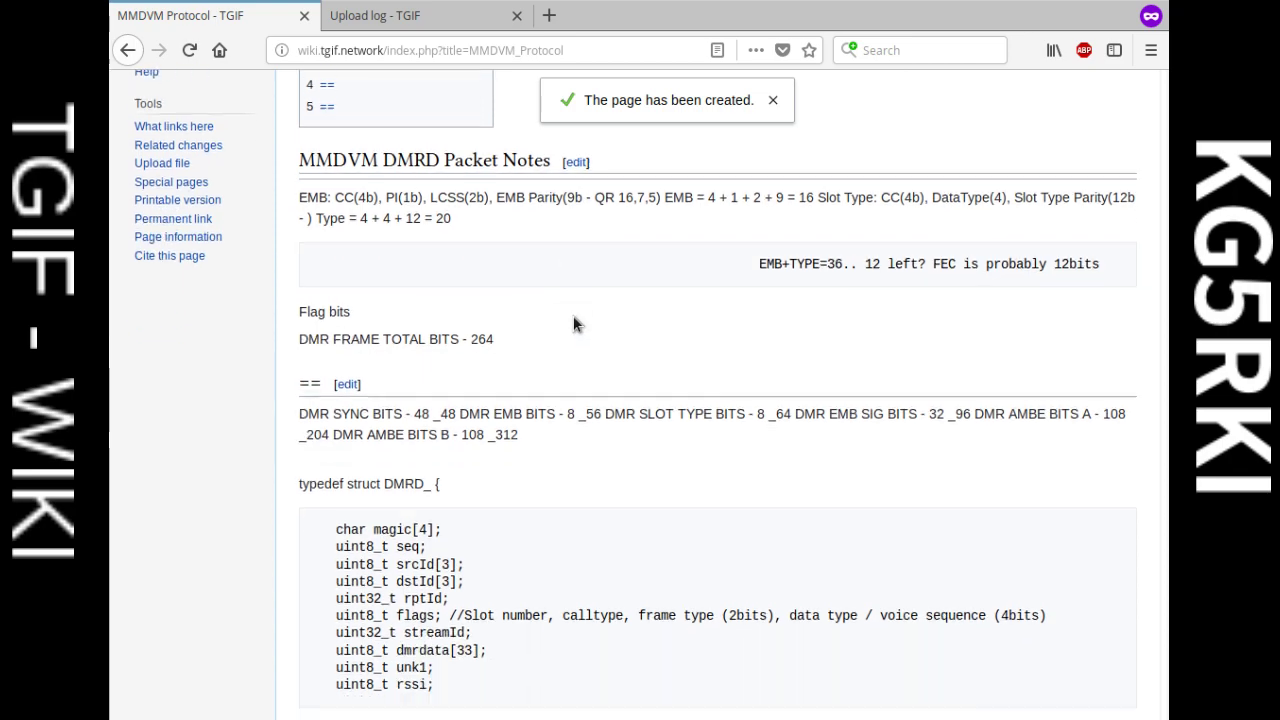
scroll(650, 368, "down", 10)
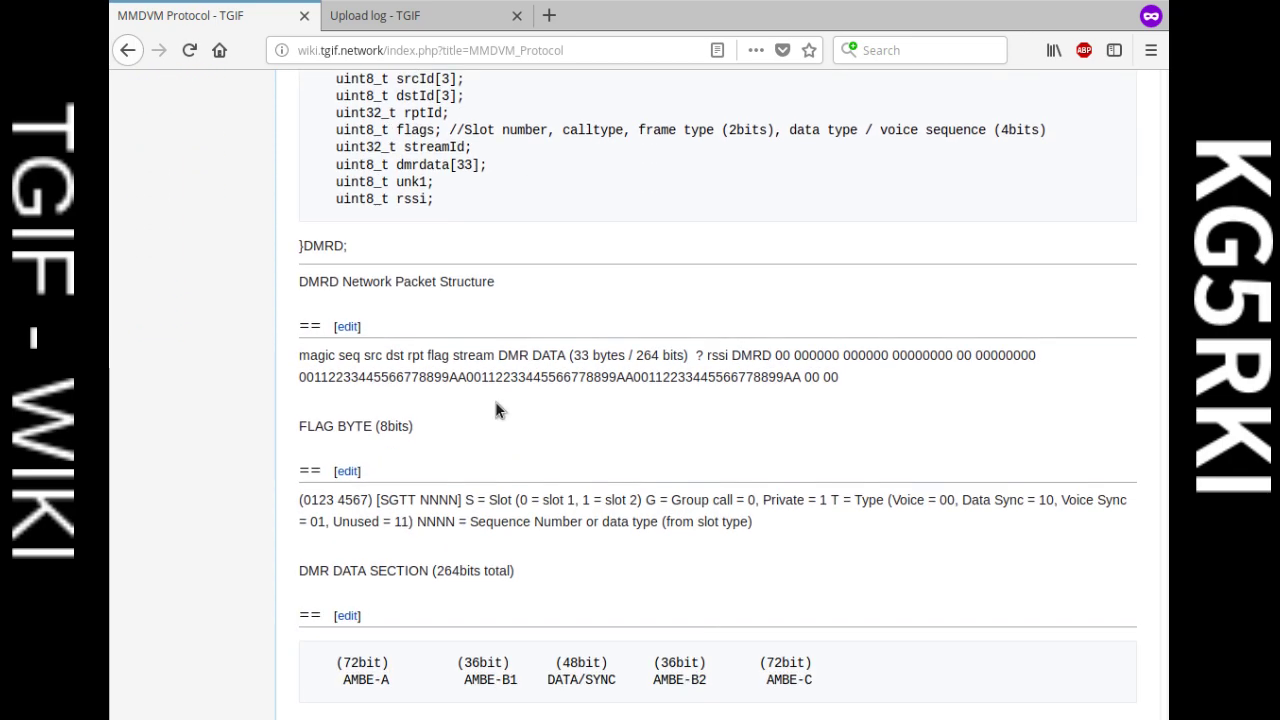
scroll(480, 408, "down", 5)
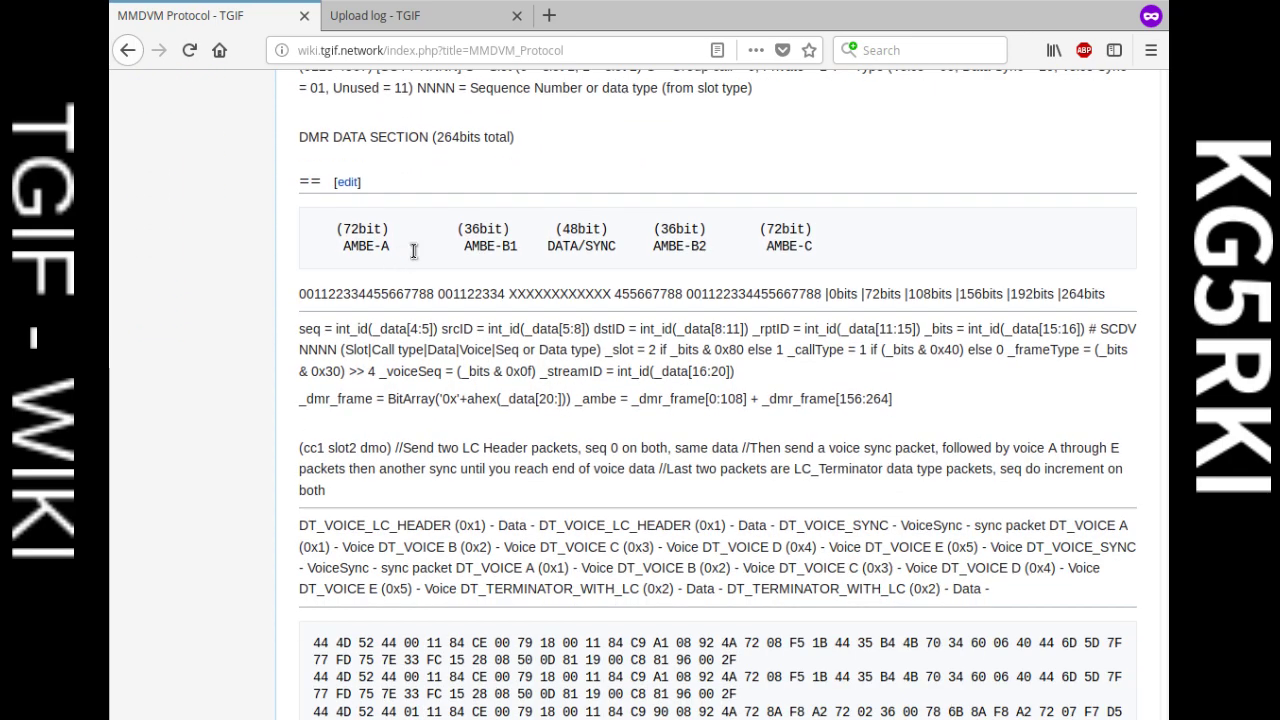
scroll(631, 357, "down", 6)
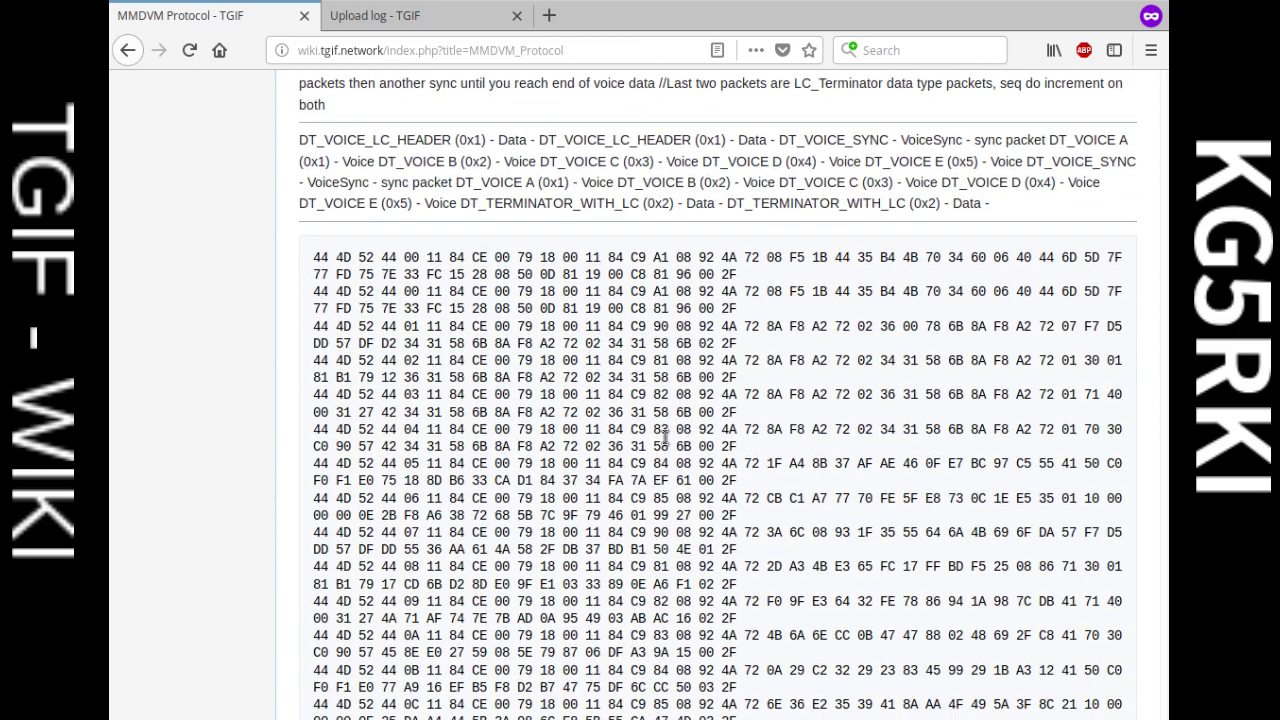
scroll(487, 186, "down", 20)
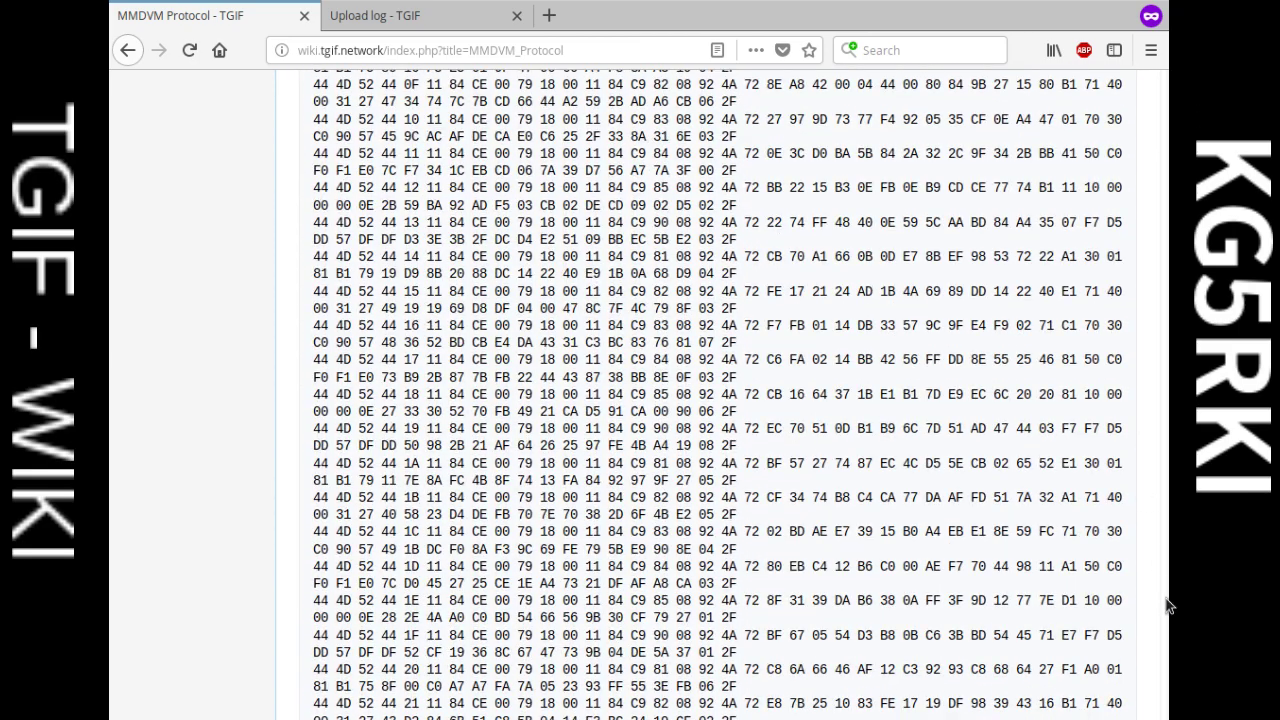
scroll(1167, 635, "down", 18)
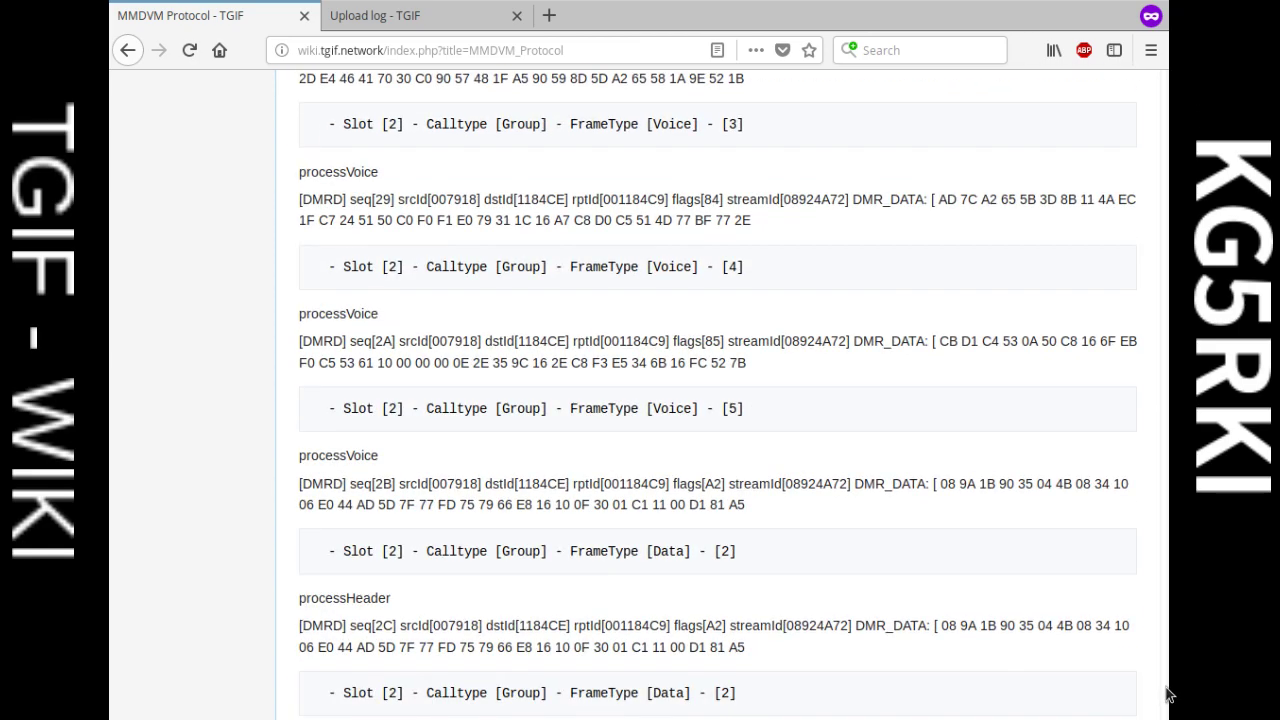
scroll(1167, 693, "down", 4)
scroll(1150, 386, "up", 20)
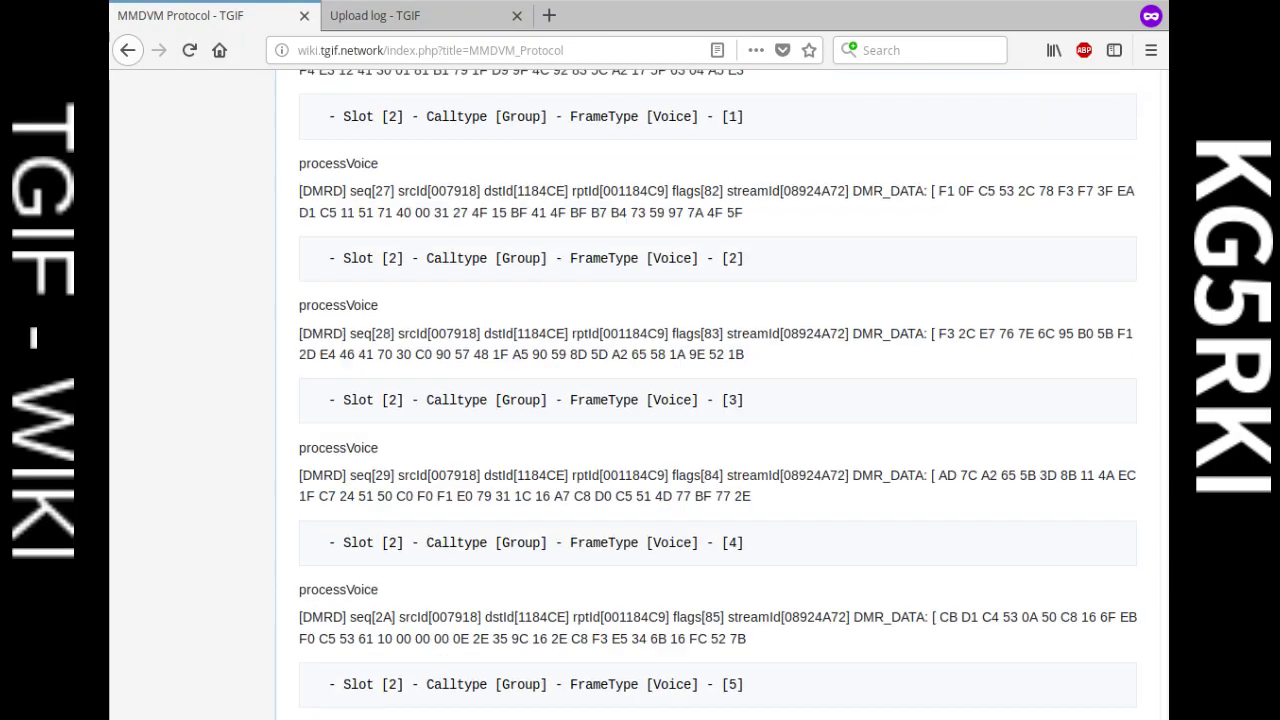
scroll(1150, 386, "up", 20)
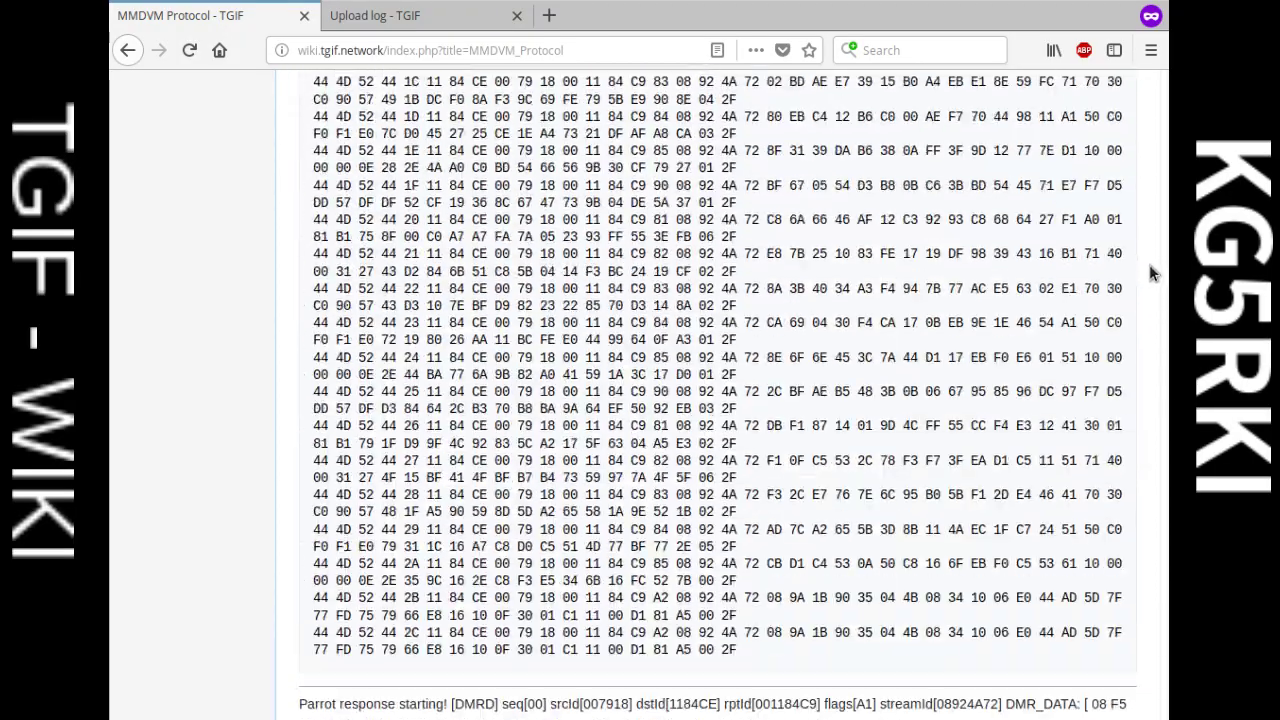
scroll(1150, 192, "up", 5)
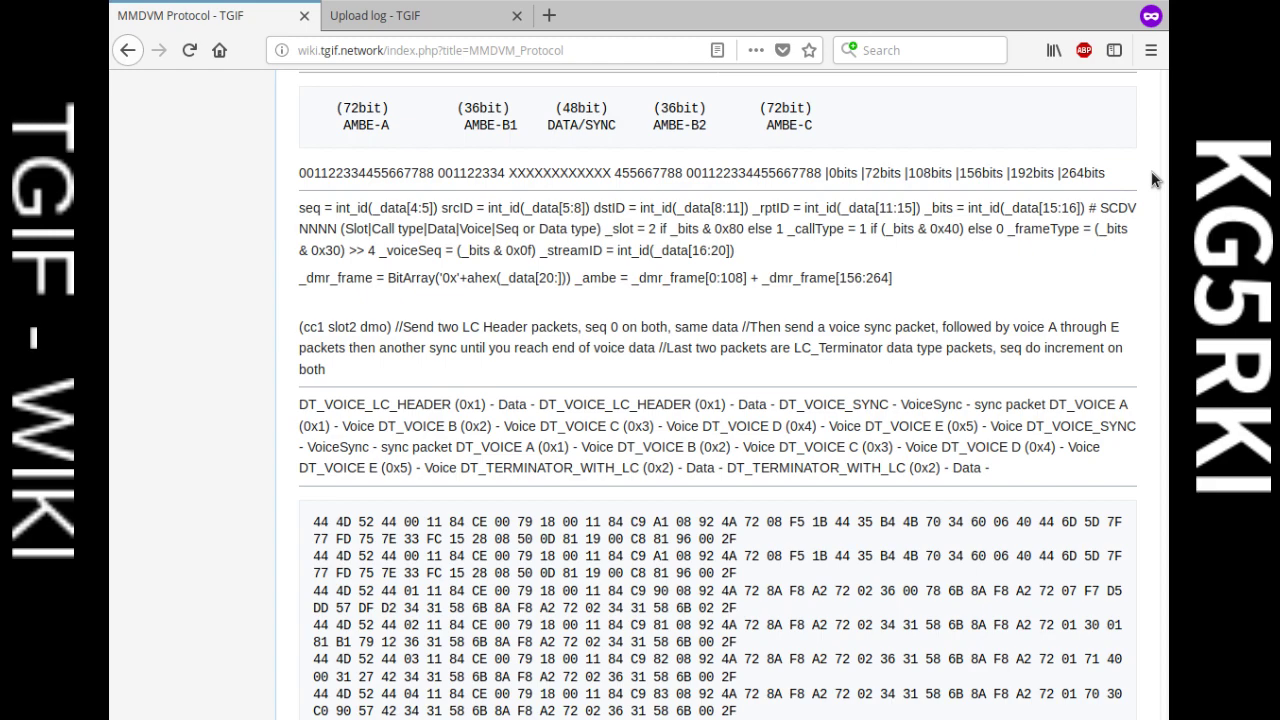
scroll(1151, 178, "up", 1)
scroll(1151, 176, "up", 20)
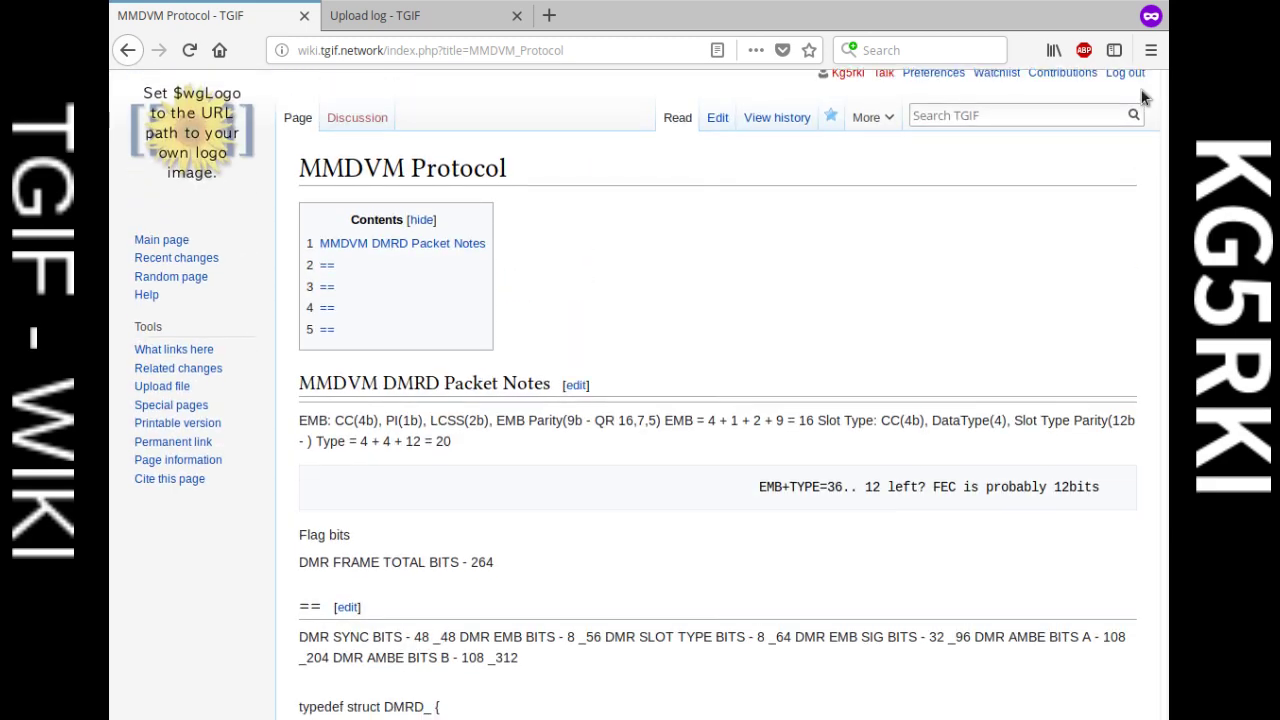
scroll(1146, 200, "down", 20)
scroll(1154, 594, "down", 15)
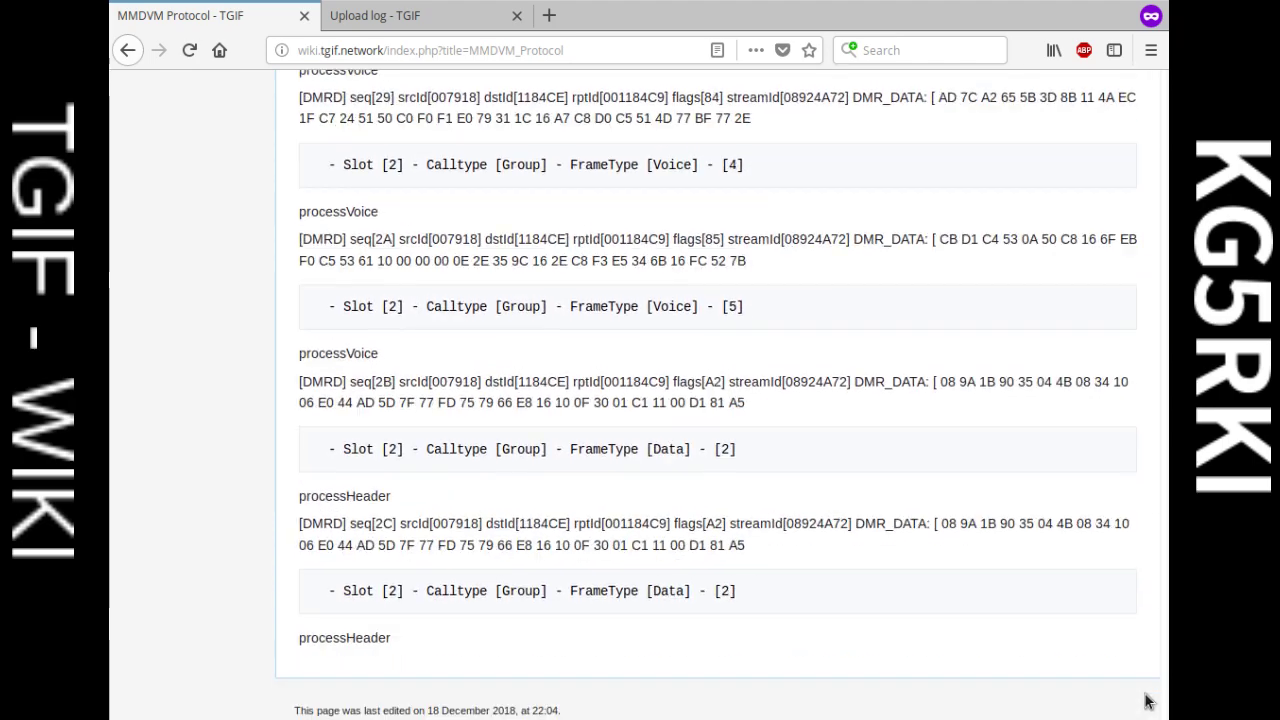
Step: Inspect the run-together seq code line by selecting part of it, then clear the selection
left_click_drag(1165, 650, 1123, 68)
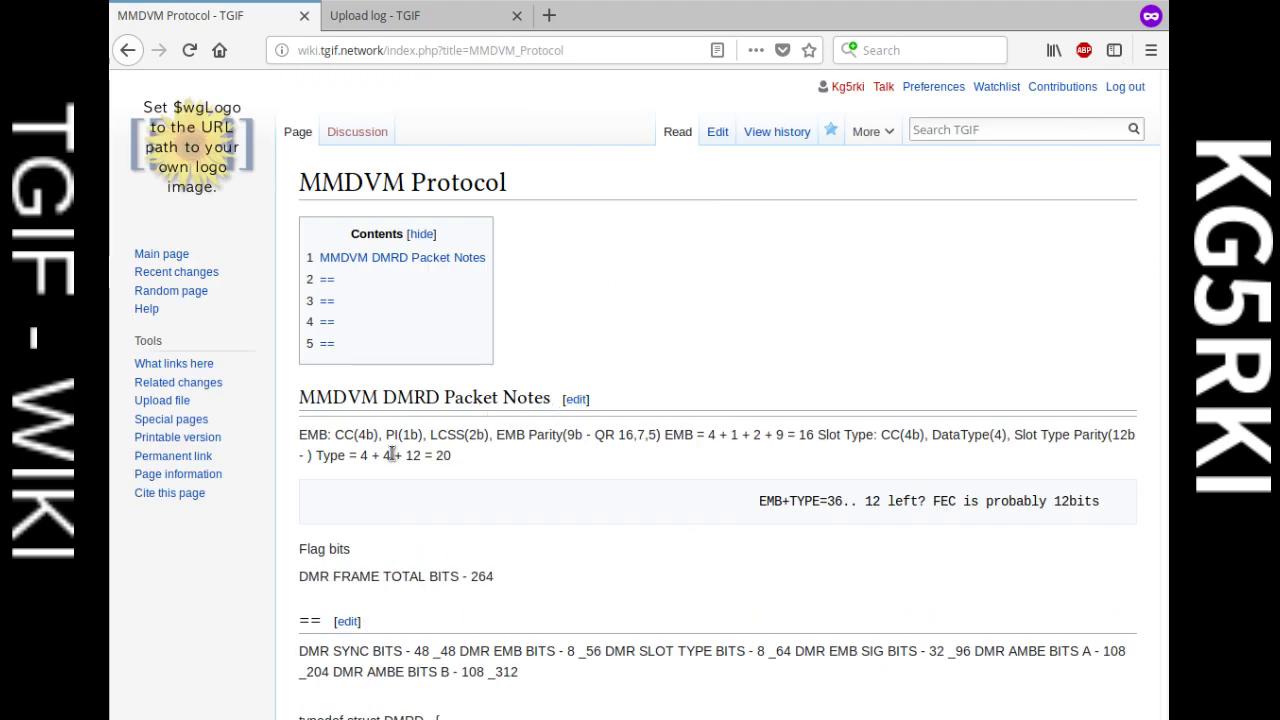
scroll(449, 475, "down", 11)
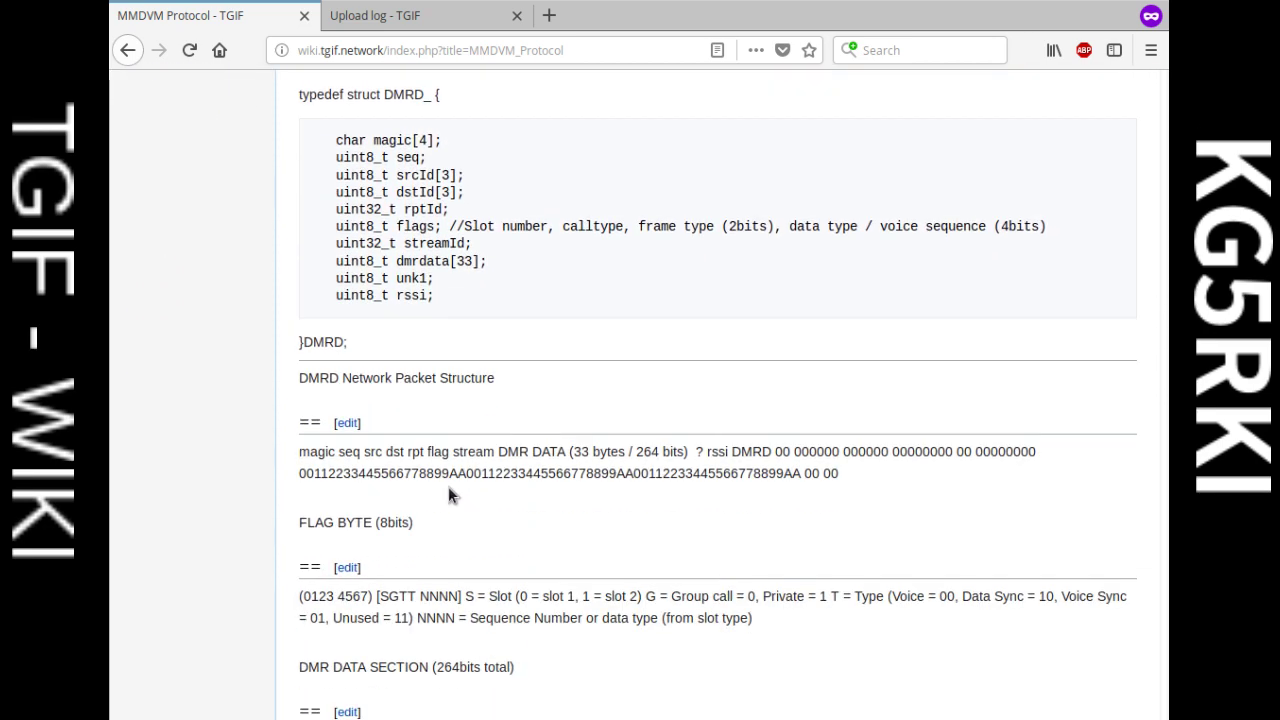
scroll(820, 484, "down", 5)
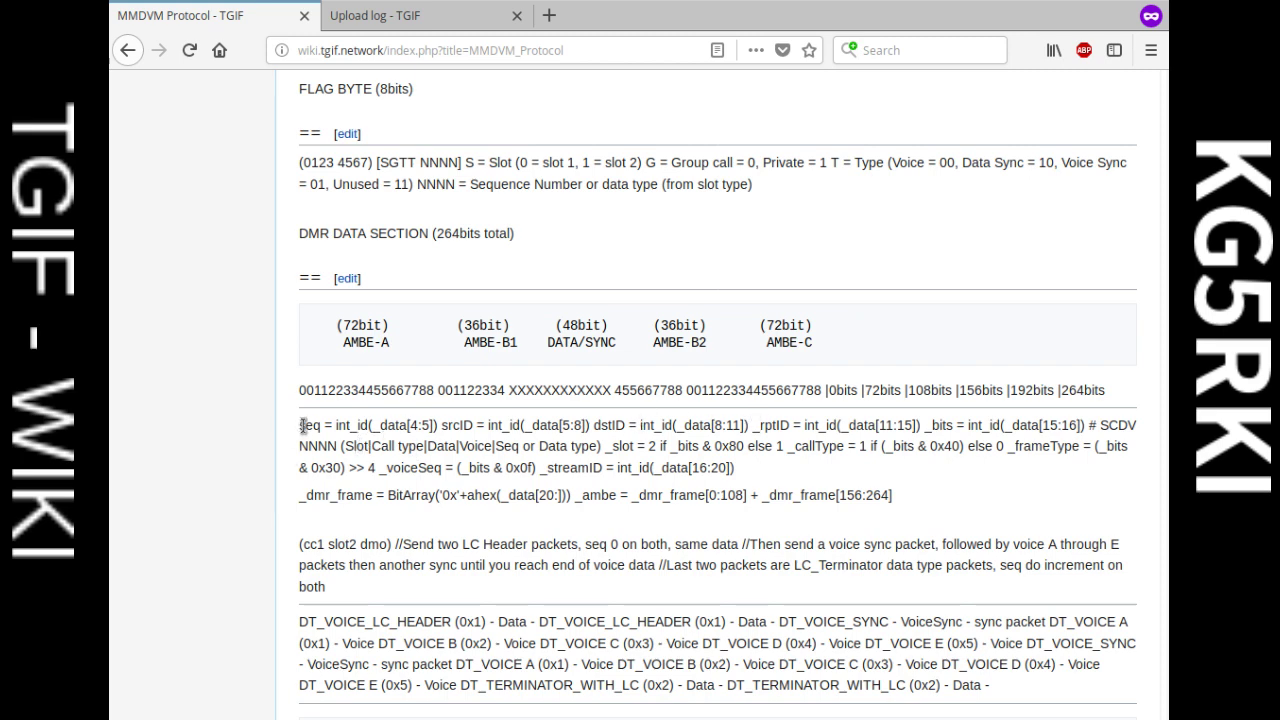
left_click_drag(299, 425, 763, 423)
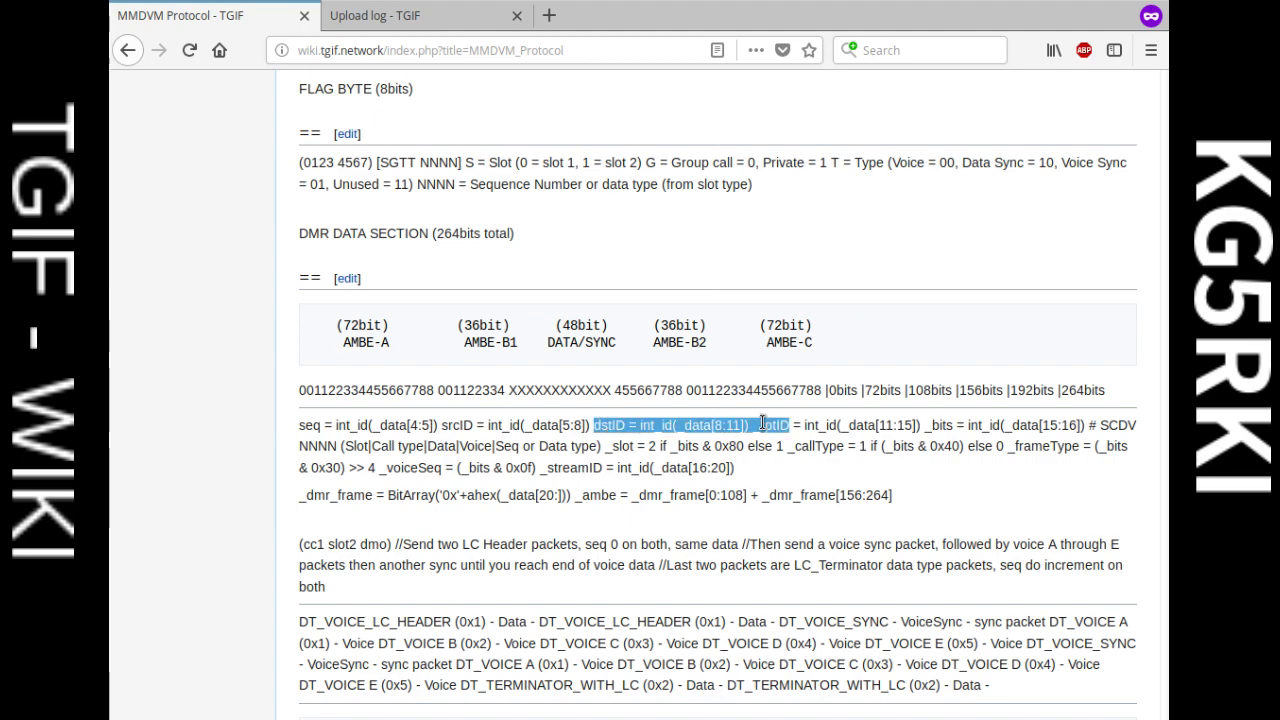
left_click(782, 423)
scroll(620, 330, "up", 3)
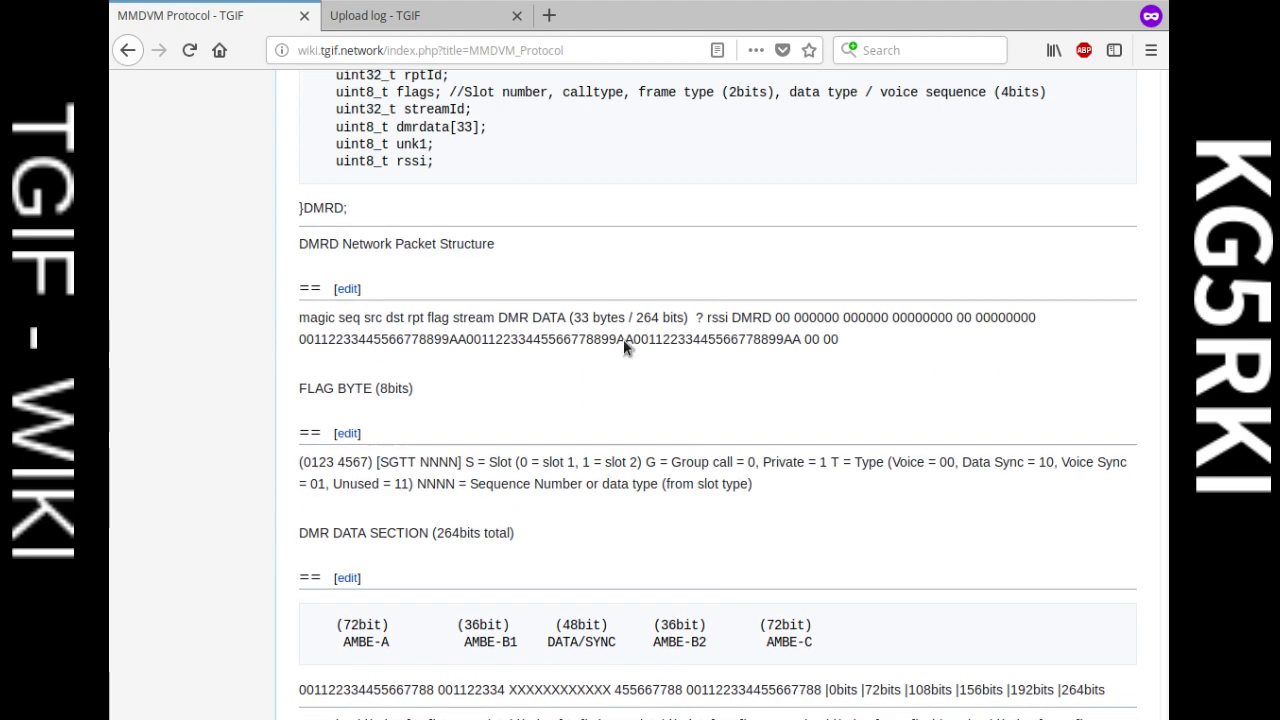
scroll(607, 349, "down", 3)
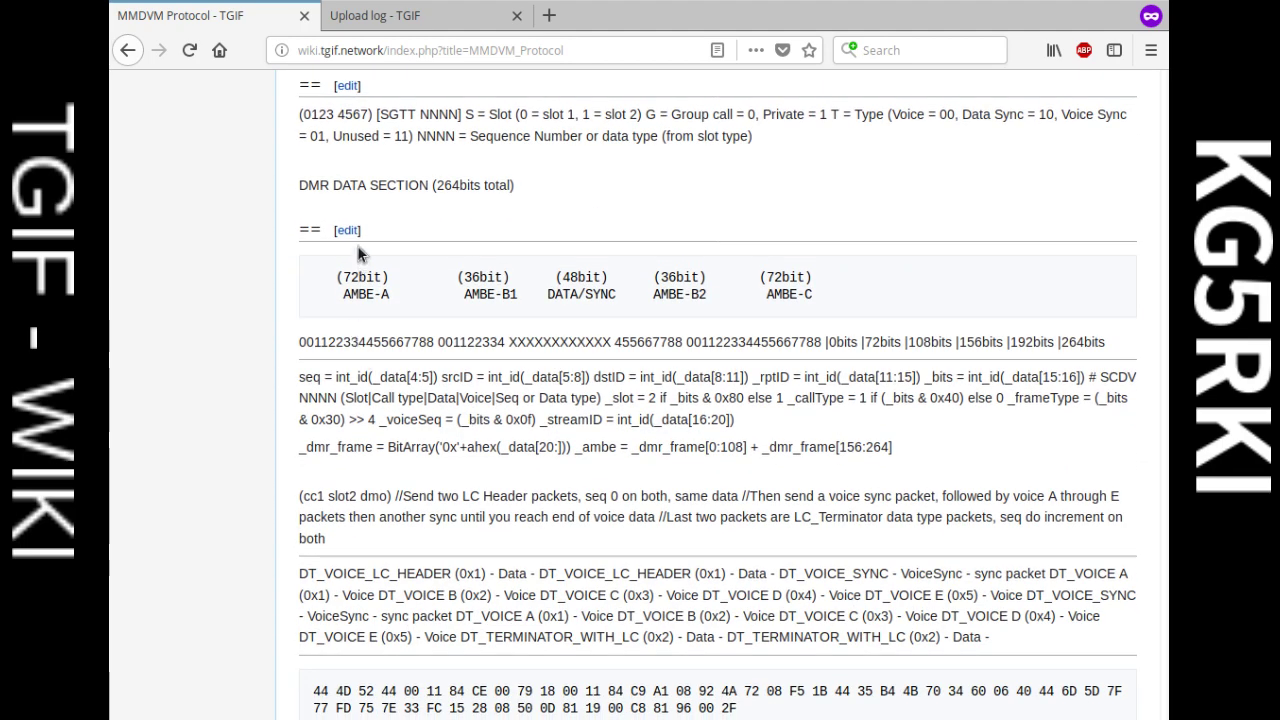
Step: Open the DMR data section for editing and put a line break after the seq line
left_click(347, 231)
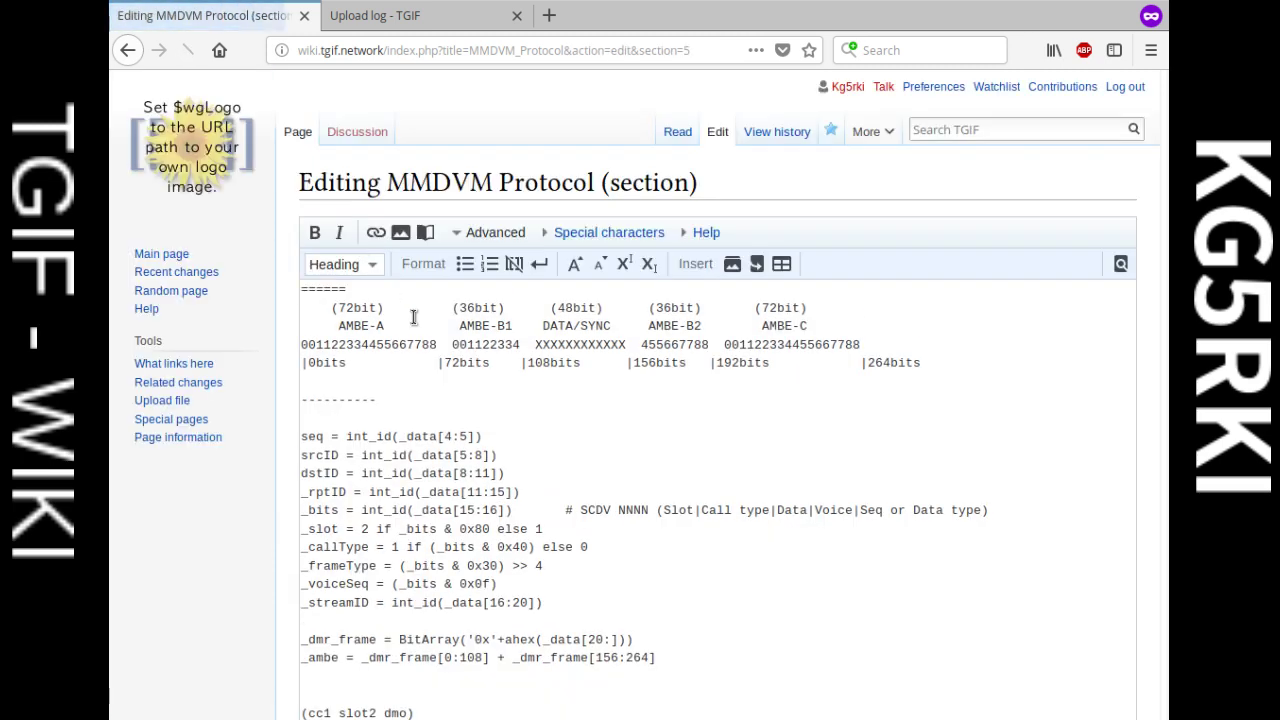
scroll(545, 485, "down", 3)
scroll(531, 495, "up", 1)
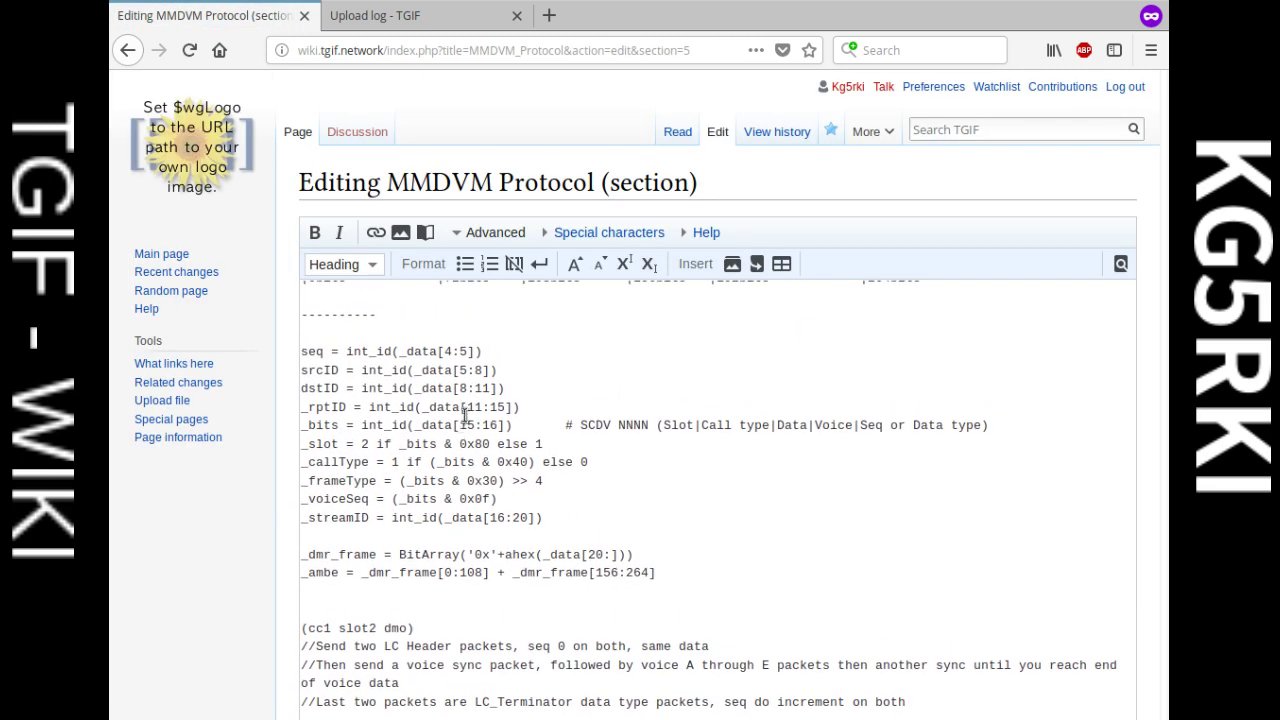
left_click(514, 355)
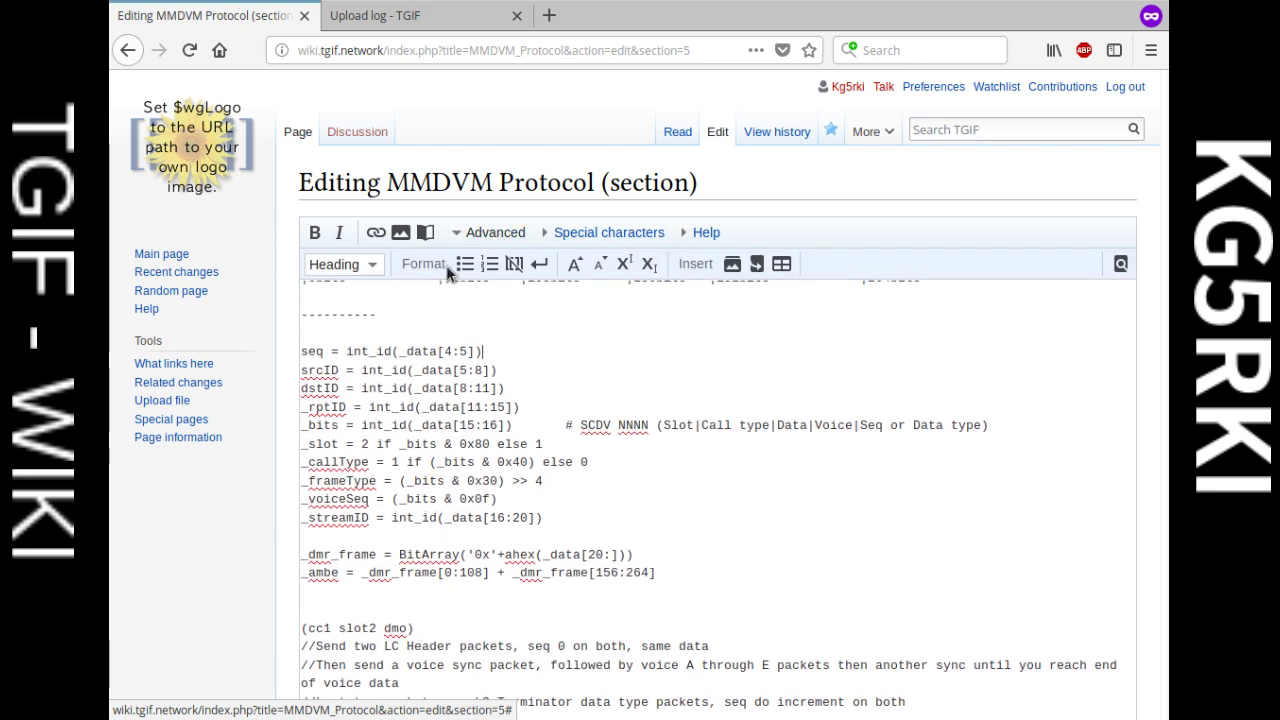
left_click(539, 266)
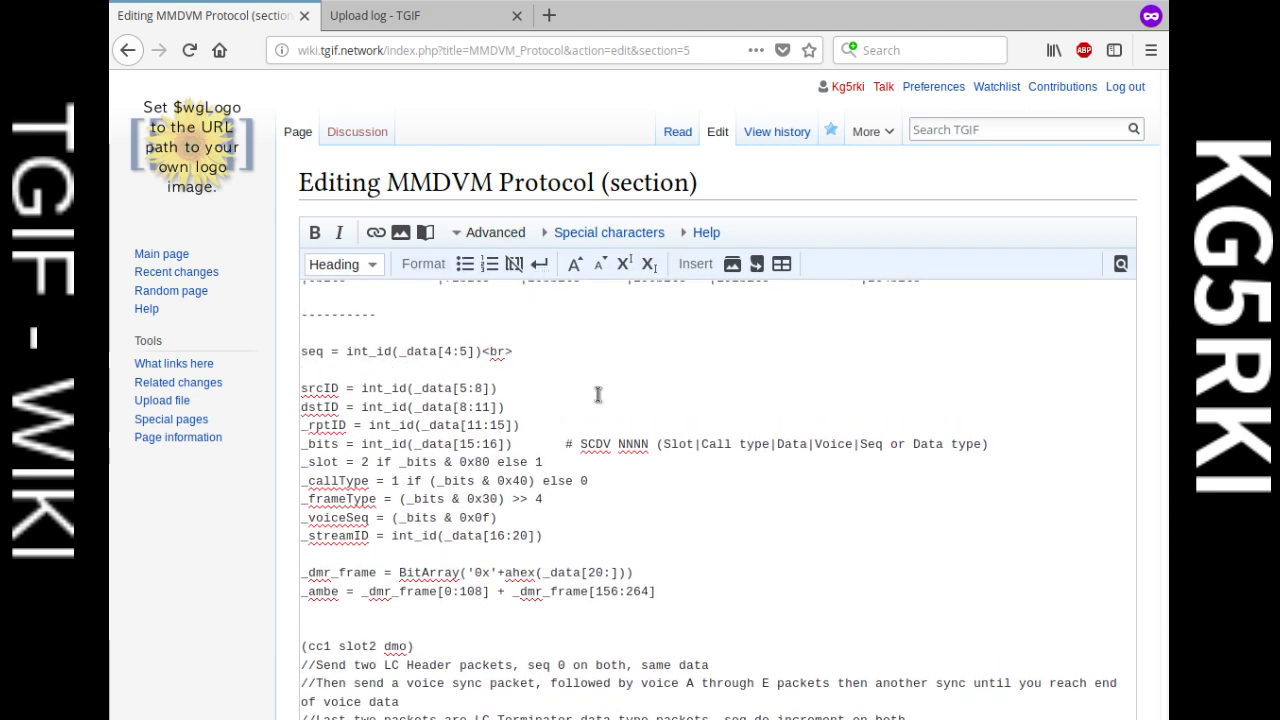
key("BackSpace")
key("Right")
key("Right")
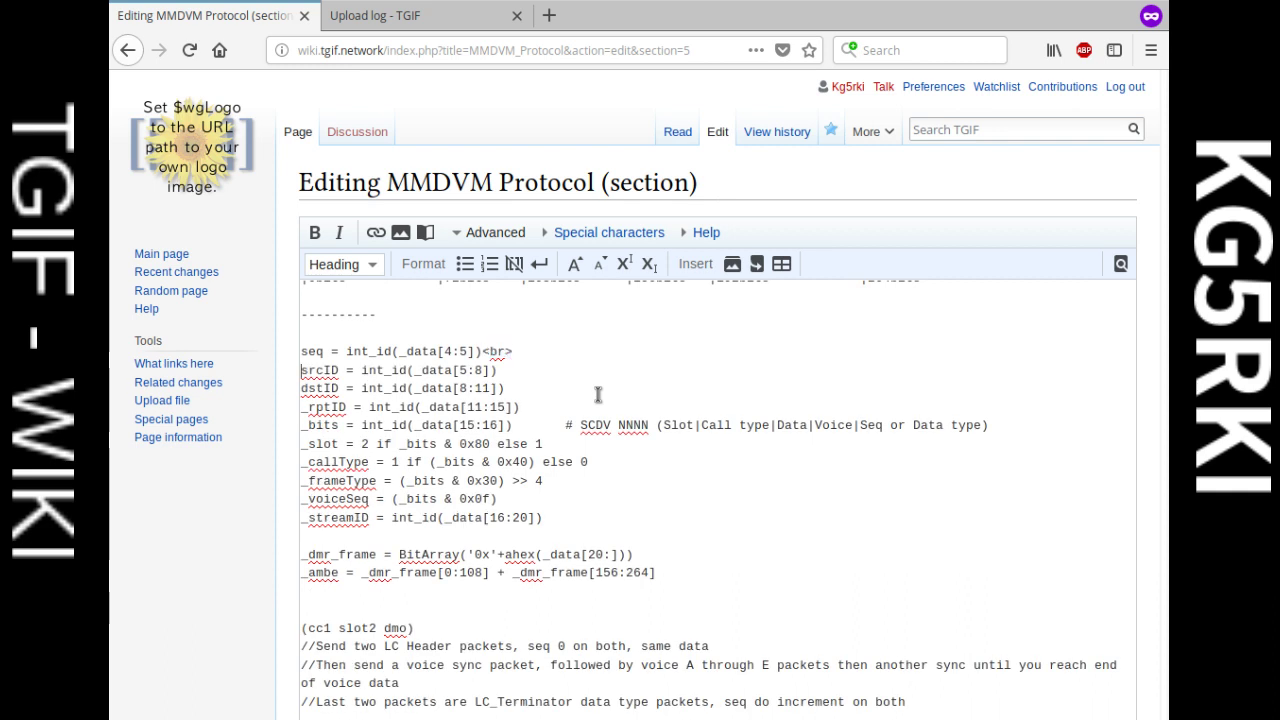
Step: Break the srcID, dstID, _rptID, _bits, _slot, _callType, _frameType, _voiceSeq, _streamID, _dmr_frame and _ambe lines
left_click(568, 370)
type("<br>")
left_click(567, 389)
type("<br>")
left_click(568, 408)
type("<br>")
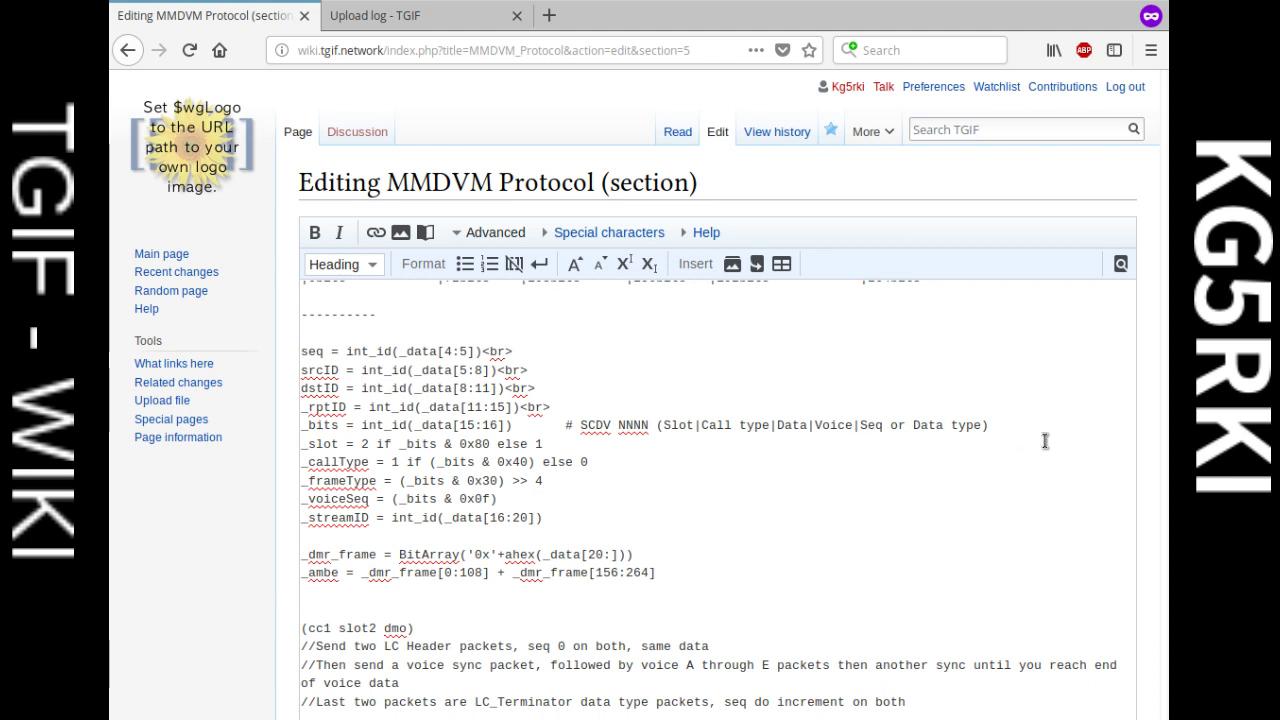
type("<br>")
left_click(623, 446)
type("<br>")
left_click(637, 463)
type("<br>")
left_click(594, 480)
type("<br>")
left_click(583, 498)
type("<br>")
left_click(586, 517)
type("<br>")
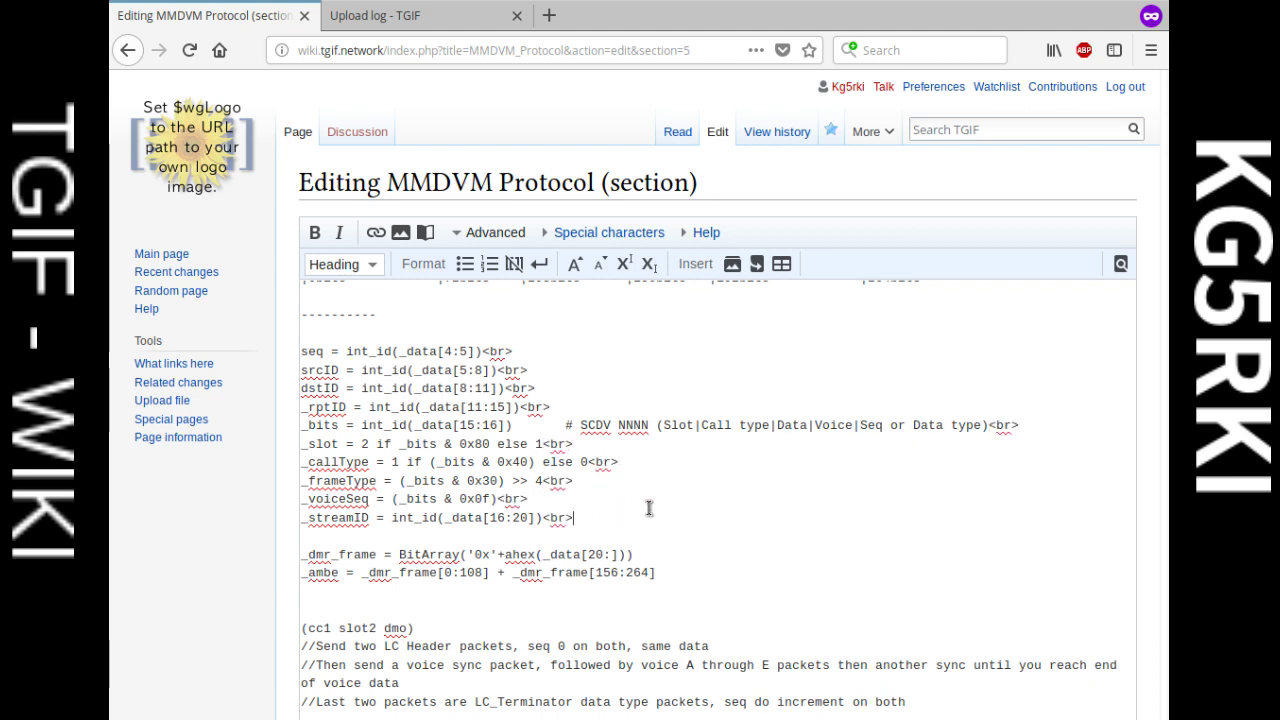
scroll(655, 513, "down", 2)
left_click(676, 427)
type("<br>")
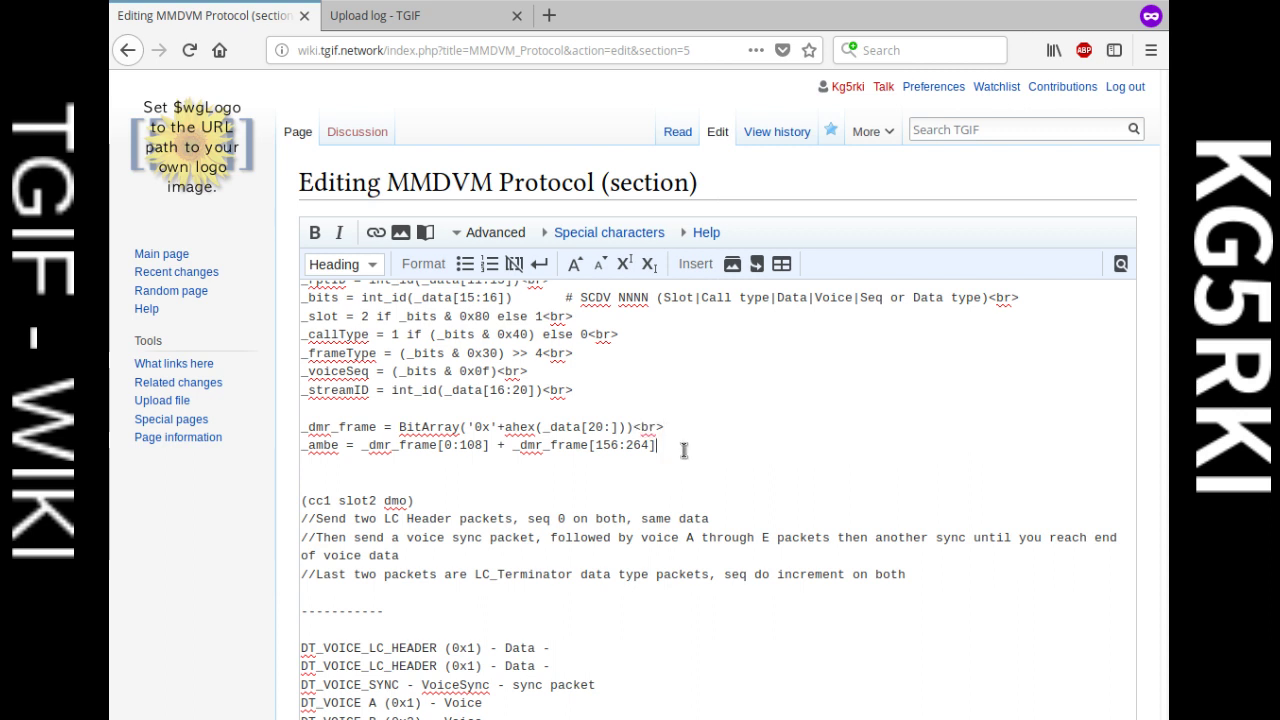
left_click(682, 446)
type("<br>")
Step: Add line breaks after the (cc1 slot2 dmo), LC Header, voice sync and Last two packets comments
scroll(546, 488, "down", 1)
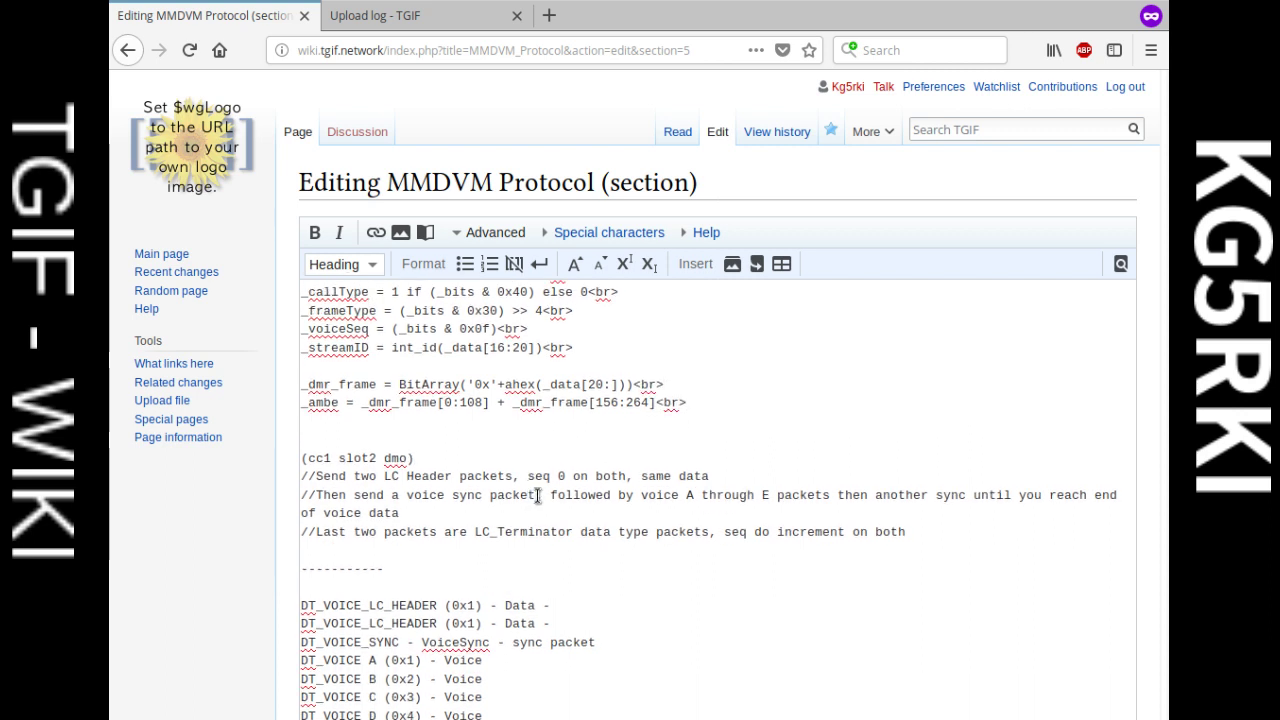
left_click(560, 458)
type("<br>")
left_click(757, 477)
type("<br>")
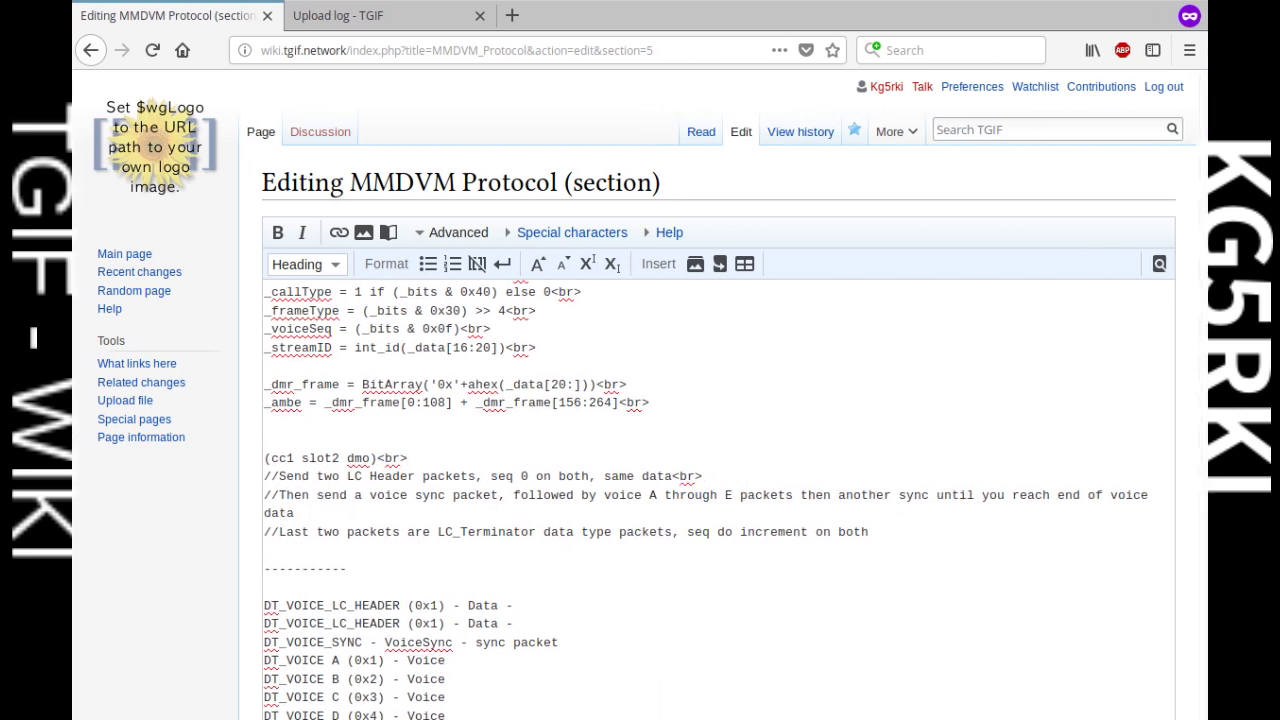
left_click(1176, 495)
type("<br>")
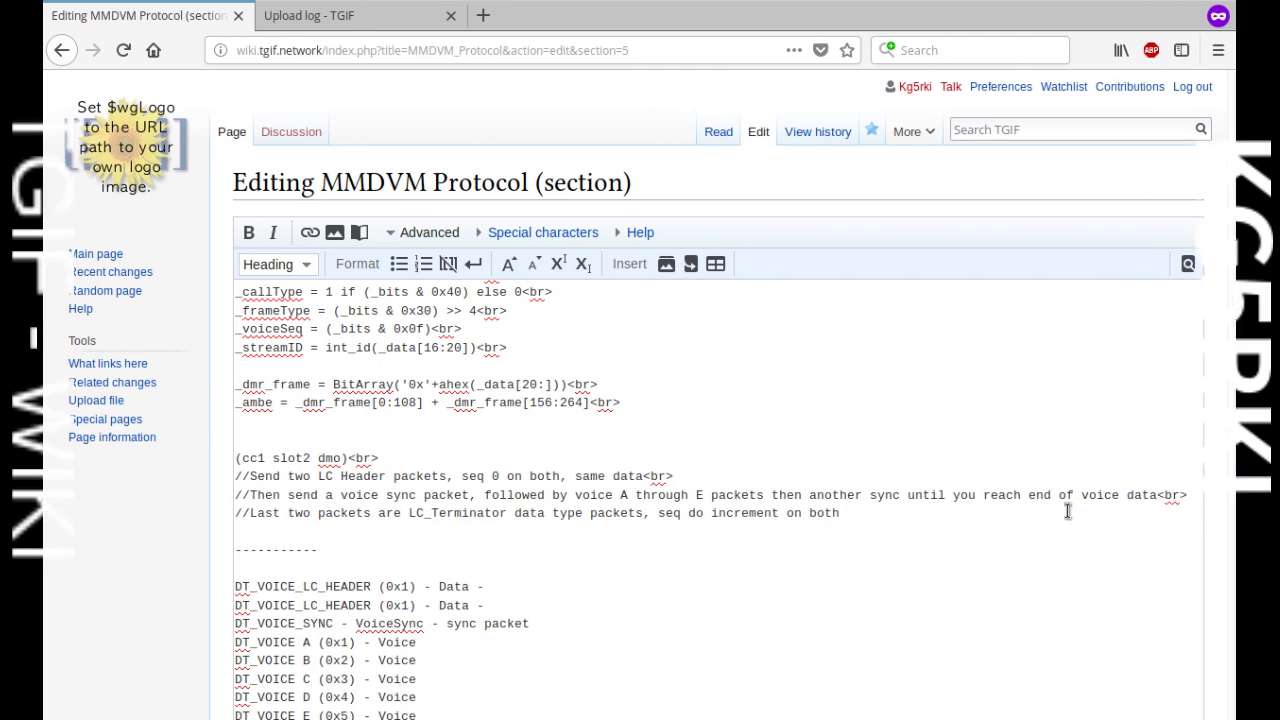
type("<br>")
Step: Break both DT_VOICE_LC_HEADER lines, the DT_VOICE_SYNC lines and the DT_VOICE A–E lines
left_click_drag(1238, 510, 1140, 508)
scroll(640, 474, "down", 4)
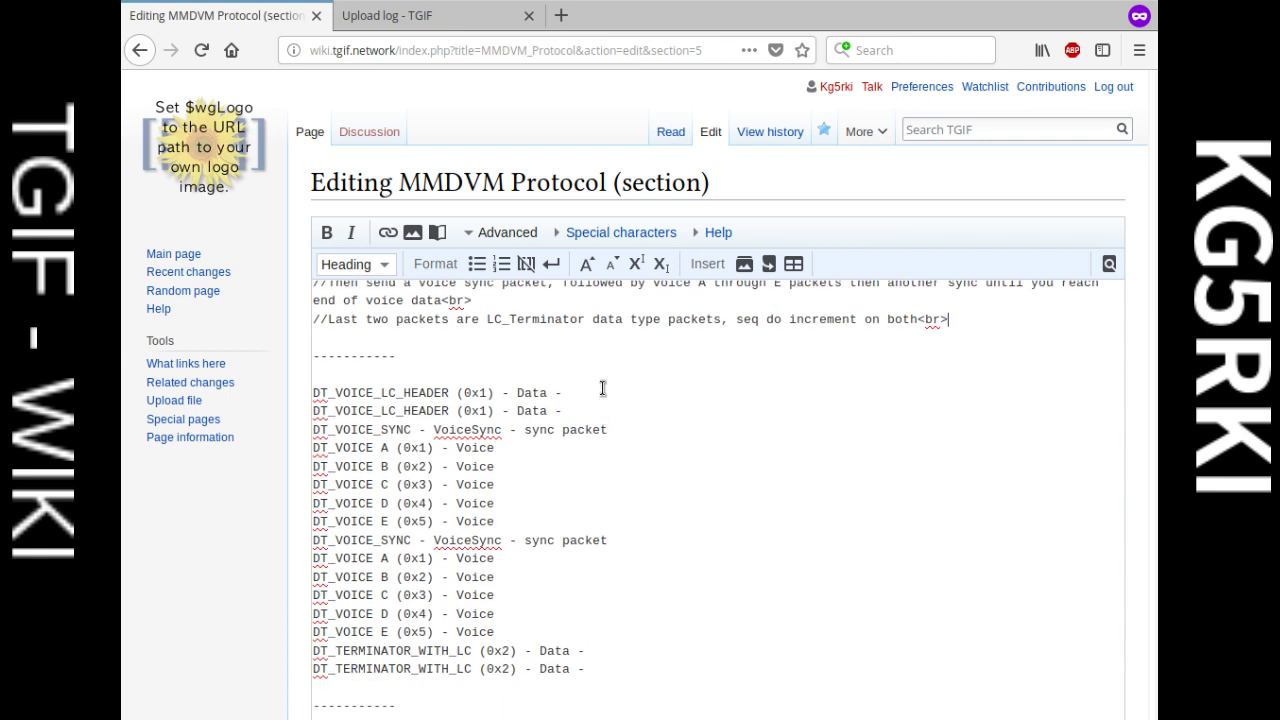
left_click(604, 388)
type("<br>")
left_click(618, 412)
type("<br>")
left_click(634, 430)
type("<br>")
left_click(604, 451)
type("<br>")
left_click(578, 467)
type("<br>")
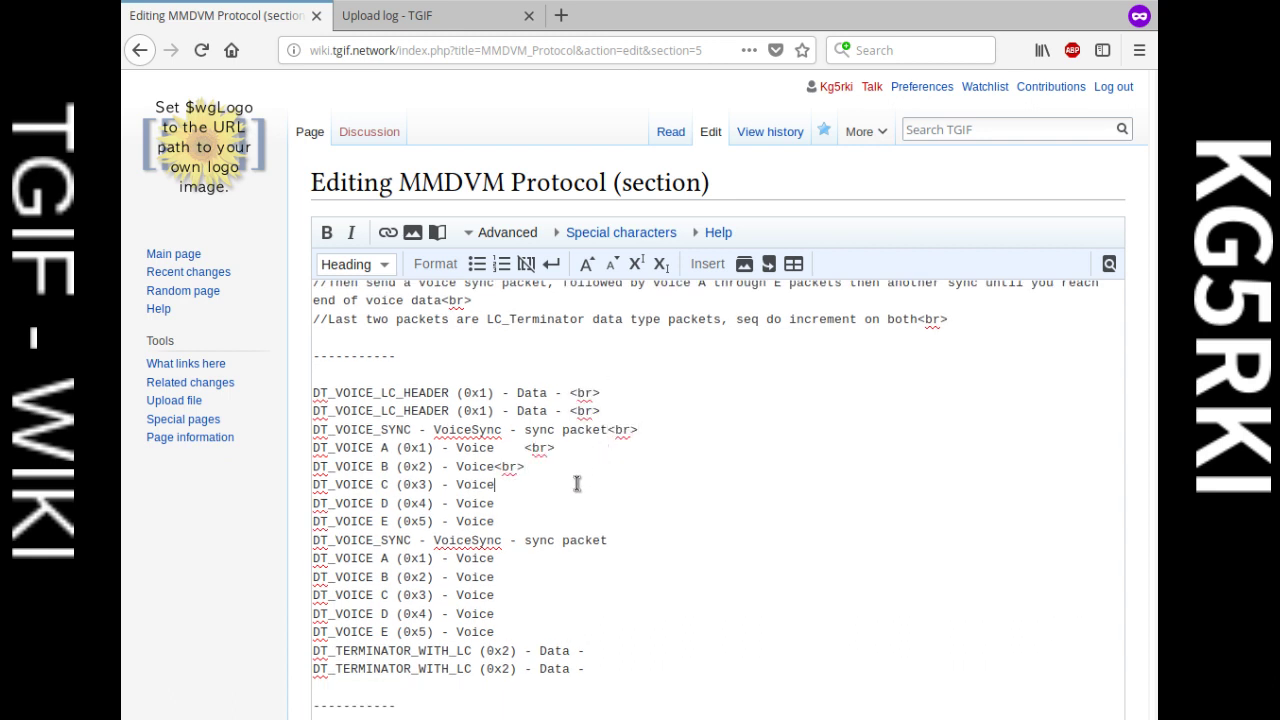
type("<br>")
left_click(574, 503)
type("<br>")
left_click(576, 521)
type("<br>")
left_click(632, 539)
type("<br>")
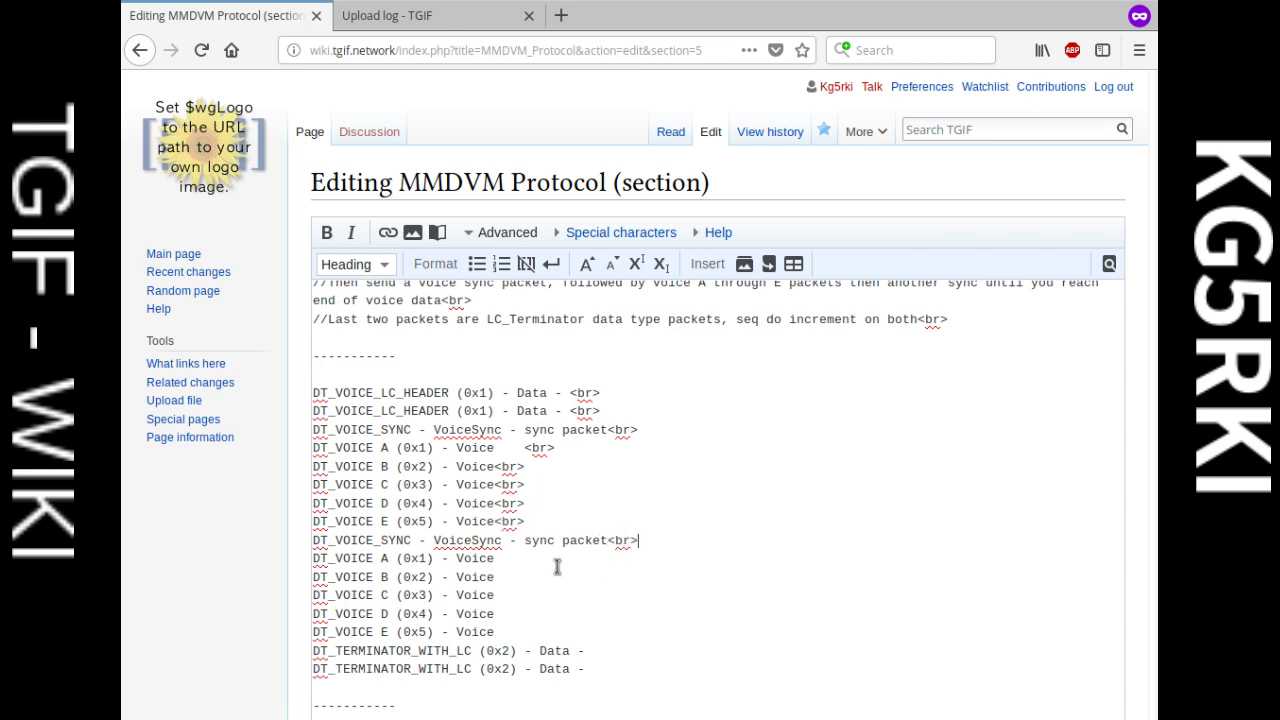
Step: Break the second DT_VOICE A–E lines and both DT_TERMINATOR_WITH_LC lines
left_click(552, 560)
type("<br>")
type("<br>")
left_click(551, 596)
type("<br>")
left_click(551, 613)
type("<br>")
left_click(553, 632)
type("<br>")
left_click(634, 650)
type("<br>")
left_click(626, 668)
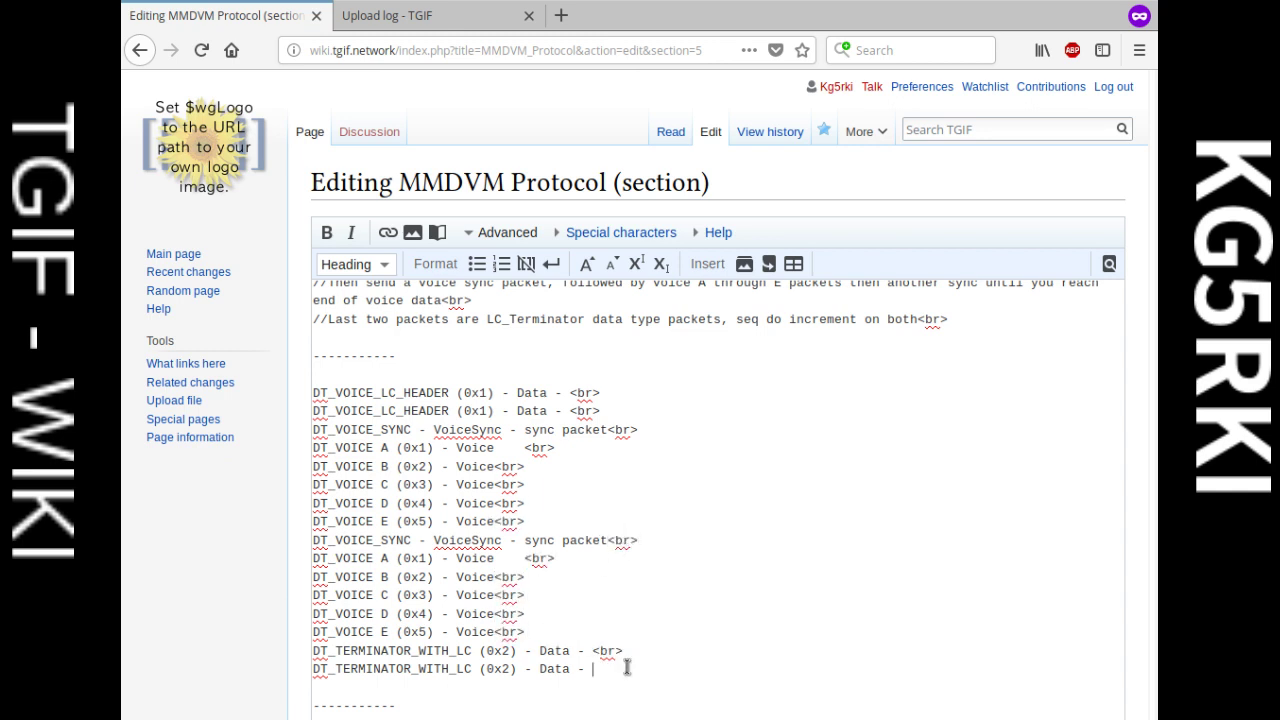
type("<br>")
Step: Put line breaks after the first hex packet lines, through the one ending 16 02 2F
scroll(645, 600, "down", 5)
scroll(647, 597, "down", 3)
scroll(645, 575, "up", 3)
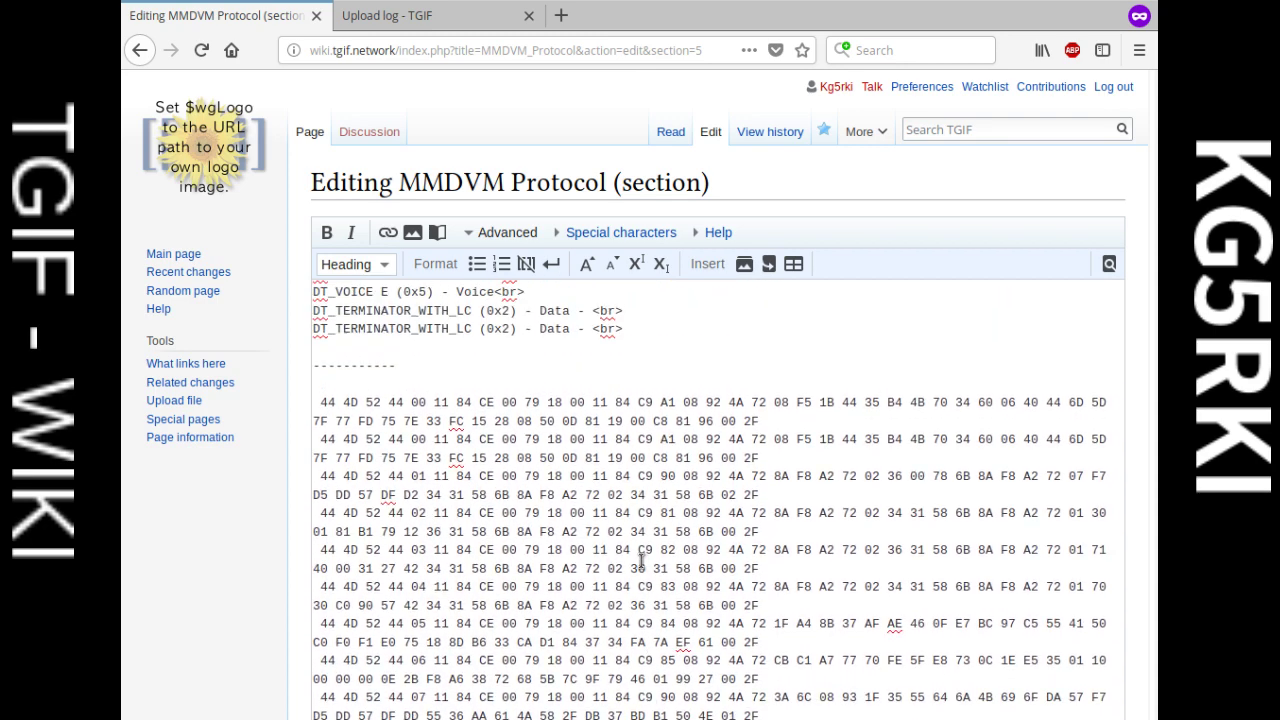
left_click(786, 419)
type("<br>")
left_click(788, 455)
type("<br>")
type("<br>")
left_click(779, 531)
type("<br>")
left_click(777, 568)
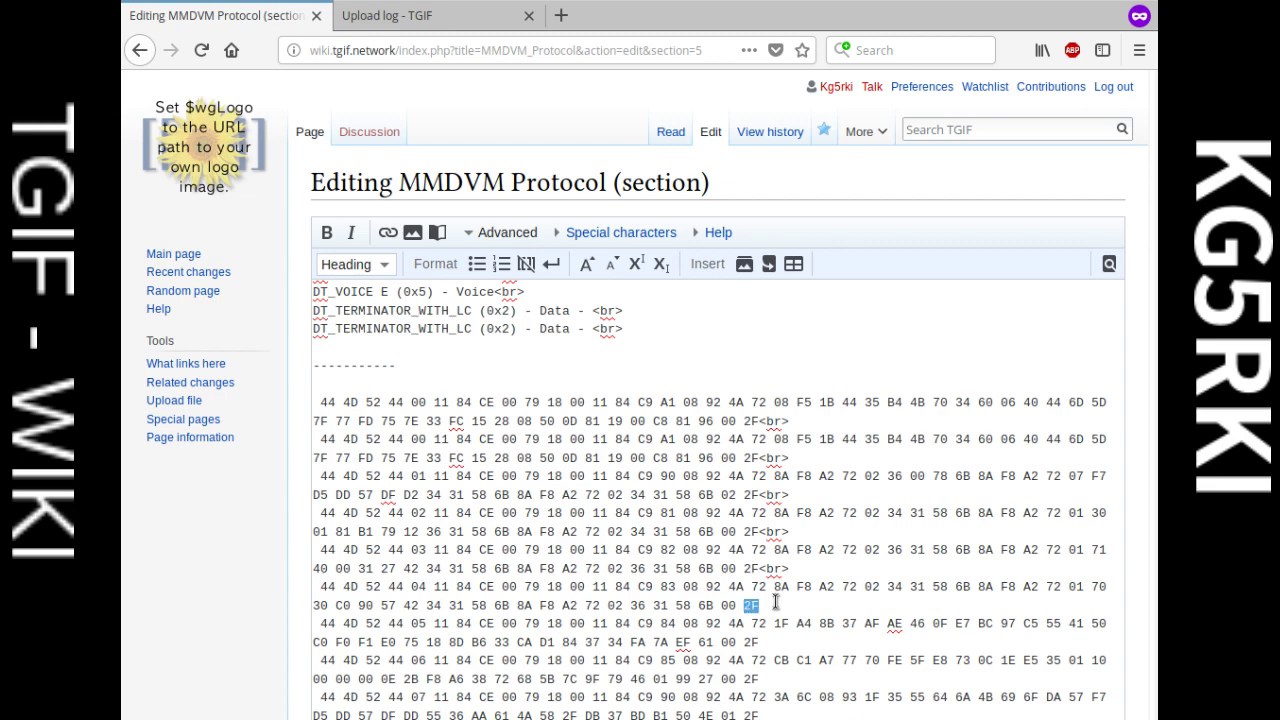
type("2F<br>")
type("<br>")
scroll(794, 622, "down", 3)
left_click(784, 512)
type("<br>")
scroll(783, 530, "down", 3)
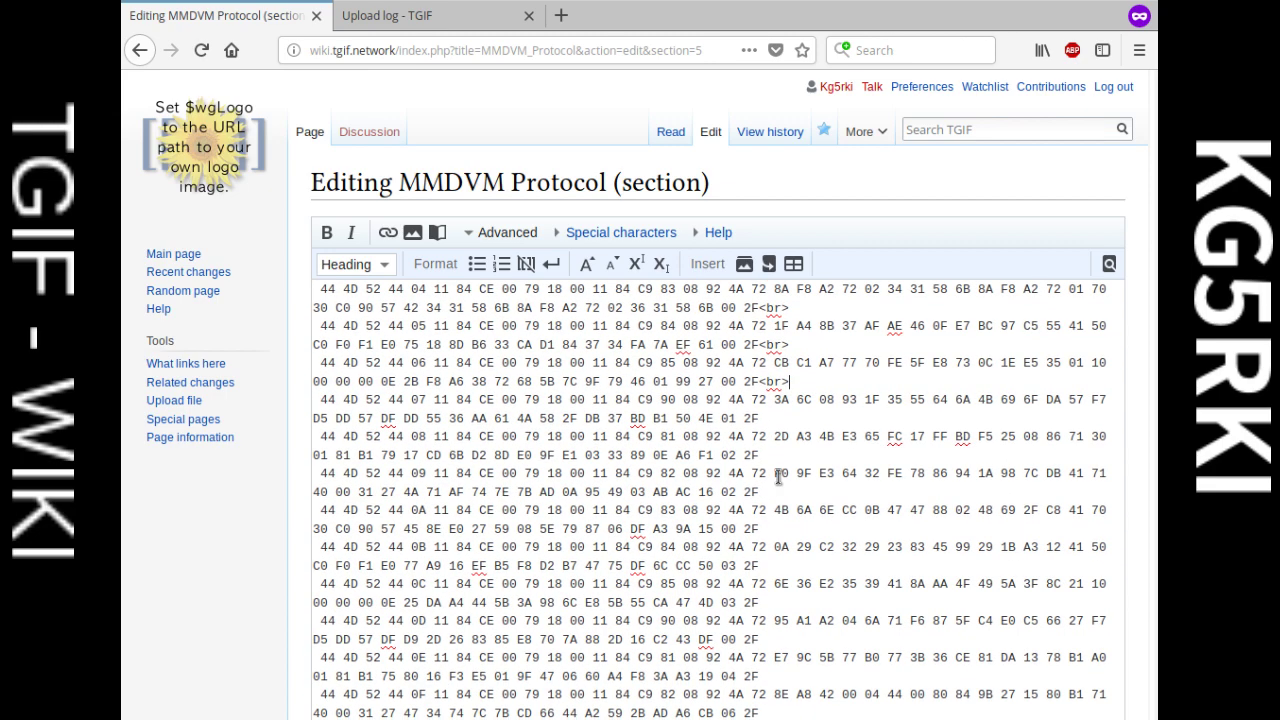
left_click(783, 420)
type("<br>")
left_click(789, 457)
type("<br>")
left_click(794, 490)
type("<br>")
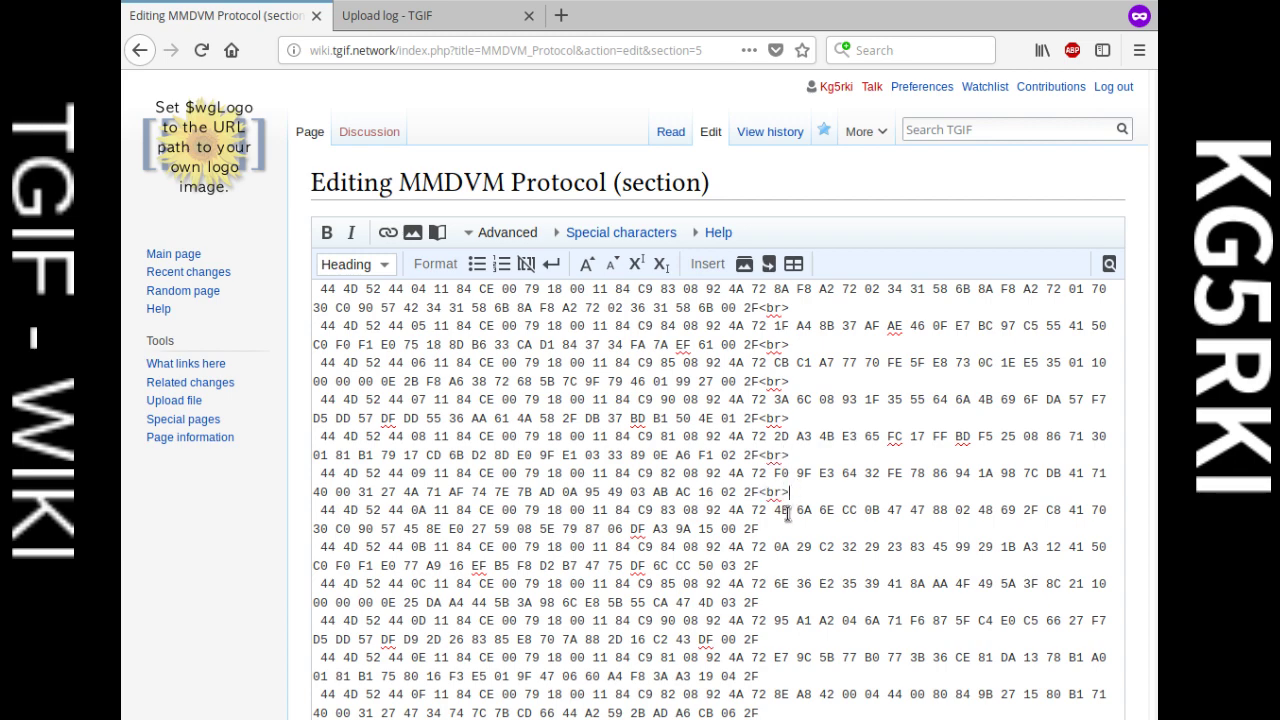
scroll(782, 510, "down", 3)
Step: Break the middle hex packet lines, from 50 03 2F through 37 01 2F
type("<br>")
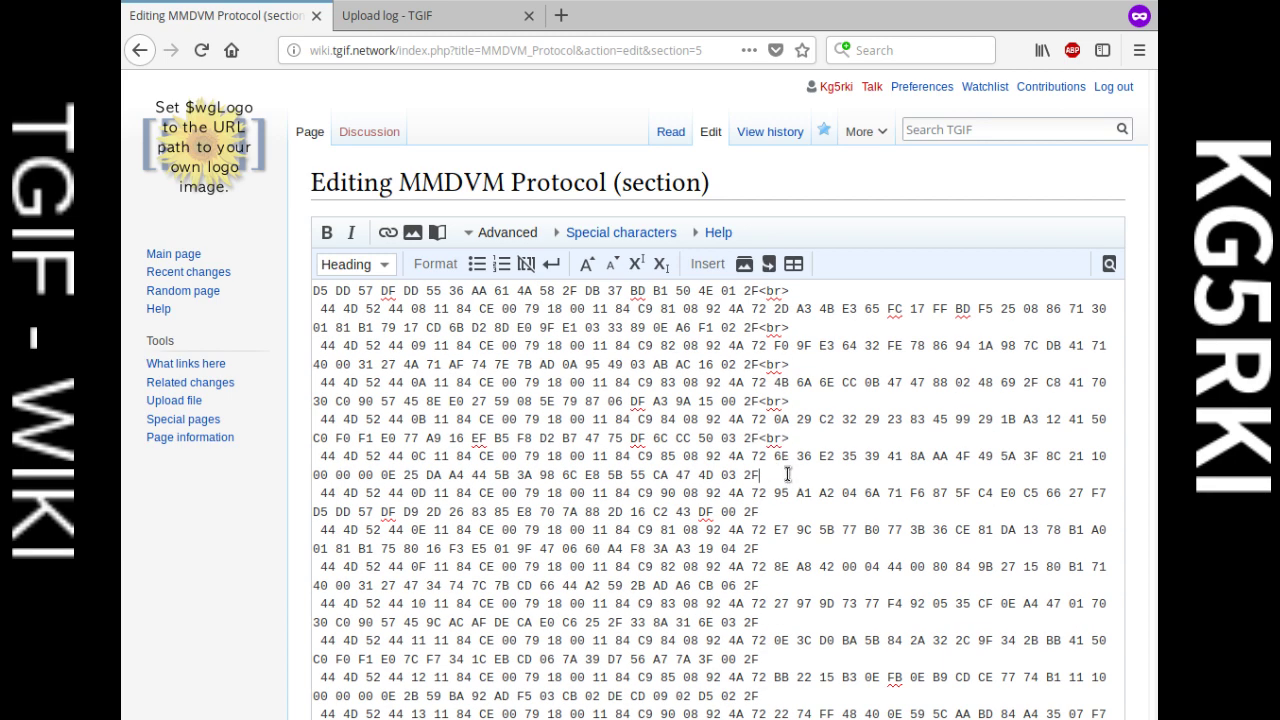
left_click(789, 474)
type("<br>")
left_click(789, 511)
type("<br>")
left_click(784, 548)
type("<br>")
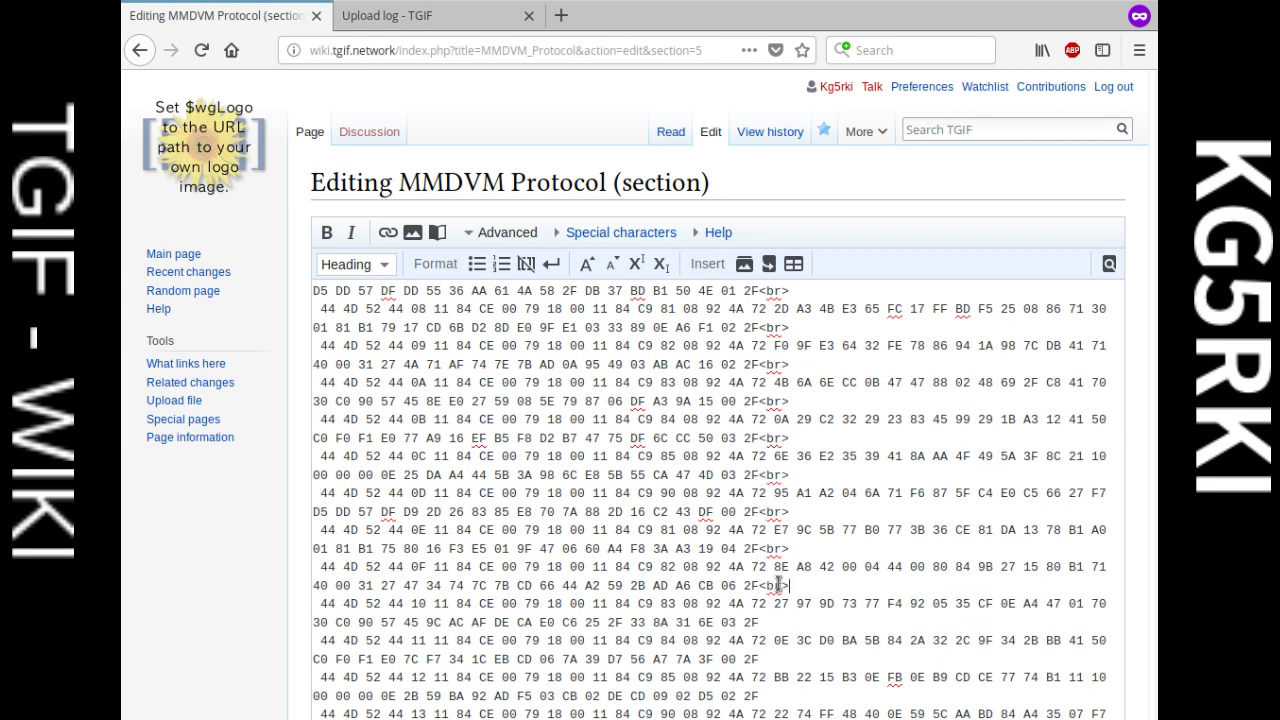
left_click(773, 621)
type("<br>")
scroll(773, 621, "down", 3)
left_click(782, 531)
type("<br>")
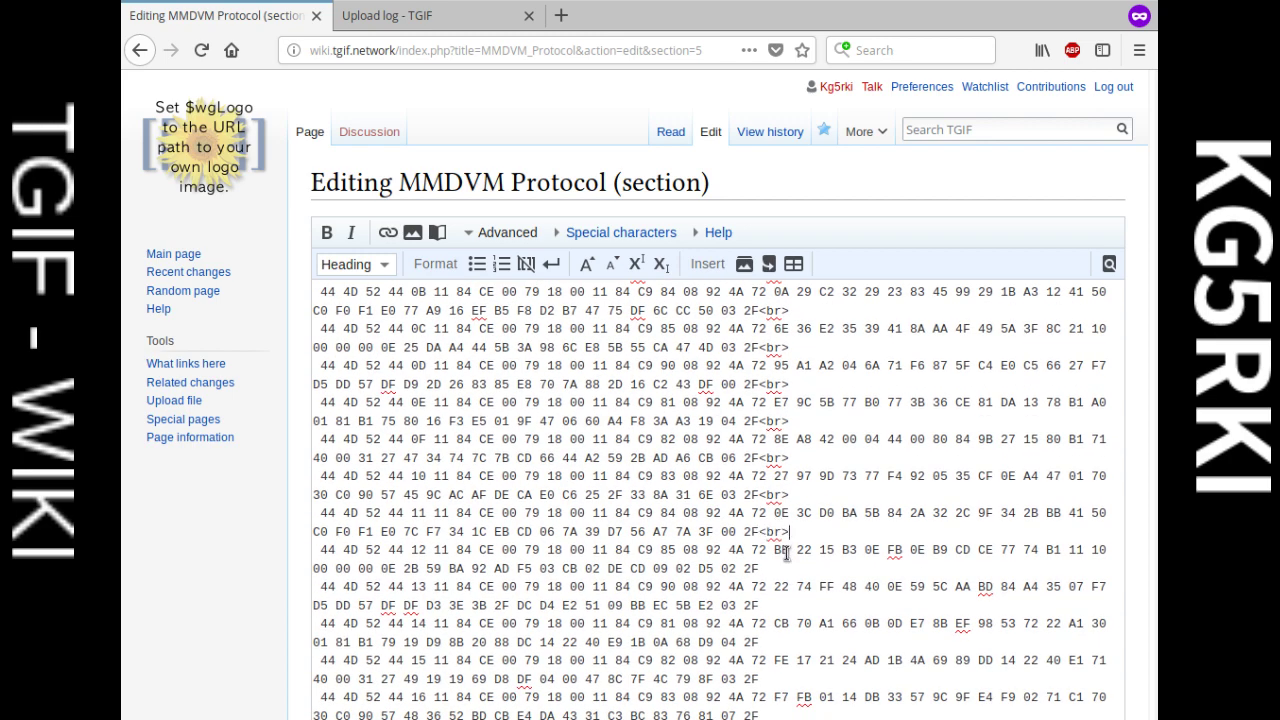
left_click(780, 600)
scroll(780, 600, "down", 3)
type("<br>")
left_click(777, 520)
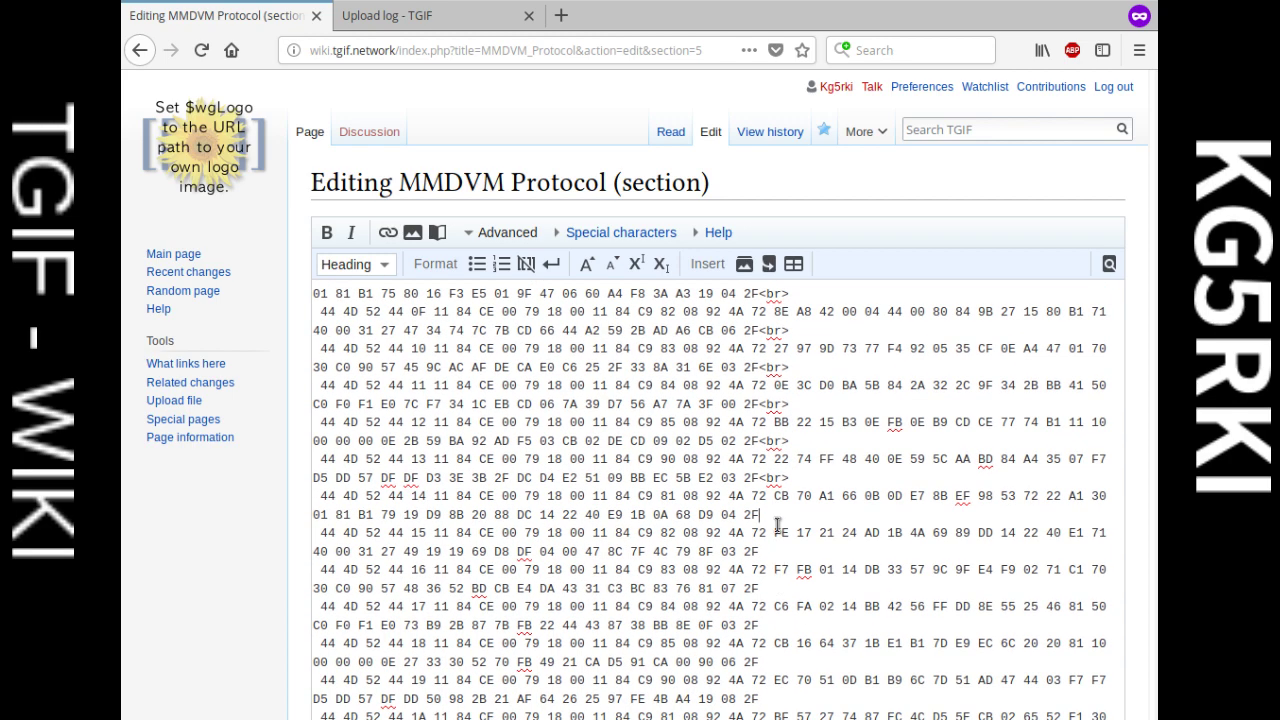
type("<br>")
left_click(779, 588)
type("<br>")
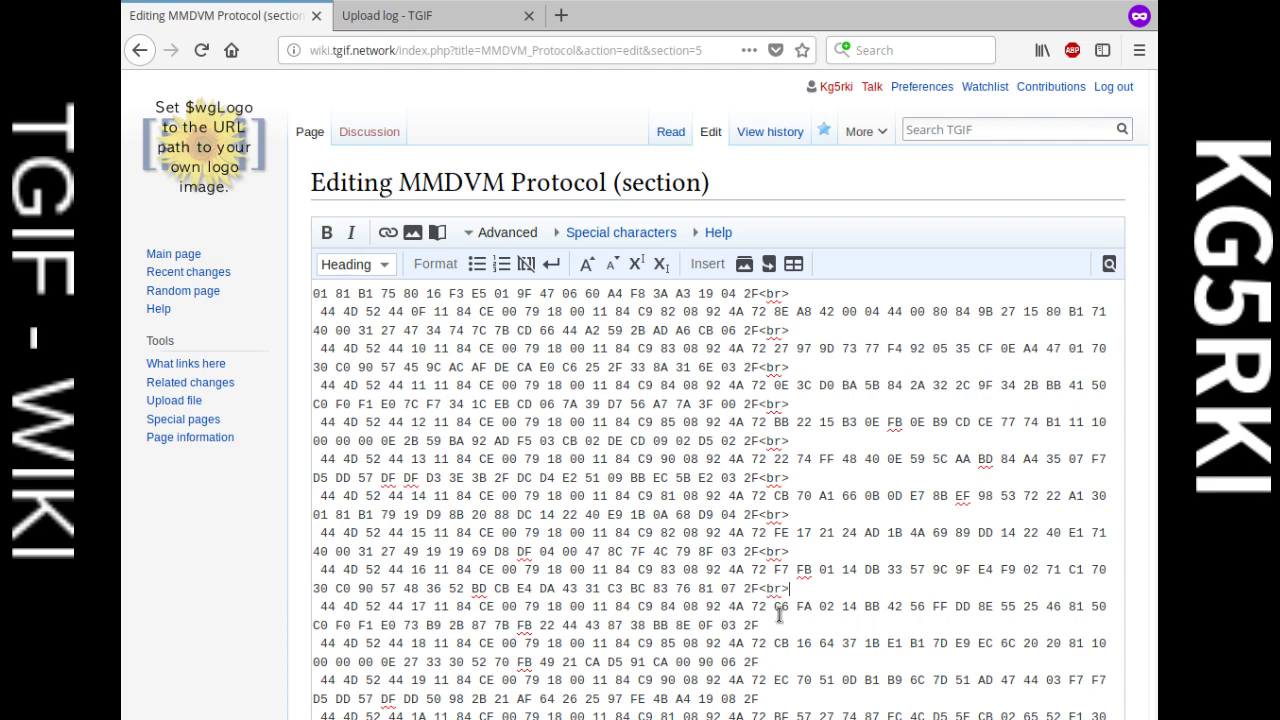
left_click(777, 624)
type("<br>")
scroll(788, 513, "down", 4)
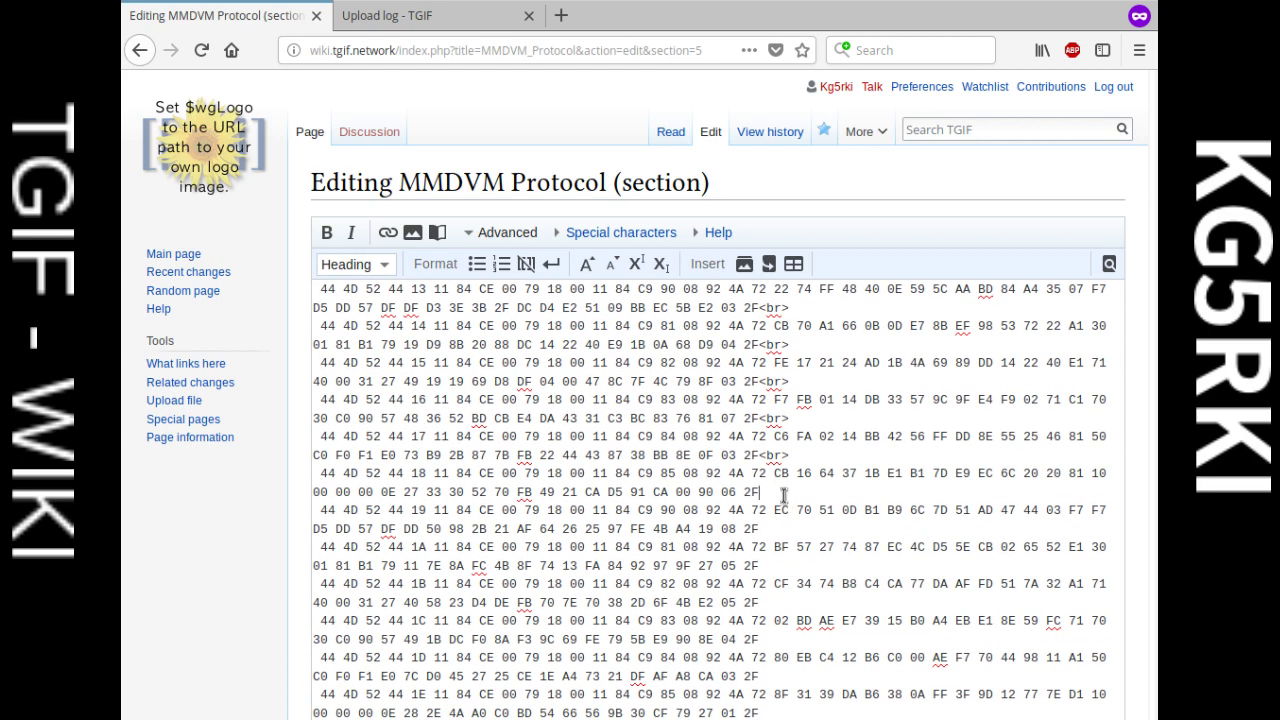
type("<br>")
scroll(785, 540, "down", 3)
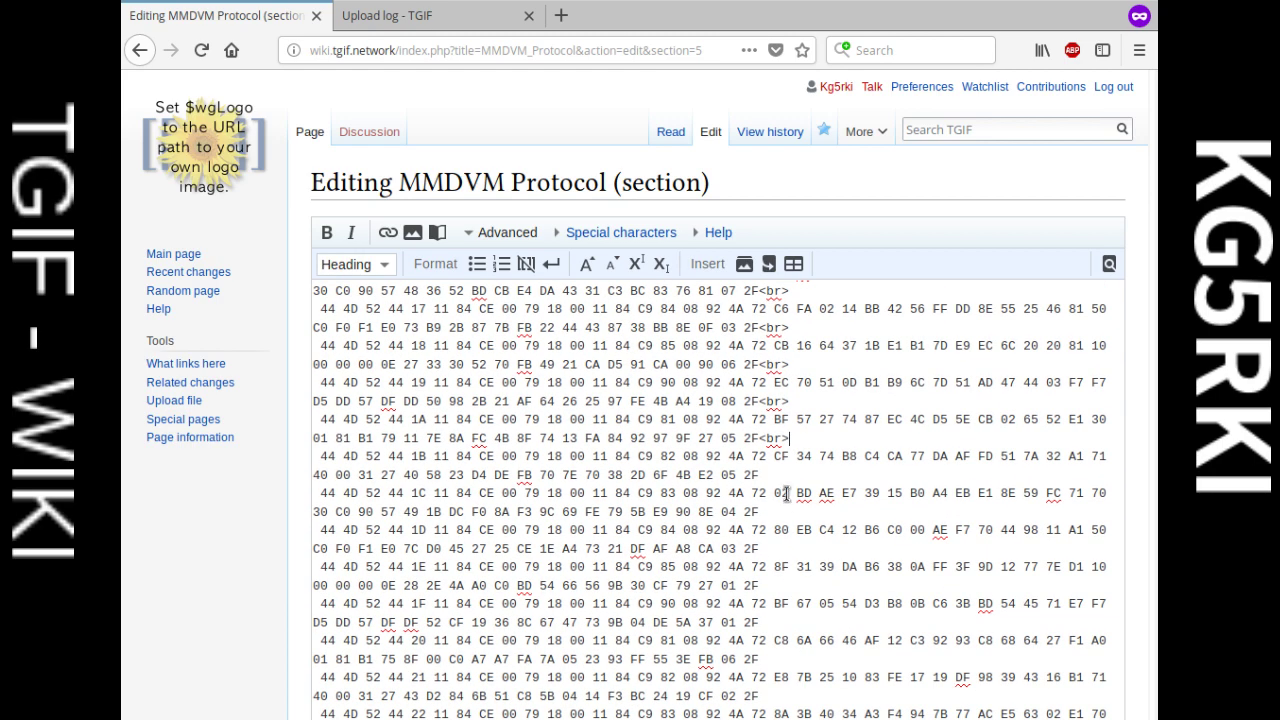
type("<br>")
left_click(788, 512)
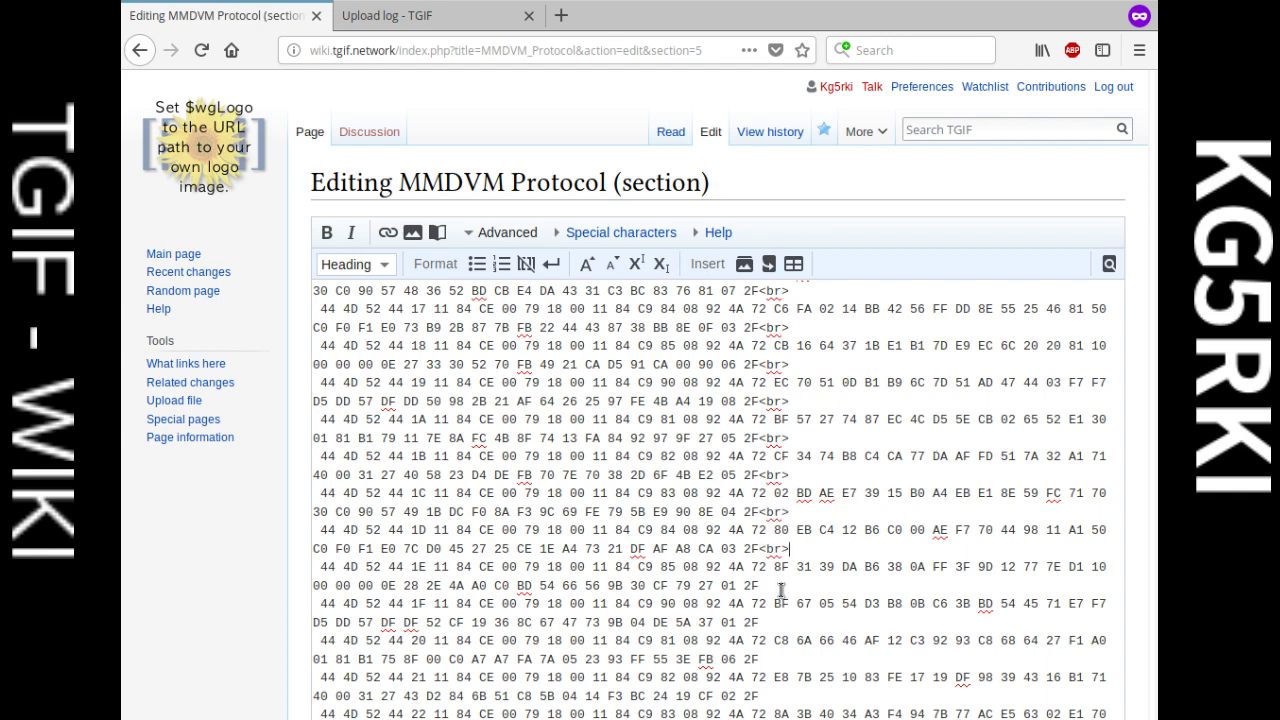
left_click(781, 587)
type("<br>")
left_click(781, 622)
type("<br>")
Step: Break the remaining hex packet lines through 7B 00 2F and save the section
scroll(801, 571, "down", 3)
left_click_drag(800, 534, 789, 522)
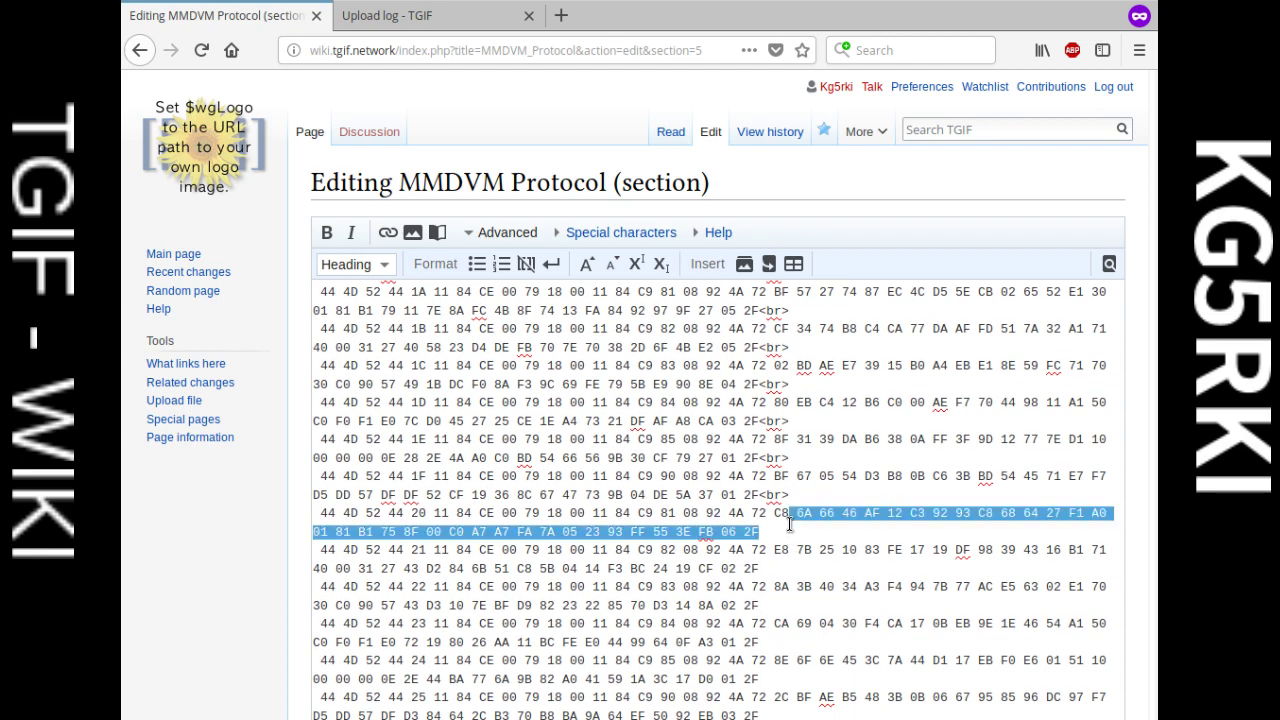
left_click(796, 536)
scroll(790, 545, "down", 3)
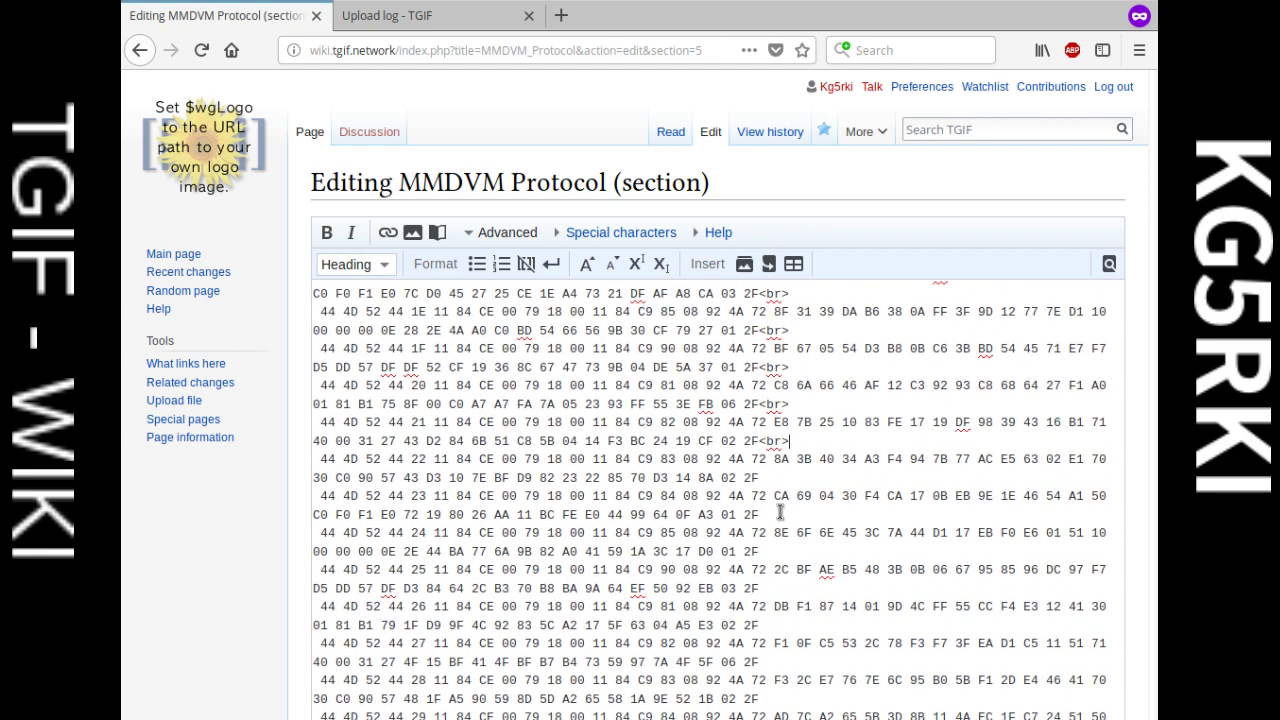
type("<br>")
left_click(782, 513)
type("<br>")
type("<br>")
scroll(780, 586, "down", 3)
left_click(788, 500)
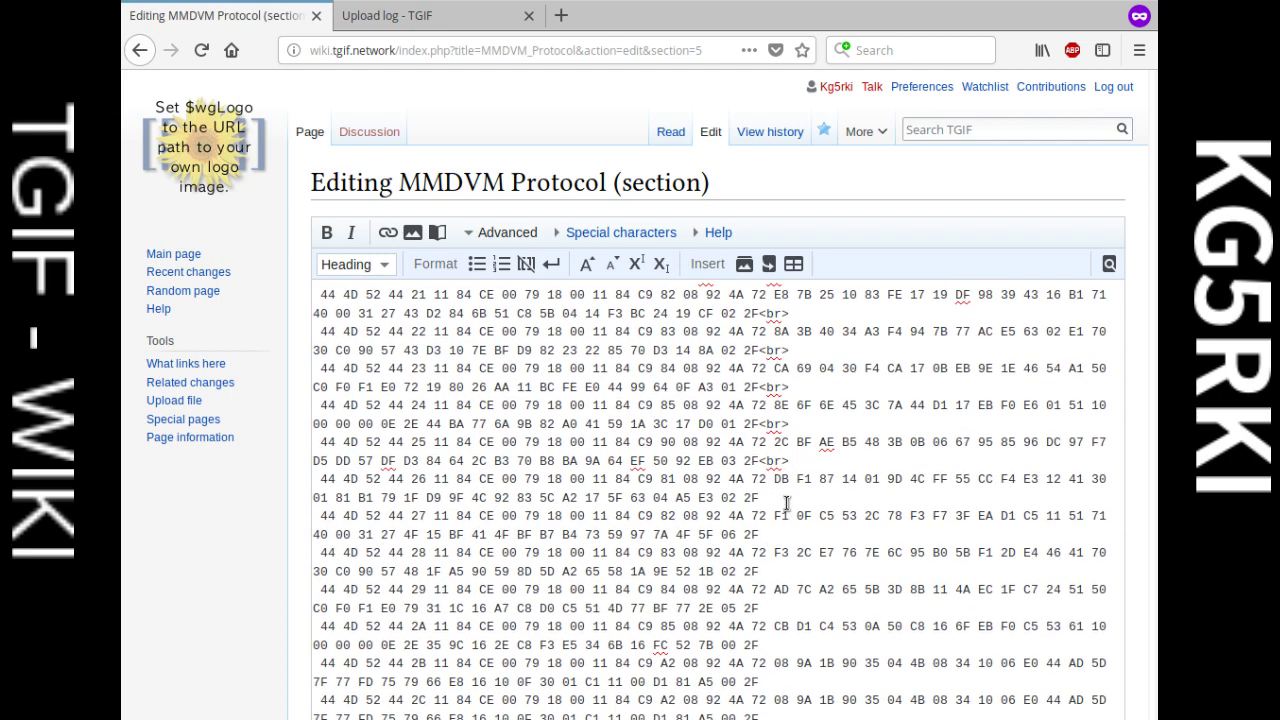
type("<br>")
left_click(779, 533)
type("<br>")
scroll(789, 495, "down", 3)
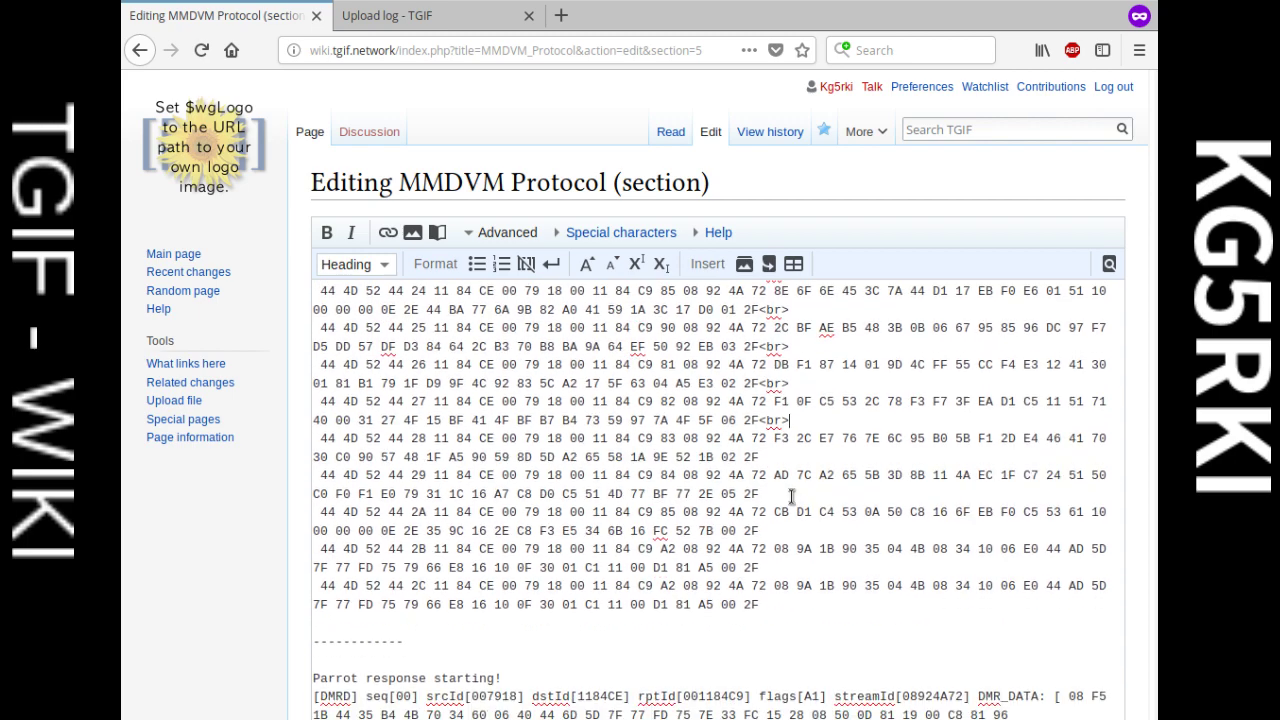
left_click(784, 446)
type("<br>")
type("<br>")
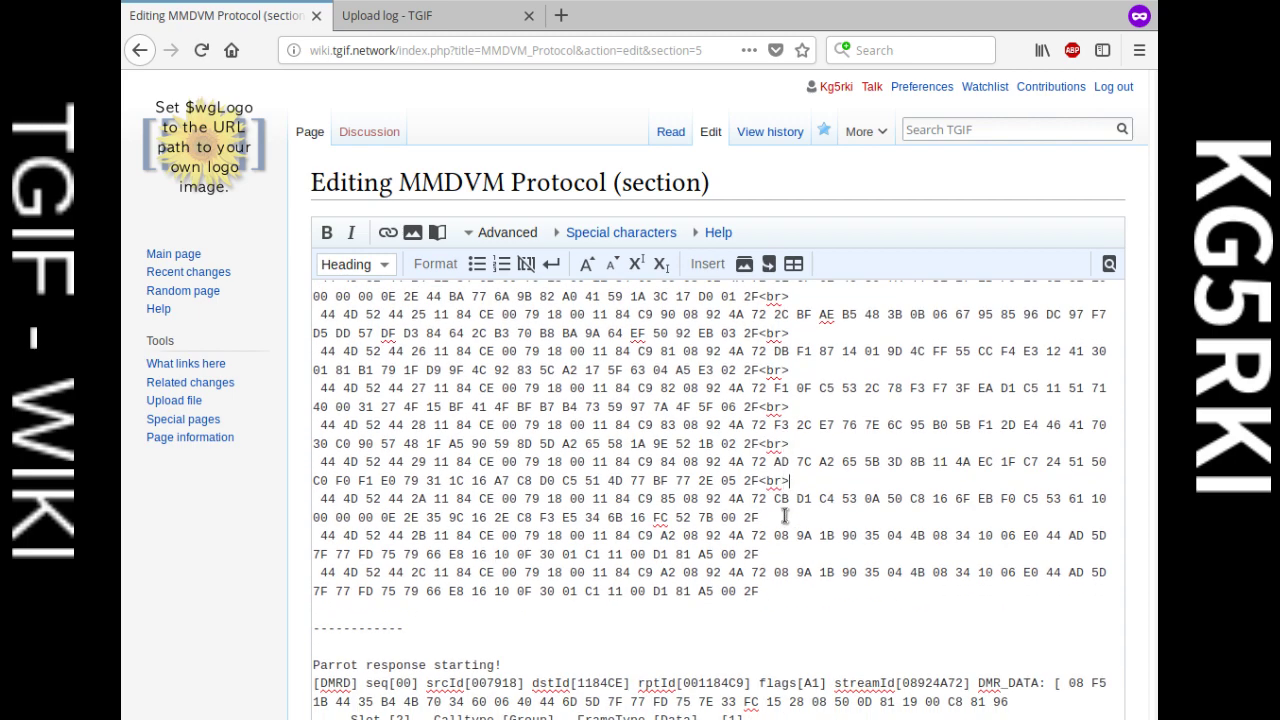
left_click(786, 517)
type("<br>")
type("<br>")
type("<br>")
left_click(793, 611)
scroll(700, 550, "down", 5)
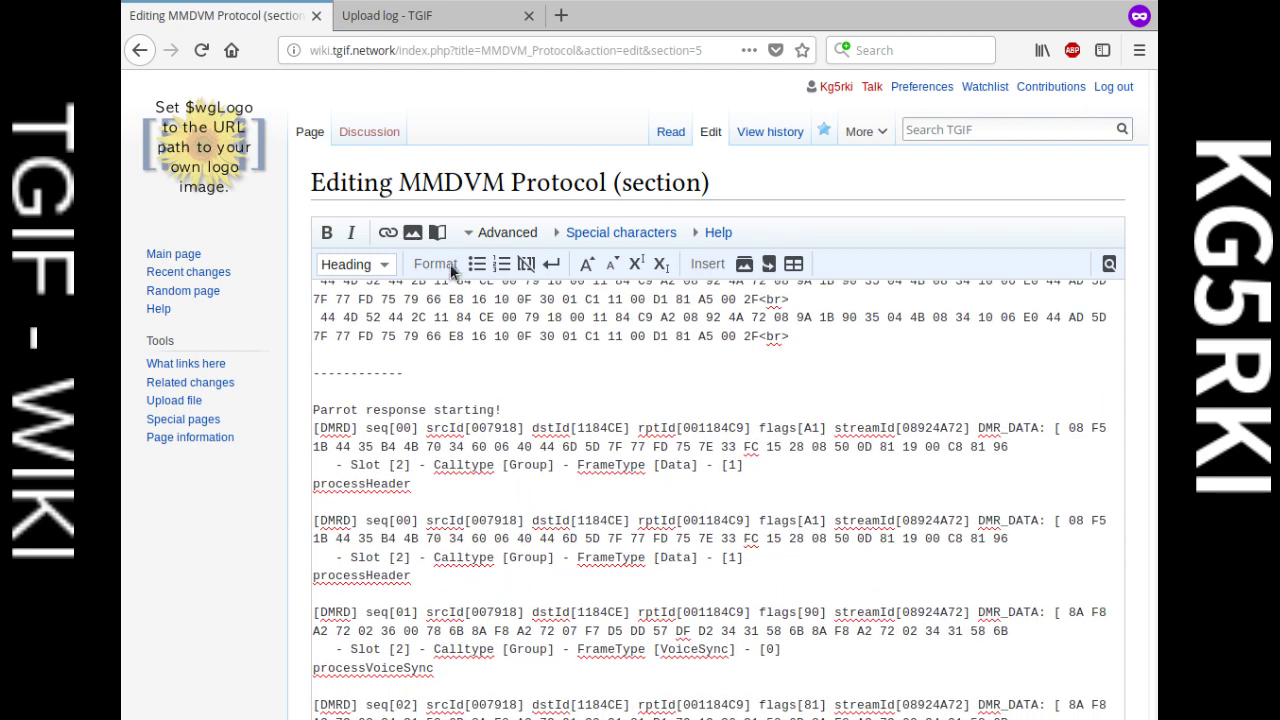
scroll(200, 263, "down", 7)
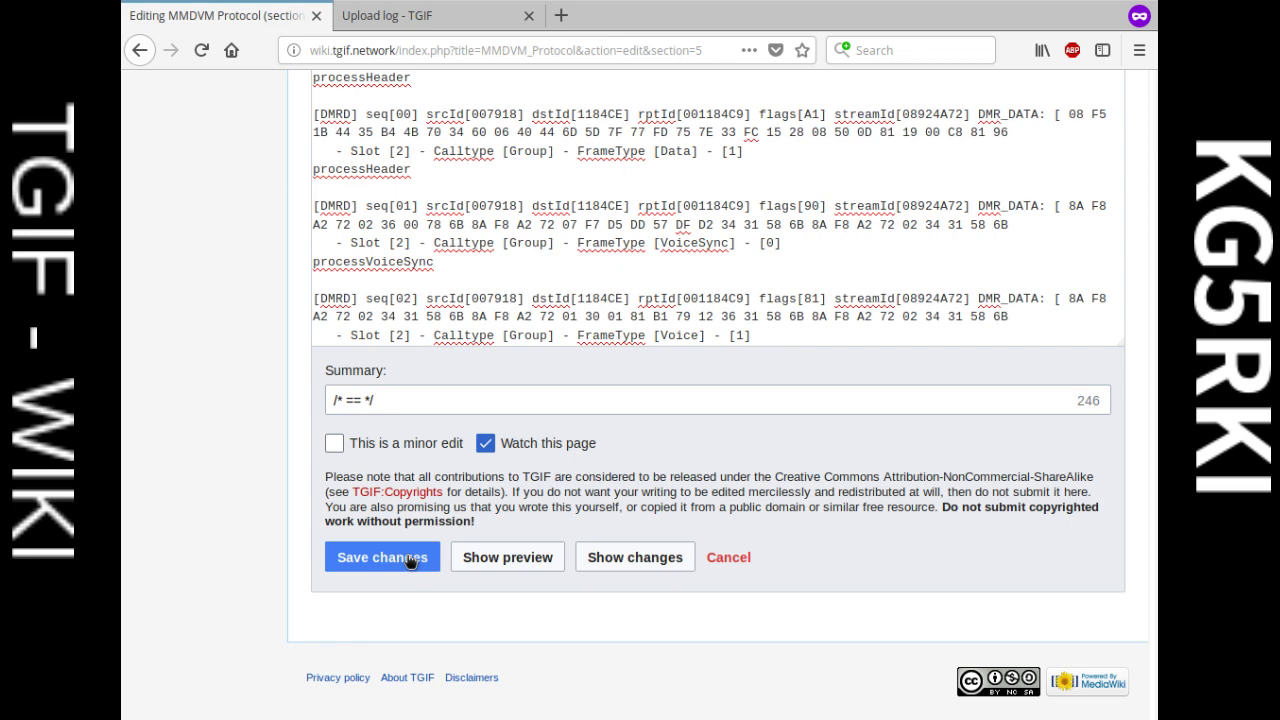
left_click(382, 557)
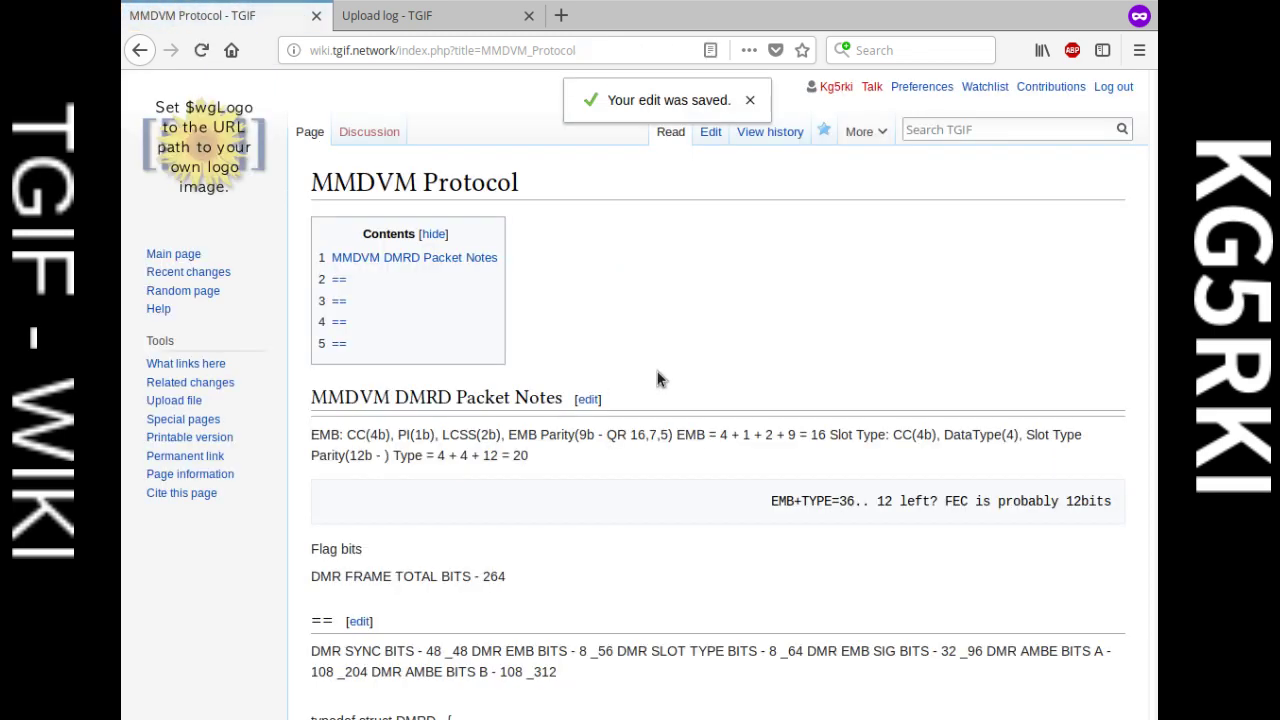
scroll(665, 378, "down", 3)
scroll(672, 373, "down", 5)
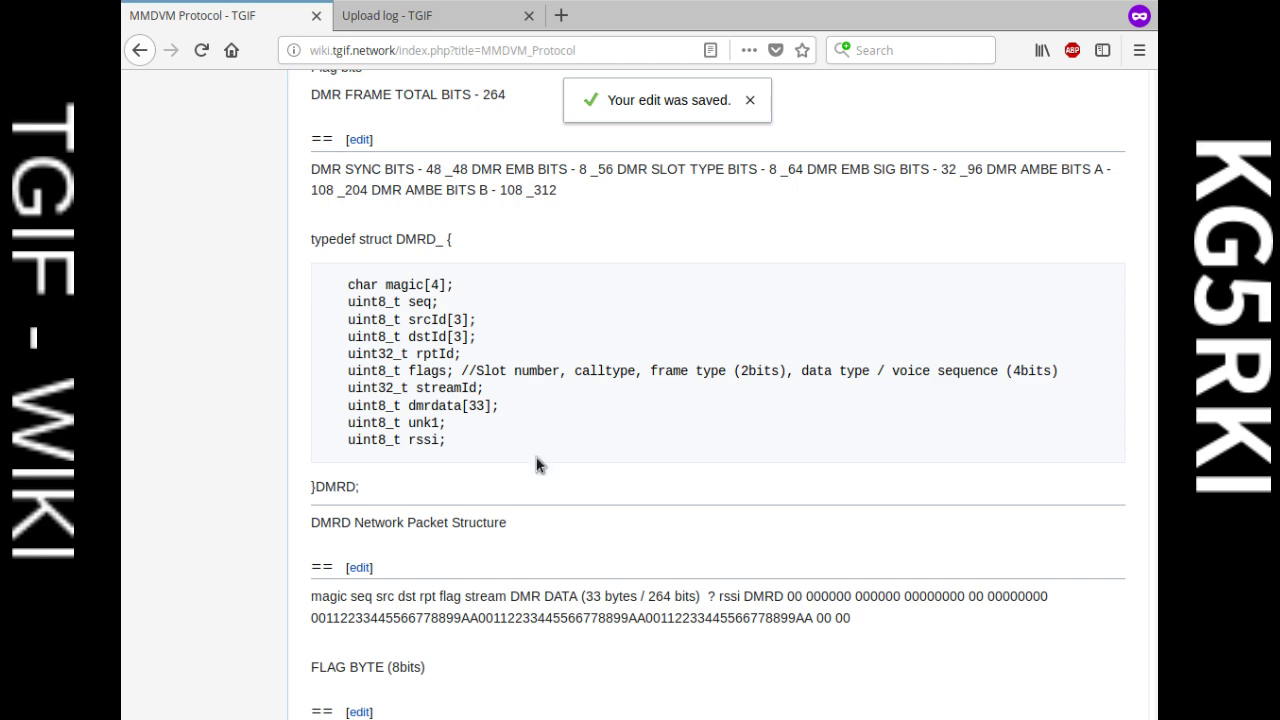
left_click_drag(536, 460, 235, 248)
left_click(505, 316)
scroll(541, 335, "down", 9)
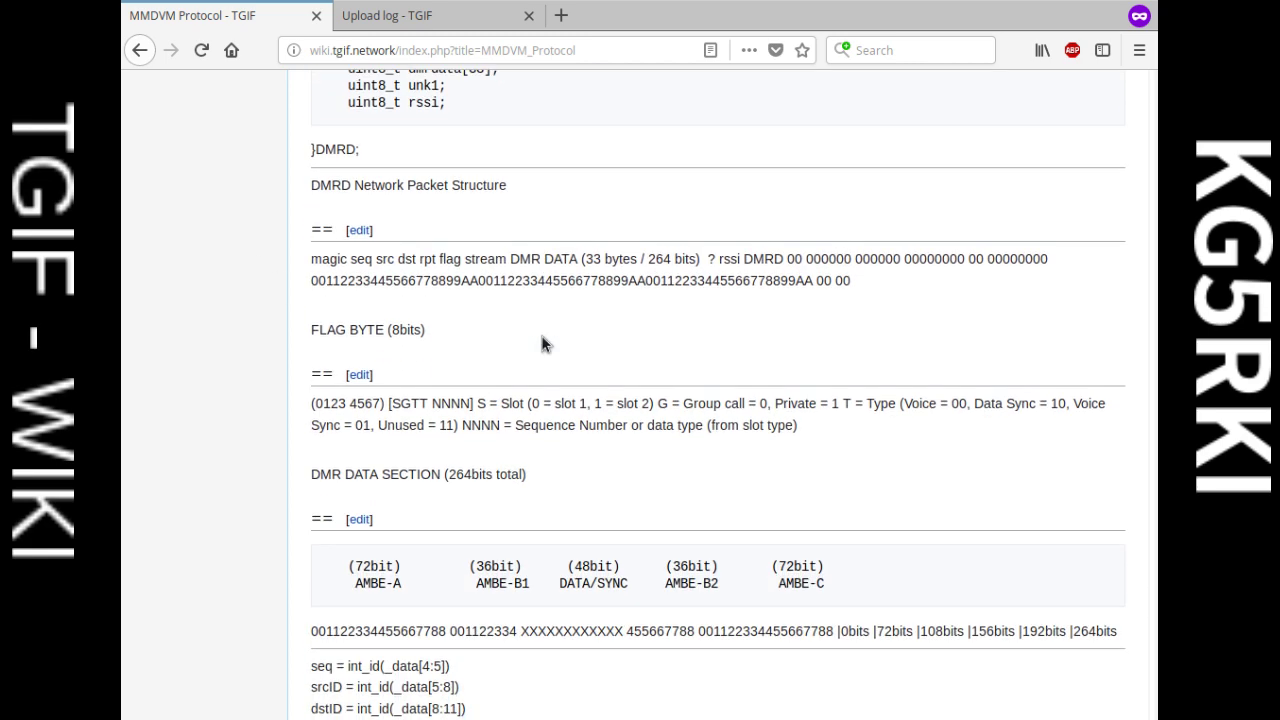
scroll(547, 337, "down", 3)
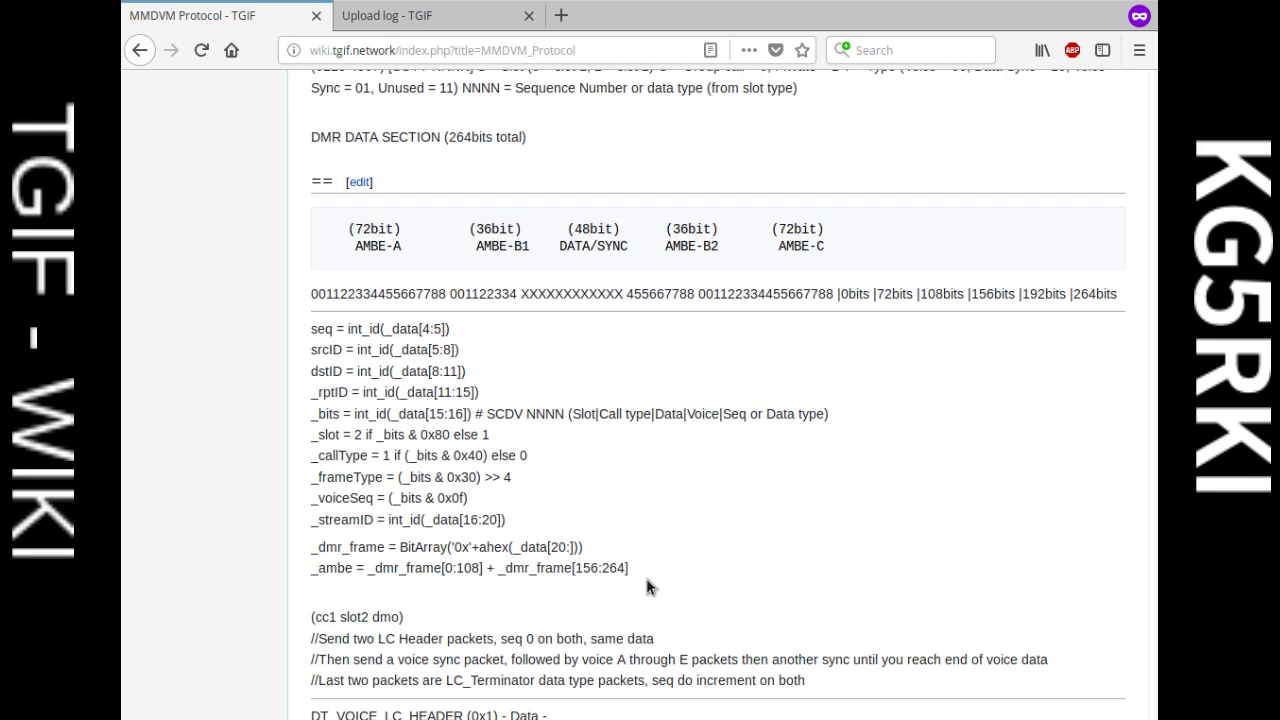
left_click_drag(620, 600, 296, 330)
left_click(427, 288)
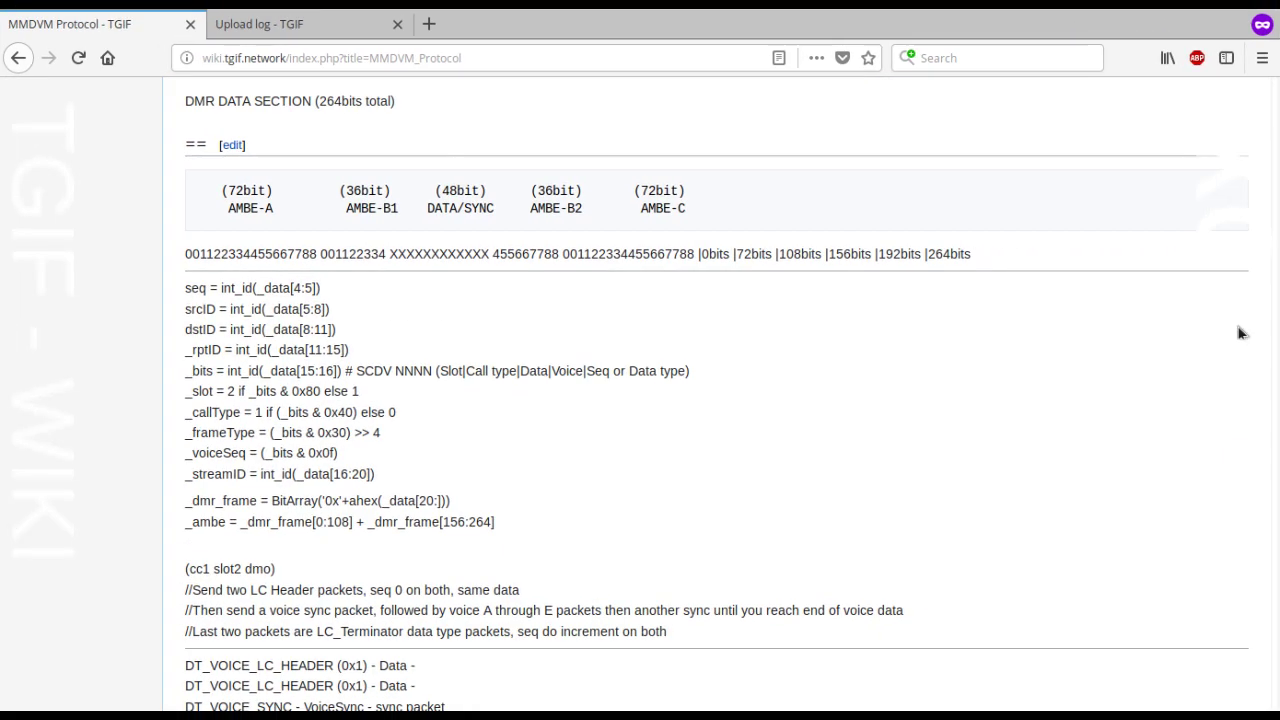
scroll(407, 307, "down", 15)
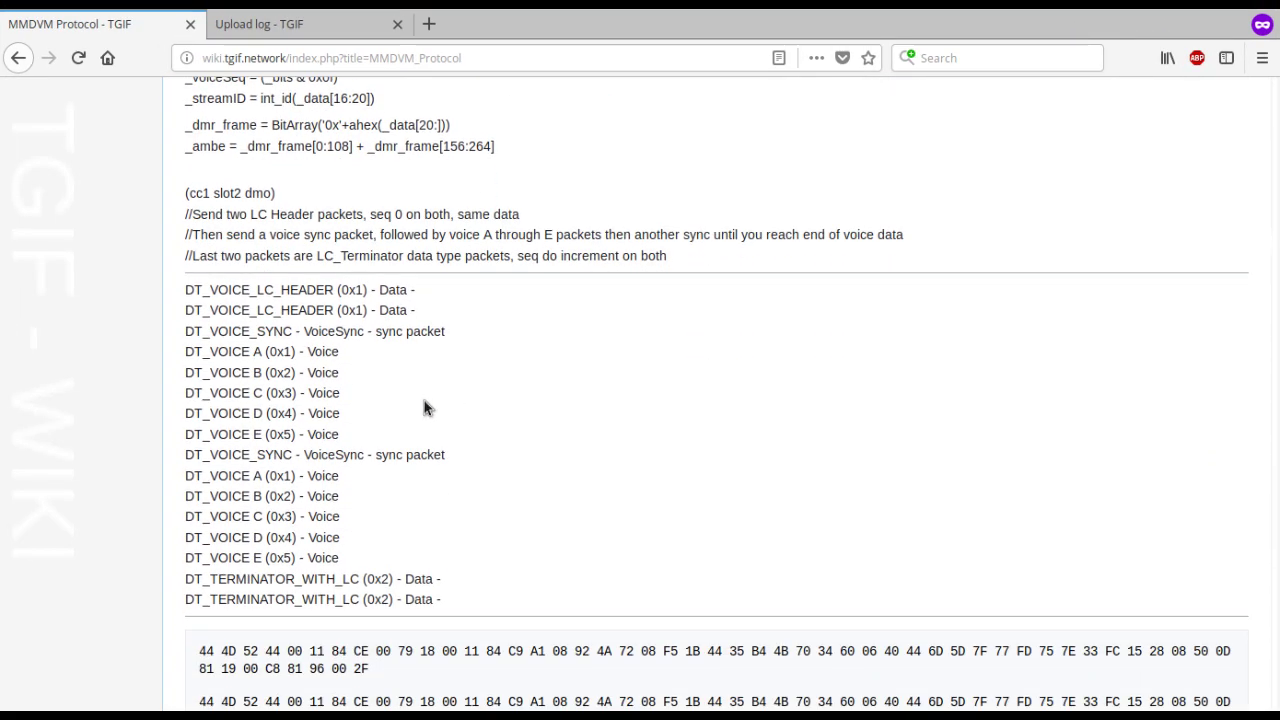
scroll(510, 402, "down", 20)
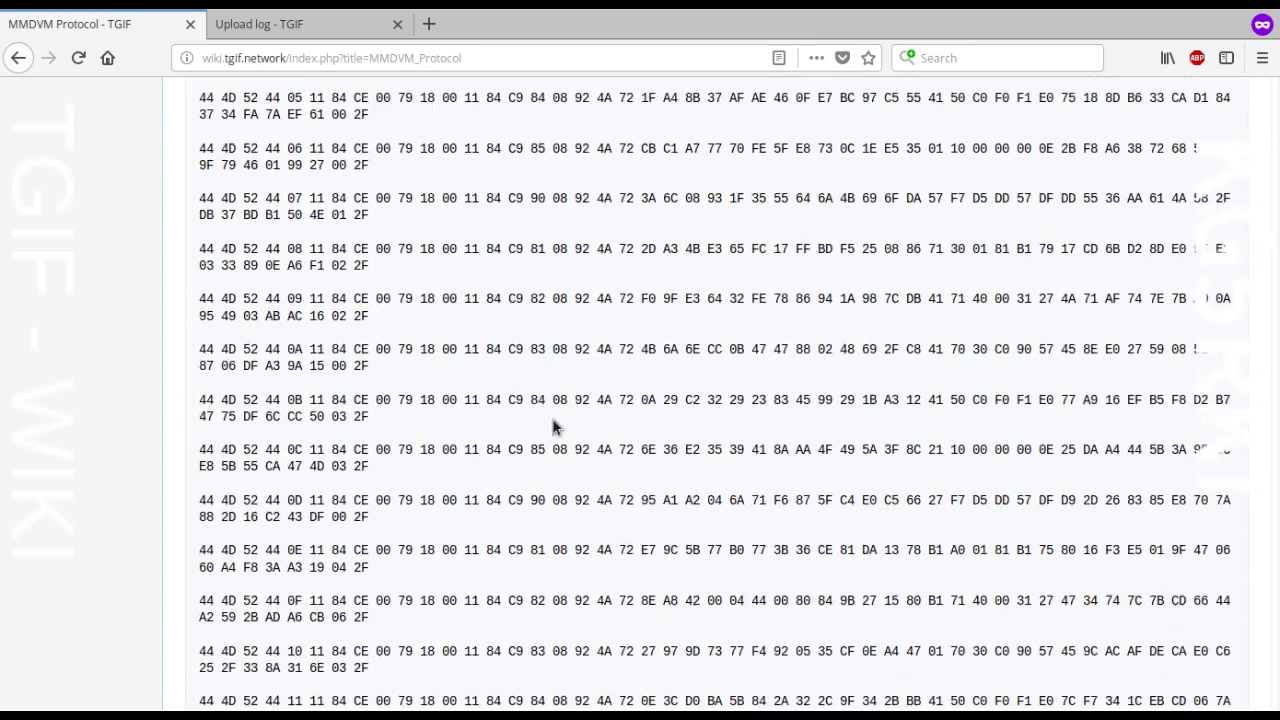
scroll(562, 457, "down", 4)
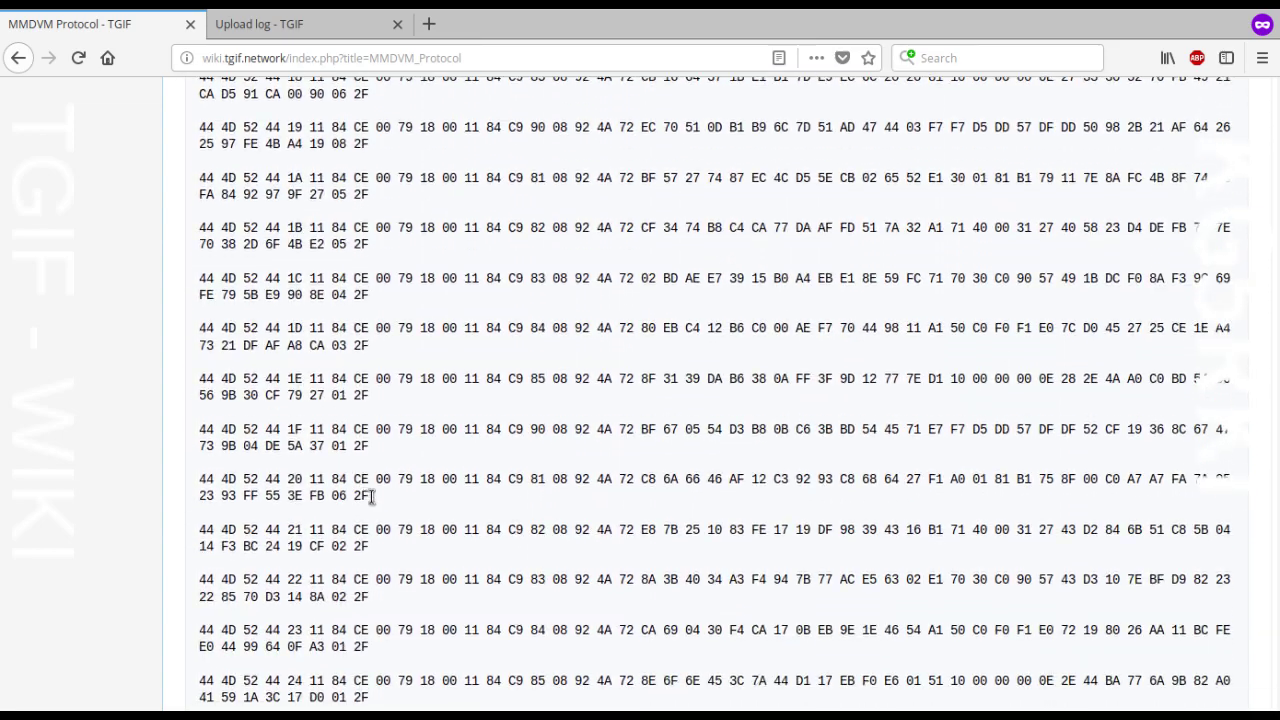
left_click_drag(372, 496, 182, 478)
scroll(640, 486, "down", 8)
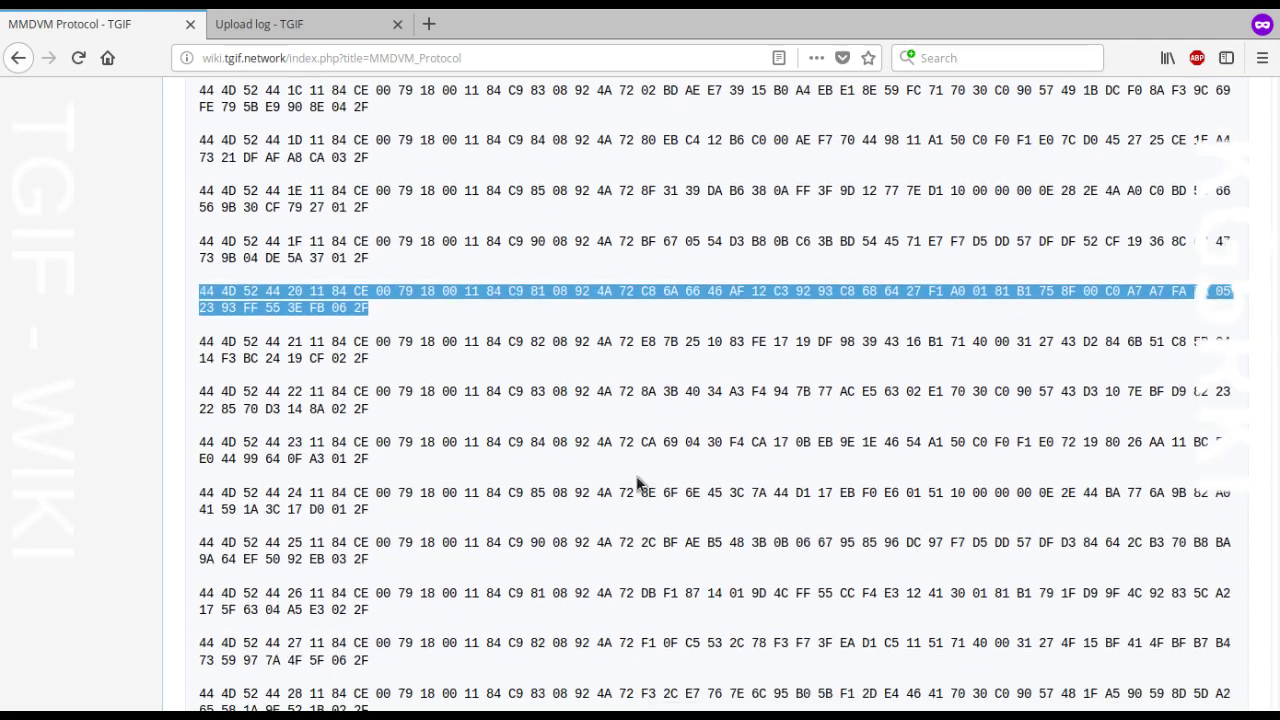
left_click(640, 486)
scroll(598, 512, "down", 8)
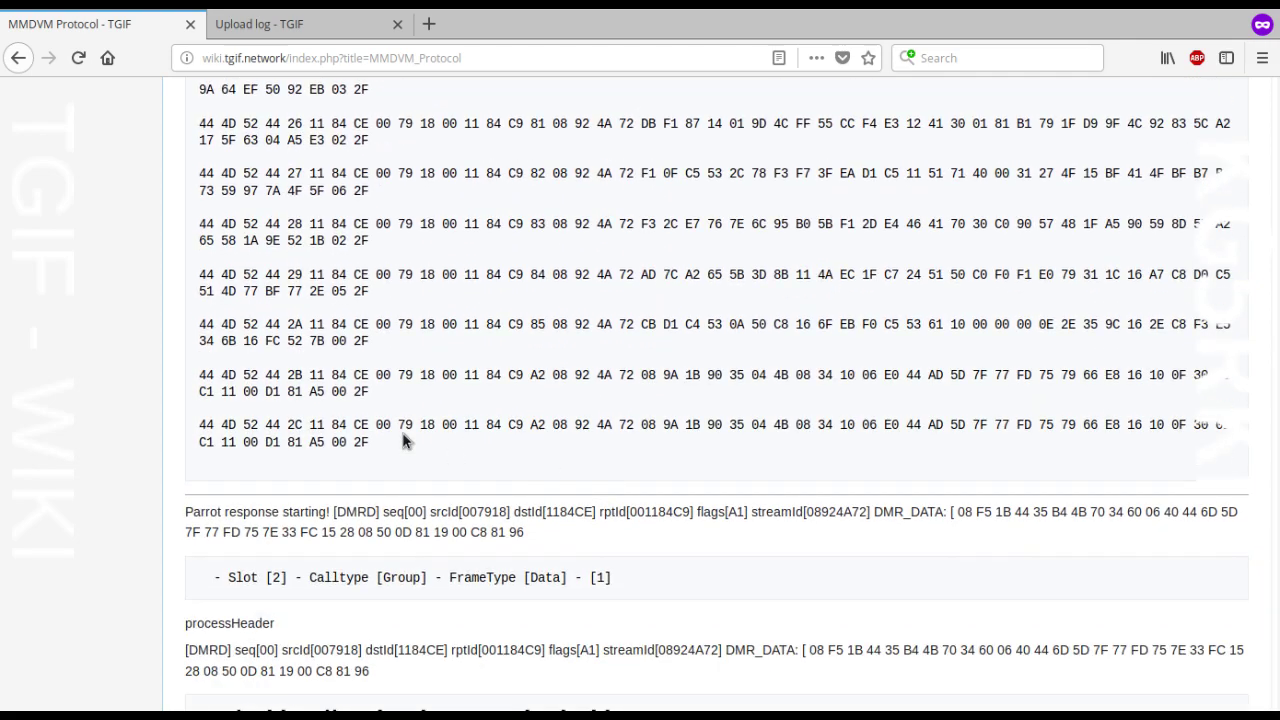
scroll(423, 266, "down", 2)
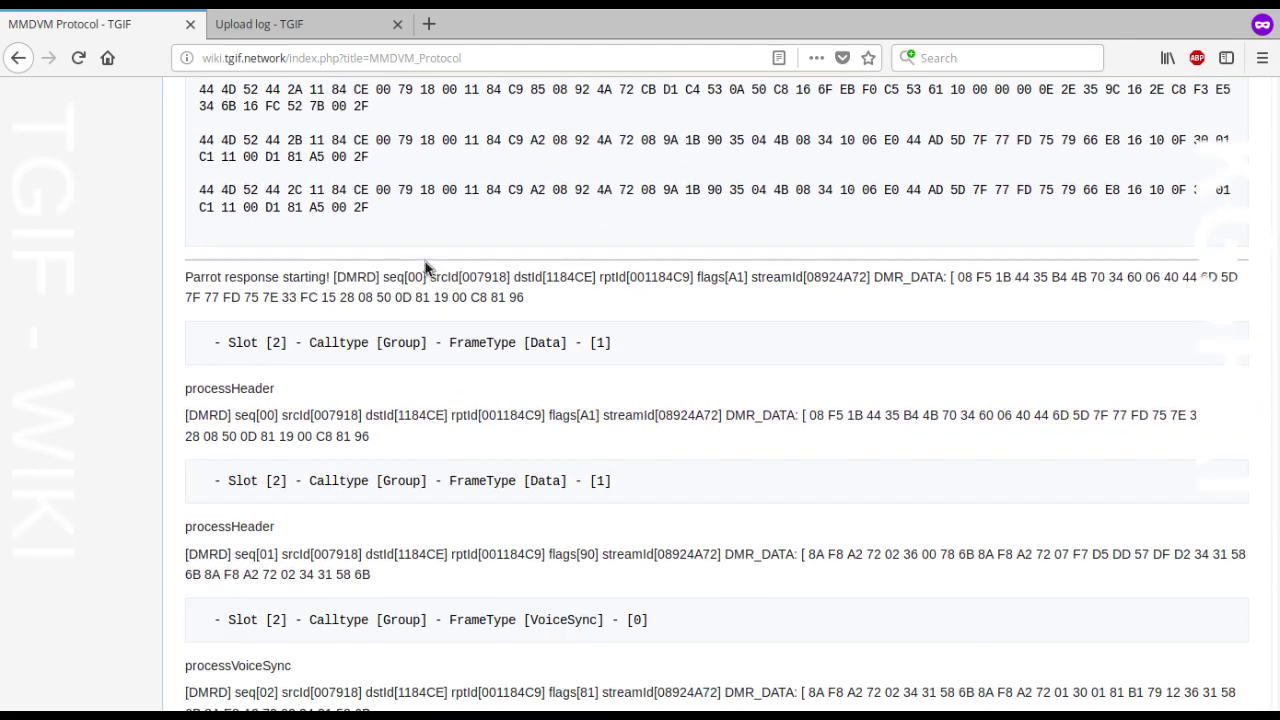
scroll(420, 290, "down", 2)
scroll(424, 292, "down", 7)
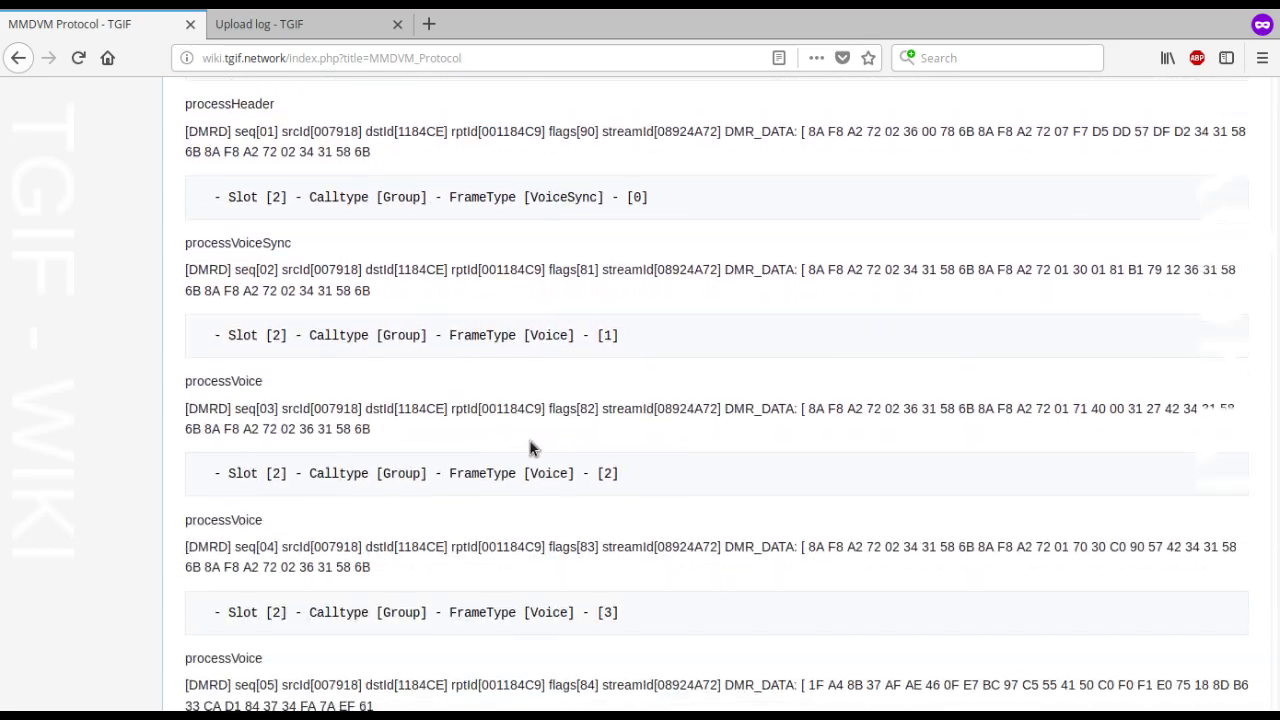
scroll(1050, 420, "up", 1)
scroll(1260, 435, "down", 20)
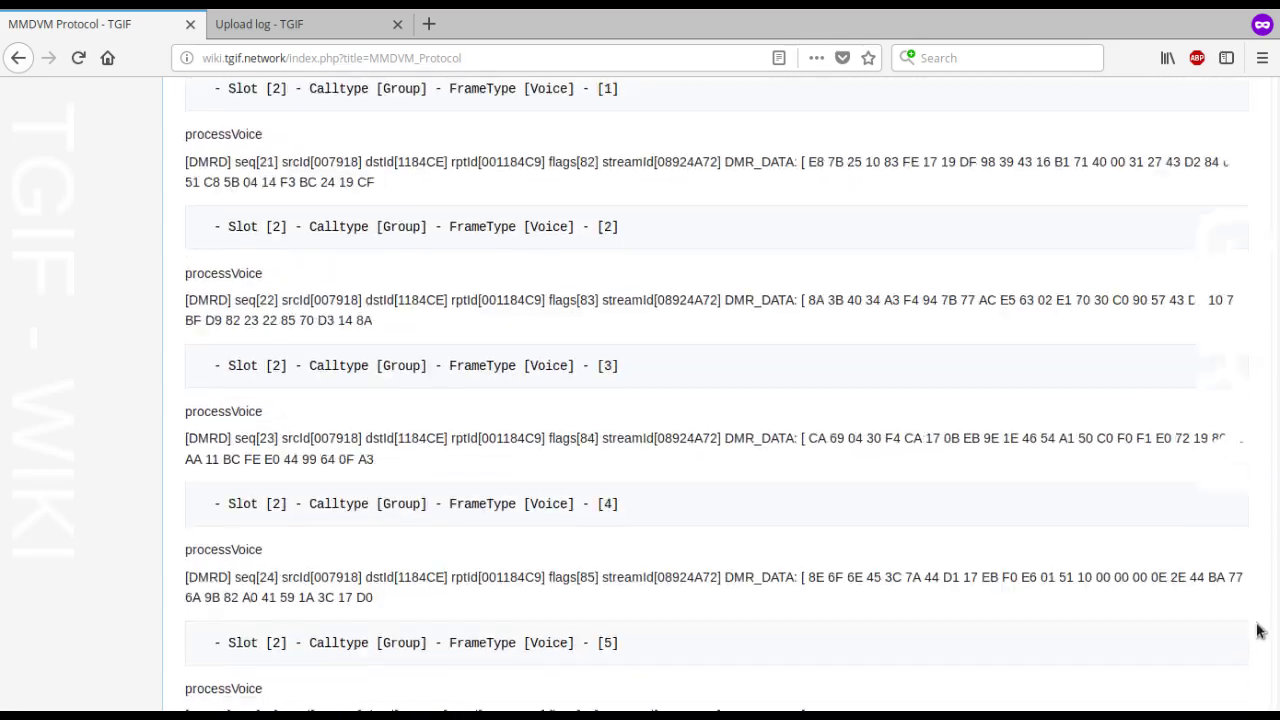
left_click_drag(1277, 680, 1277, 93)
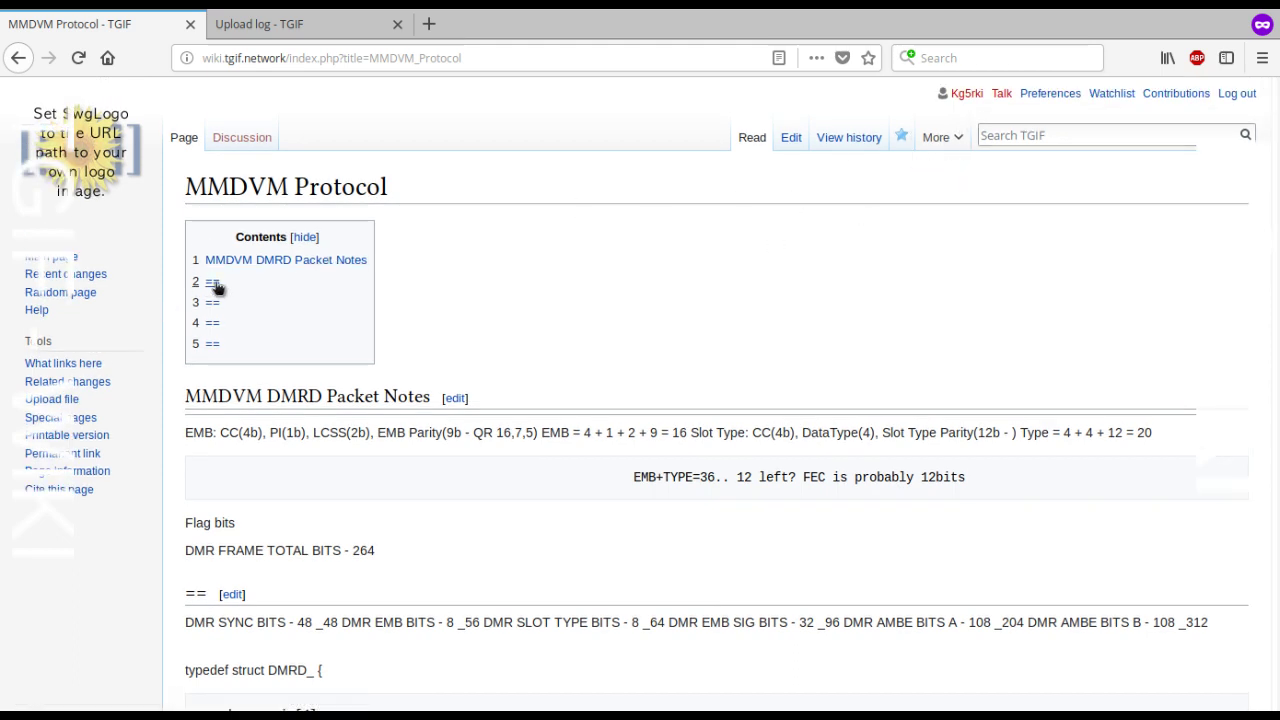
Step: Open the second == section of MMDVM Protocol for editing, then jump to a random wiki page
left_click(214, 284)
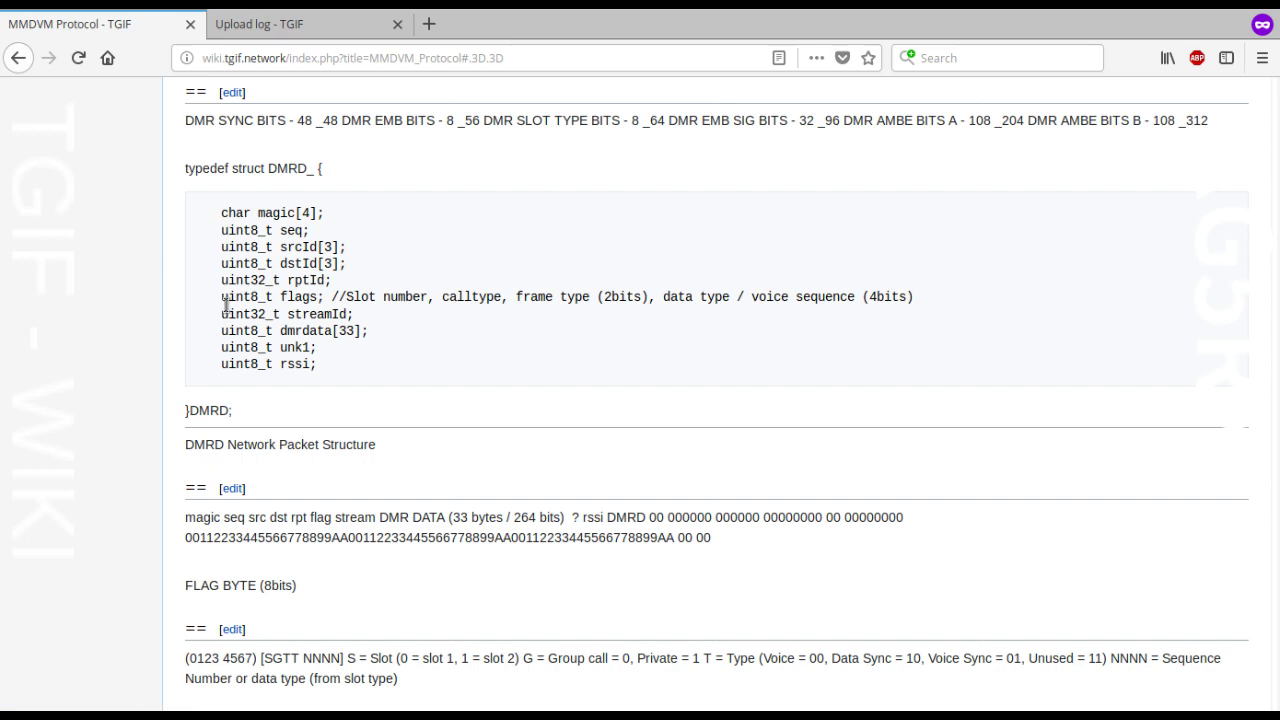
scroll(226, 305, "up", 3)
left_click(232, 238)
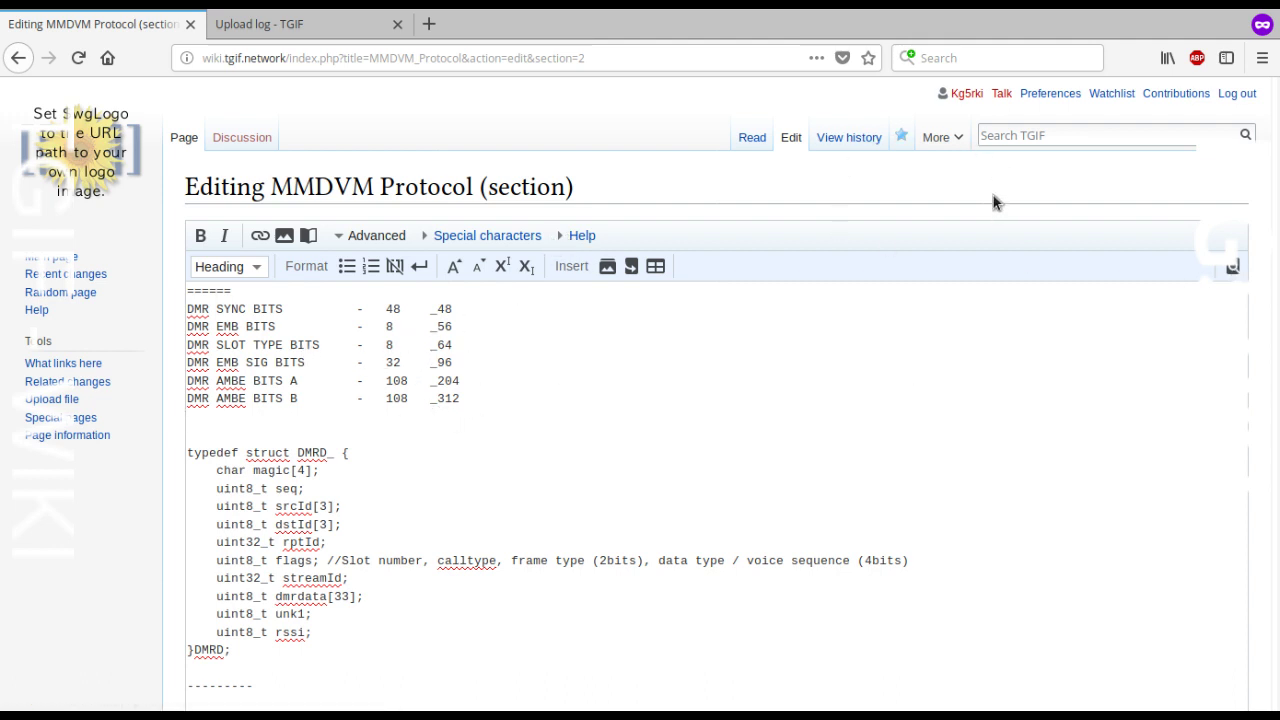
left_click(1037, 139)
left_click(70, 294)
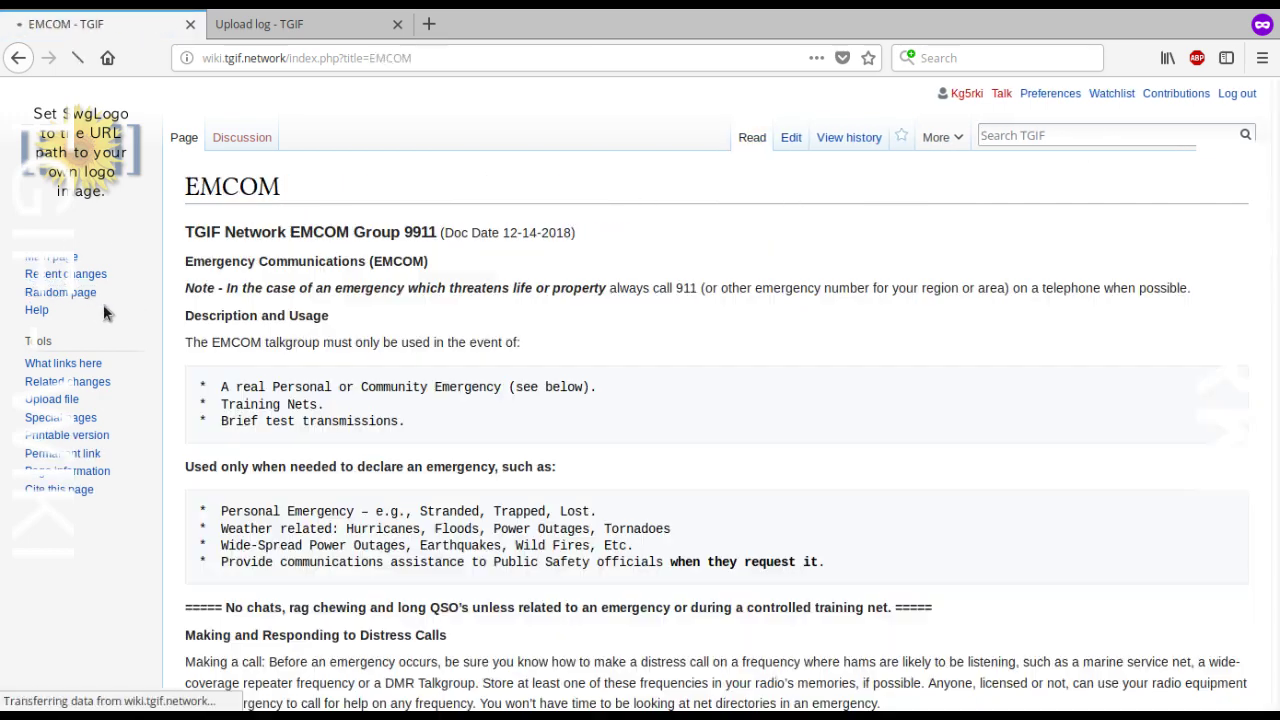
Step: Scroll through the EMCOM page
scroll(303, 300, "down", 6)
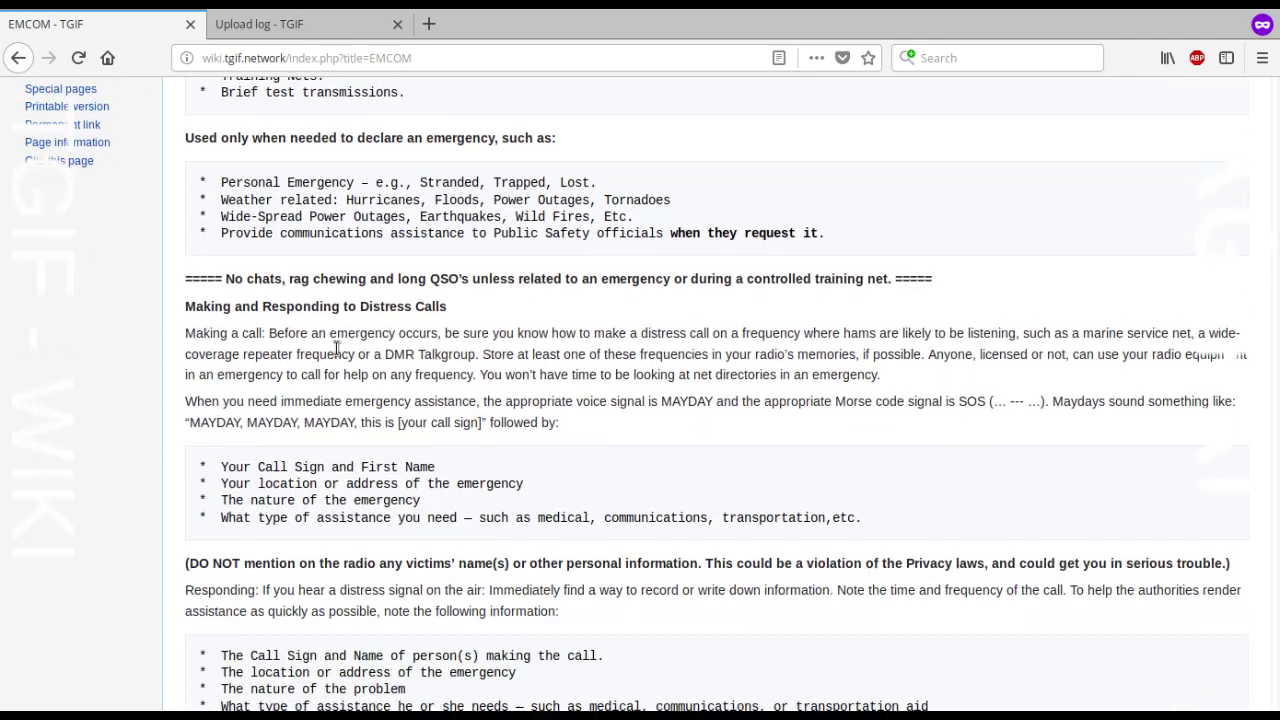
scroll(334, 330, "up", 6)
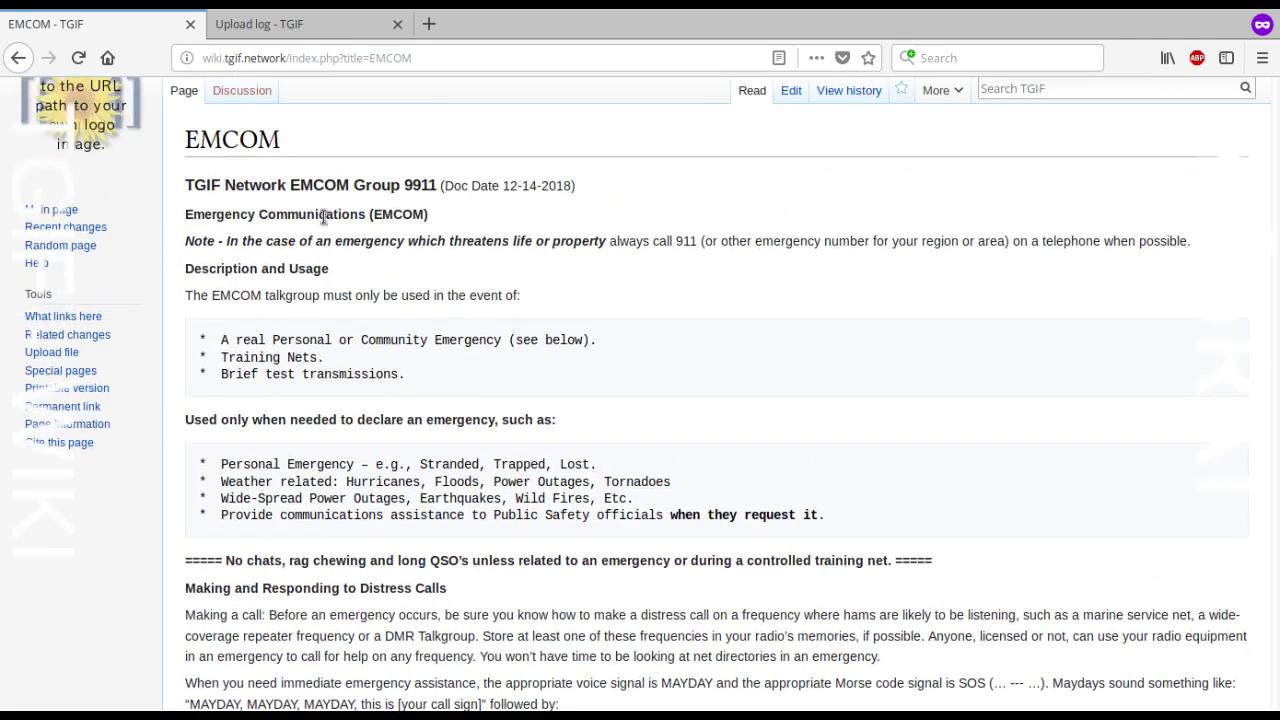
scroll(427, 322, "down", 3)
scroll(440, 340, "down", 6)
scroll(440, 430, "up", 8)
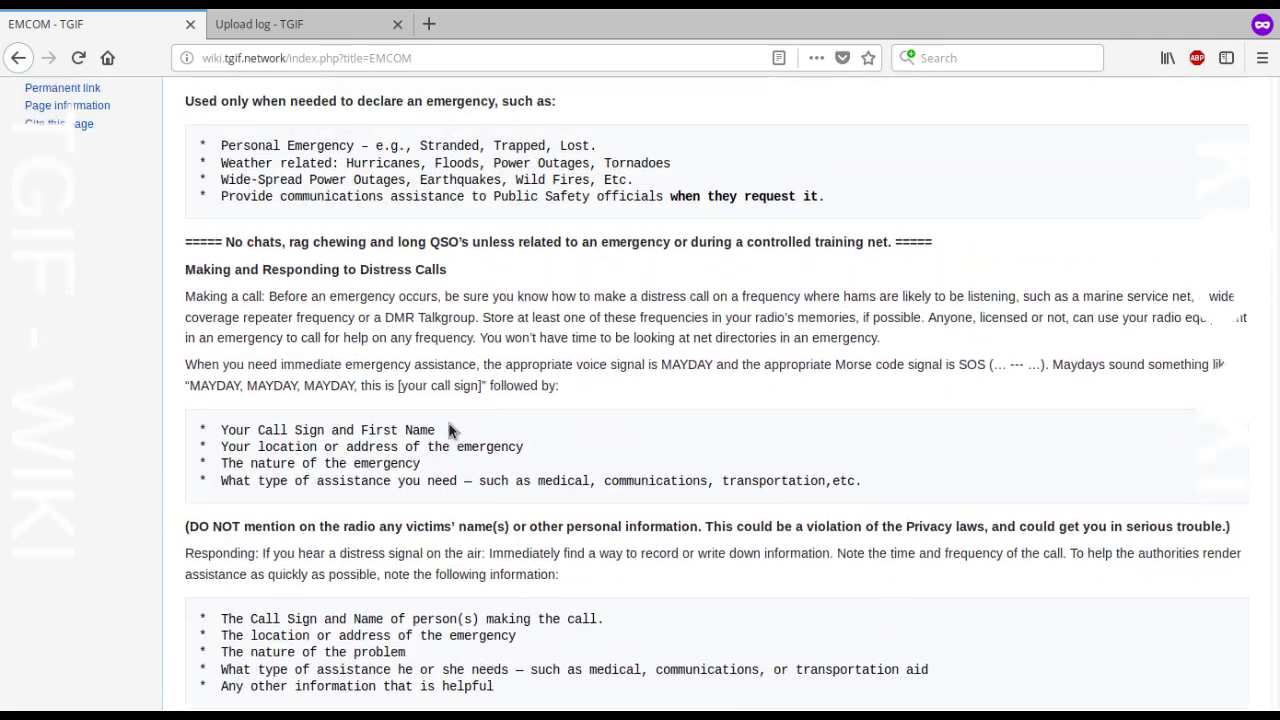
Step: Browse several more random pages, including DMR Track and GD77, then return to the Main Page
left_click(78, 239)
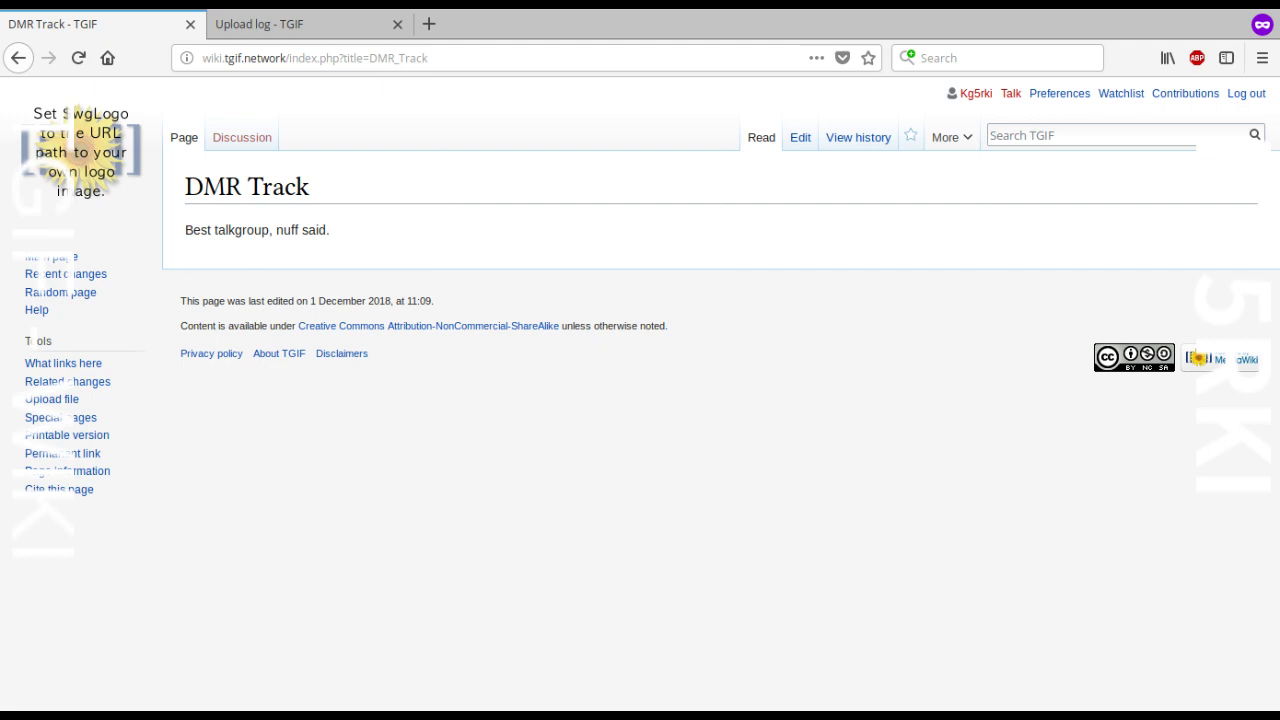
left_click(58, 297)
left_click(77, 298)
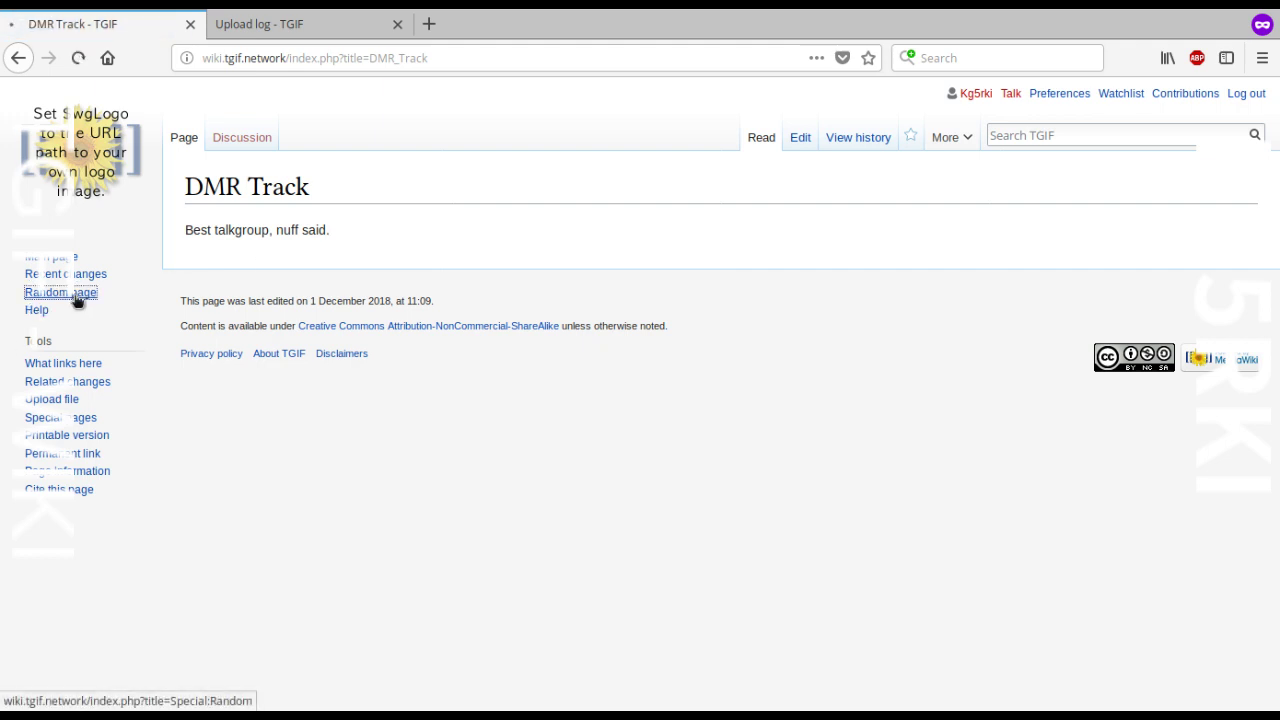
left_click(87, 298)
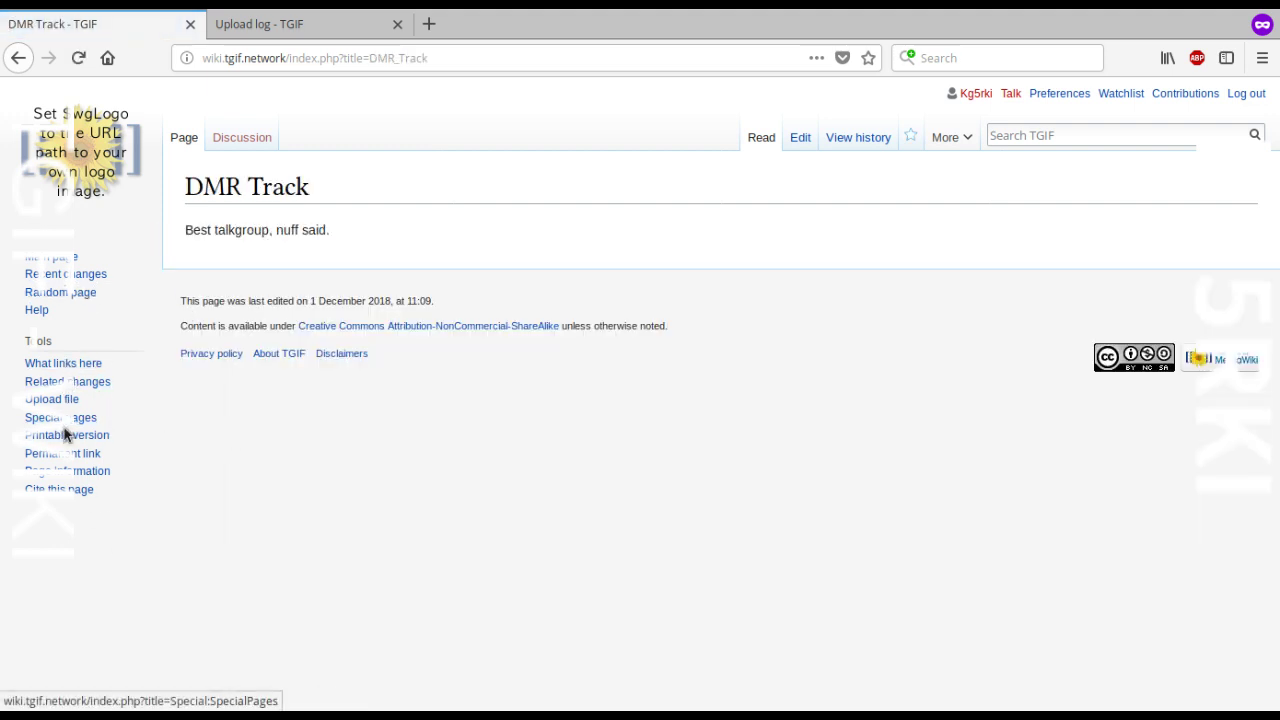
left_click(82, 145)
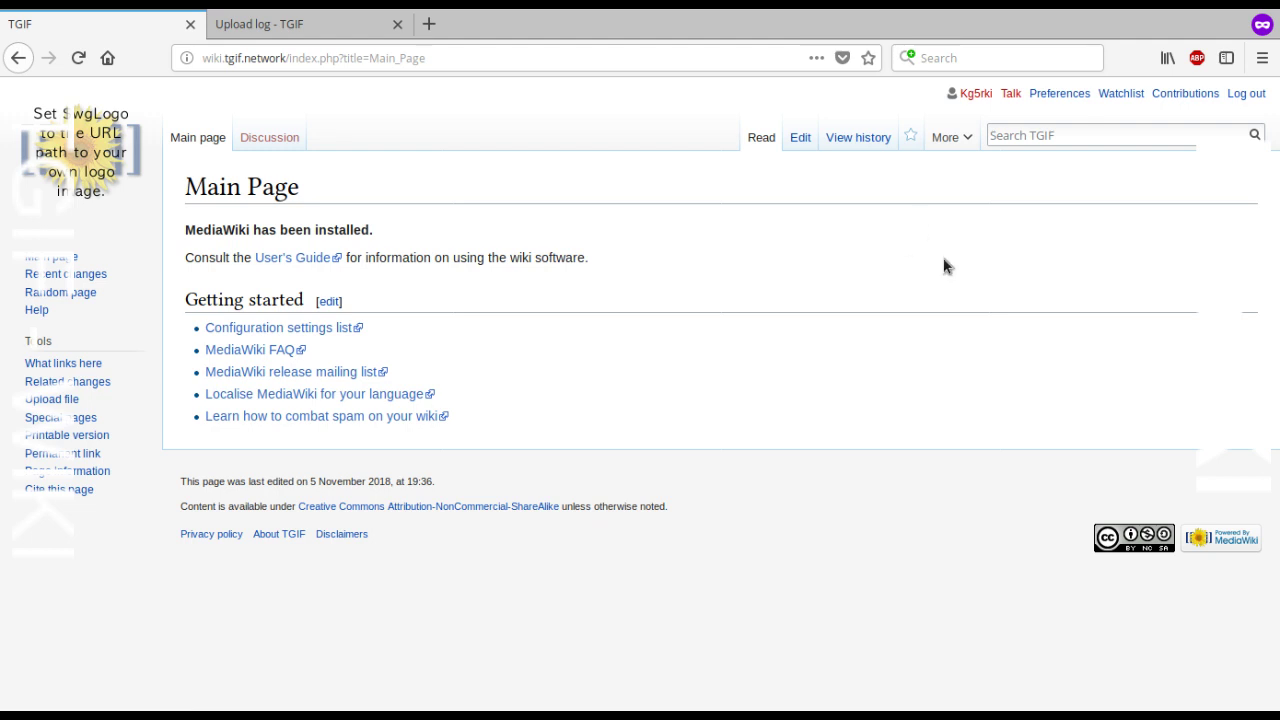
mouse_move(950, 160)
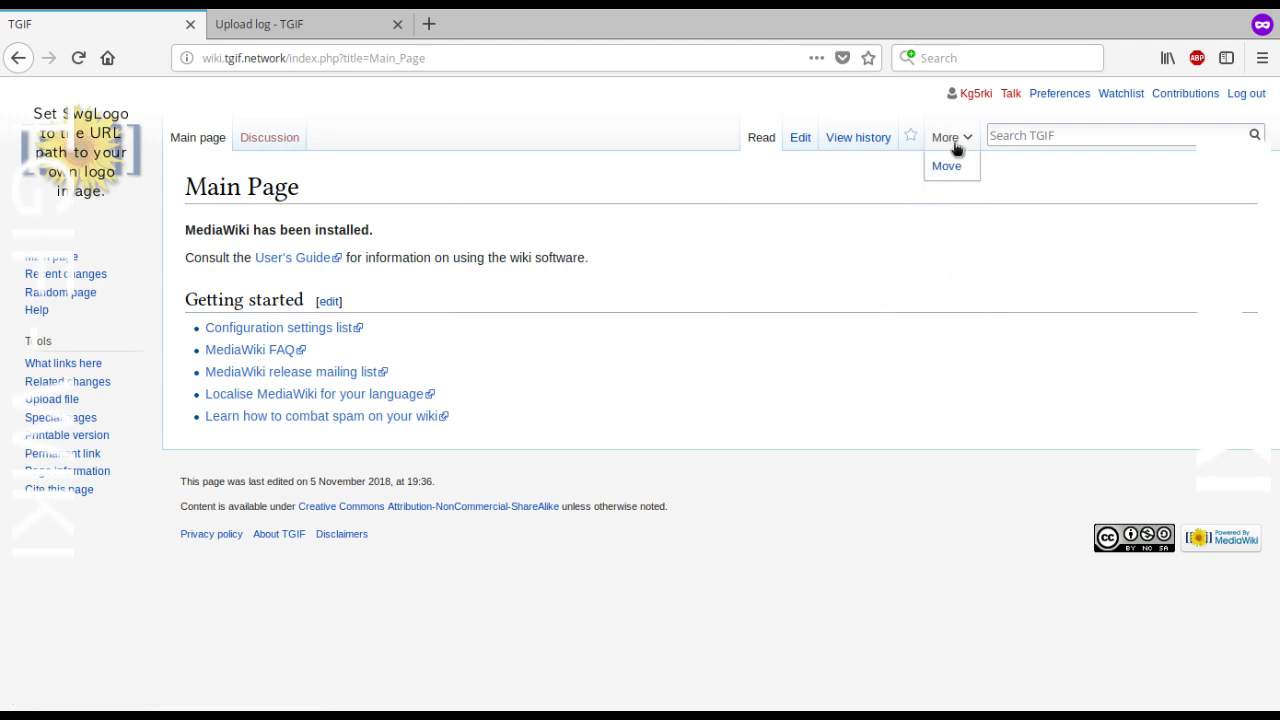